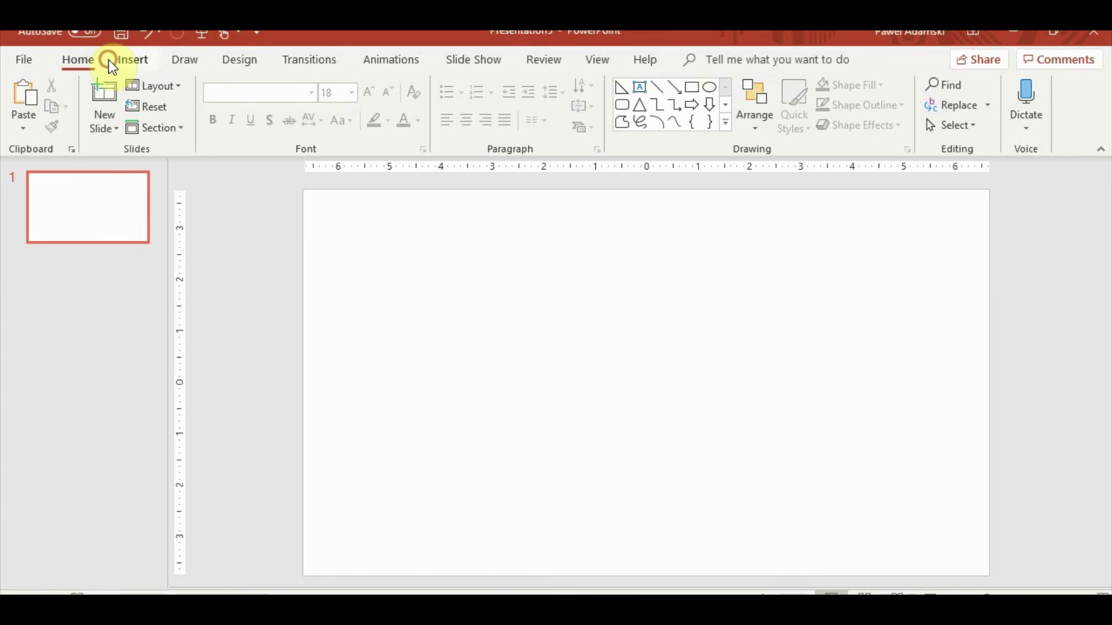
# Go to the Insert tab of the new blank presentation to reach the shapes gallery.
pyautogui.click(123, 59)
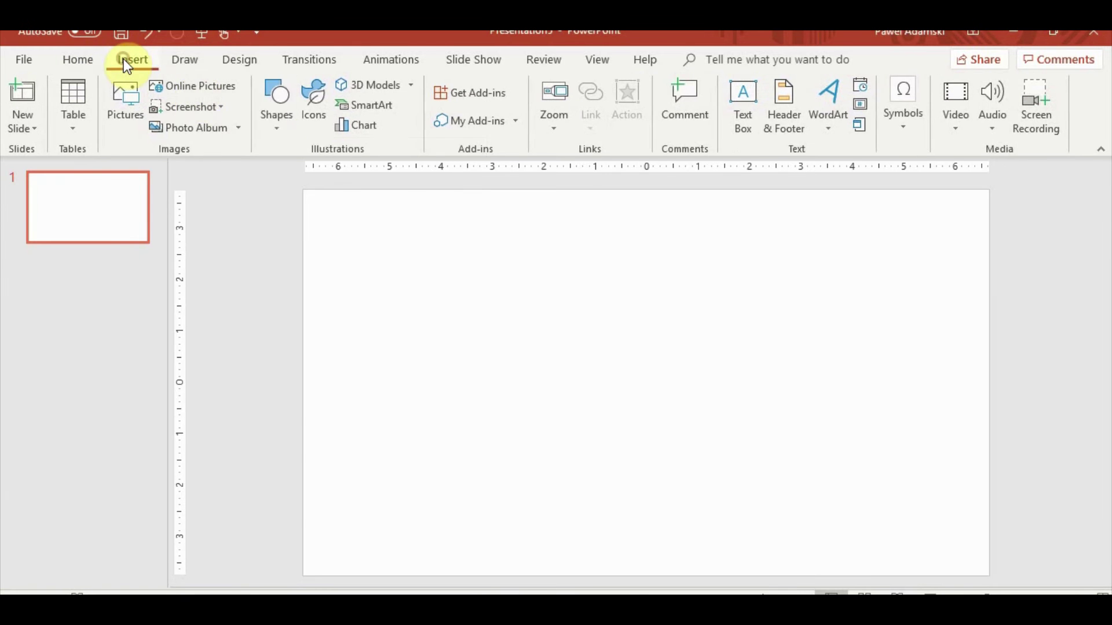
# Draw a blue circle and place a 2.1-inch copy of it inside the original.
pyautogui.click(277, 130)
pyautogui.click(357, 169)
pyautogui.moveTo(482, 262); pyautogui.dragTo(621, 410)
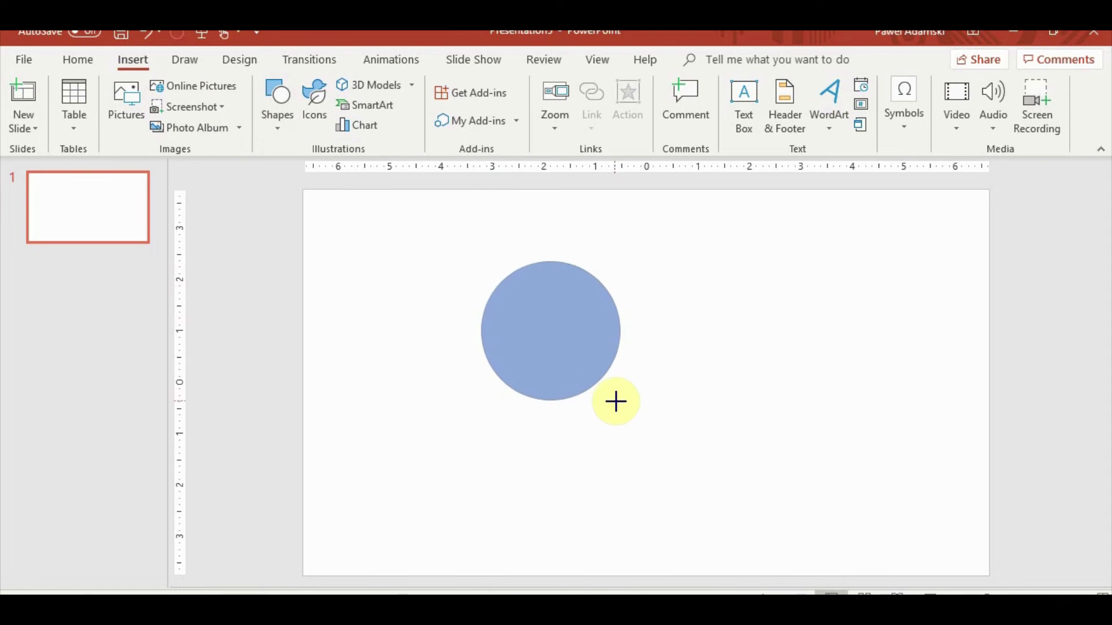
pyautogui.moveTo(579, 355)
pyautogui.mouseDown()
pyautogui.moveTo(606, 390)
pyautogui.moveTo(722, 396)
pyautogui.mouseUp()
pyautogui.moveTo(802, 481); pyautogui.dragTo(762, 442)
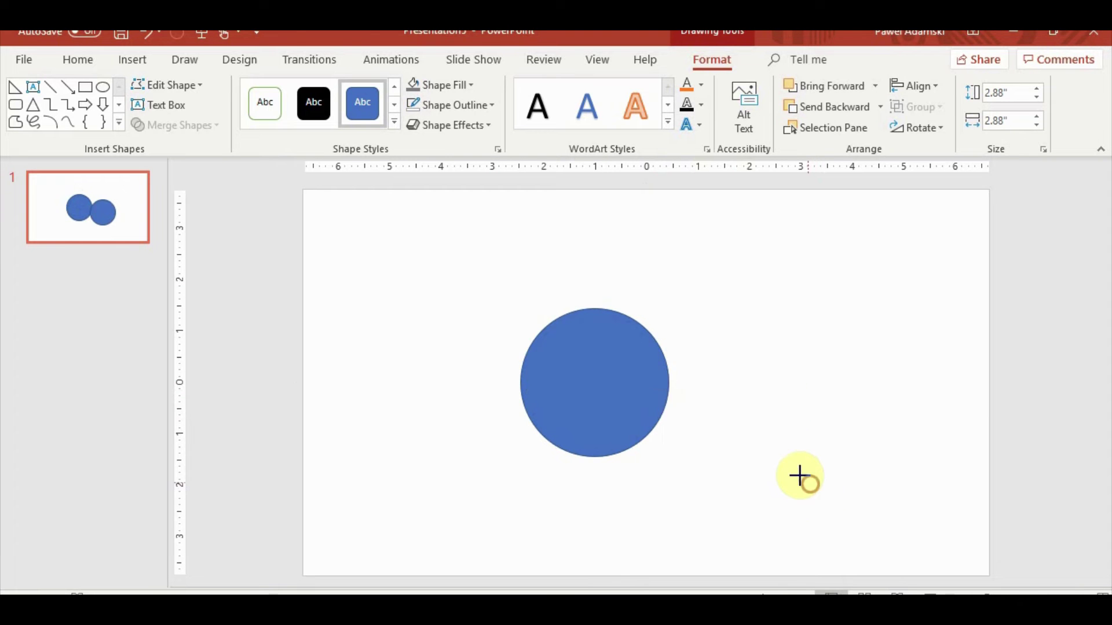
pyautogui.moveTo(733, 404); pyautogui.dragTo(618, 398)
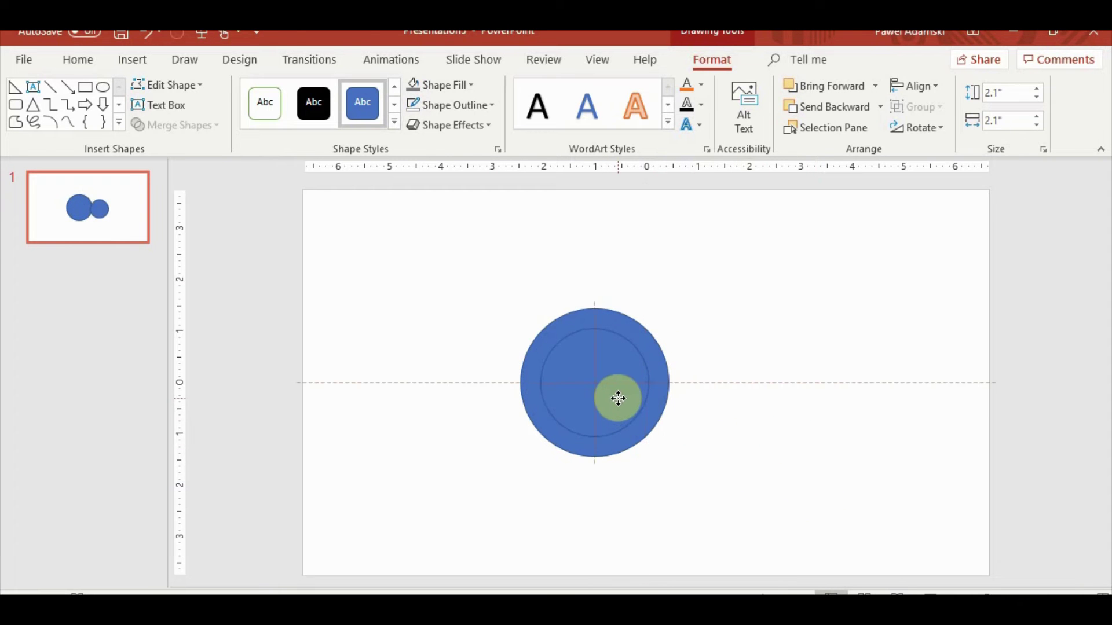
# Centre the small circle in the big one and move both toward the slide centre.
pyautogui.click(729, 455)
pyautogui.click(573, 400)
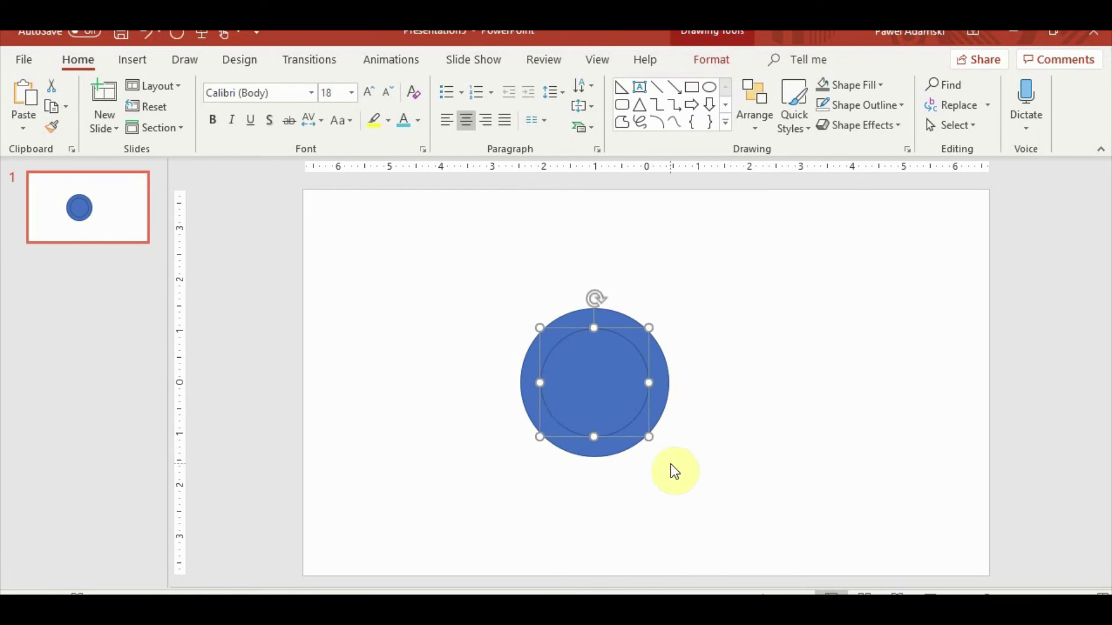
pyautogui.moveTo(658, 440); pyautogui.dragTo(601, 415)
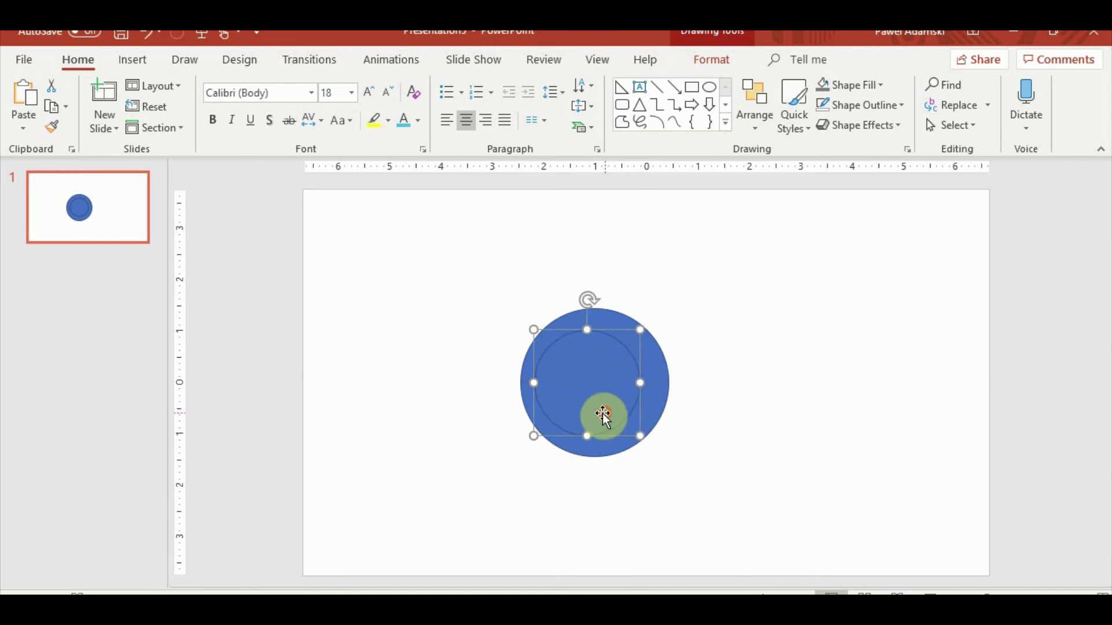
pyautogui.moveTo(510, 301); pyautogui.dragTo(682, 441)
pyautogui.moveTo(614, 400)
pyautogui.mouseDown()
pyautogui.moveTo(656, 400)
pyautogui.moveTo(636, 382)
pyautogui.mouseUp()
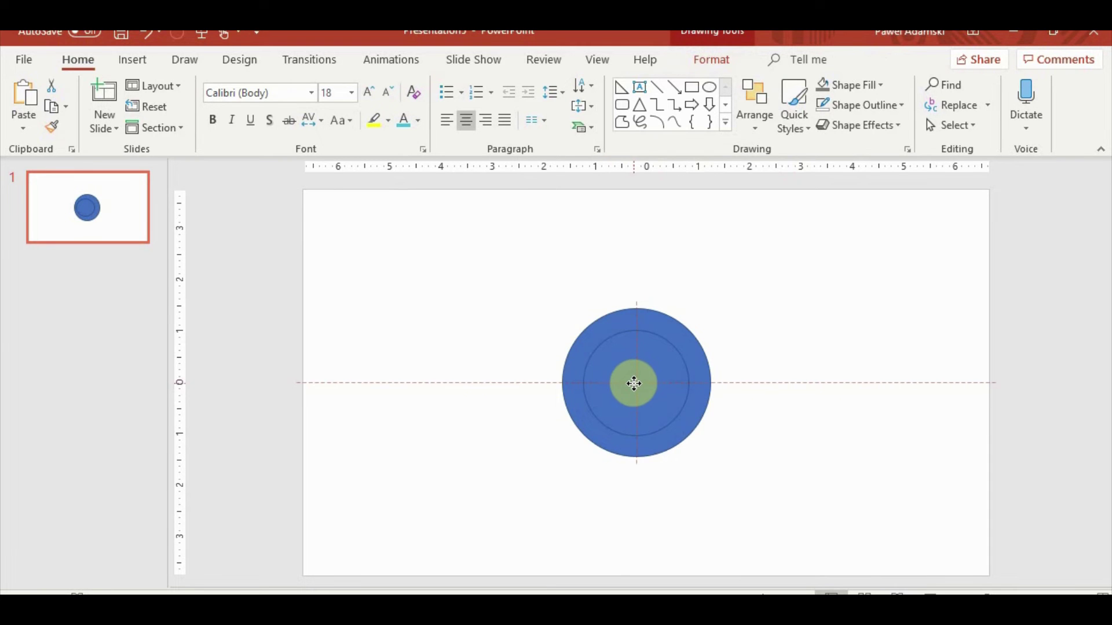
# Subtract the small circle from the large one with Merge Shapes to form a ring.
pyautogui.keyDown('shift'); pyautogui.click(702, 422); pyautogui.keyUp('shift')
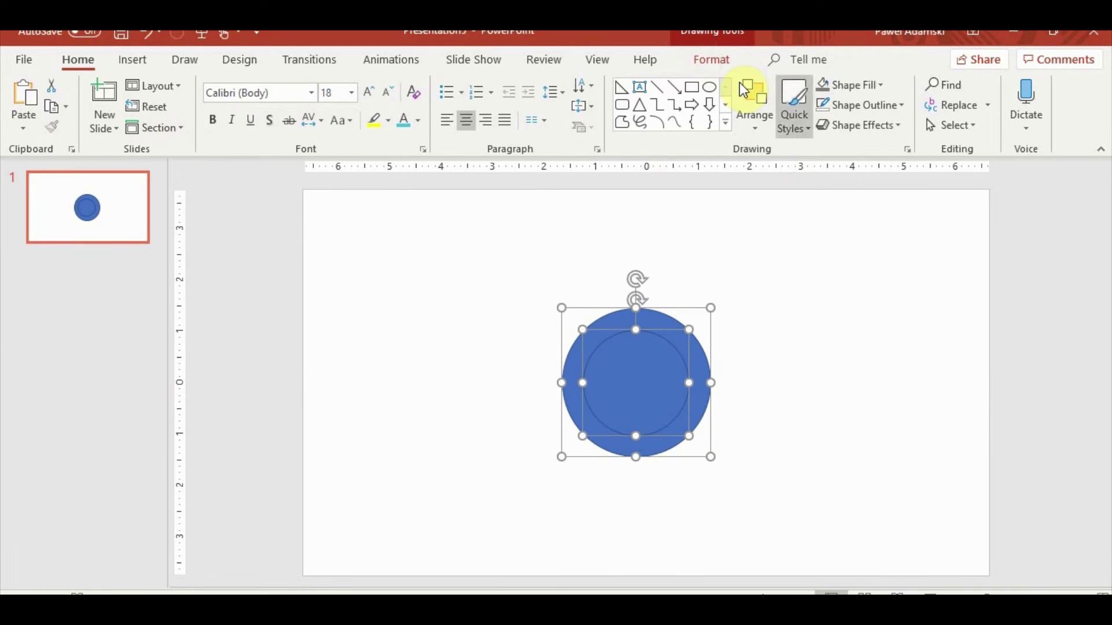
pyautogui.click(718, 63)
pyautogui.click(176, 125)
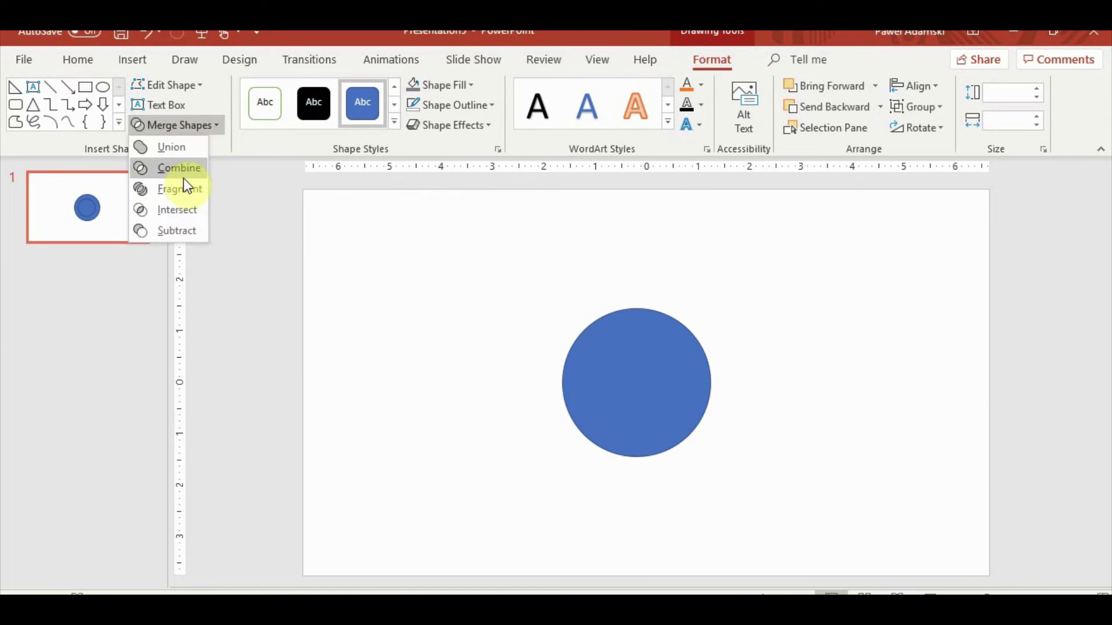
pyautogui.click(175, 231)
pyautogui.click(325, 324)
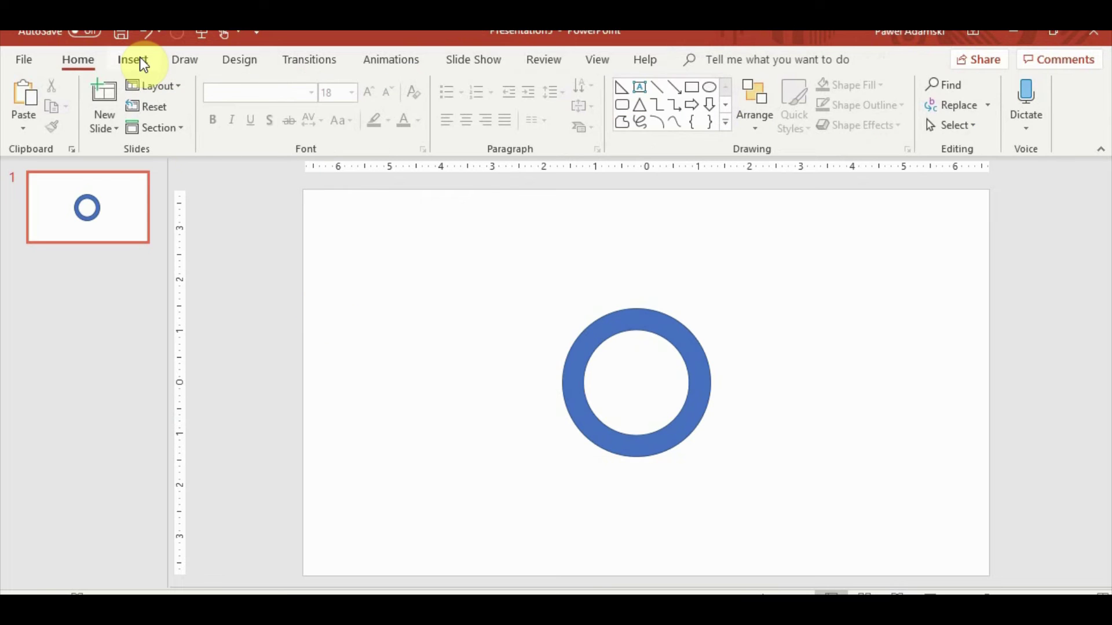
# Draw a new circle, size it to 2.14 inches and centre it on the ring.
pyautogui.click(637, 443)
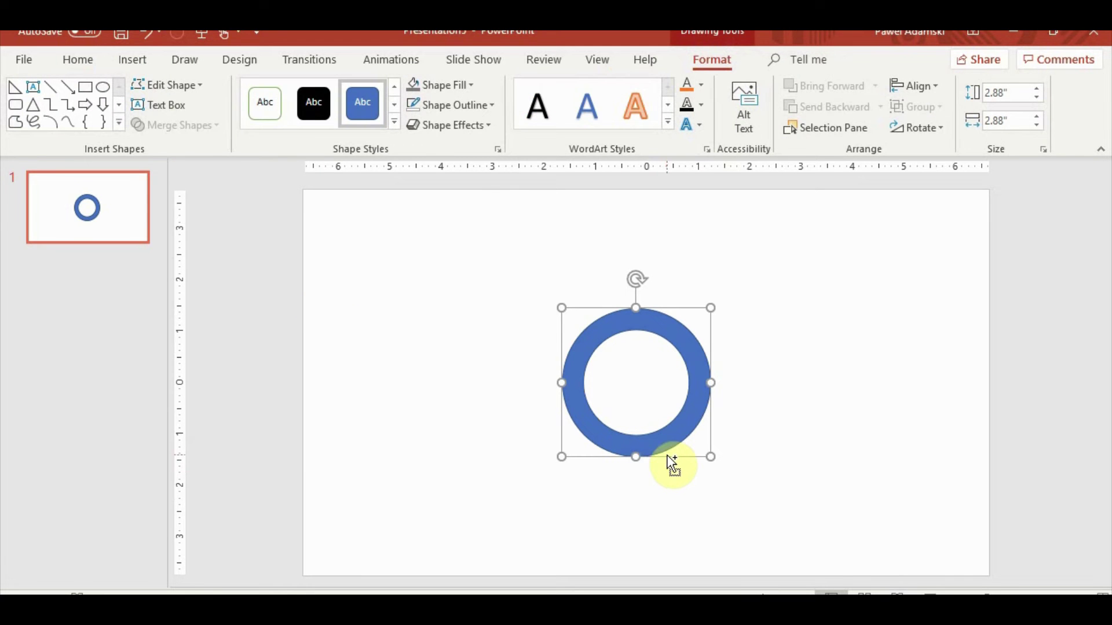
pyautogui.click(294, 330)
pyautogui.click(132, 60)
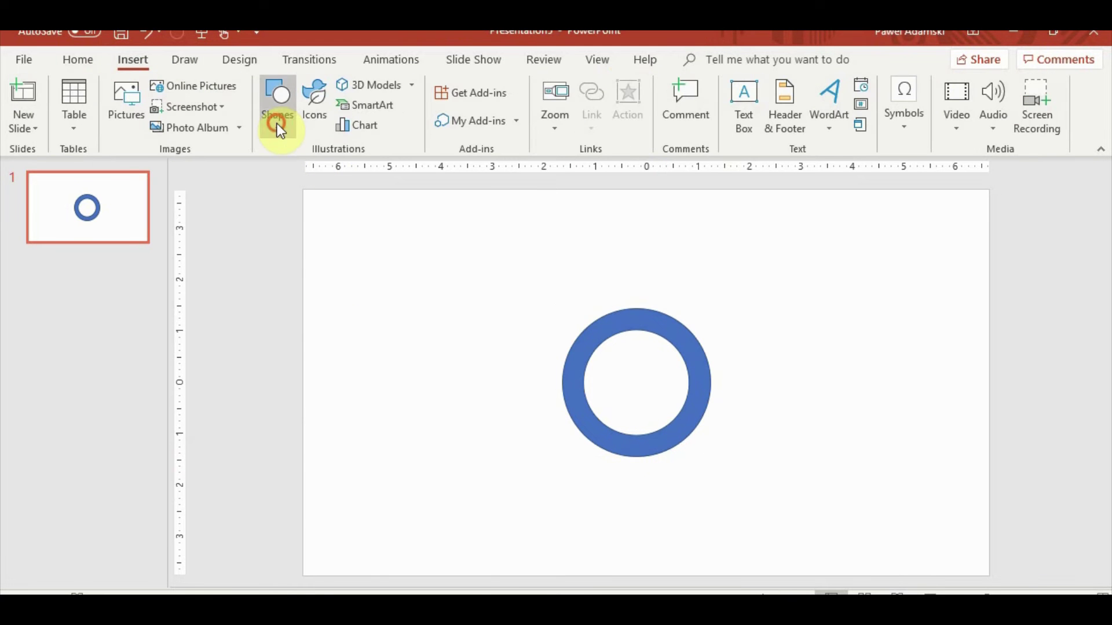
pyautogui.click(277, 116)
pyautogui.click(359, 168)
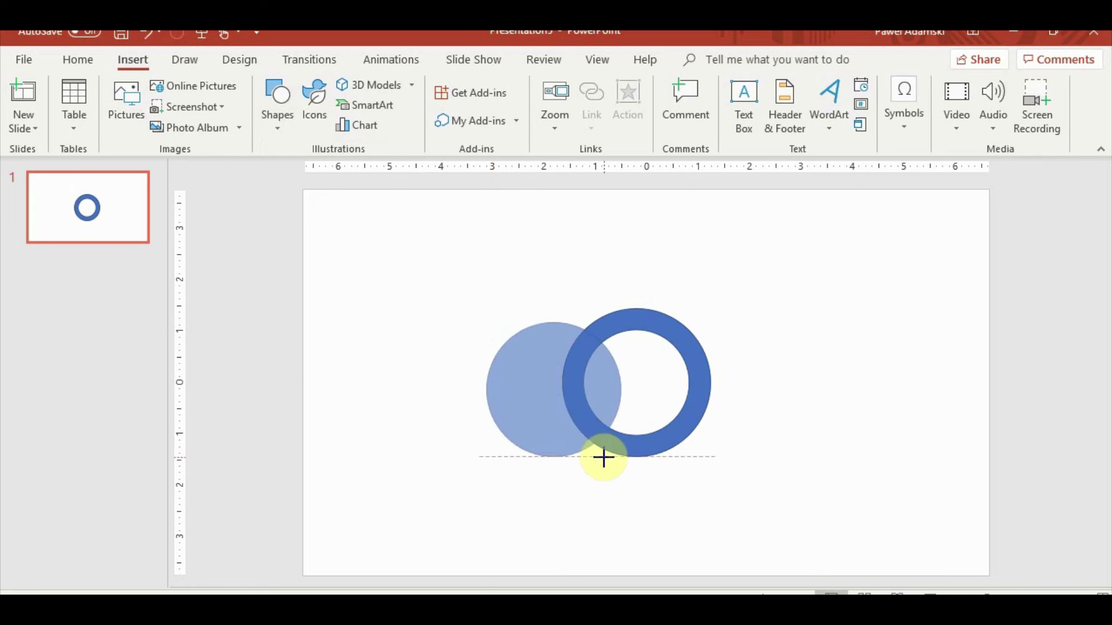
pyautogui.moveTo(484, 322)
pyautogui.mouseDown()
pyautogui.moveTo(588, 427)
pyautogui.moveTo(649, 396)
pyautogui.mouseUp()
pyautogui.moveTo(688, 331); pyautogui.dragTo(695, 325)
pyautogui.moveTo(658, 367); pyautogui.dragTo(655, 369)
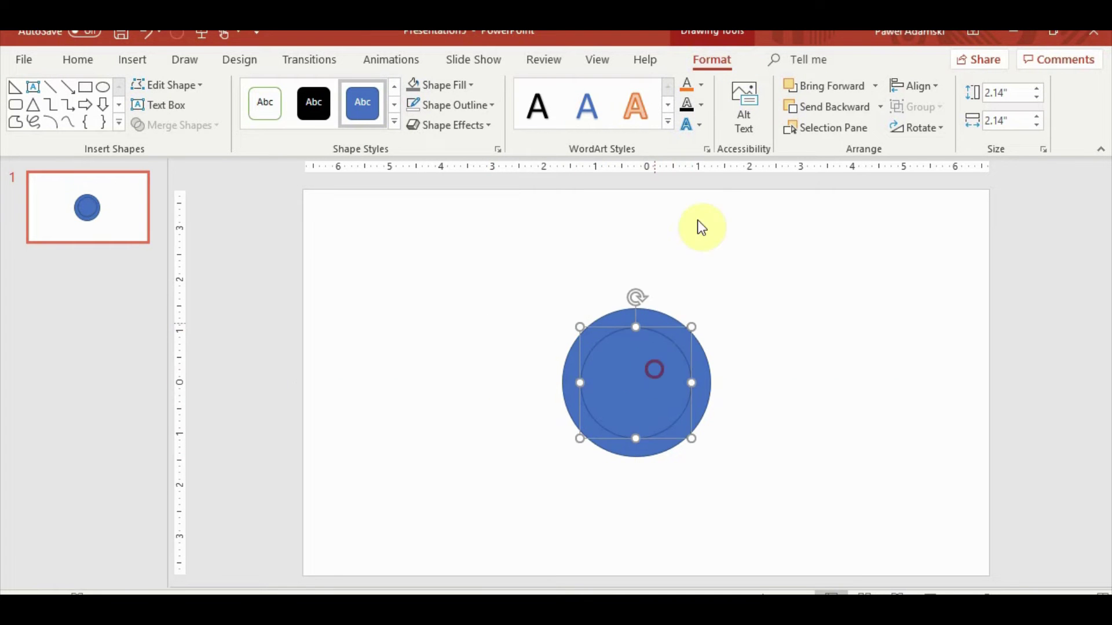
# Send the 2.14-inch circle behind the ring and centre a 1.75-inch copy inside it.
pyautogui.click(879, 107)
pyautogui.click(867, 146)
pyautogui.click(655, 414)
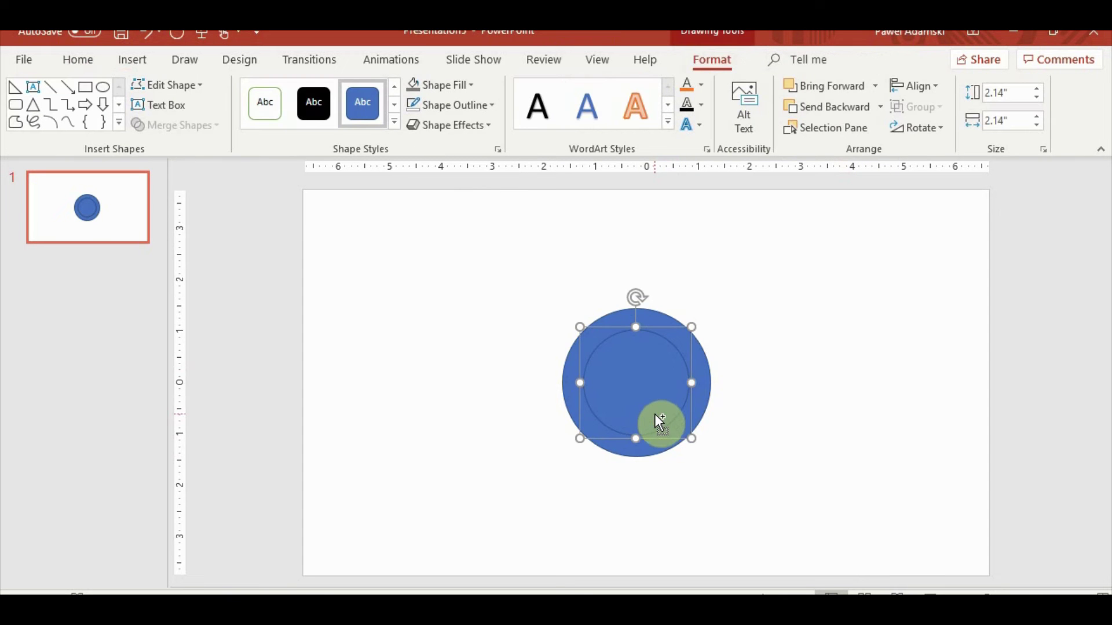
pyautogui.moveTo(654, 413)
pyautogui.mouseDown()
pyautogui.moveTo(800, 443)
pyautogui.moveTo(758, 402)
pyautogui.moveTo(639, 395)
pyautogui.mouseUp()
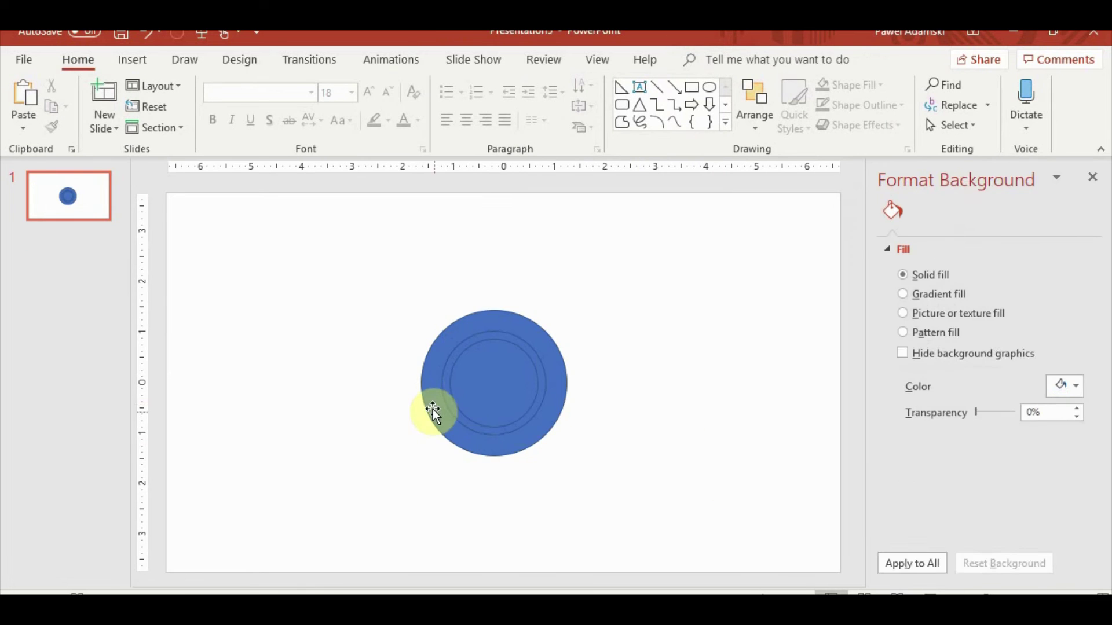
pyautogui.click(432, 408)
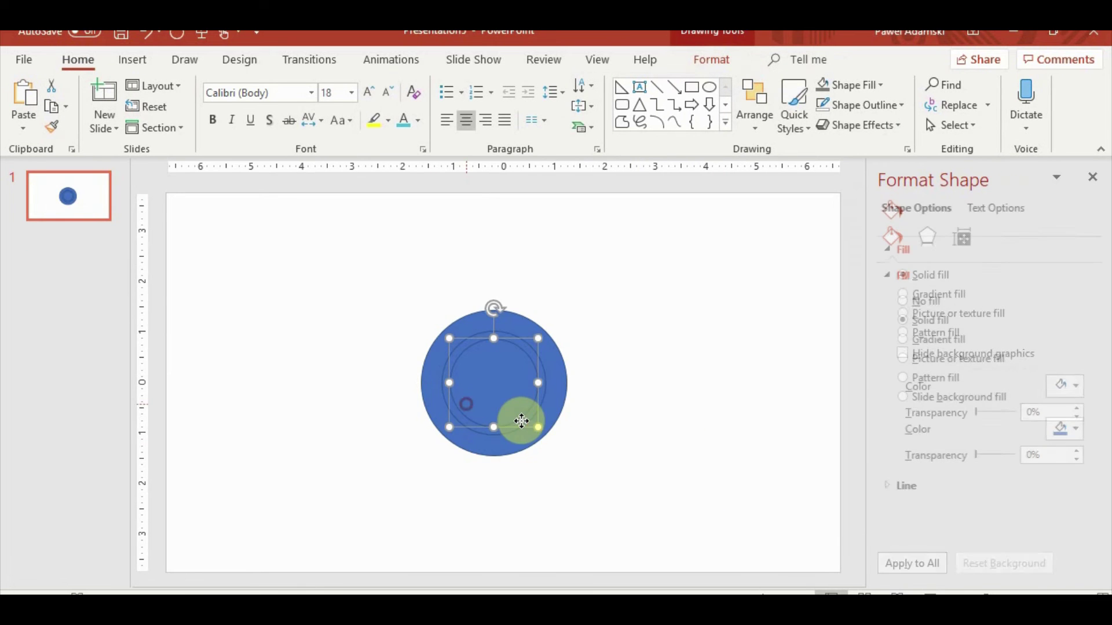
pyautogui.keyDown('ctrl'); pyautogui.scroll(1, 588, 458); pyautogui.keyUp('ctrl')
pyautogui.keyDown('ctrl'); pyautogui.scroll(2, 576, 447); pyautogui.keyUp('ctrl')
pyautogui.moveTo(571, 442); pyautogui.dragTo(507, 391)
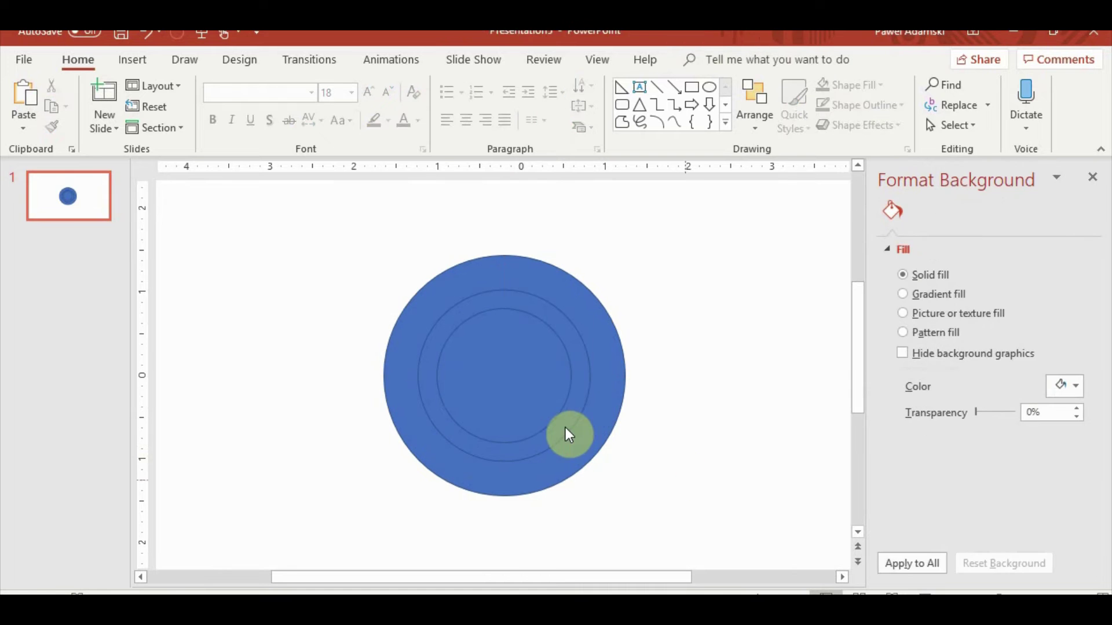
# Subtract the 1.75-inch circle from the 2.14-inch circle to form a thin inner ring.
pyautogui.click(571, 436)
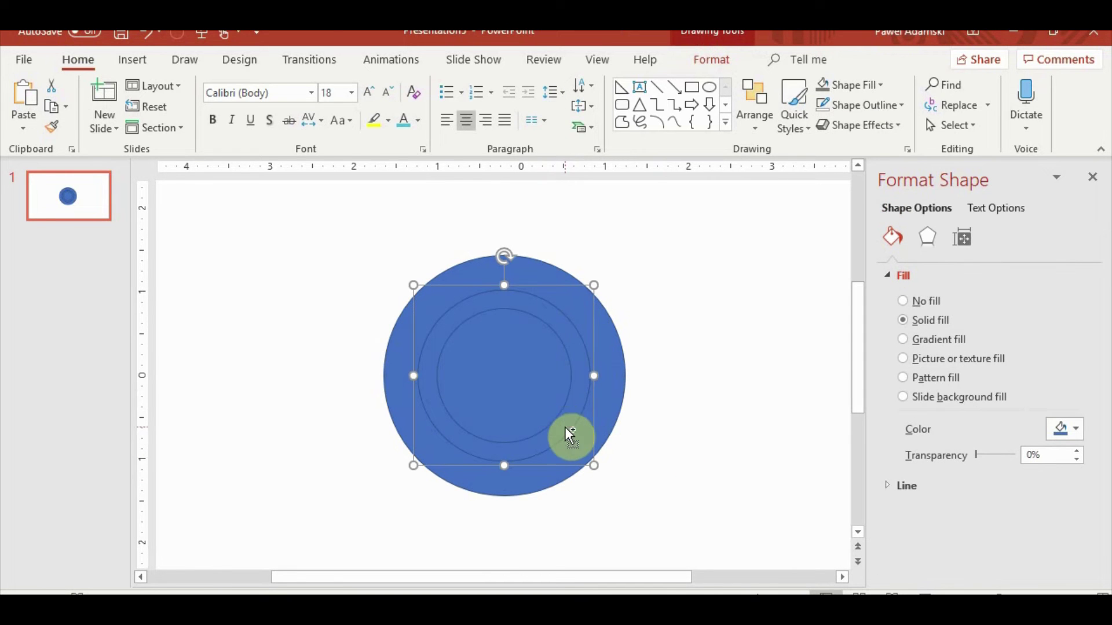
pyautogui.keyDown('shift'); pyautogui.click(534, 398); pyautogui.keyUp('shift')
pyautogui.click(719, 61)
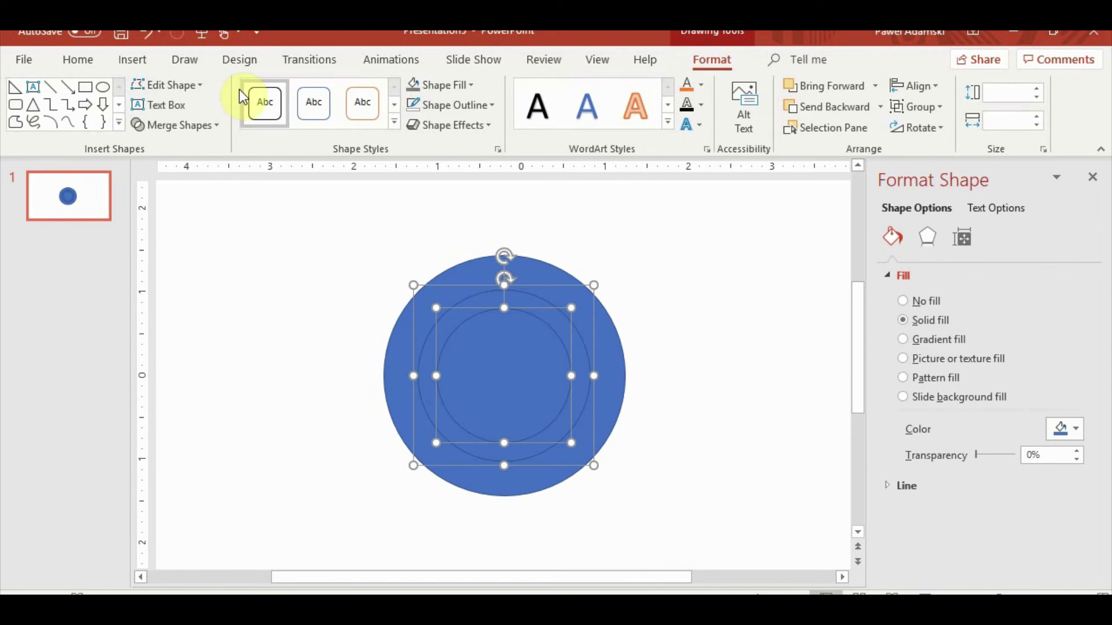
pyautogui.click(195, 123)
pyautogui.click(176, 228)
pyautogui.click(221, 329)
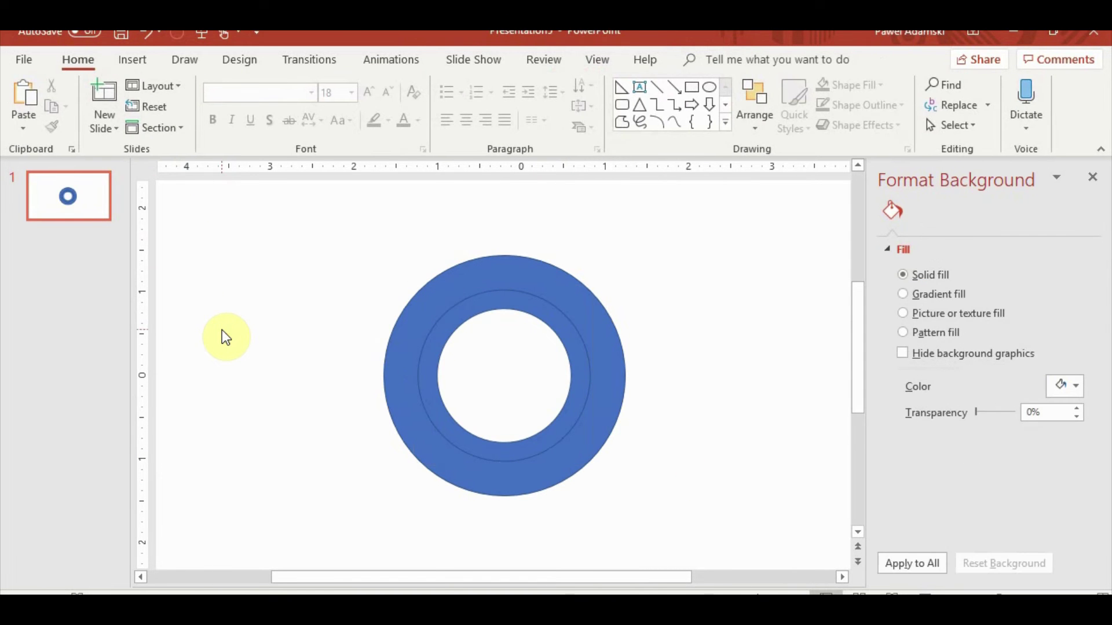
pyautogui.scroll(-3, 344, 311)
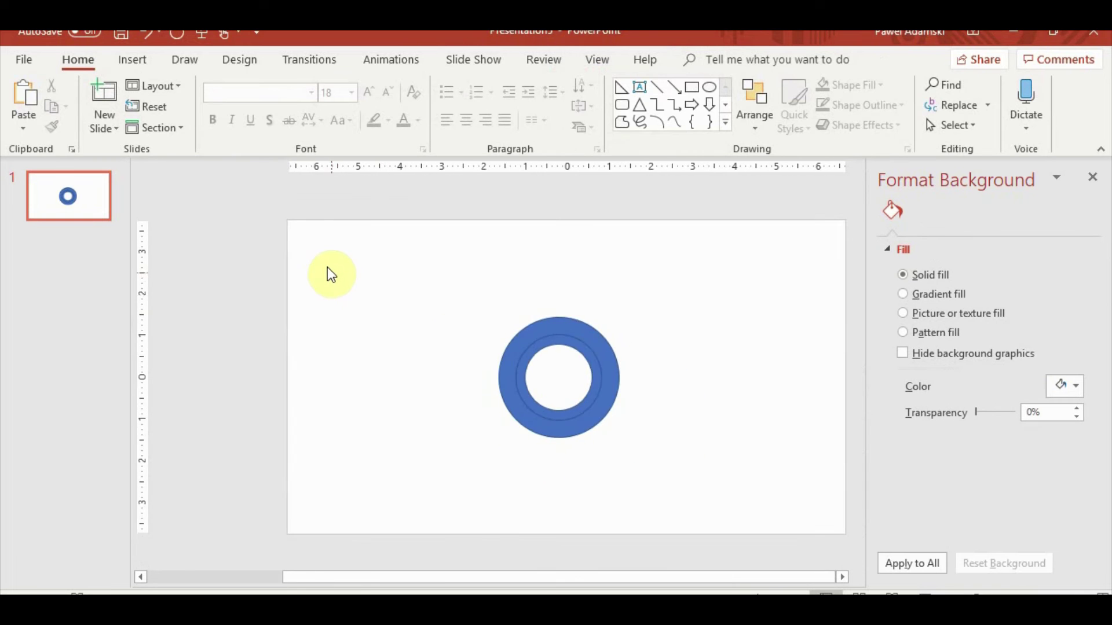
pyautogui.scroll(3, 464, 330)
# Draw a circle, resize it to 1.68 inches, centre it in the rings and send it backward.
pyautogui.click(132, 58)
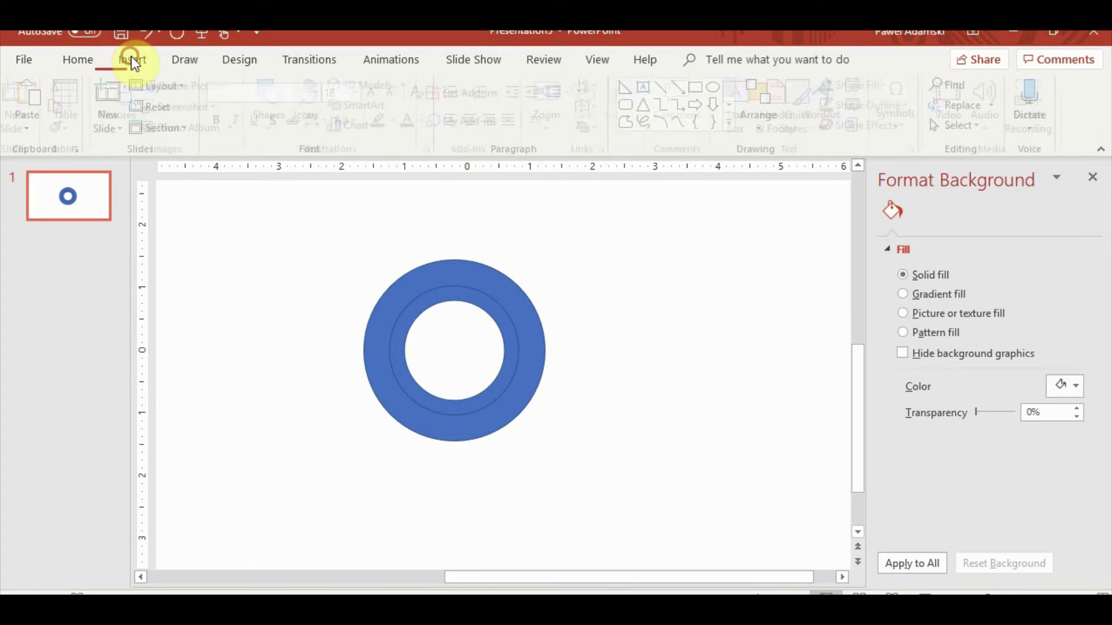
pyautogui.click(281, 126)
pyautogui.click(363, 179)
pyautogui.moveTo(578, 283); pyautogui.dragTo(714, 417)
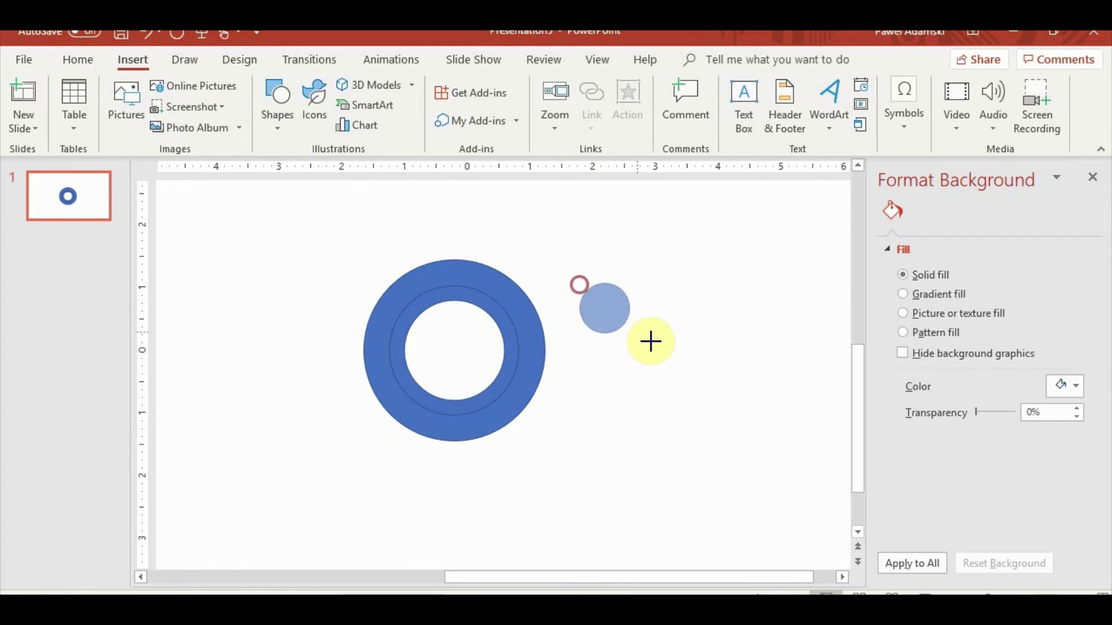
pyautogui.moveTo(648, 339)
pyautogui.mouseDown()
pyautogui.moveTo(475, 323)
pyautogui.moveTo(461, 348)
pyautogui.mouseUp()
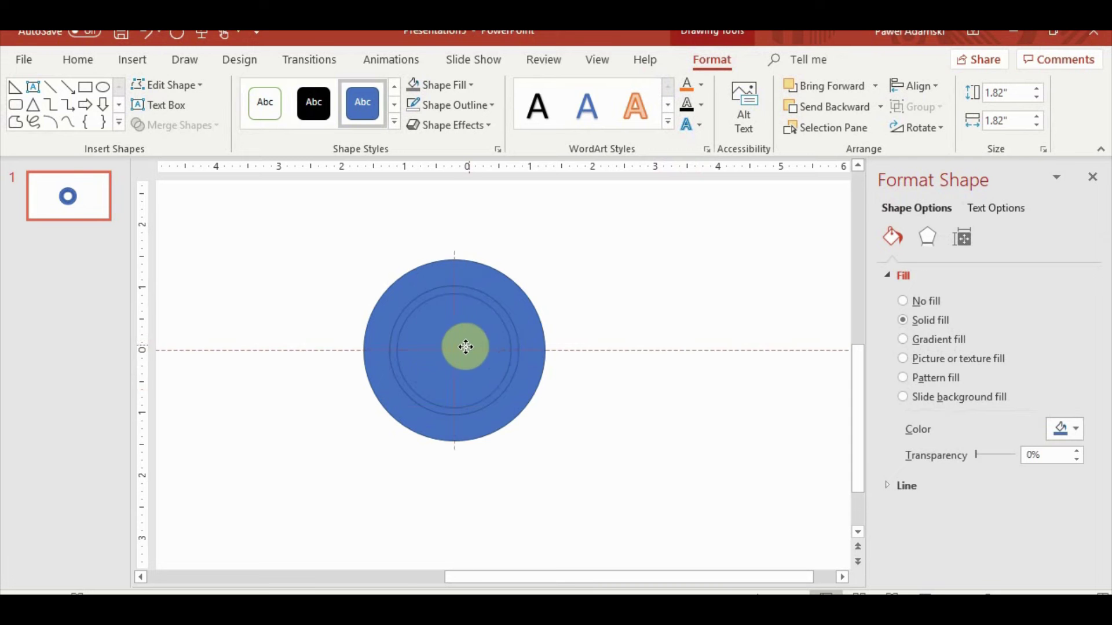
pyautogui.moveTo(509, 404)
pyautogui.mouseDown()
pyautogui.moveTo(469, 367)
pyautogui.moveTo(507, 403)
pyautogui.mouseUp()
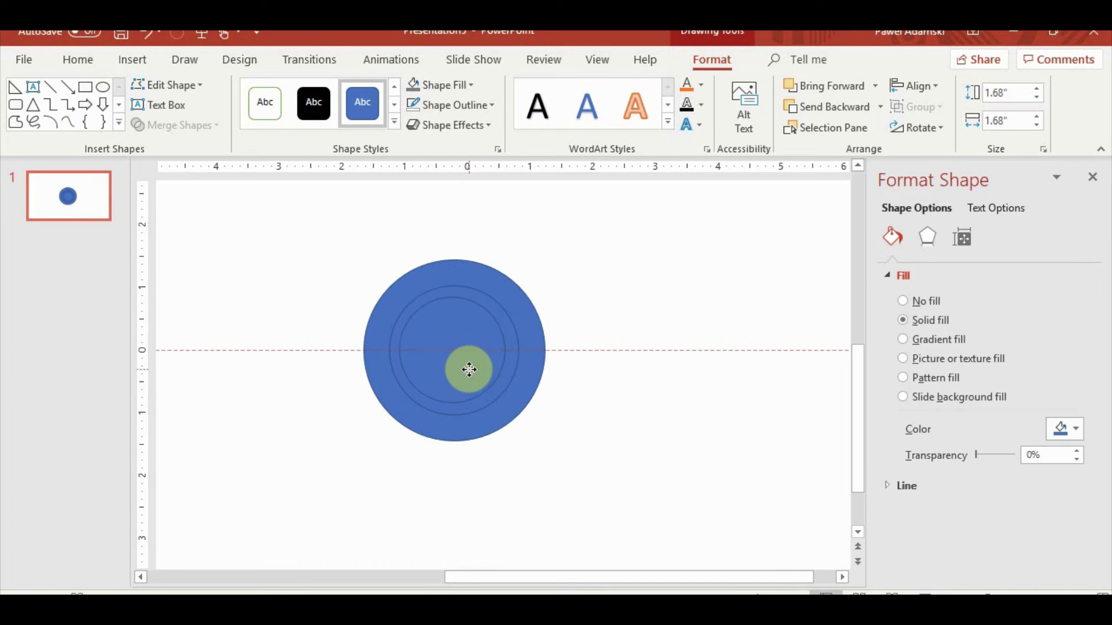
pyautogui.moveTo(471, 369); pyautogui.dragTo(470, 369)
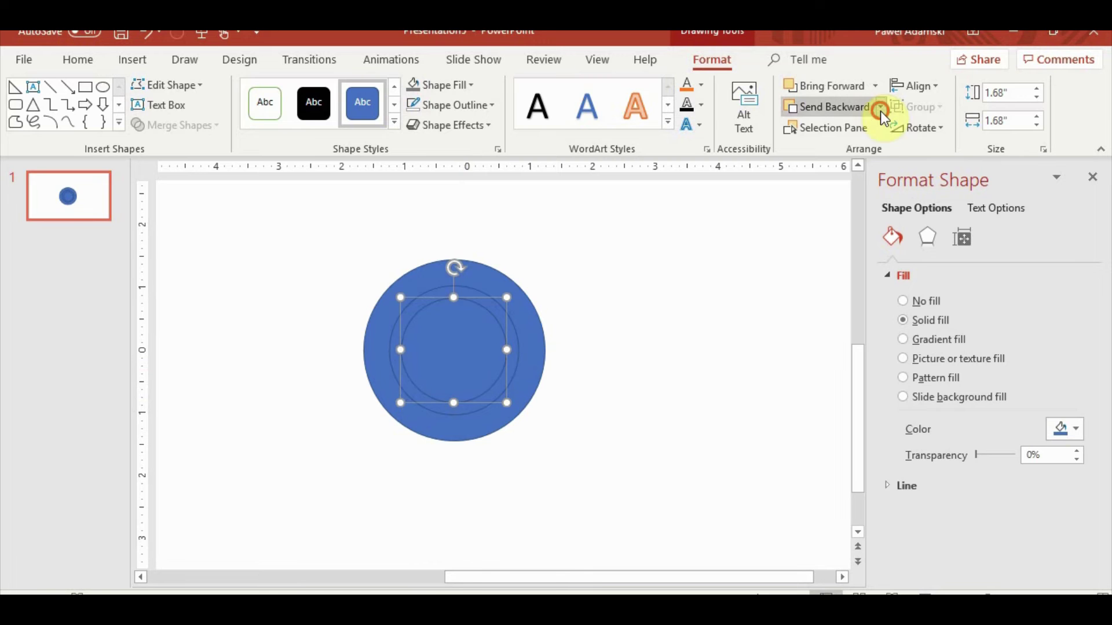
pyautogui.click(880, 110)
pyautogui.click(631, 400)
pyautogui.keyDown('ctrl'); pyautogui.scroll(-3, 628, 400); pyautogui.keyUp('ctrl')
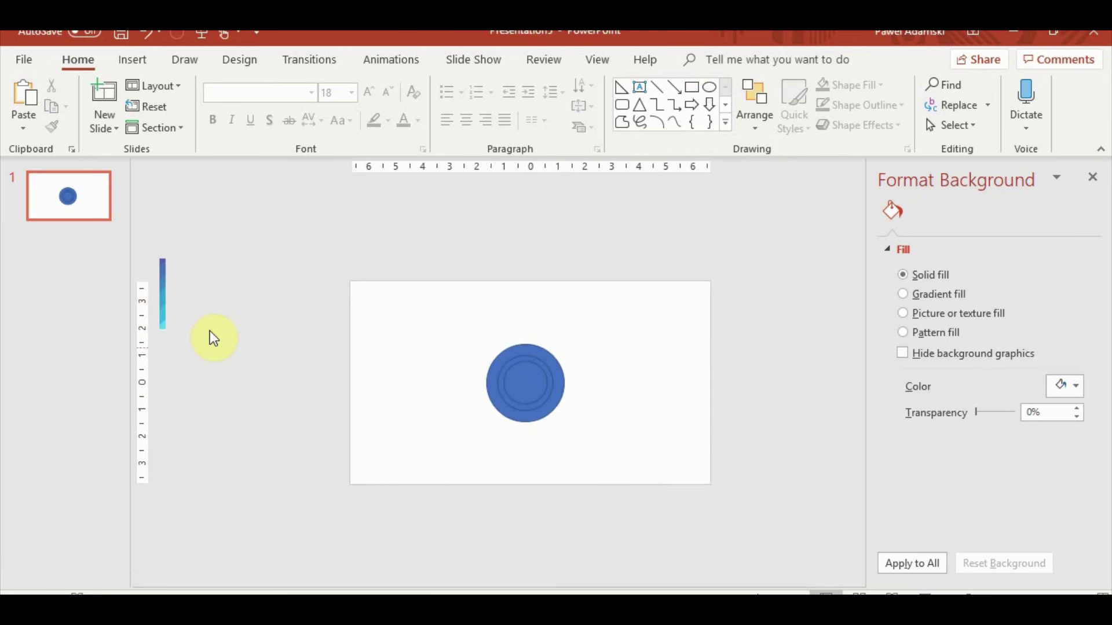
# Place the colour bar on the slide and fill the outer circle with purple eyedropped from it.
pyautogui.moveTo(162, 296); pyautogui.dragTo(382, 361)
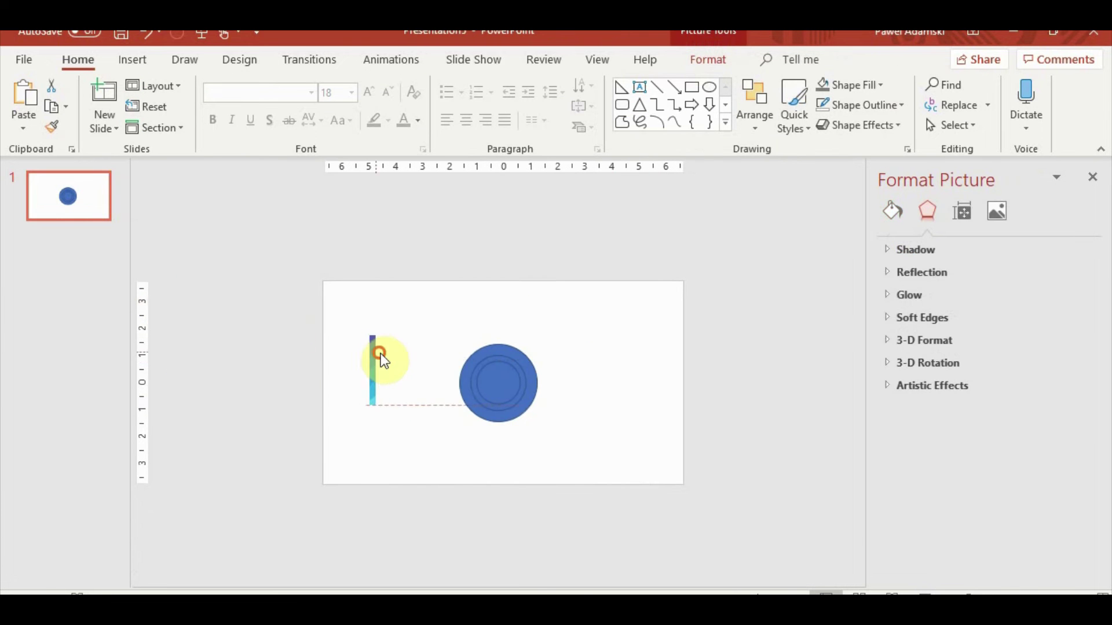
pyautogui.keyDown('ctrl'); pyautogui.scroll(3, 558, 397); pyautogui.keyUp('ctrl')
pyautogui.click(561, 339)
pyautogui.click(712, 60)
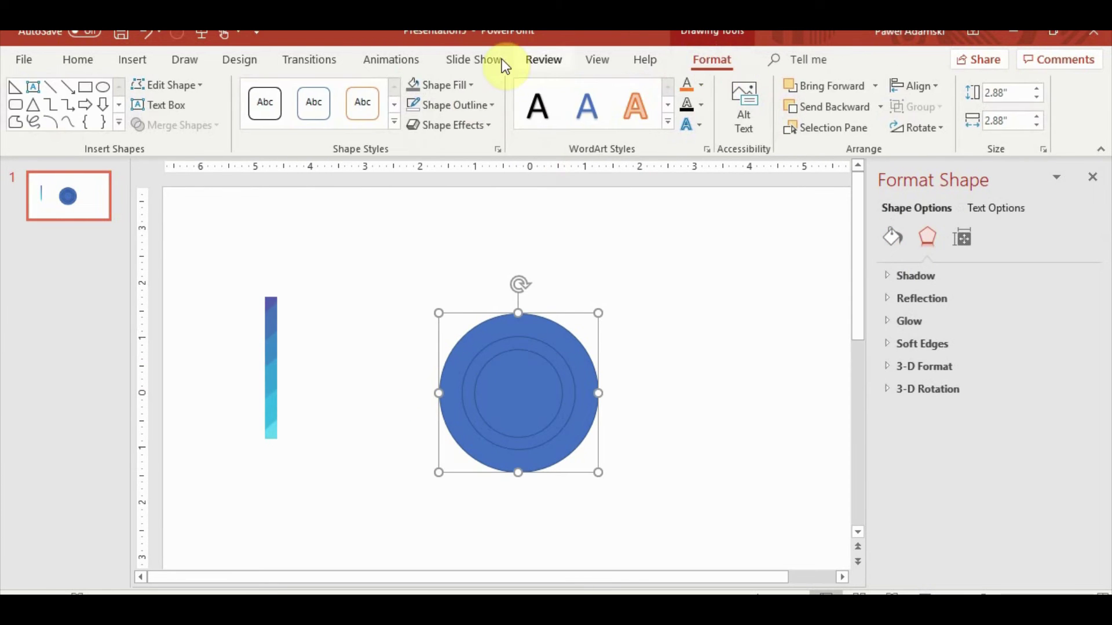
pyautogui.click(466, 85)
pyautogui.click(457, 281)
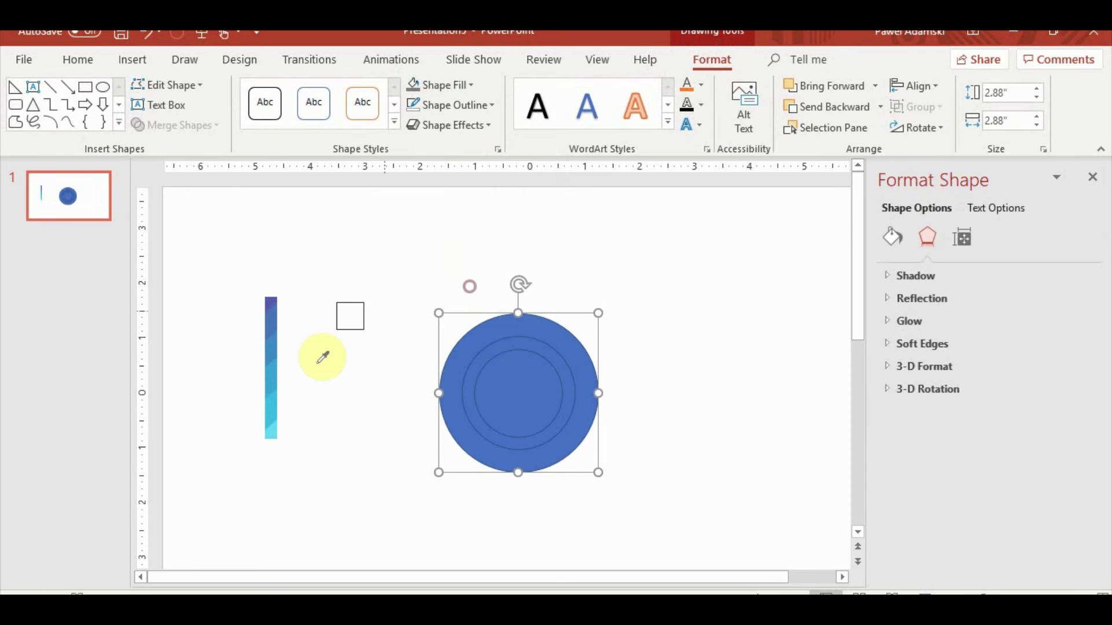
pyautogui.click(271, 299)
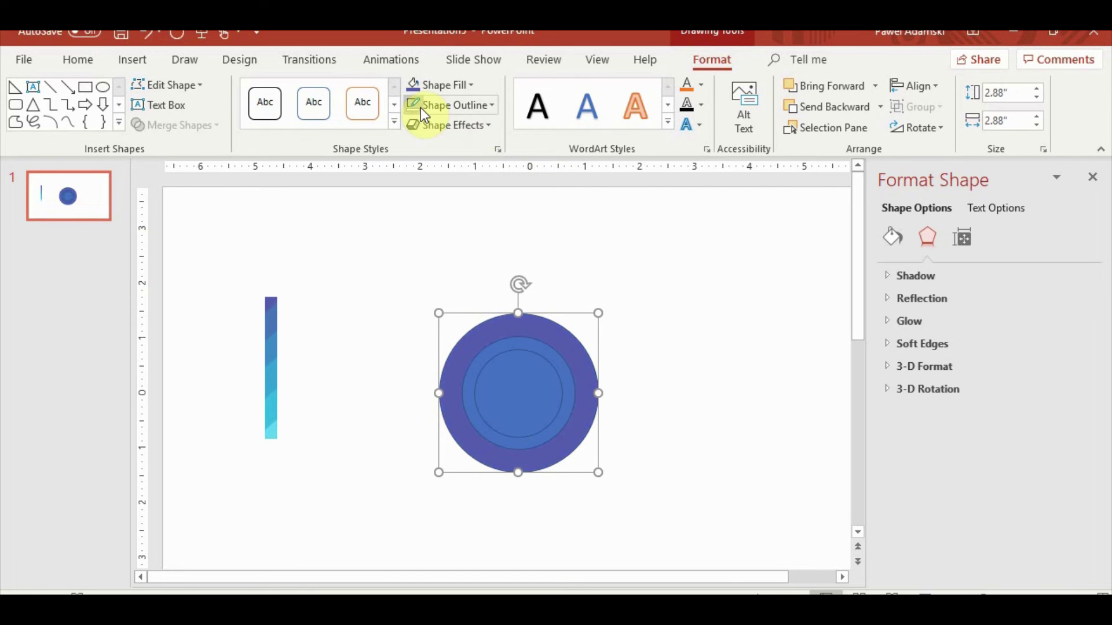
pyautogui.click(451, 106)
pyautogui.click(467, 294)
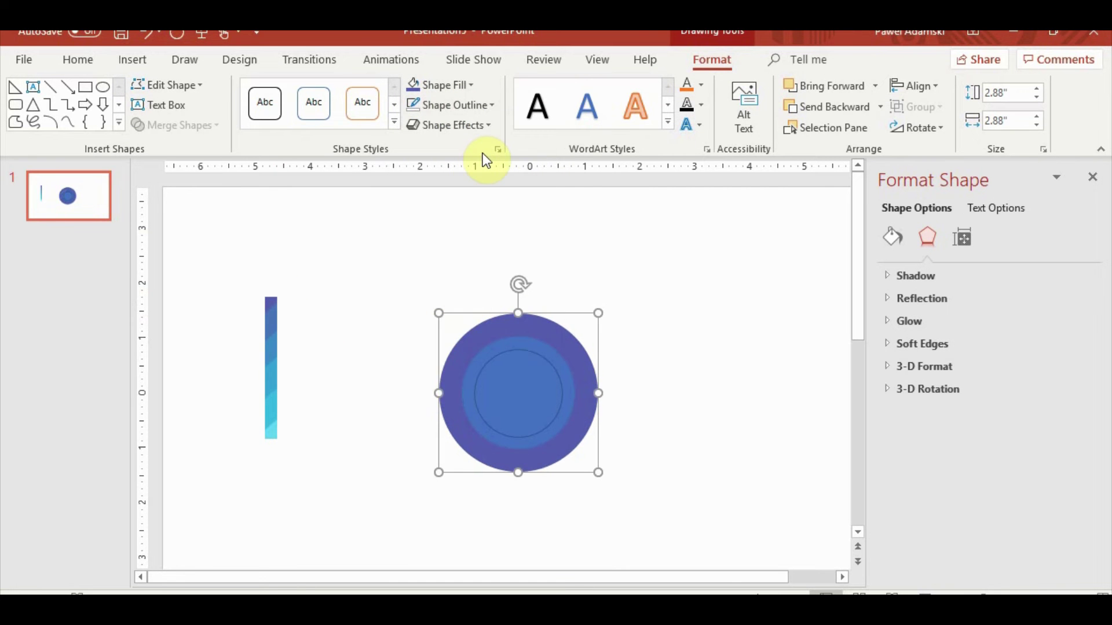
# Apply a dark gradient to the outer circle and set its middle stop to blue from the bar.
pyautogui.click(476, 84)
pyautogui.moveTo(452, 358)
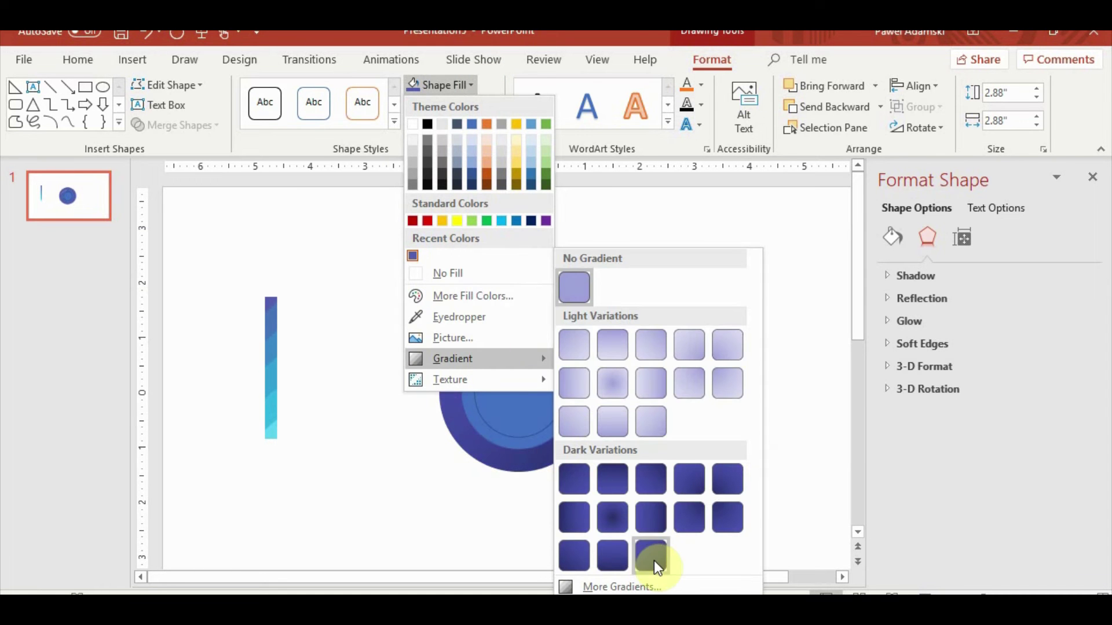
pyautogui.click(608, 557)
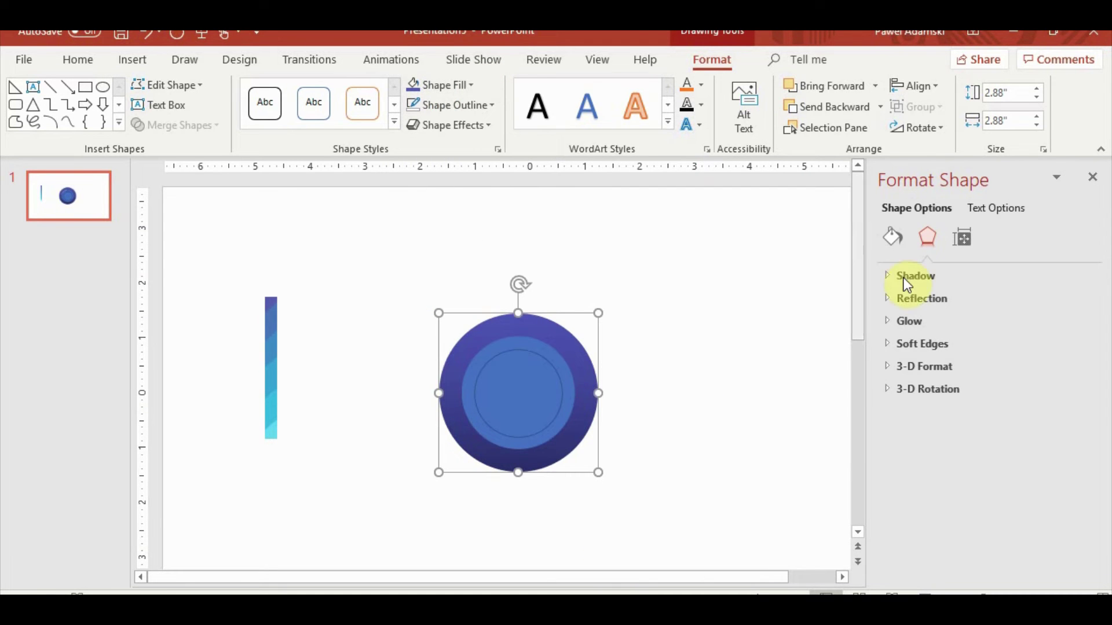
pyautogui.click(893, 237)
pyautogui.moveTo(1091, 377); pyautogui.dragTo(1104, 473)
pyautogui.click(1062, 460)
pyautogui.click(1013, 431)
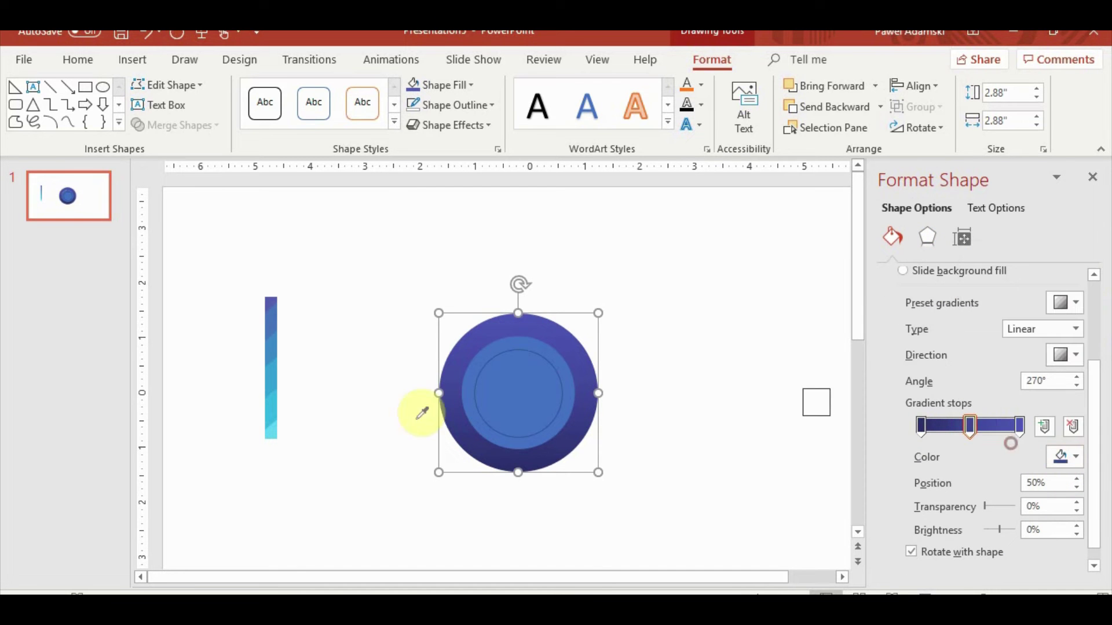
pyautogui.click(277, 352)
# Set the last gradient stop to light cyan eyedropped from the colour bar.
pyautogui.click(1020, 428)
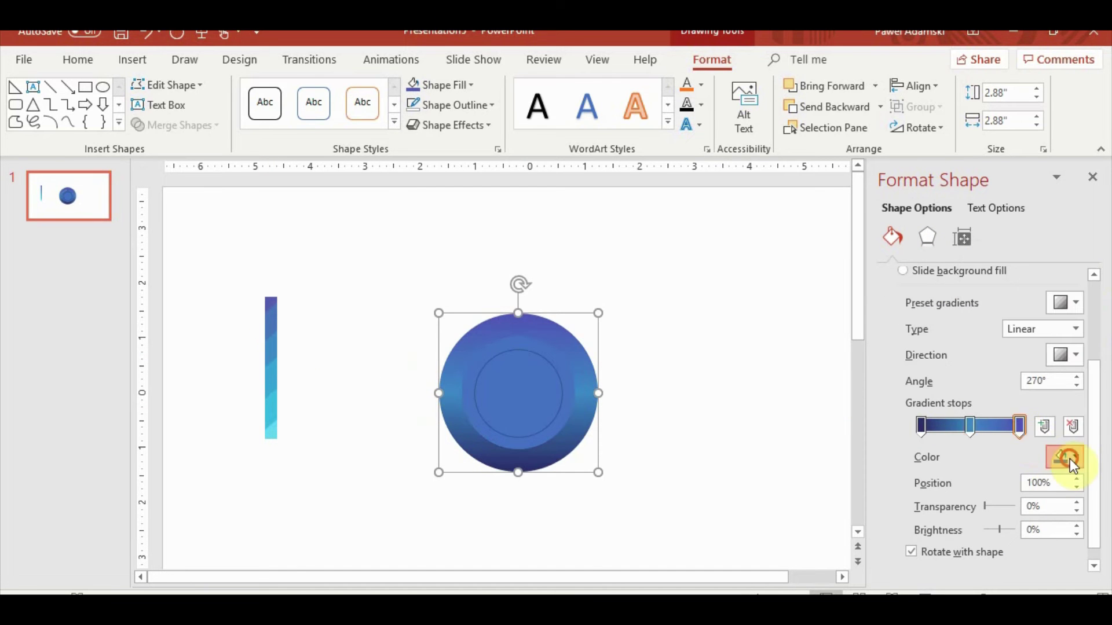
pyautogui.click(1069, 458)
pyautogui.click(993, 442)
pyautogui.click(272, 432)
pyautogui.click(308, 473)
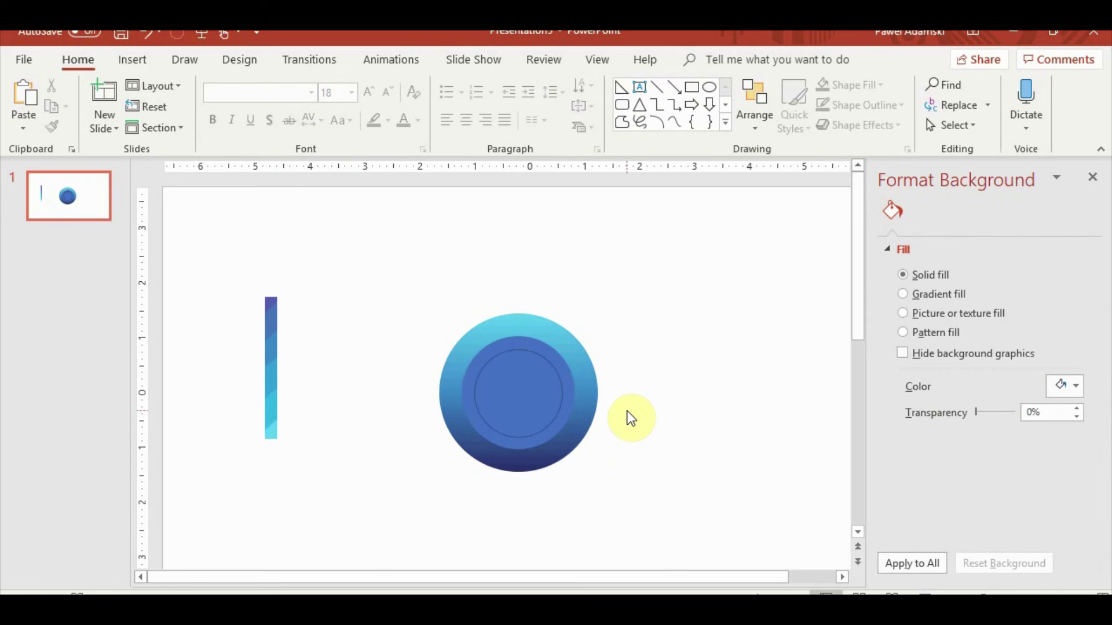
pyautogui.click(546, 353)
# Fill the inner circle grey and apply a dark grey gradient.
pyautogui.click(708, 60)
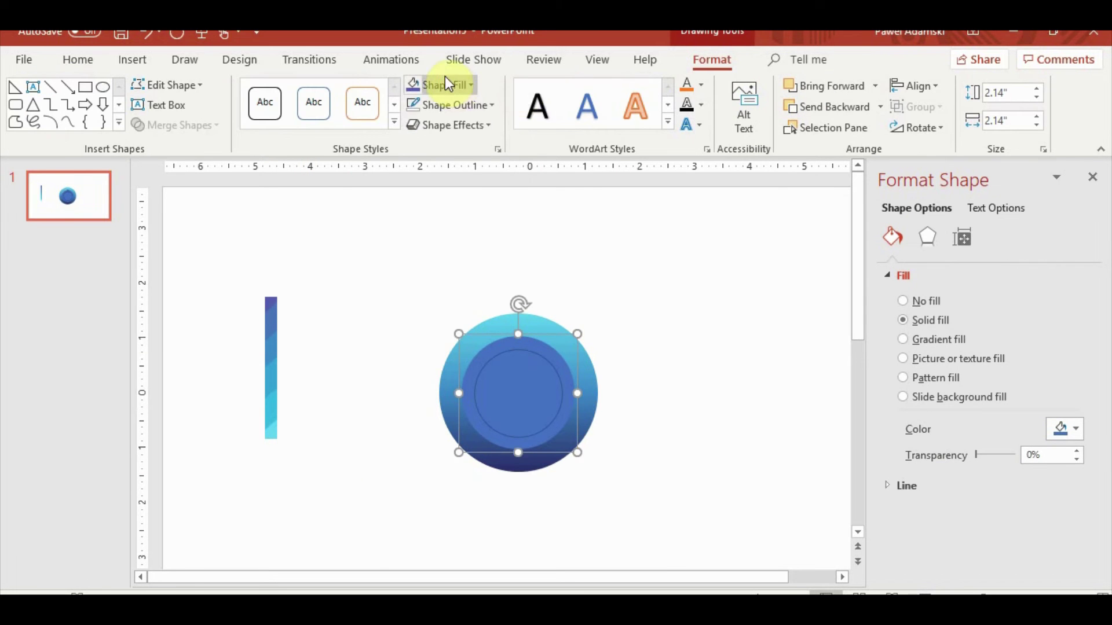
pyautogui.click(446, 81)
pyautogui.click(429, 137)
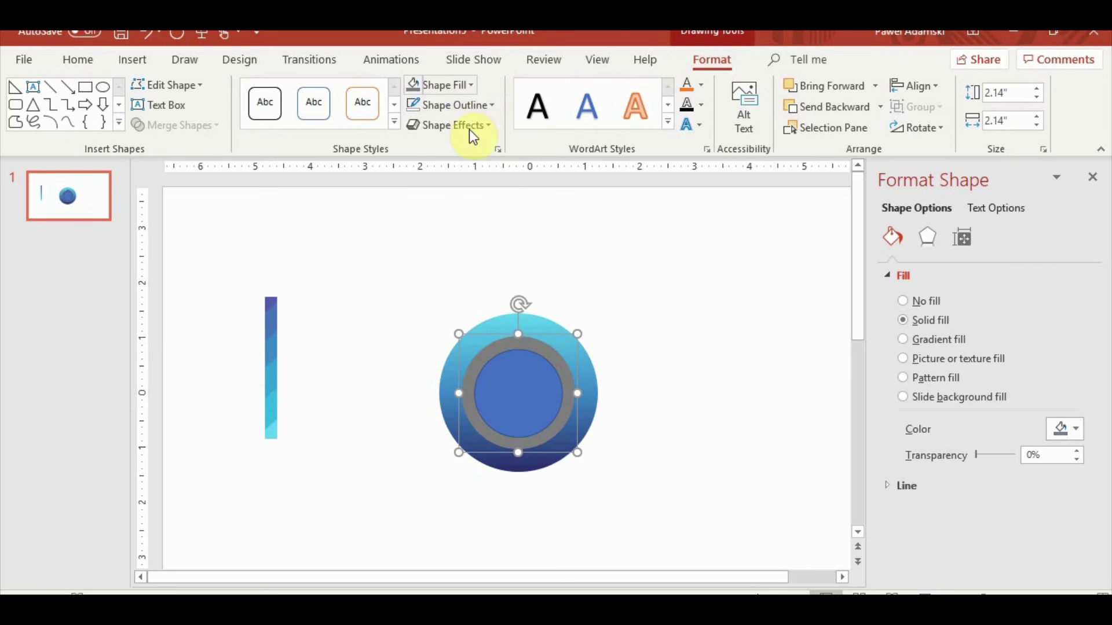
pyautogui.click(457, 85)
pyautogui.moveTo(452, 359)
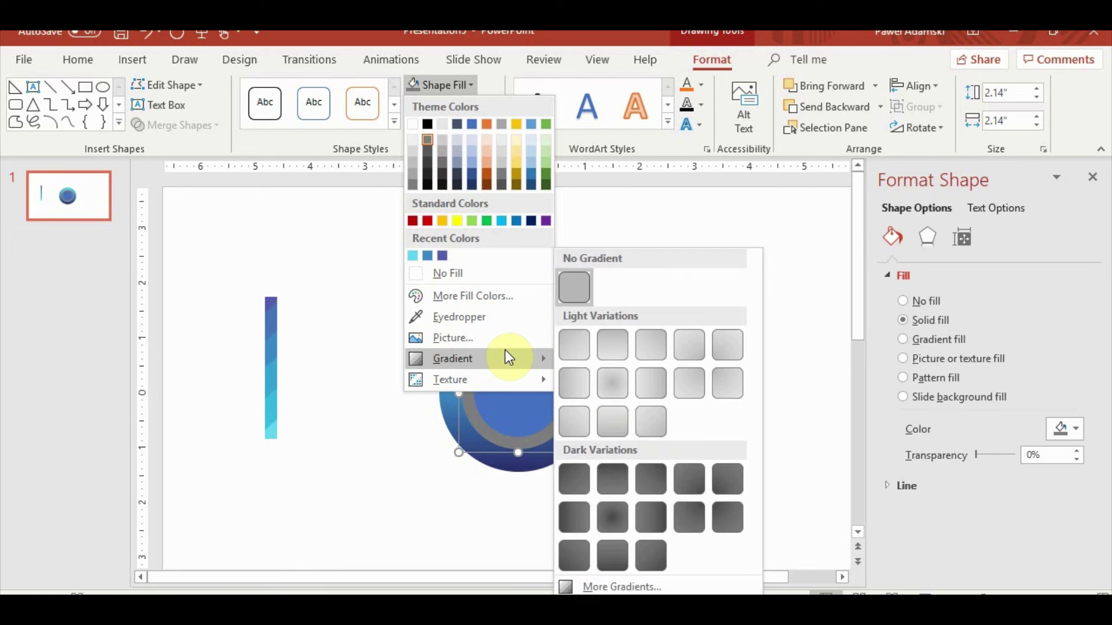
pyautogui.click(615, 476)
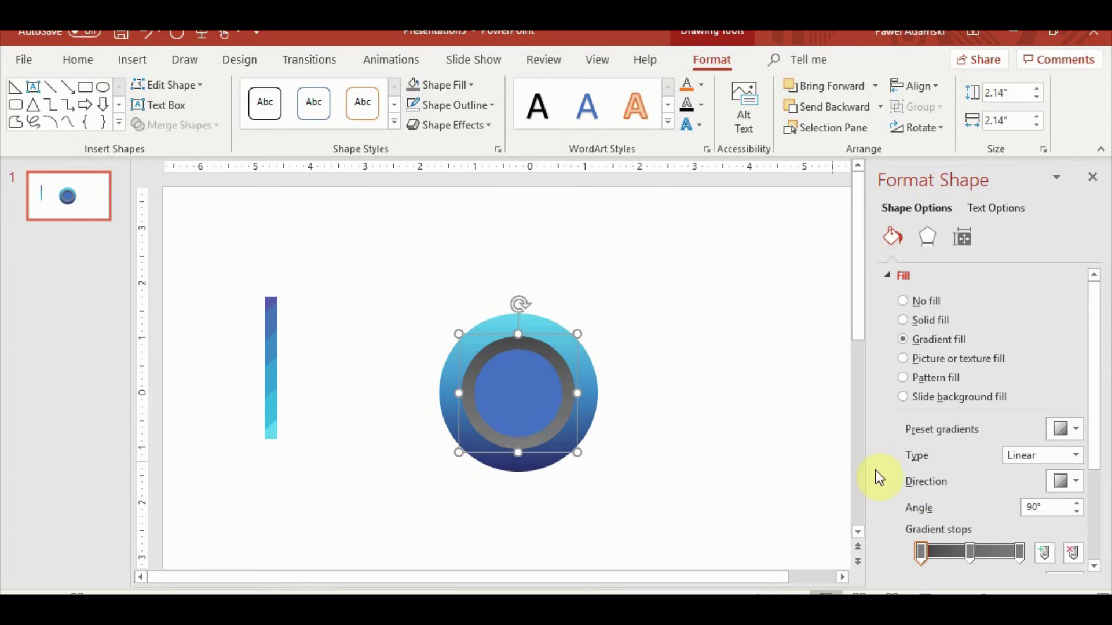
# Recolour the first, last and middle gradient stops in grey and light silver shades.
pyautogui.moveTo(1095, 400); pyautogui.dragTo(1095, 439)
pyautogui.click(1062, 515)
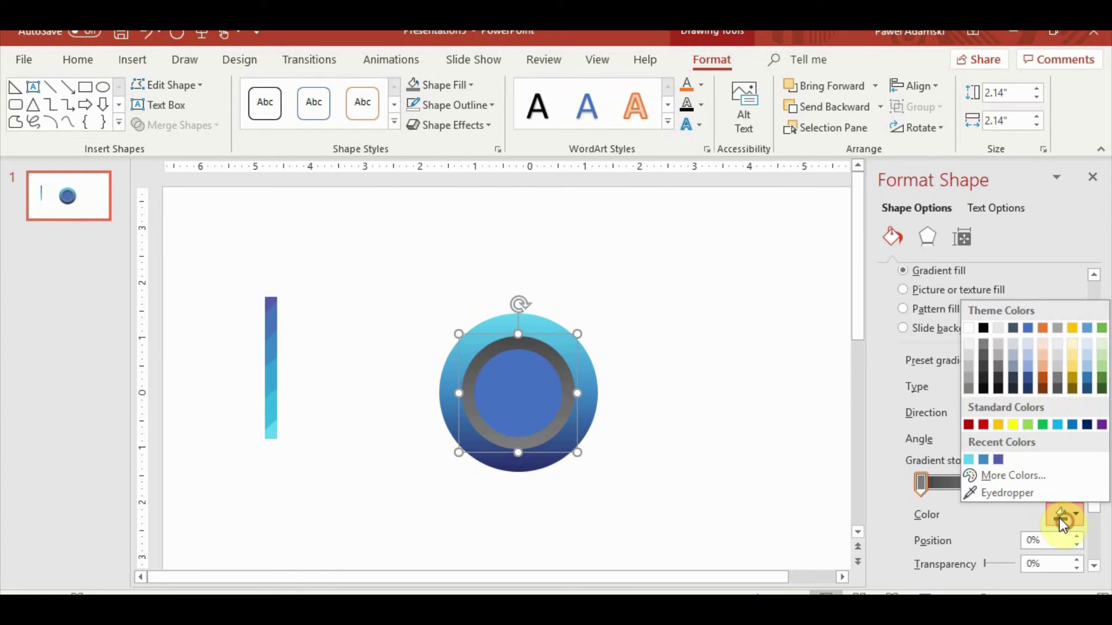
pyautogui.click(969, 372)
pyautogui.click(1022, 486)
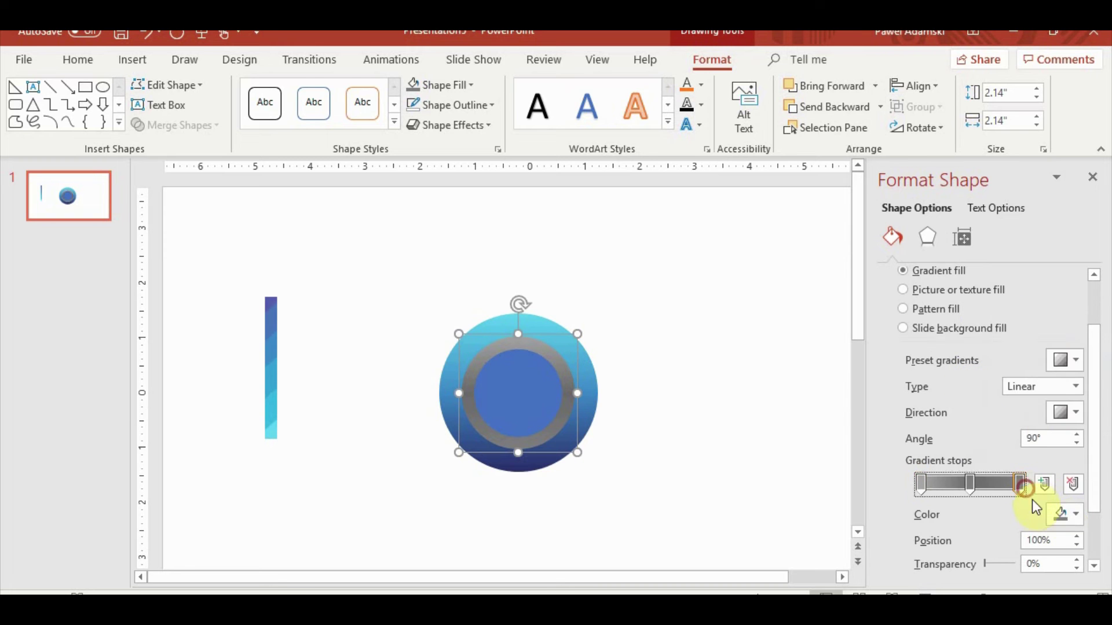
pyautogui.click(1061, 514)
pyautogui.click(971, 345)
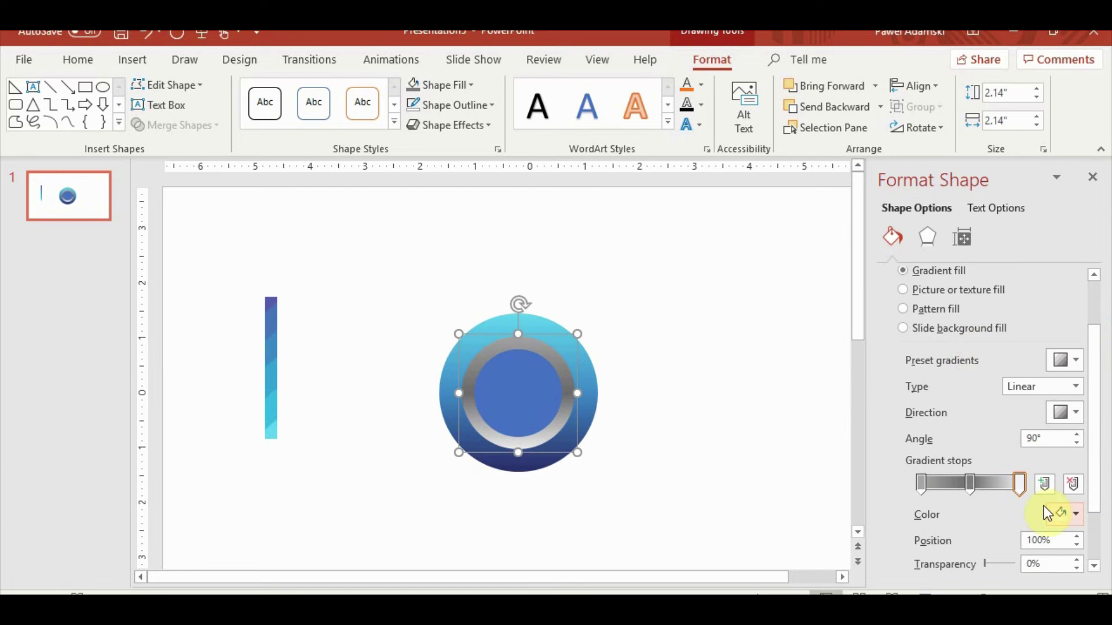
pyautogui.click(1051, 515)
pyautogui.click(968, 362)
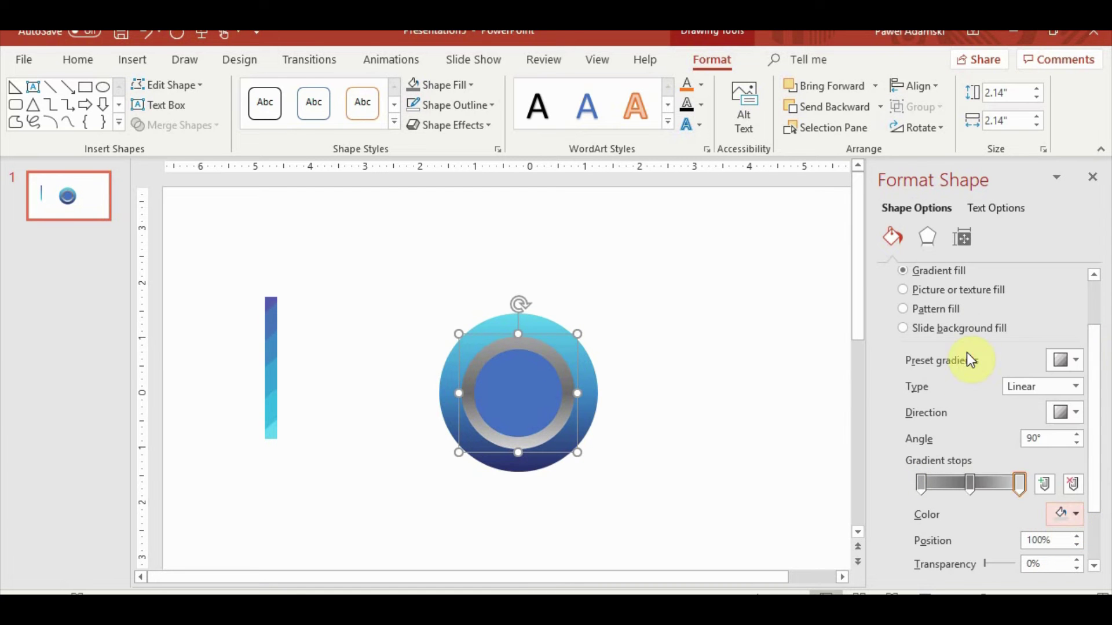
pyautogui.click(969, 484)
pyautogui.click(1061, 514)
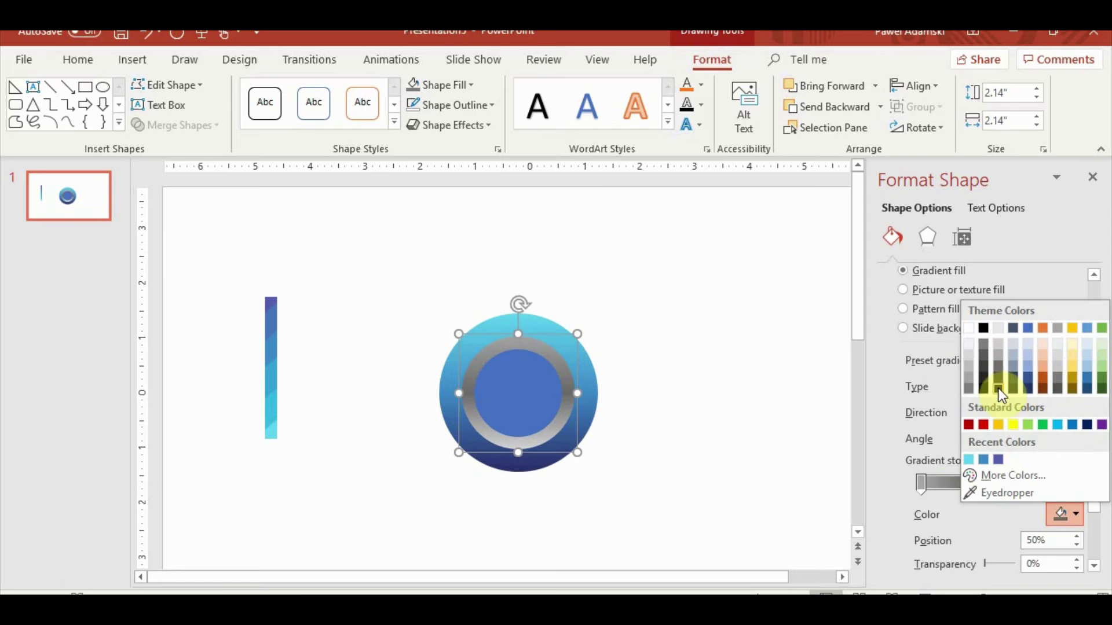
pyautogui.click(971, 367)
# Move a gradient stop to 67% and set the gradient angle to 70°.
pyautogui.click(968, 484)
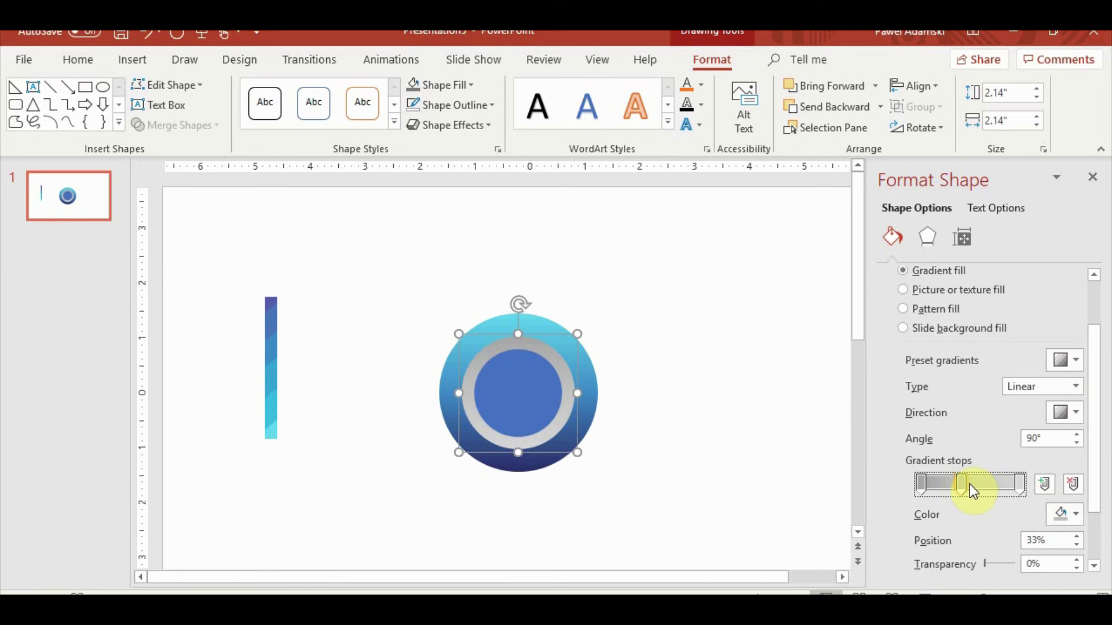
pyautogui.moveTo(970, 485)
pyautogui.mouseDown()
pyautogui.moveTo(1009, 484)
pyautogui.moveTo(979, 484)
pyautogui.mouseUp()
pyautogui.click(1021, 485)
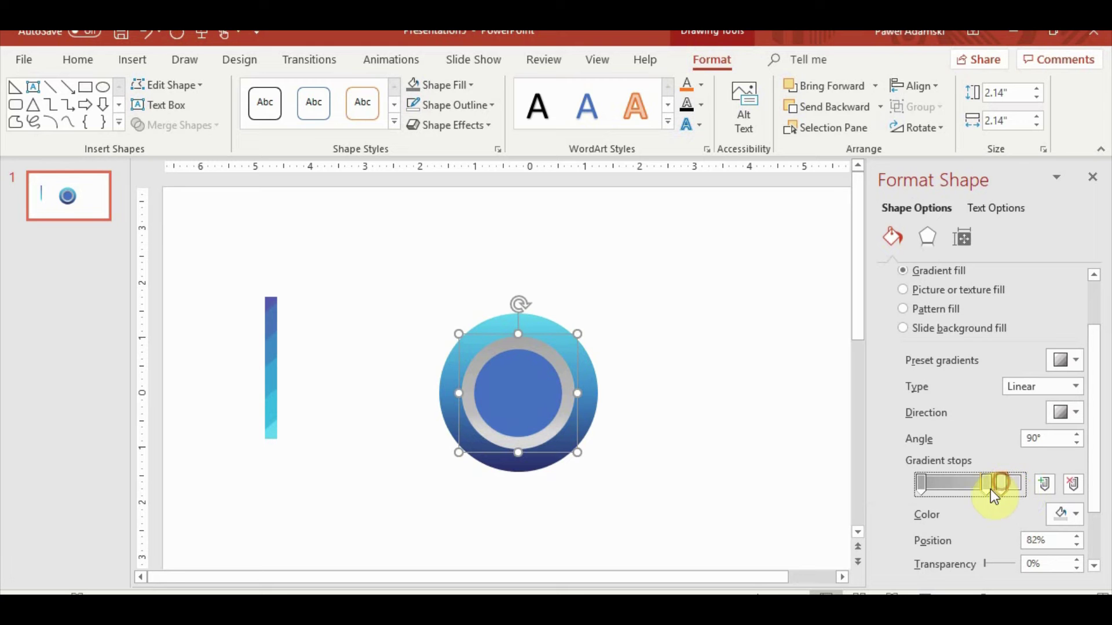
pyautogui.doubleClick(1075, 445)
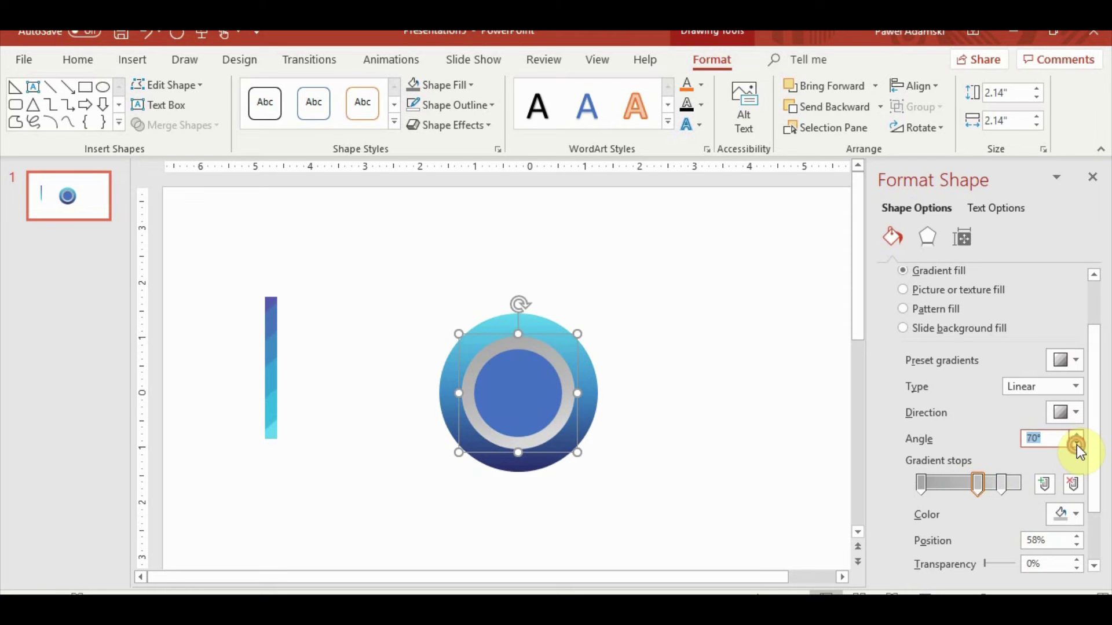
pyautogui.click(693, 464)
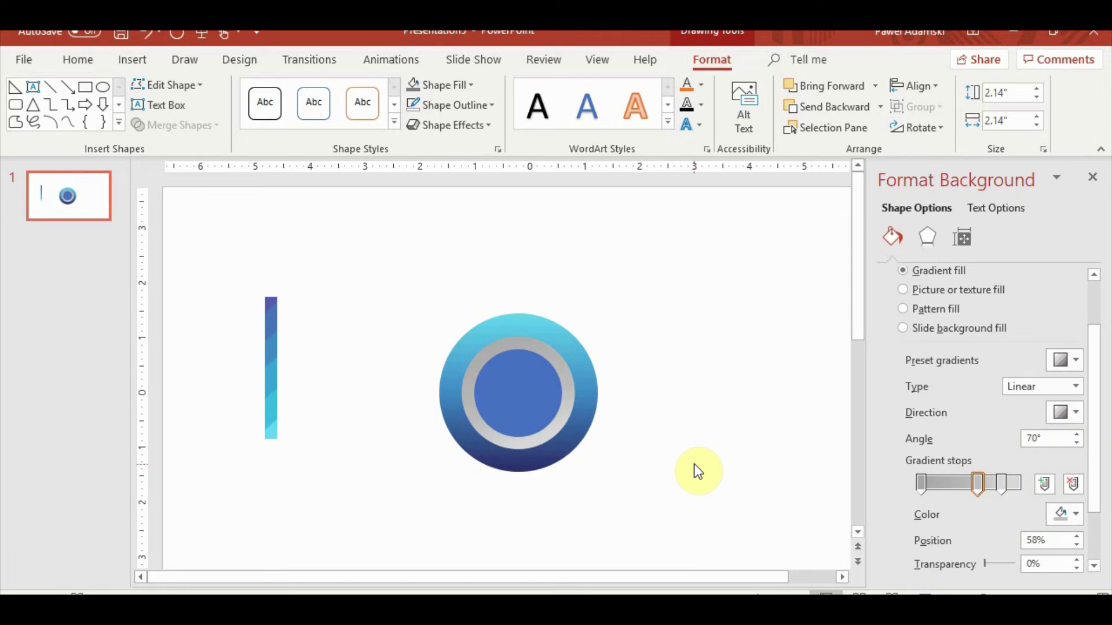
# Darken the first stop, move it to about 20%, delete extra stops and put the last at 100%.
pyautogui.click(541, 342)
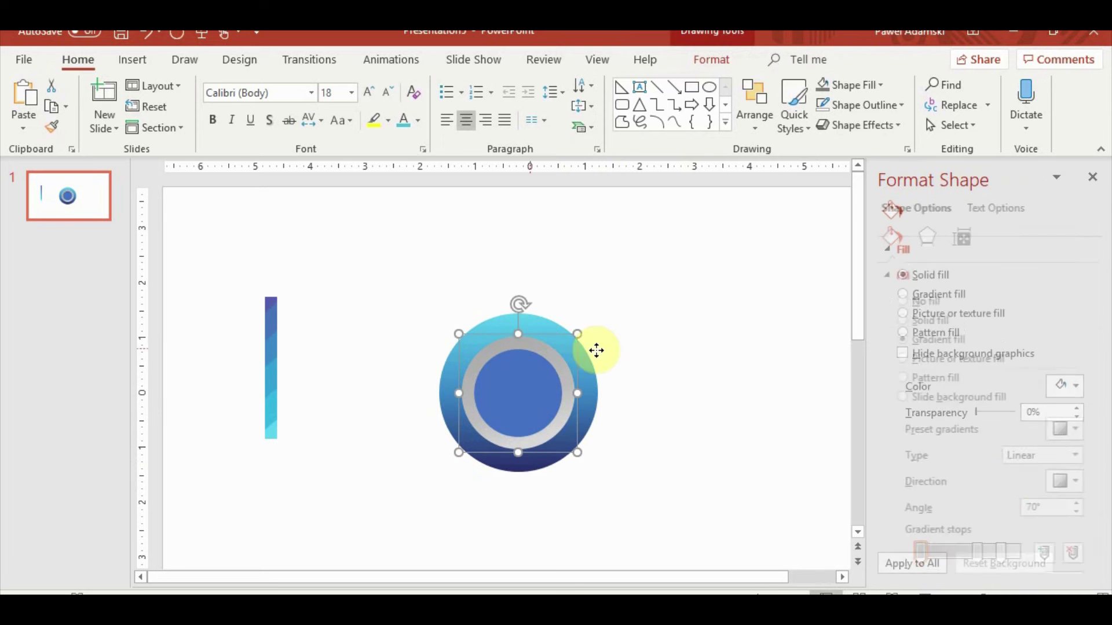
pyautogui.scroll(-3, 1089, 486)
pyautogui.click(1072, 511)
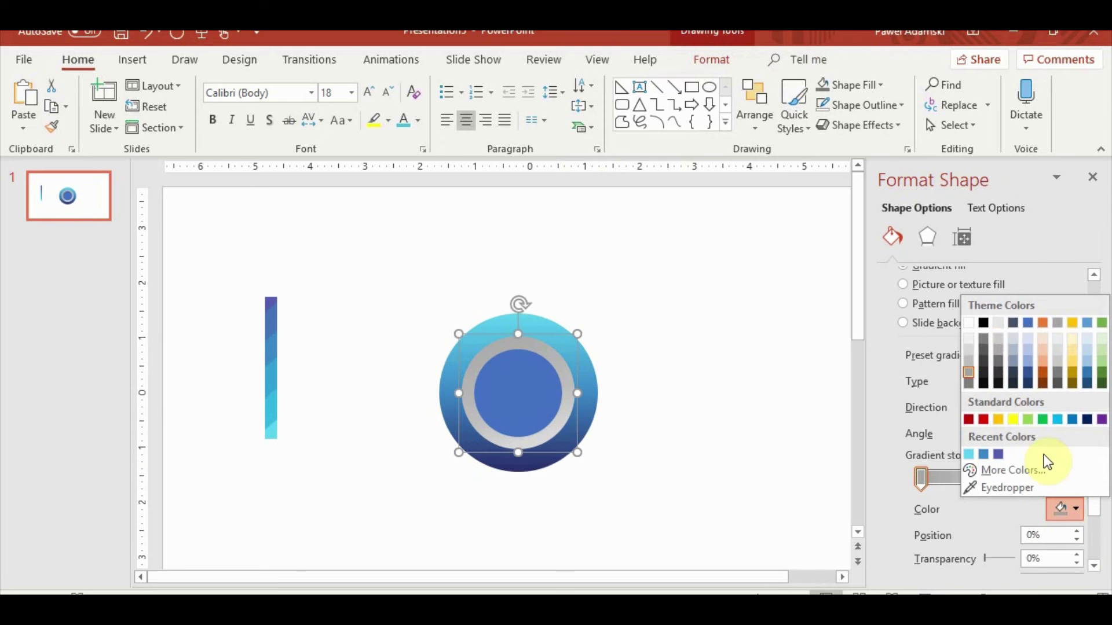
pyautogui.click(986, 343)
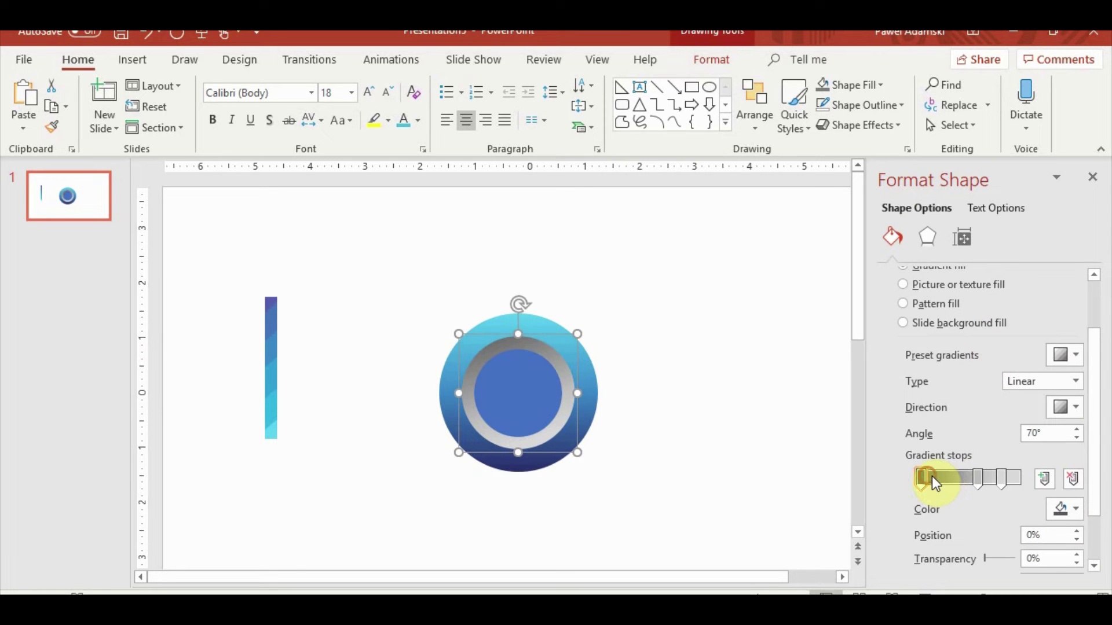
pyautogui.moveTo(932, 476); pyautogui.dragTo(1031, 481)
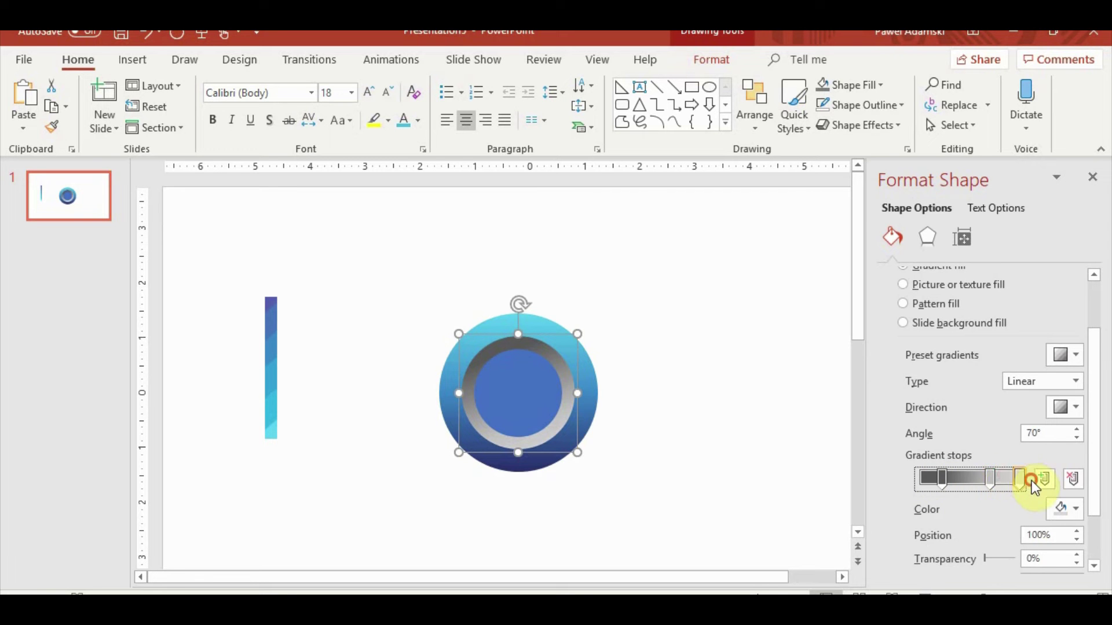
pyautogui.click(992, 481)
pyautogui.click(1020, 478)
pyautogui.click(1073, 480)
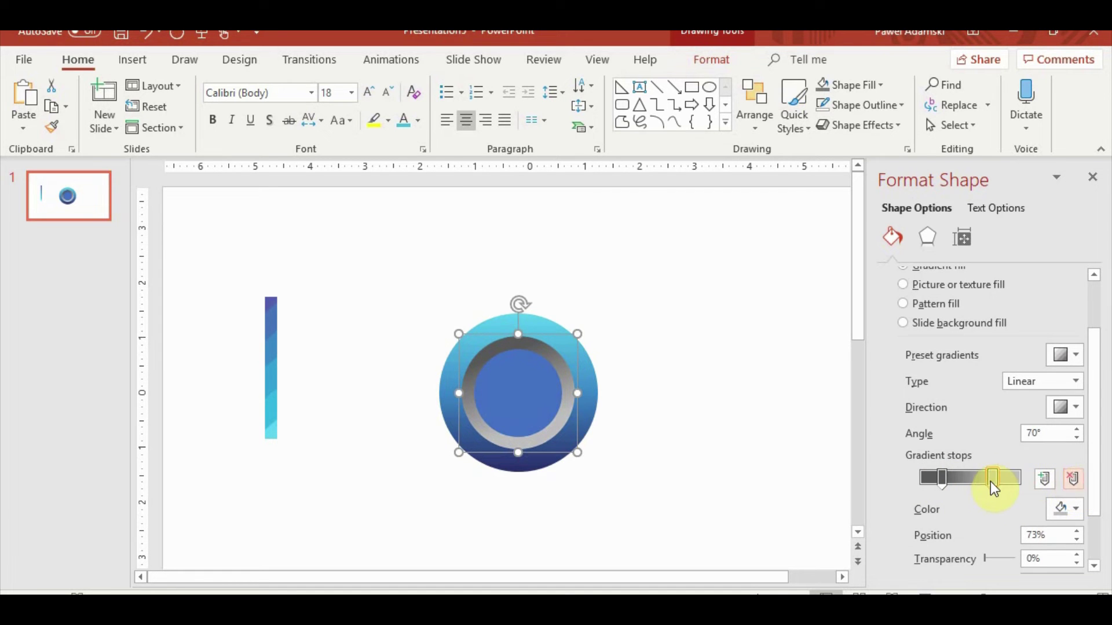
pyautogui.moveTo(992, 481); pyautogui.dragTo(1034, 485)
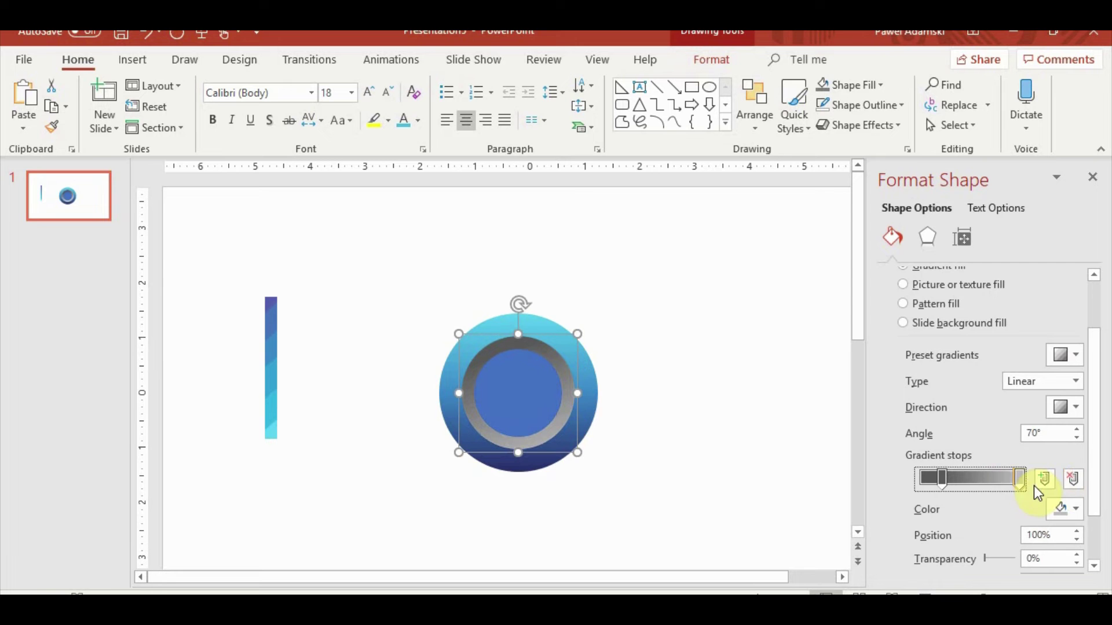
pyautogui.click(757, 508)
pyautogui.click(542, 413)
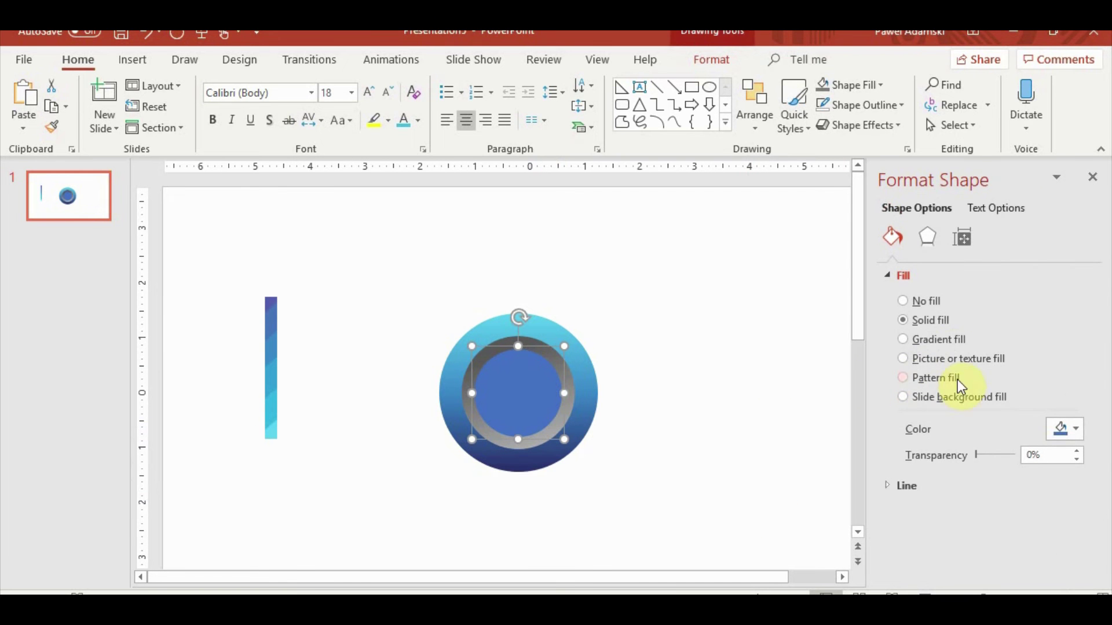
# Give the centre disc a gradient fill with light and near-white stops.
pyautogui.click(951, 346)
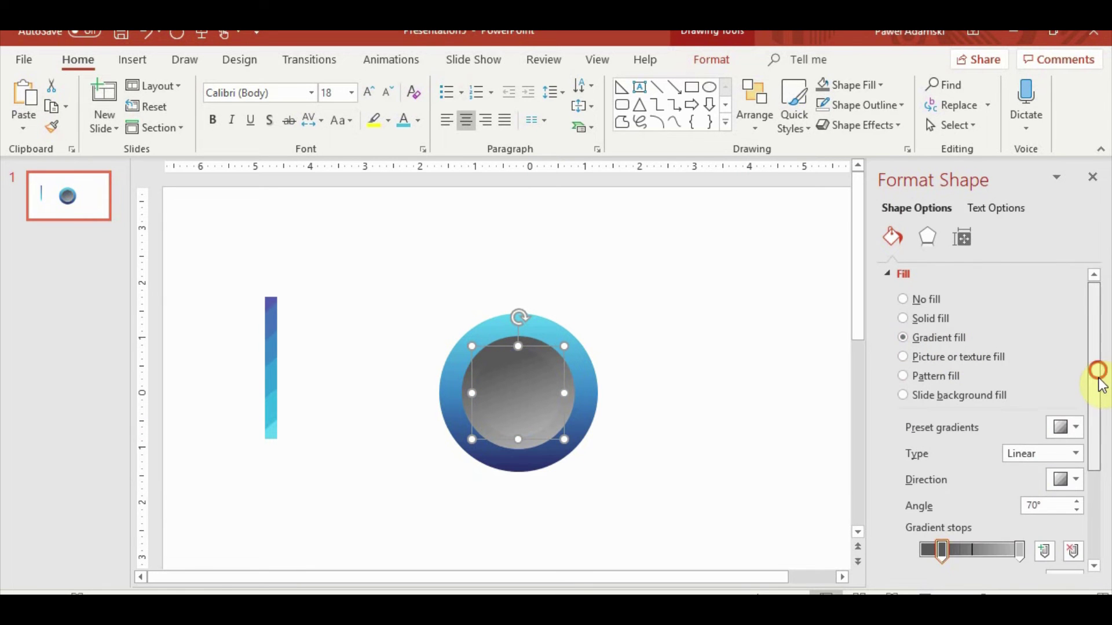
pyautogui.scroll(-3, 1097, 373)
pyautogui.click(1070, 469)
pyautogui.click(968, 303)
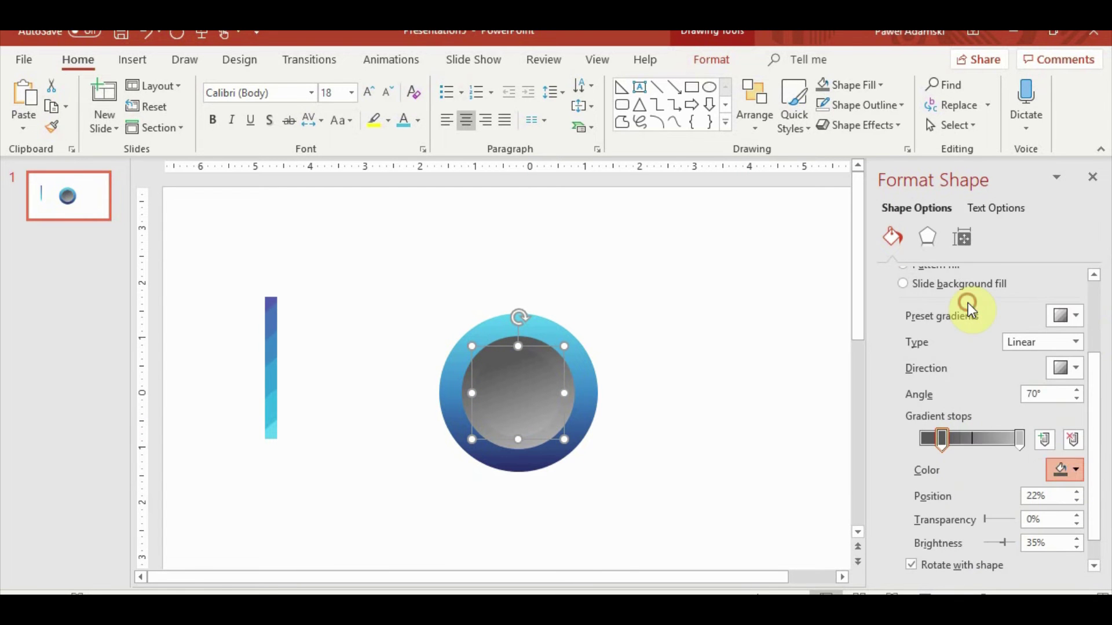
pyautogui.click(1023, 443)
pyautogui.click(1065, 470)
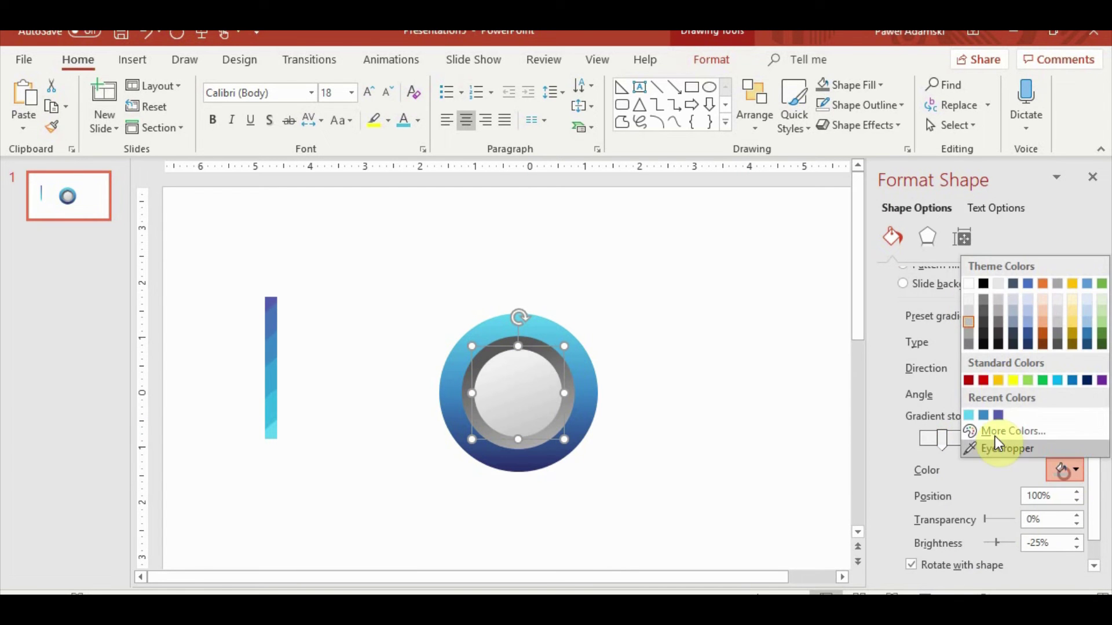
pyautogui.click(970, 284)
# Move the middle stop to about 52%, give it a slightly darker near-white, then shift it left.
pyautogui.click(942, 440)
pyautogui.moveTo(948, 444); pyautogui.dragTo(984, 450)
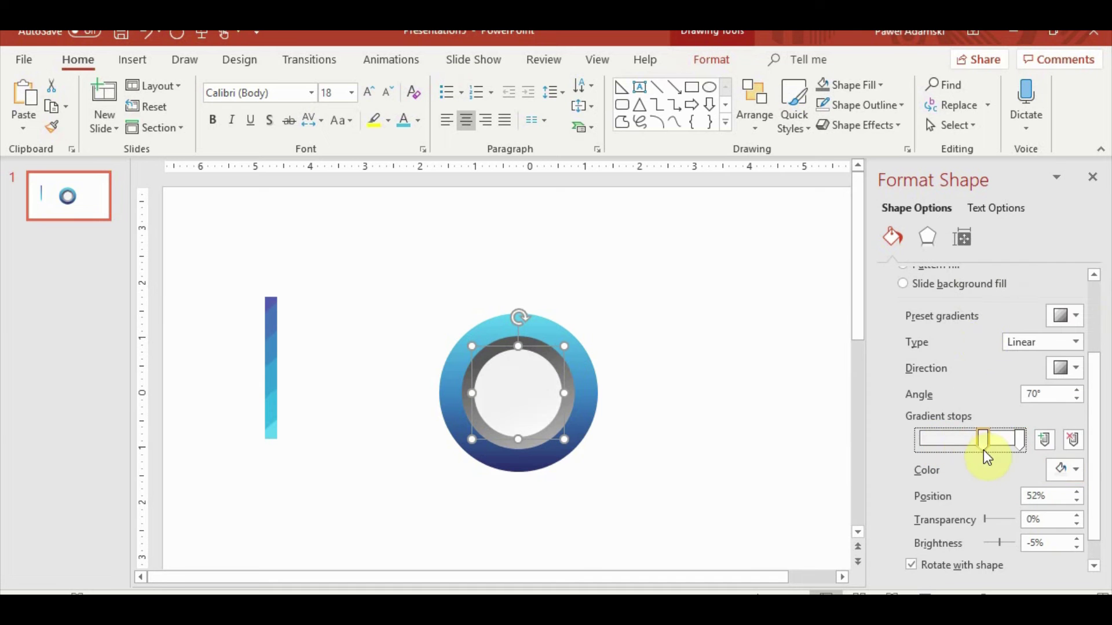
pyautogui.click(1069, 471)
pyautogui.click(967, 307)
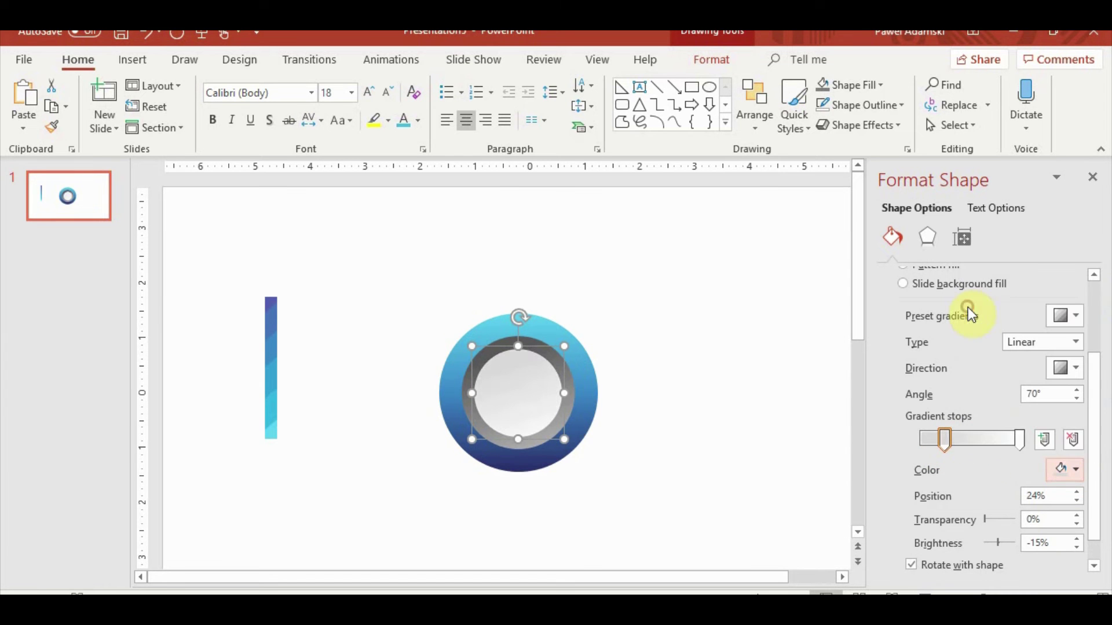
pyautogui.moveTo(944, 438); pyautogui.dragTo(907, 440)
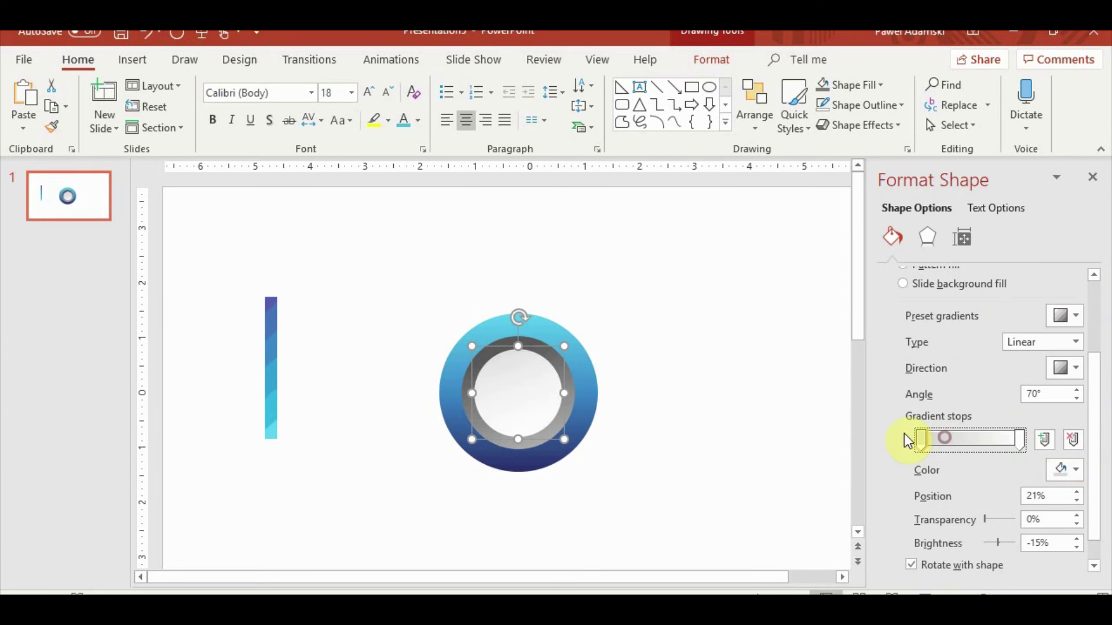
pyautogui.click(718, 418)
# Duplicate the outer blue ring with Ctrl+D and place the copy to the right.
pyautogui.click(568, 395)
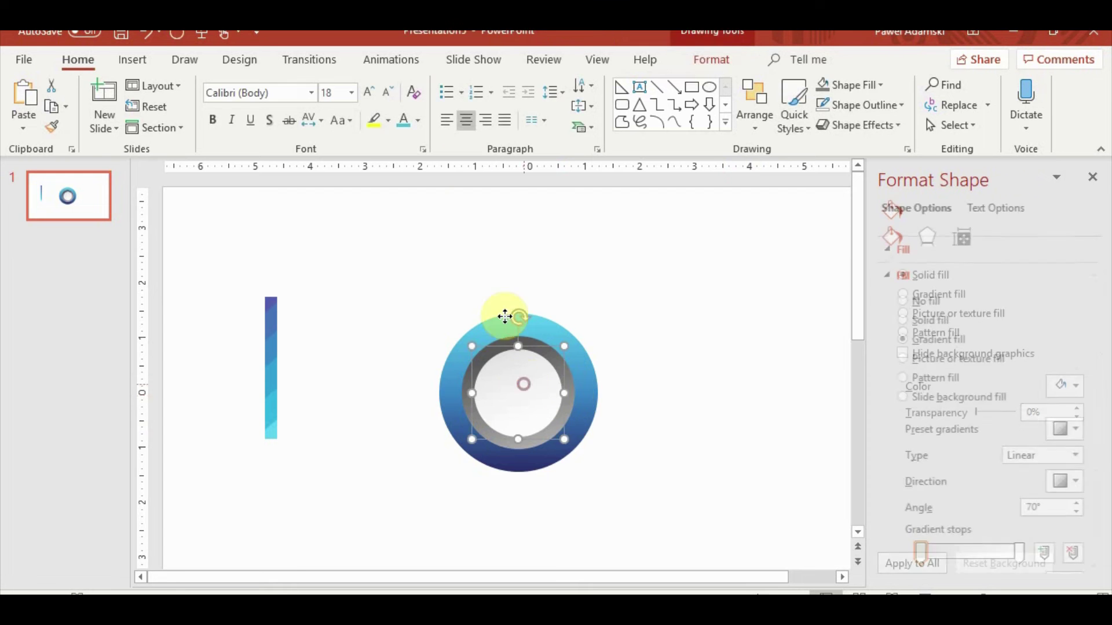
pyautogui.click(383, 243)
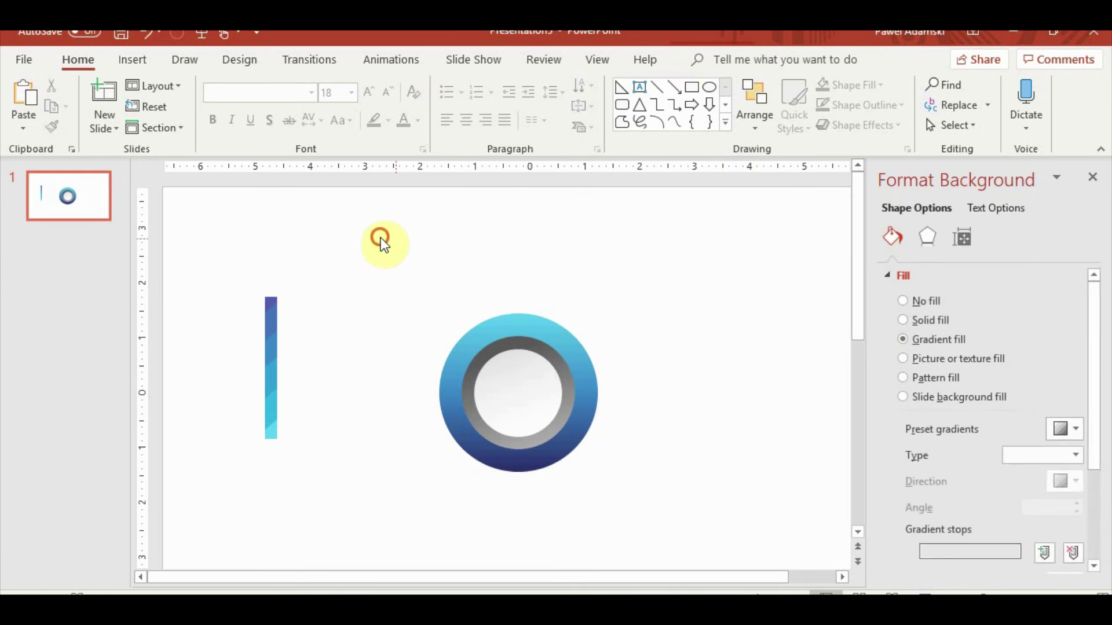
pyautogui.moveTo(379, 237); pyautogui.dragTo(675, 521)
pyautogui.click(715, 60)
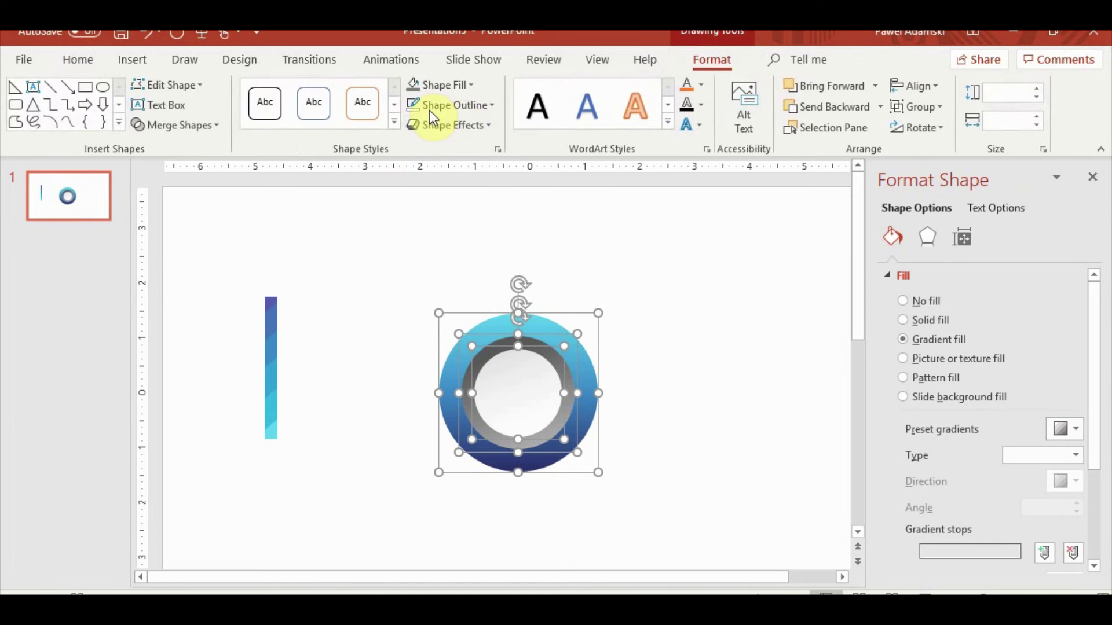
pyautogui.click(678, 338)
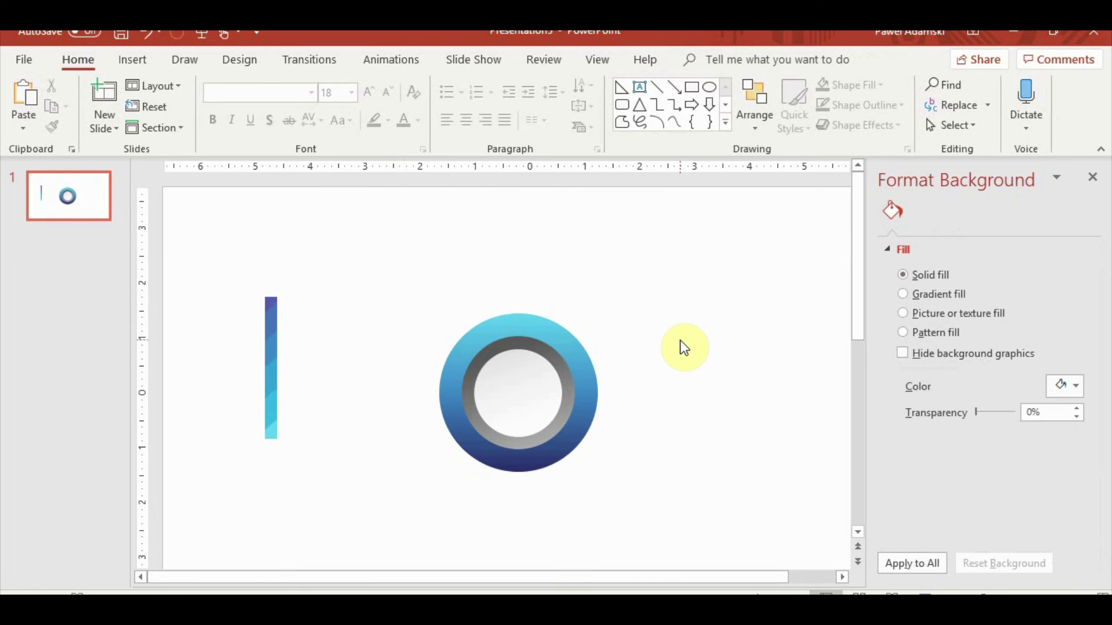
pyautogui.click(585, 387)
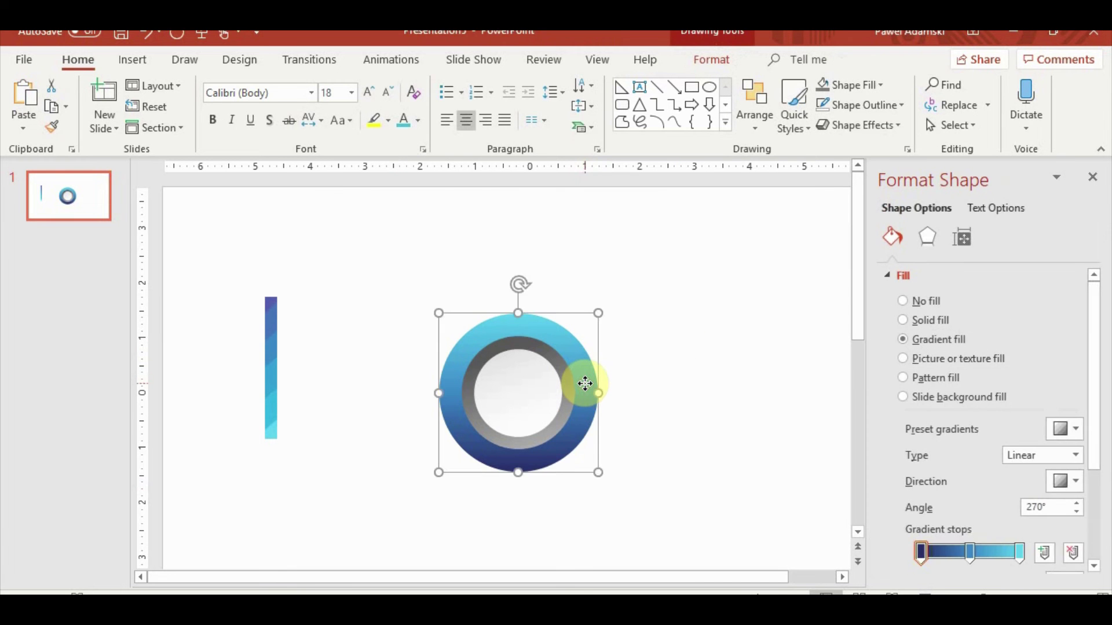
pyautogui.hotkey('ctrl', 'd')
pyautogui.moveTo(588, 417); pyautogui.dragTo(757, 423)
pyautogui.click(699, 502)
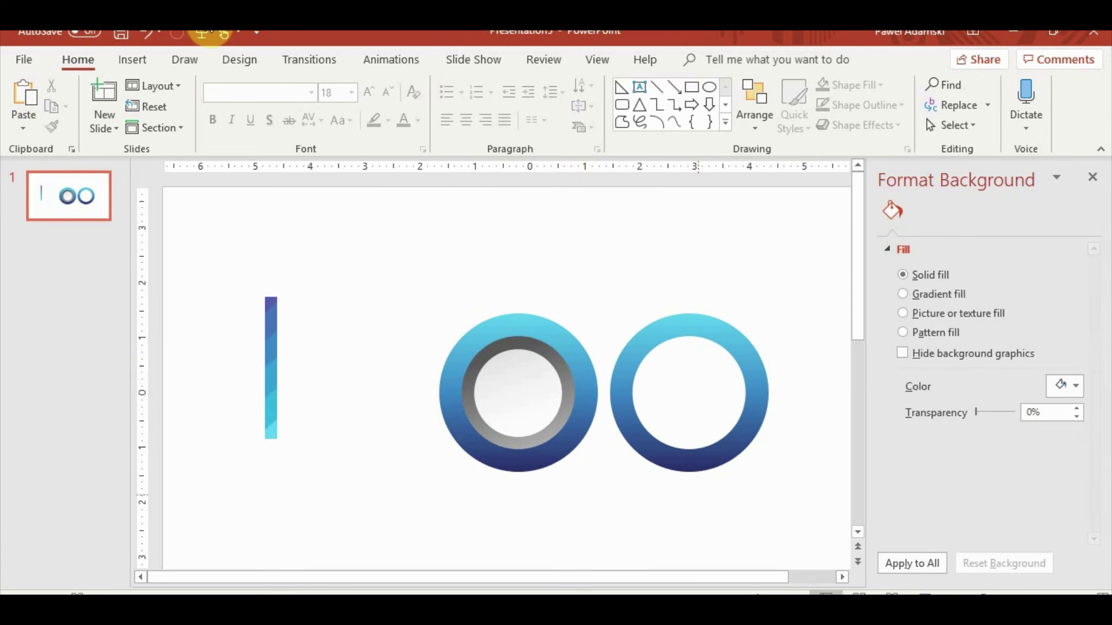
# Draw a circle over the copy's lower right and intersect it with the ring copy.
pyautogui.click(133, 59)
pyautogui.click(278, 110)
pyautogui.click(339, 186)
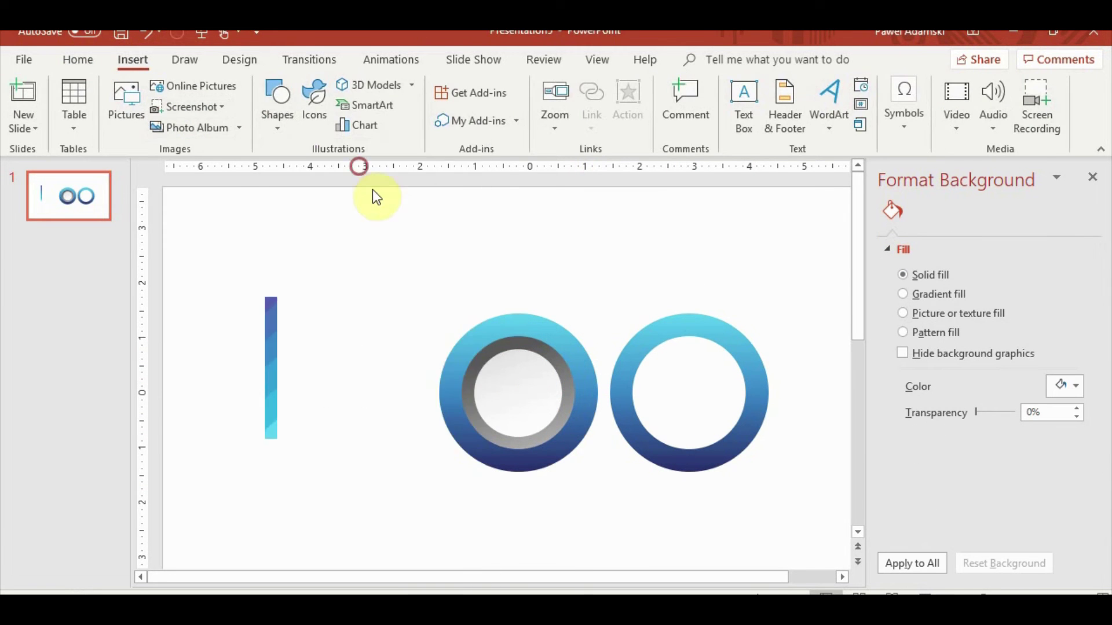
pyautogui.moveTo(790, 442); pyautogui.dragTo(699, 500)
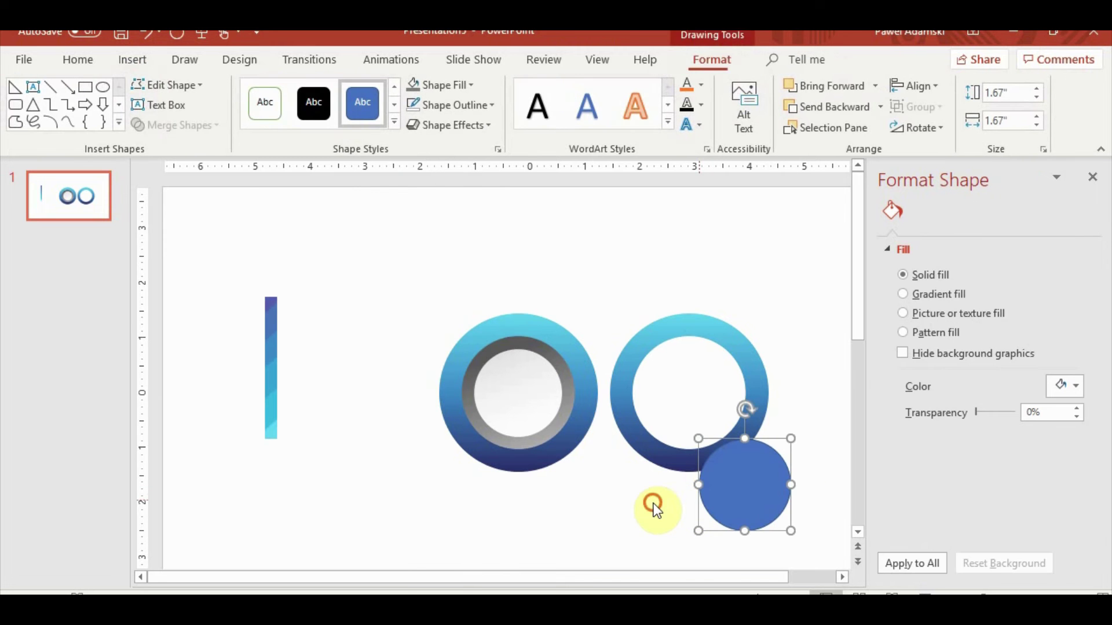
pyautogui.click(706, 474)
pyautogui.keyDown('shift'); pyautogui.click(741, 497); pyautogui.keyUp('shift')
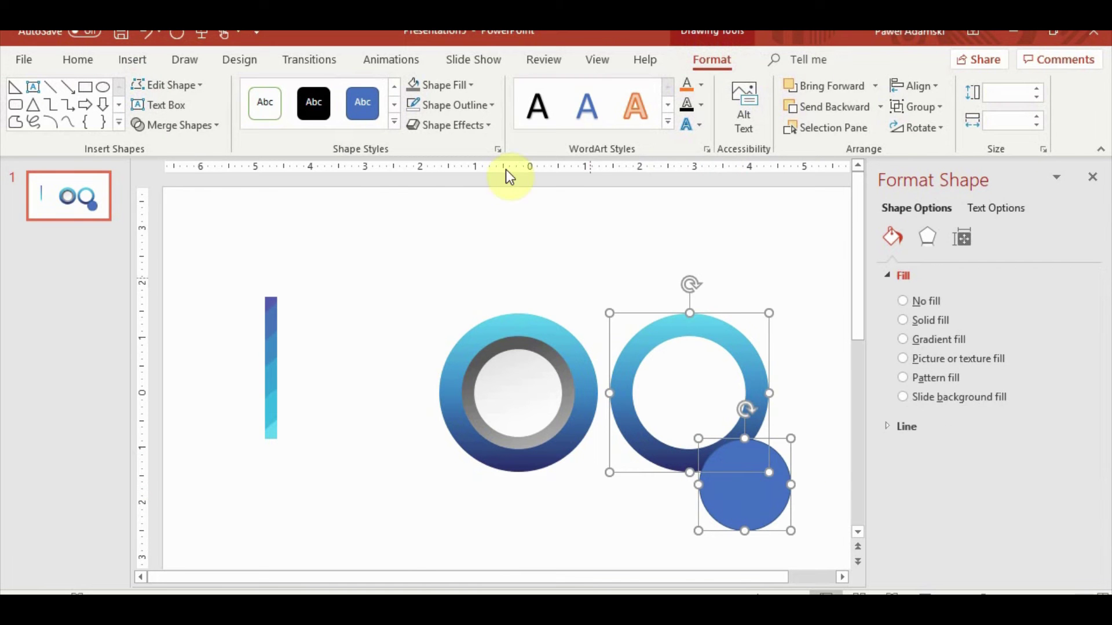
pyautogui.click(183, 124)
pyautogui.click(177, 207)
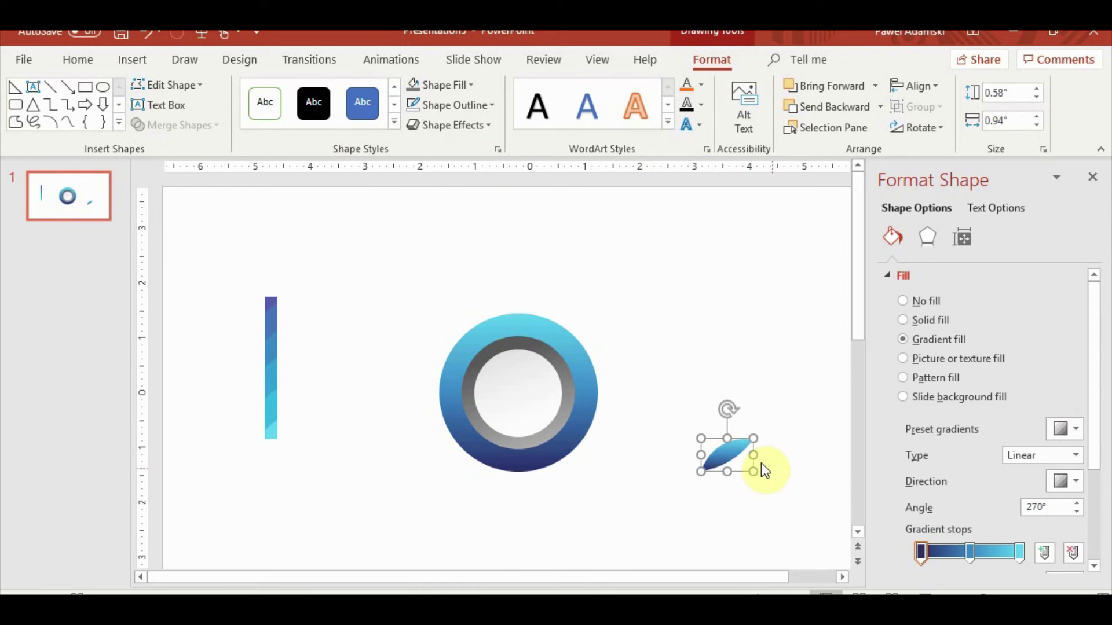
# Move the gradient leaf onto the ring's lower-right edge and apply a gradient direction.
pyautogui.moveTo(726, 455); pyautogui.dragTo(560, 451)
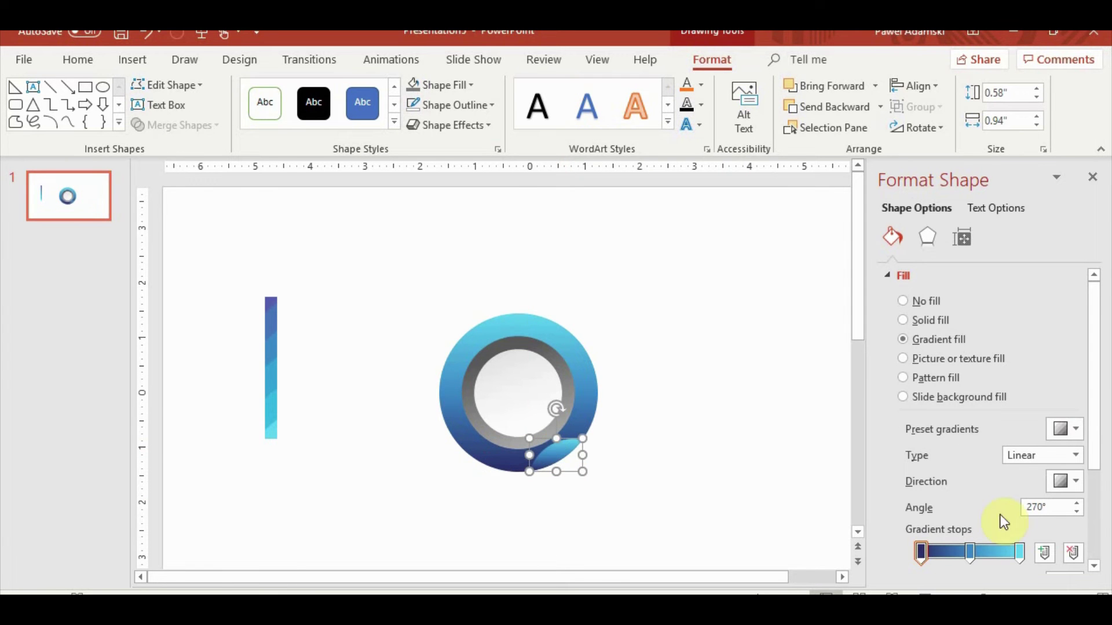
pyautogui.moveTo(1101, 399); pyautogui.dragTo(1102, 454)
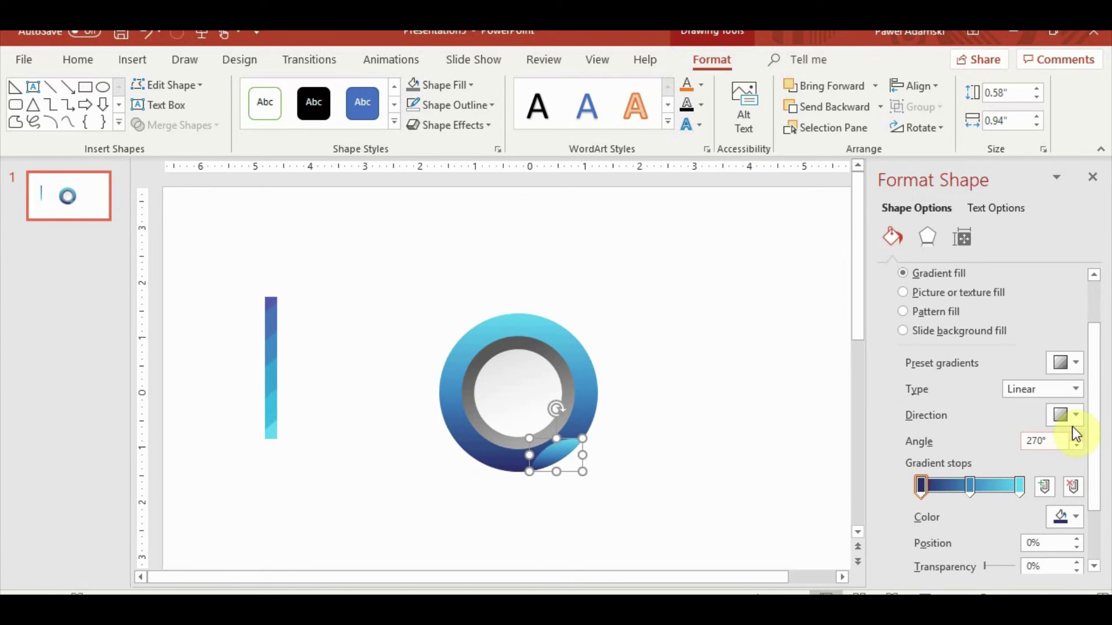
pyautogui.click(1075, 415)
pyautogui.click(1017, 492)
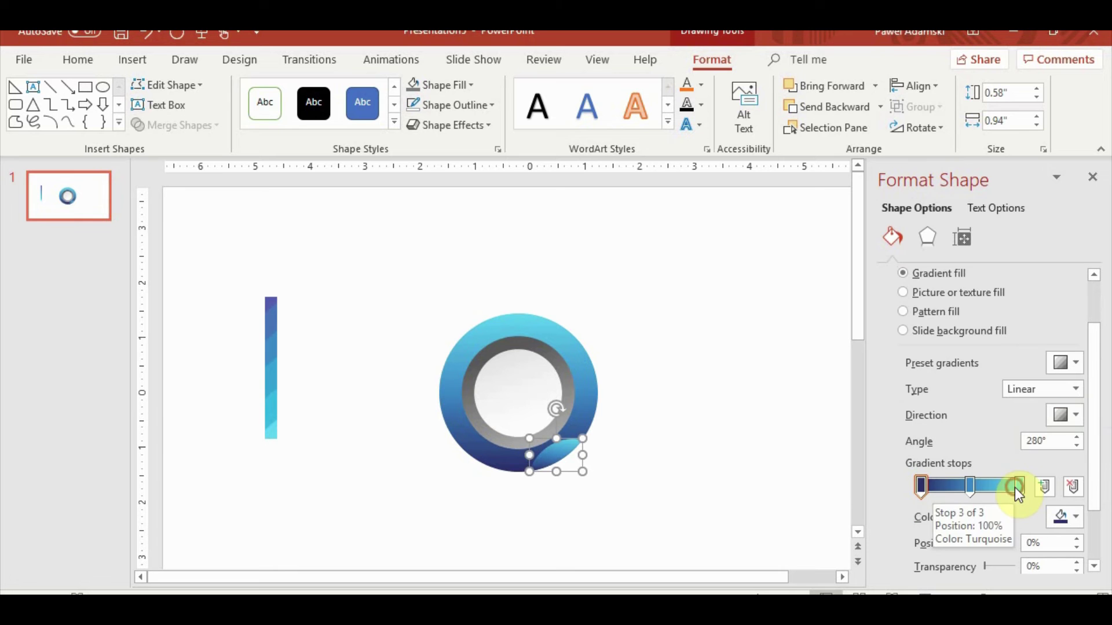
# Set the leaf's gradient angle to 230° and move the first stop to 24%.
pyautogui.click(1079, 445)
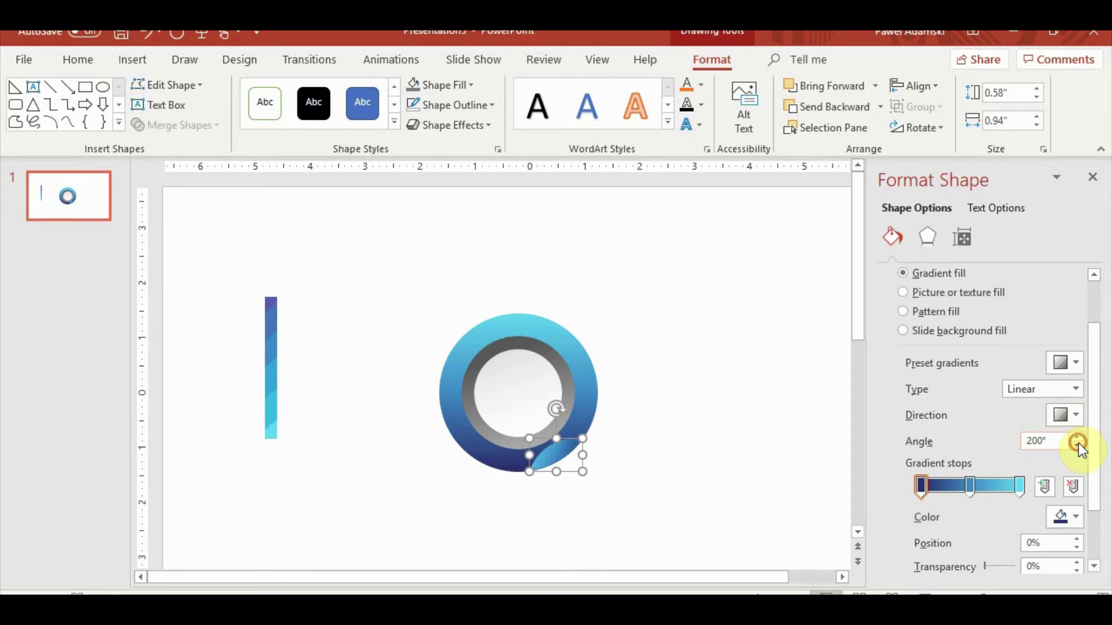
pyautogui.click(1078, 445)
pyautogui.click(1078, 445)
pyautogui.click(1079, 446)
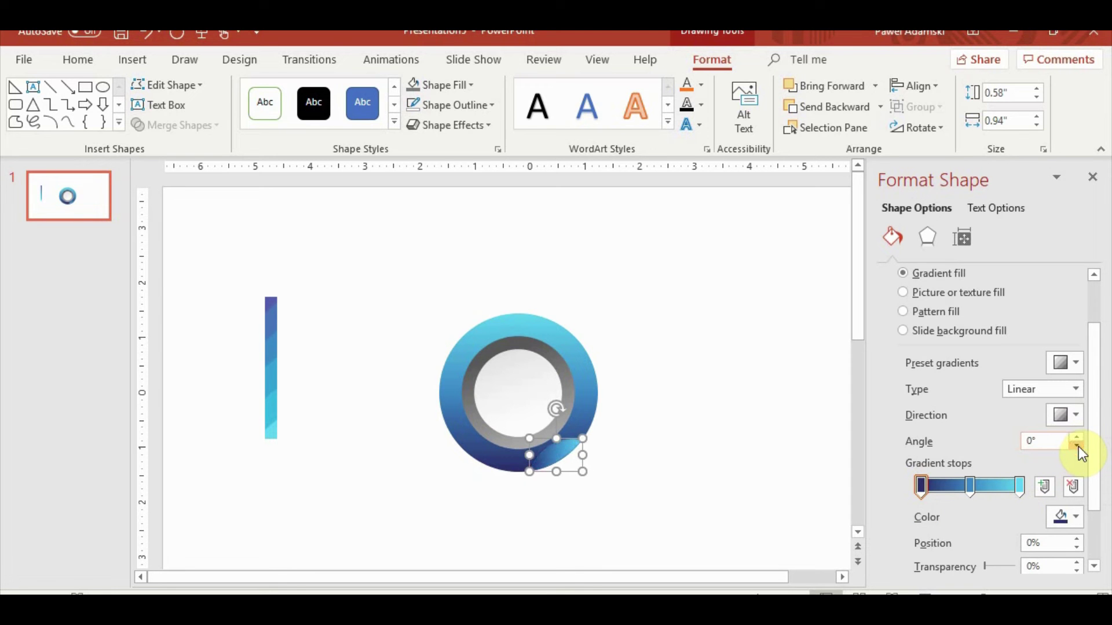
pyautogui.click(1079, 438)
pyautogui.click(1078, 437)
pyautogui.click(1078, 438)
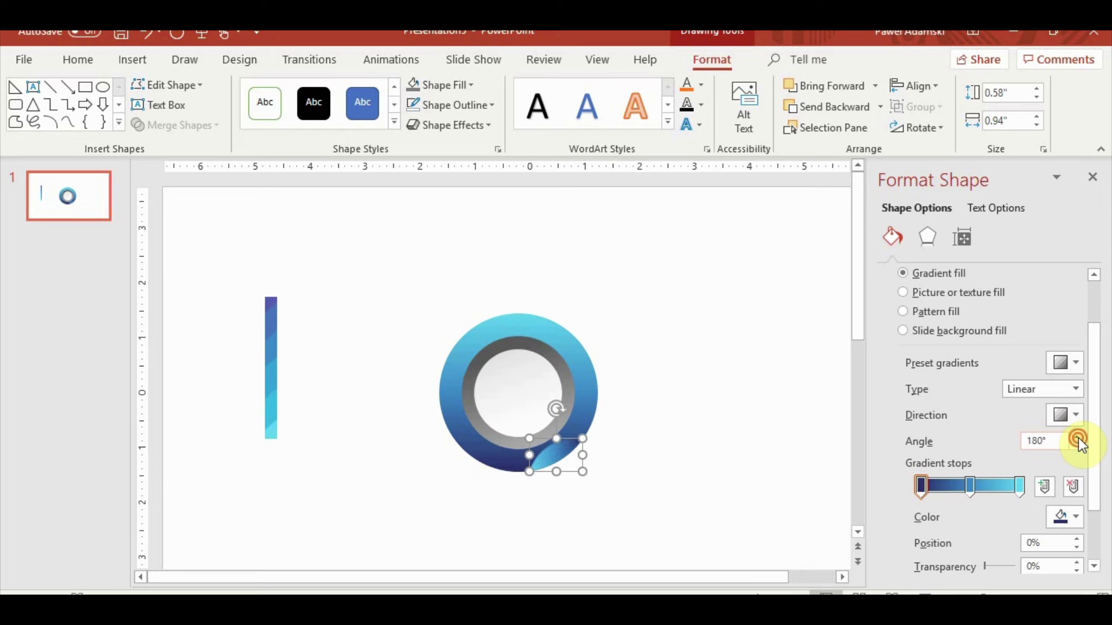
pyautogui.click(1078, 438)
pyautogui.moveTo(926, 487); pyautogui.dragTo(951, 489)
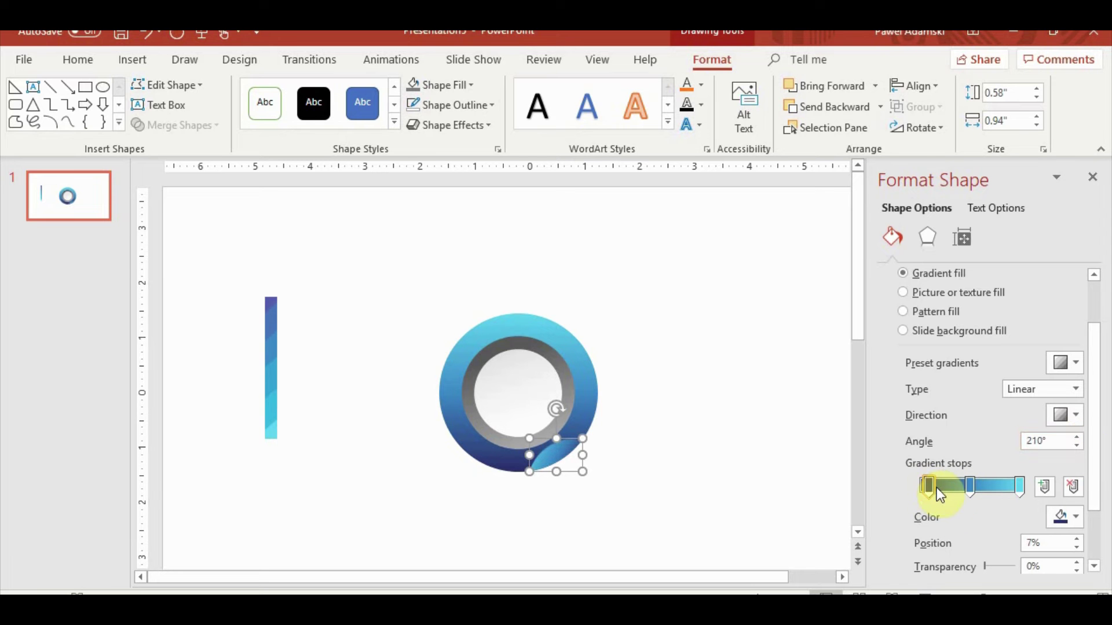
pyautogui.click(1078, 444)
pyautogui.click(1079, 437)
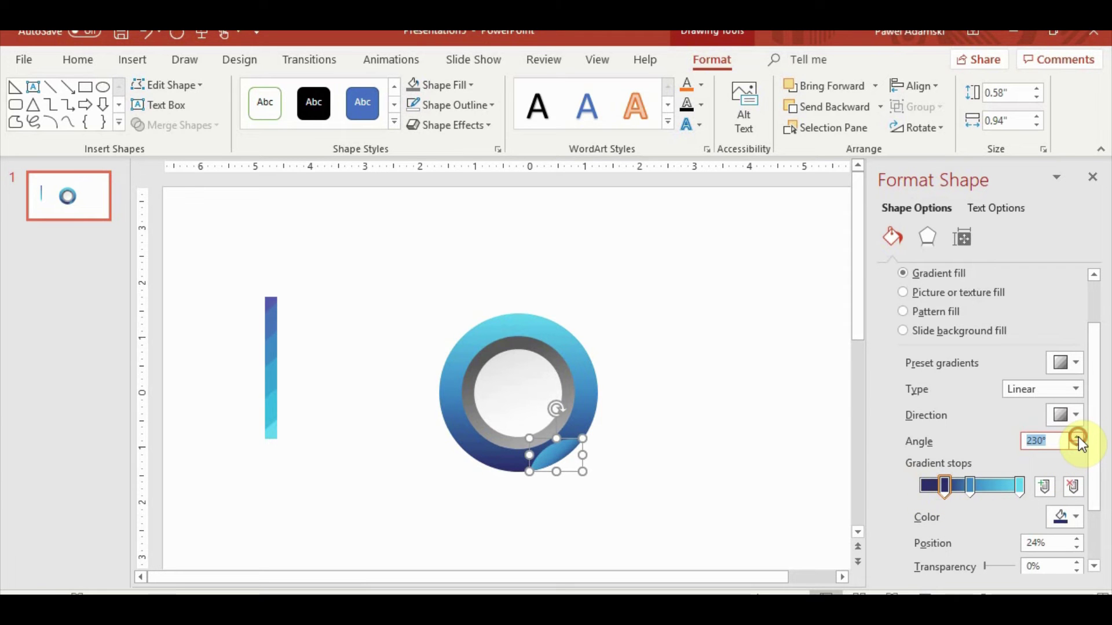
pyautogui.click(1079, 438)
pyautogui.click(1078, 437)
pyautogui.keyDown('ctrl'); pyautogui.scroll(1, 700, 485); pyautogui.keyUp('ctrl')
# Make the first, middle and last gradient stops white, raising the angle slightly.
pyautogui.keyDown('ctrl'); pyautogui.scroll(2, 655, 458); pyautogui.keyUp('ctrl')
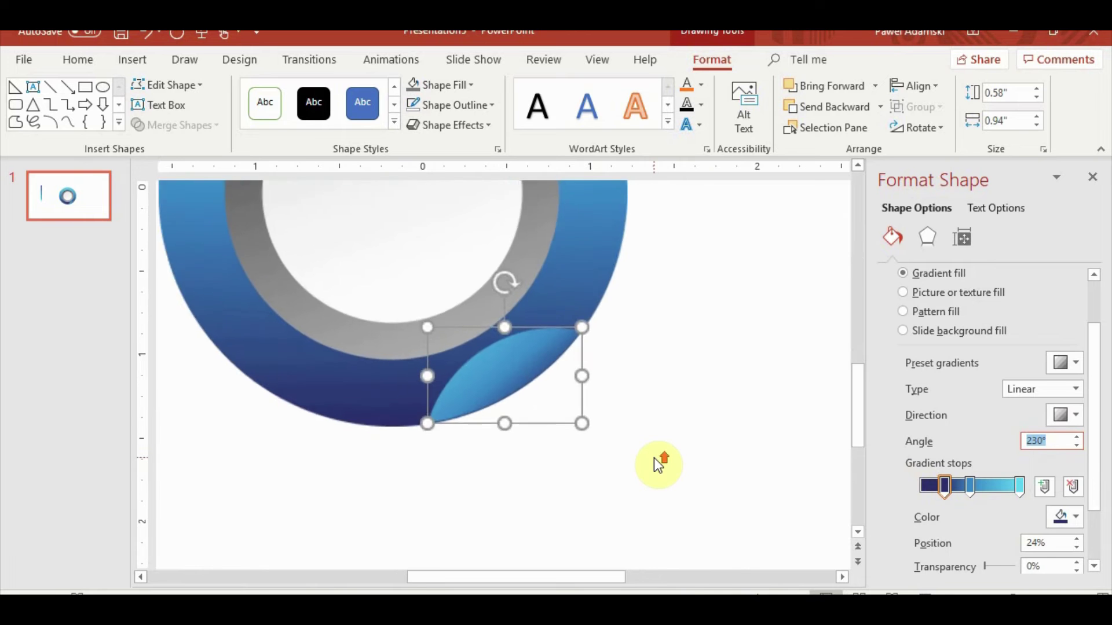
pyautogui.keyDown('ctrl'); pyautogui.scroll(2, 654, 458); pyautogui.keyUp('ctrl')
pyautogui.click(1060, 517)
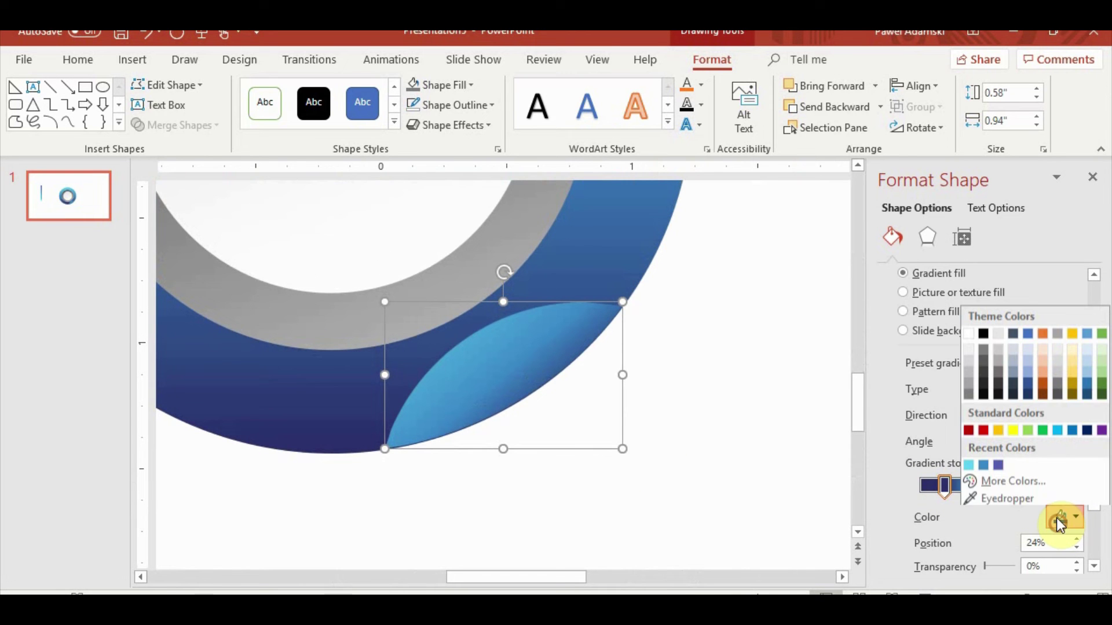
pyautogui.click(968, 333)
pyautogui.click(1075, 447)
pyautogui.click(1078, 436)
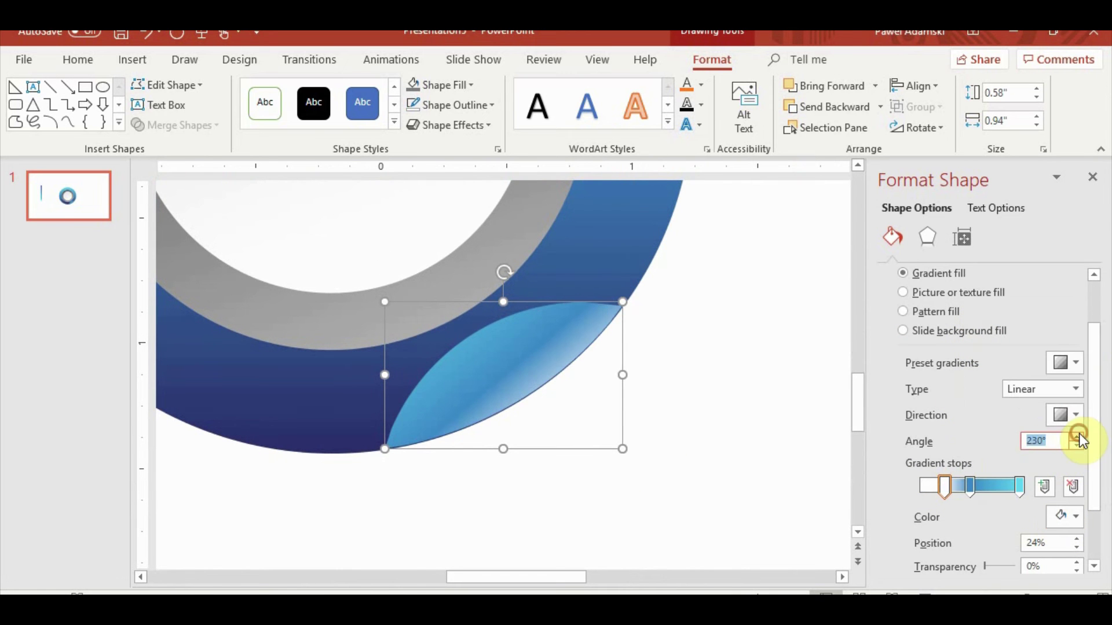
pyautogui.click(1078, 435)
pyautogui.click(969, 488)
pyautogui.click(1060, 517)
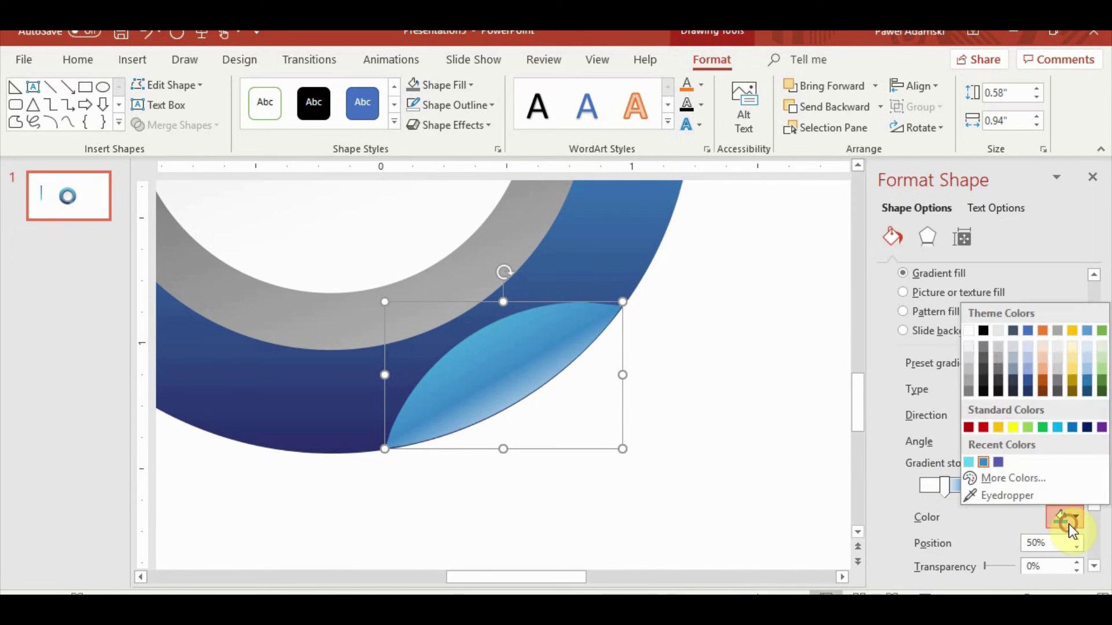
pyautogui.click(966, 339)
pyautogui.click(1021, 486)
pyautogui.click(1060, 518)
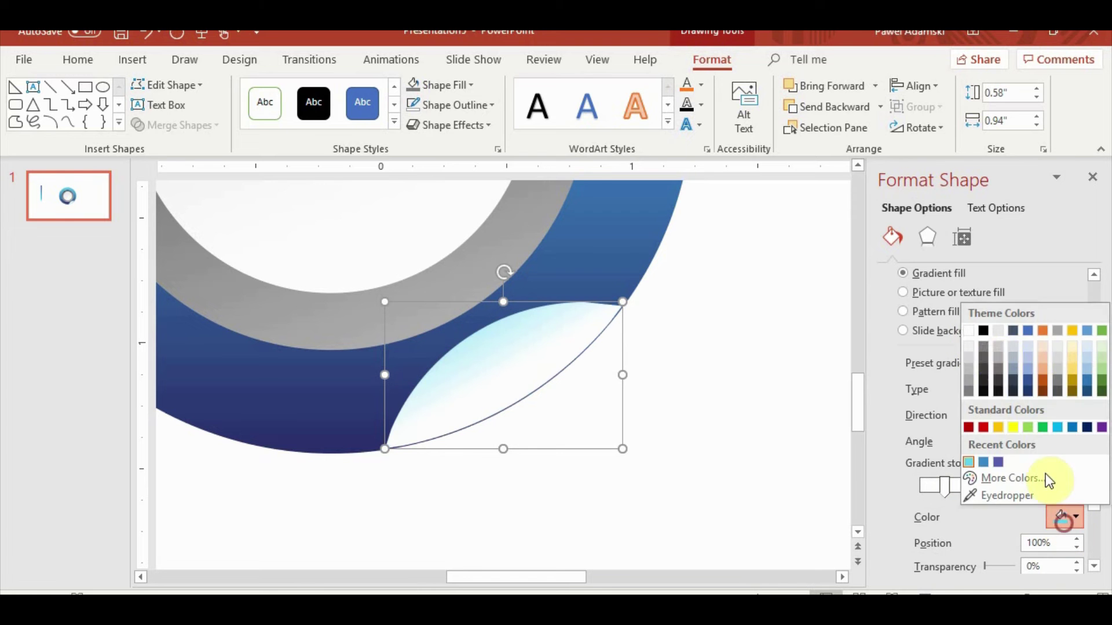
pyautogui.click(967, 331)
# Set the 24% stop's transparency to 20% and the 50% stop's to 40%.
pyautogui.click(996, 488)
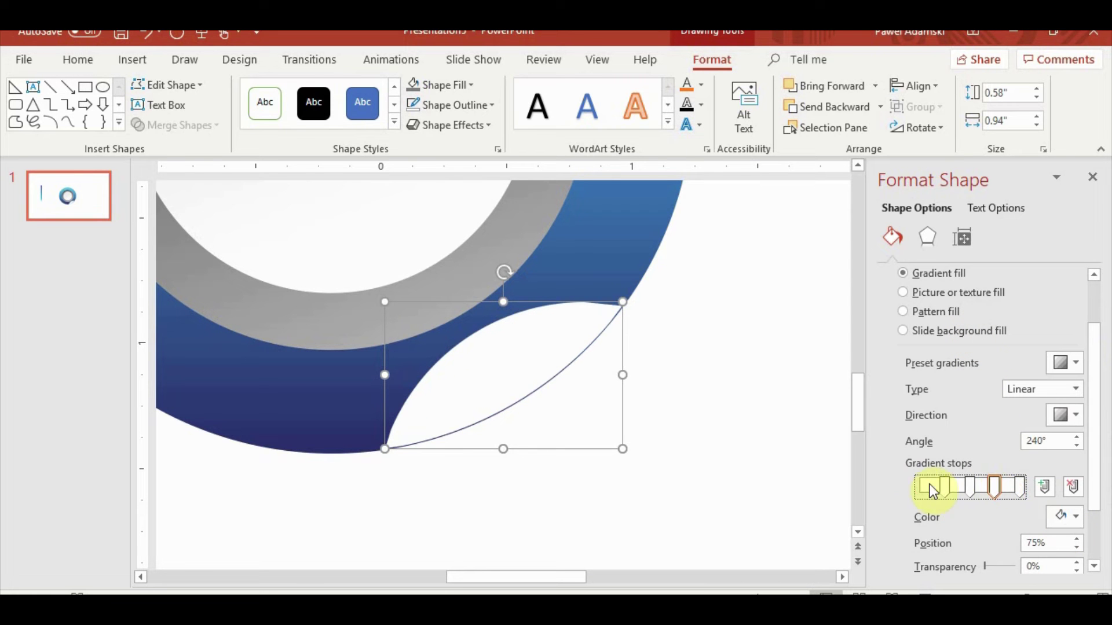
pyautogui.moveTo(919, 490); pyautogui.dragTo(925, 490)
pyautogui.click(944, 487)
pyautogui.click(1043, 567)
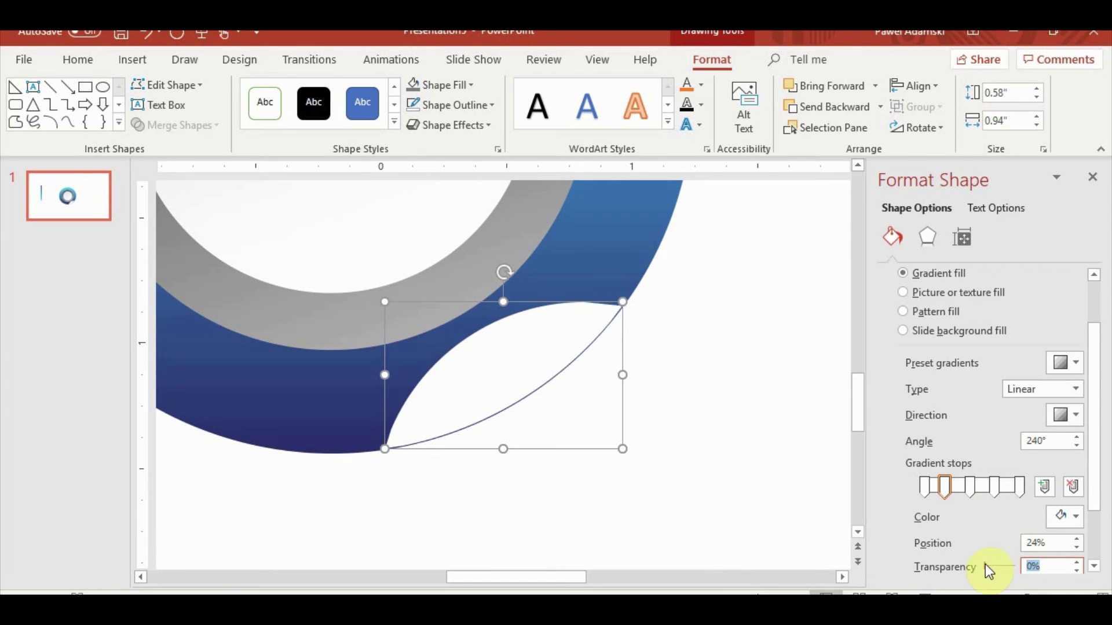
pyautogui.write('30')
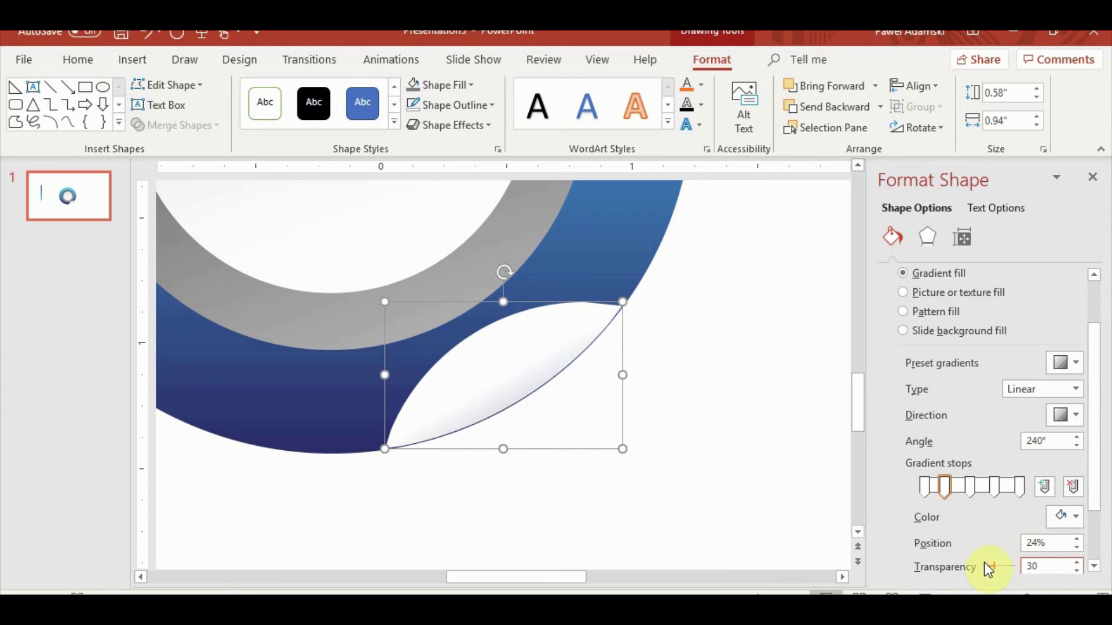
pyautogui.press('Return')
pyautogui.write('20')
pyautogui.click(970, 486)
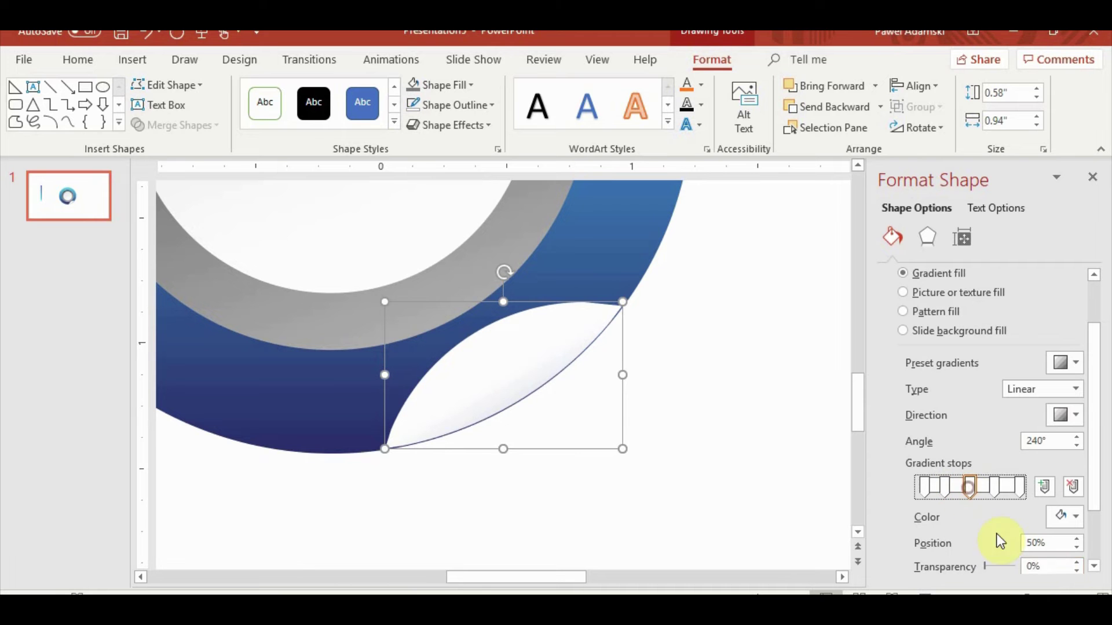
pyautogui.doubleClick(1043, 566)
pyautogui.write('60')
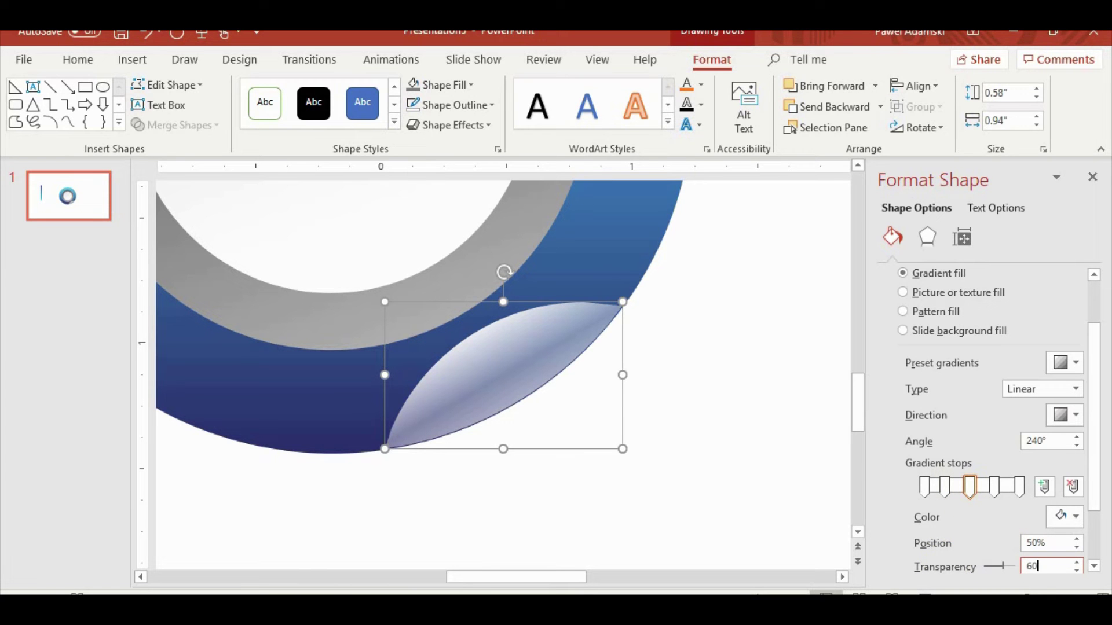
pyautogui.press('Return')
pyautogui.write('40')
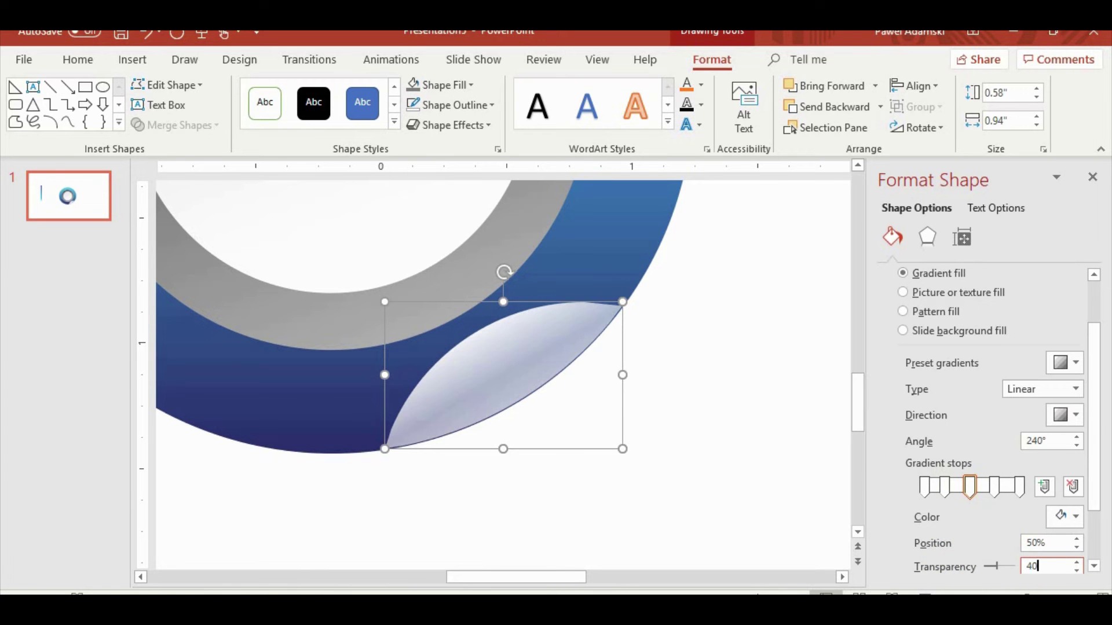
# Give the 75% stop 60% and last stop 100% transparency; move stops to 77% and 15%.
pyautogui.click(995, 486)
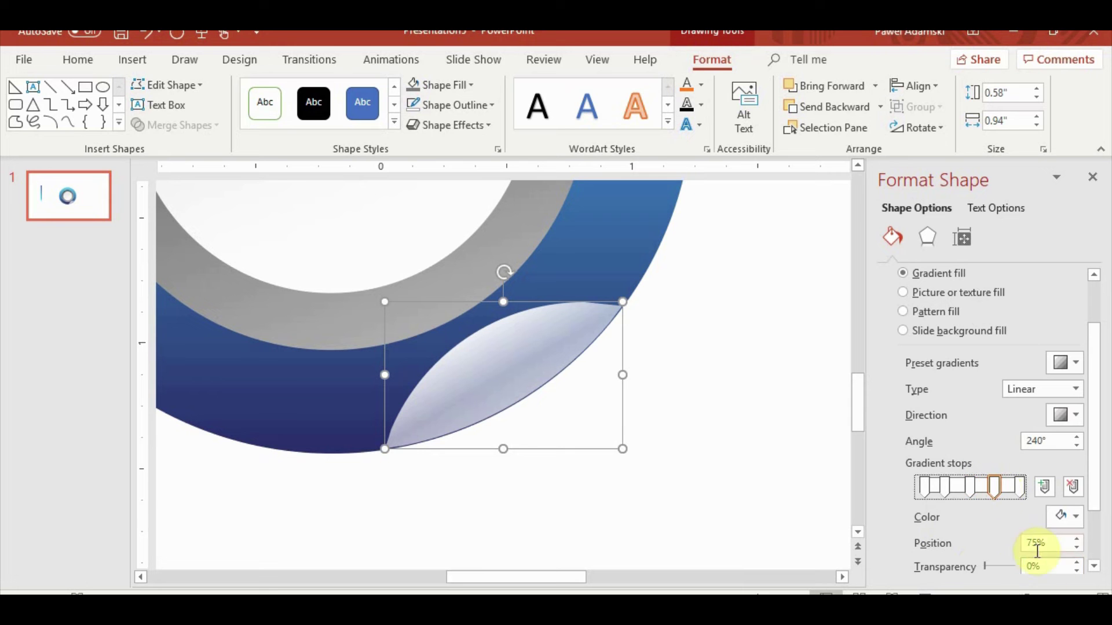
pyautogui.click(976, 565)
pyautogui.write('60')
pyautogui.press('Return')
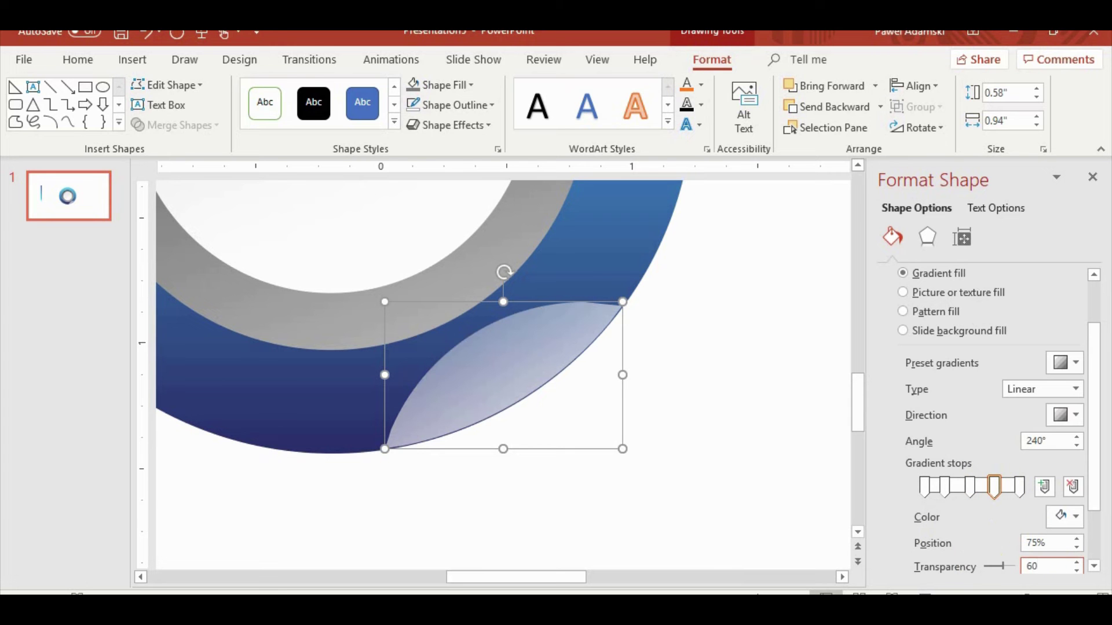
pyautogui.click(1019, 486)
pyautogui.click(977, 566)
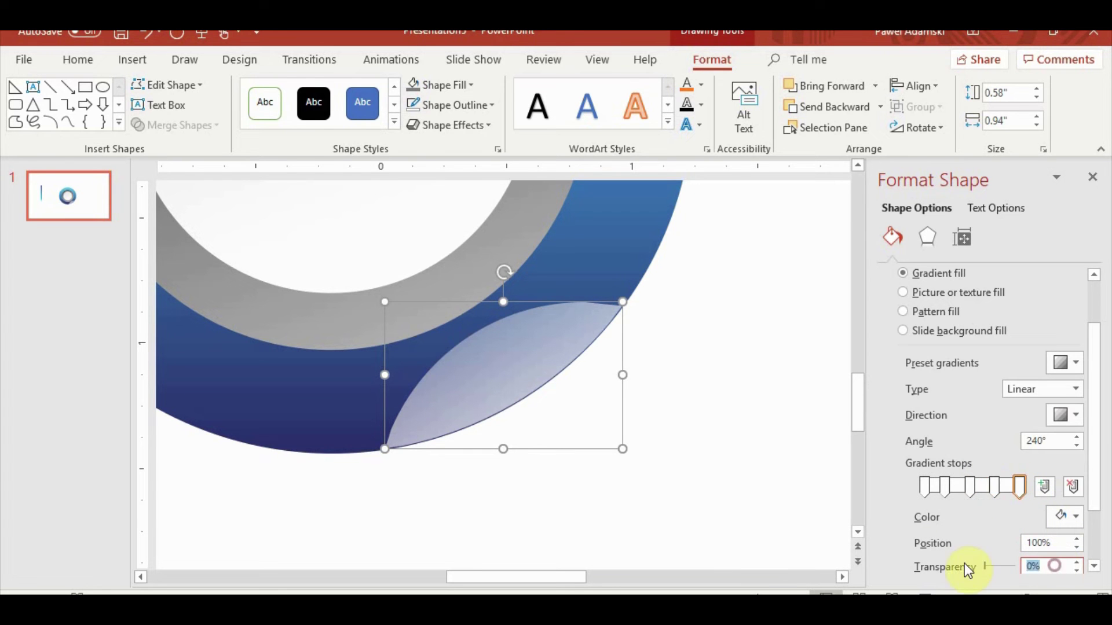
pyautogui.write('10')
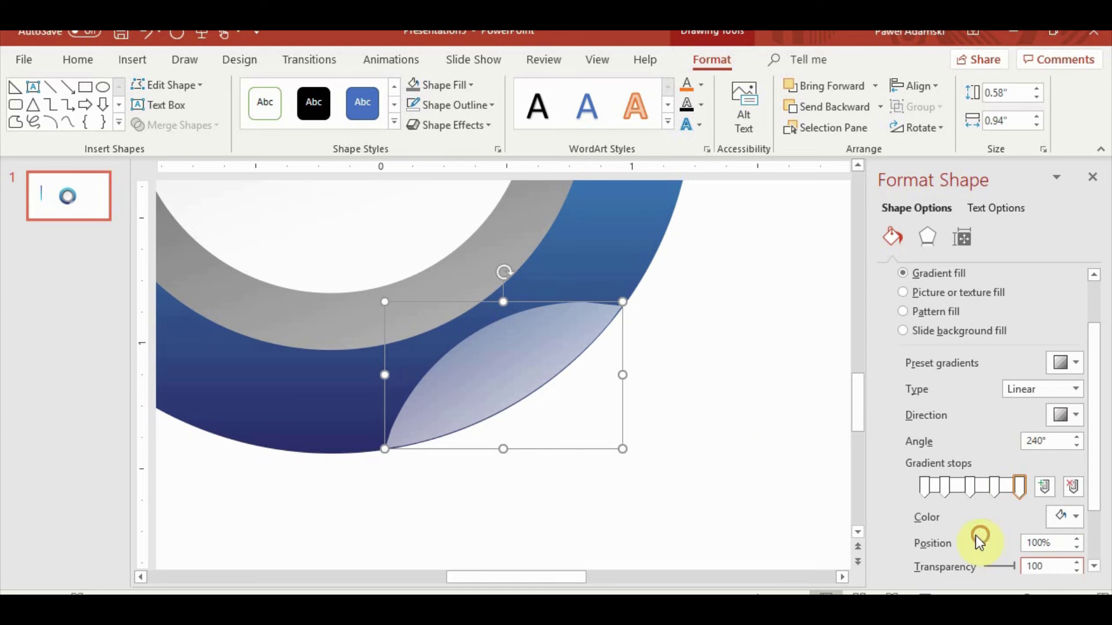
pyautogui.click(1050, 543)
pyautogui.moveTo(1014, 494); pyautogui.dragTo(997, 494)
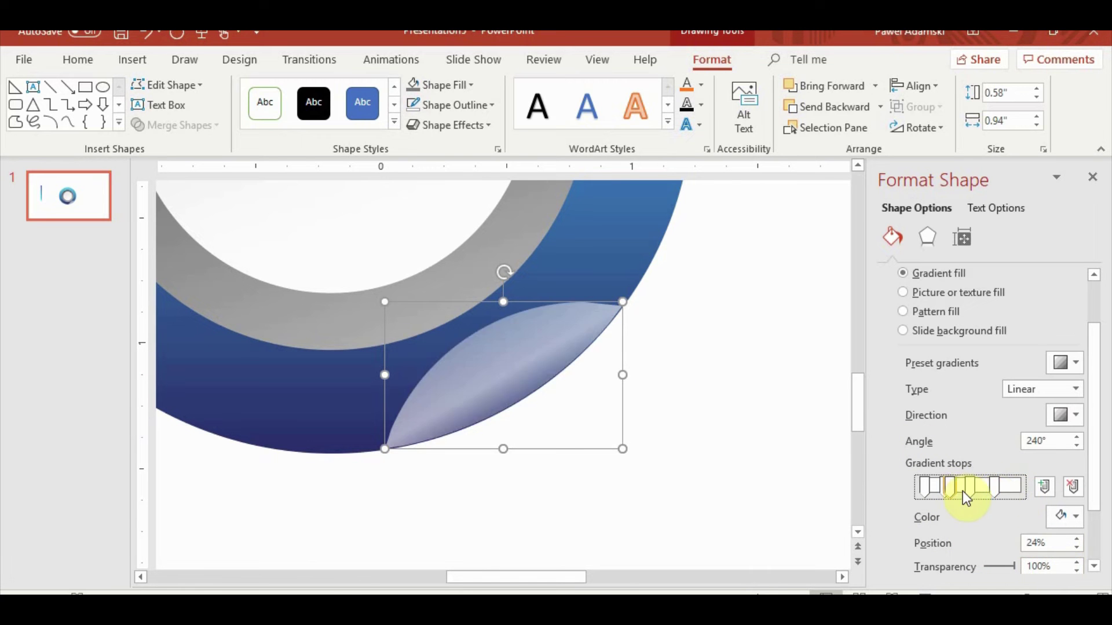
pyautogui.moveTo(927, 485)
pyautogui.mouseDown()
pyautogui.moveTo(984, 489)
pyautogui.moveTo(956, 489)
pyautogui.mouseUp()
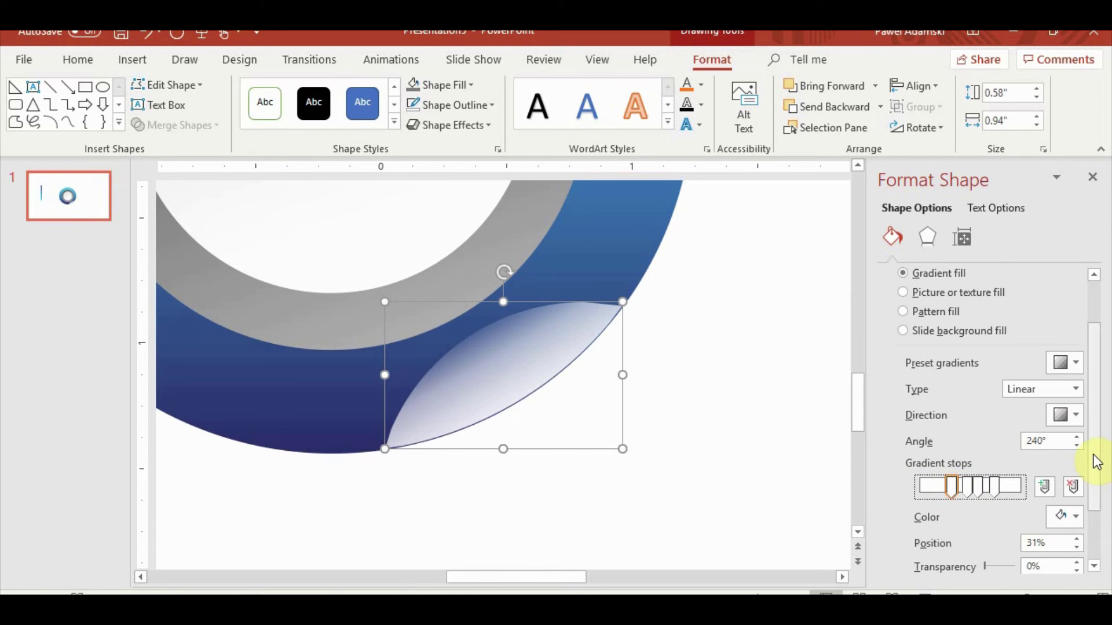
# Raise the stop's brightness to 100%, then apply a plain grey Shape Fill.
pyautogui.moveTo(1092, 459); pyautogui.dragTo(1071, 505)
pyautogui.moveTo(1000, 523)
pyautogui.mouseDown()
pyautogui.moveTo(1034, 525)
pyautogui.moveTo(954, 516)
pyautogui.moveTo(1061, 520)
pyautogui.mouseUp()
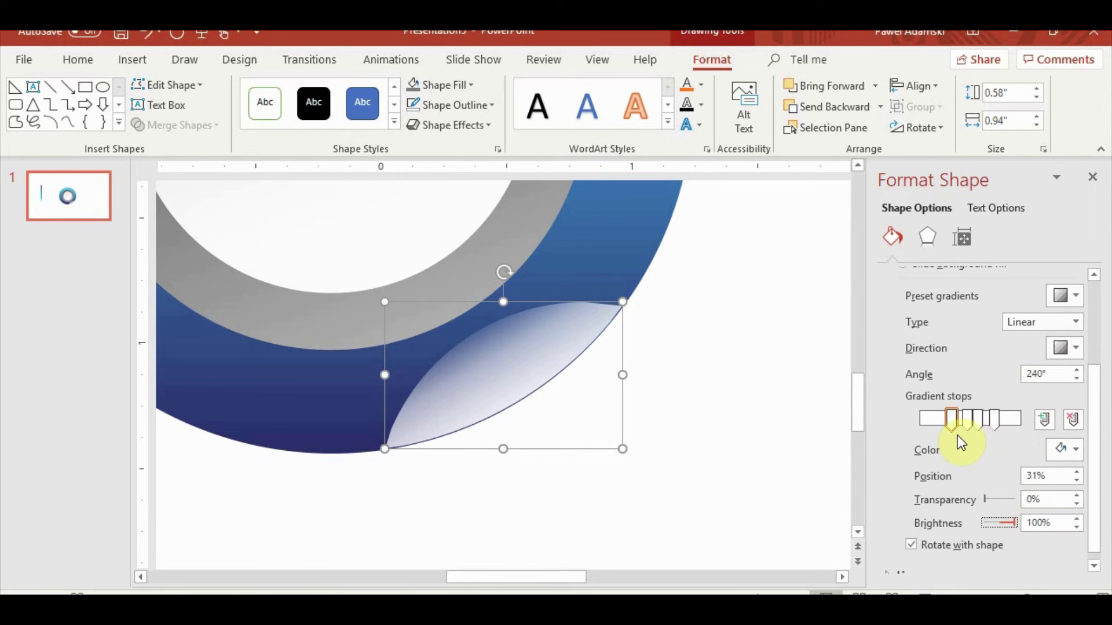
pyautogui.click(1072, 351)
pyautogui.click(1073, 352)
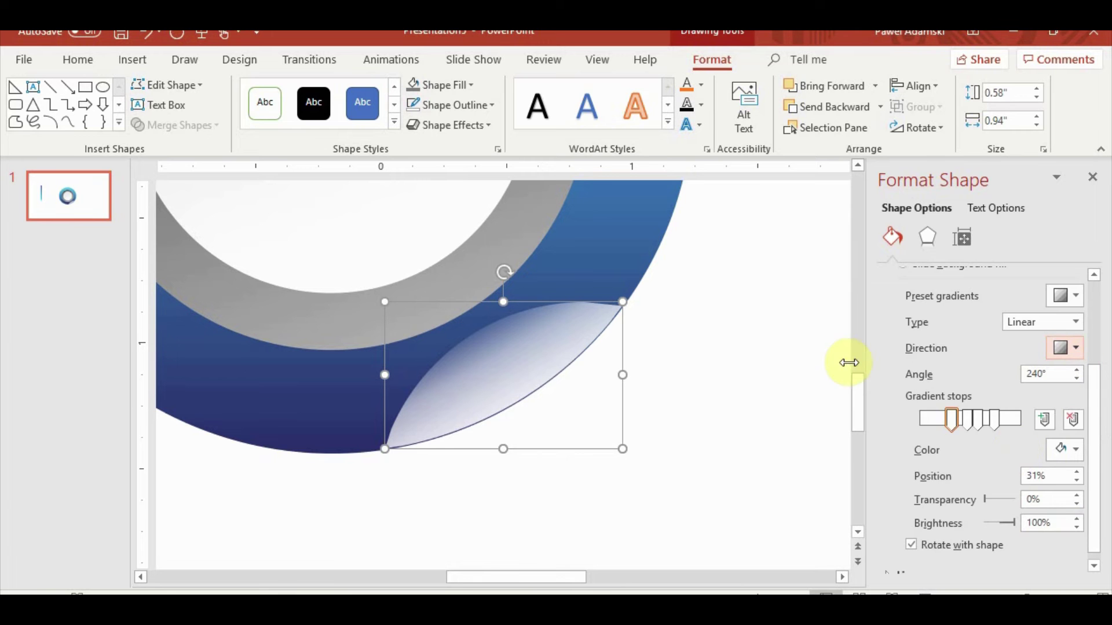
pyautogui.click(413, 85)
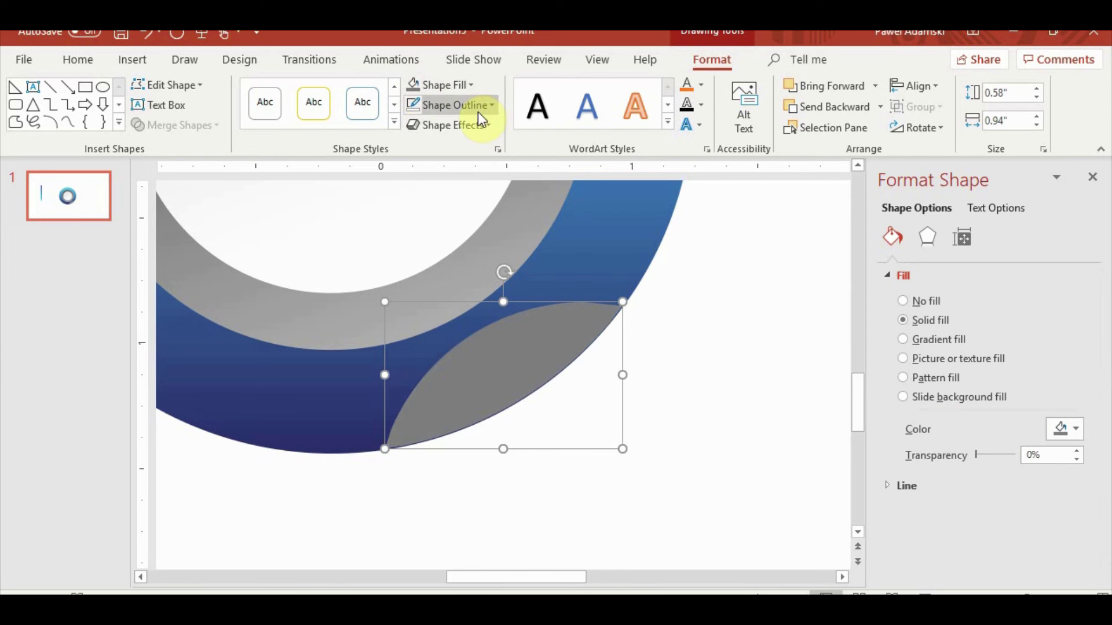
# Apply a radial gradient to the crescent, then switch it to a linear gradient.
pyautogui.click(464, 89)
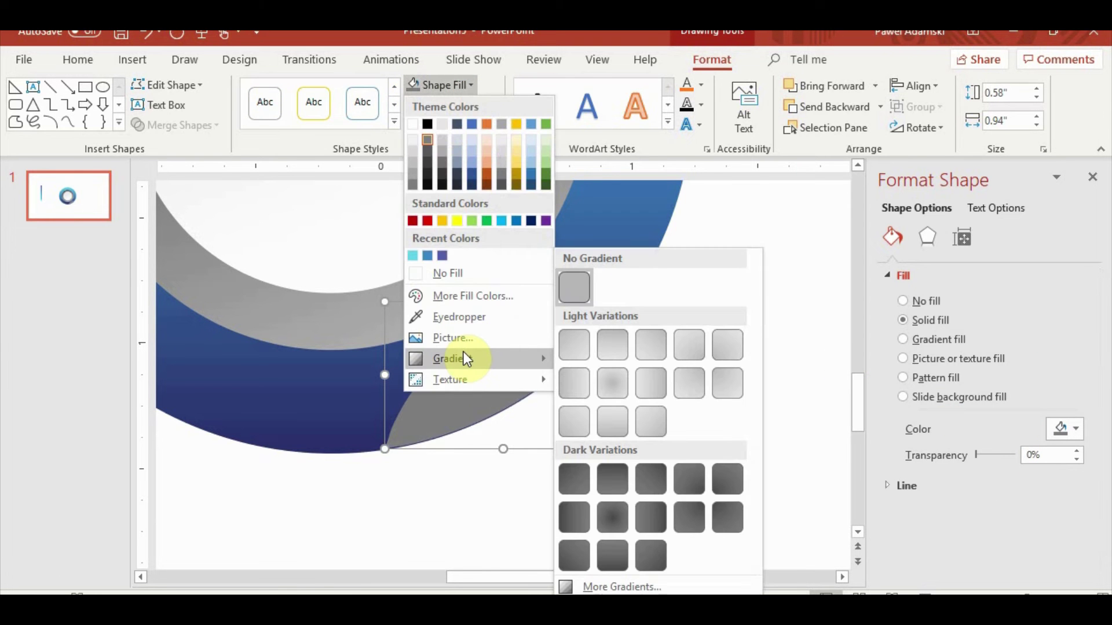
pyautogui.click(613, 523)
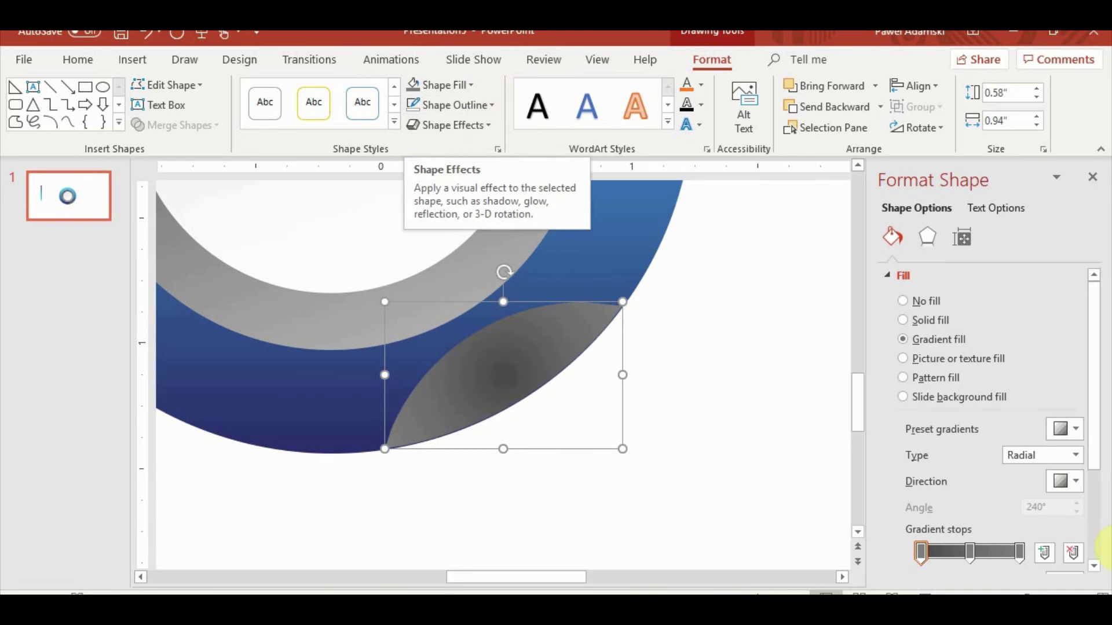
pyautogui.click(462, 90)
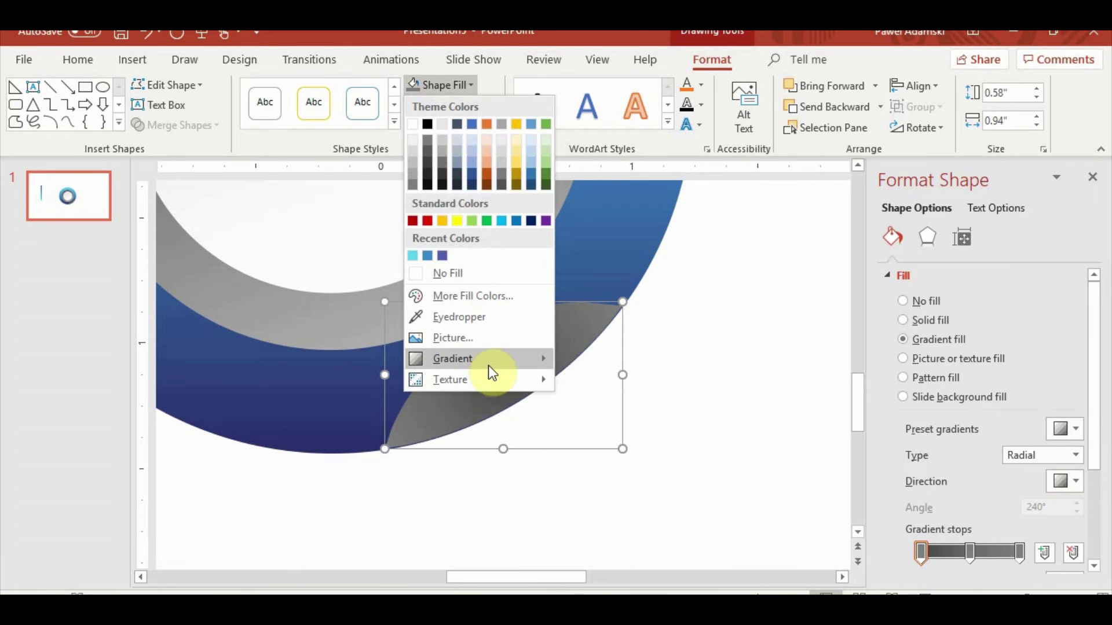
pyautogui.click(661, 524)
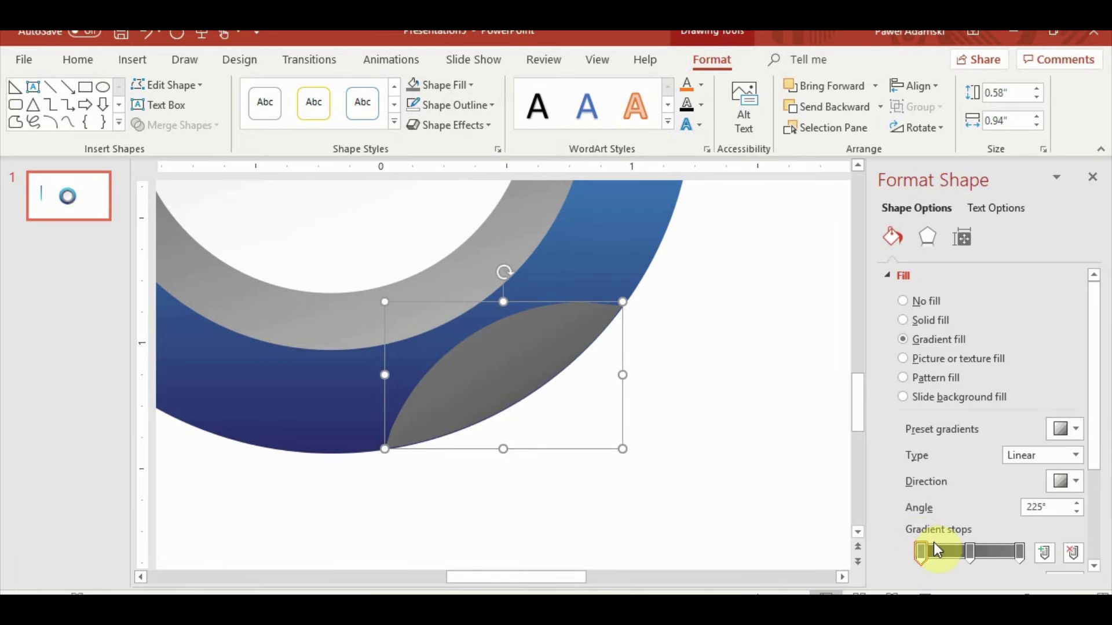
pyautogui.scroll(-2, 1073, 548)
# Make the first stop and the 55% stop white, with brightness raised to 100%.
pyautogui.click(1072, 544)
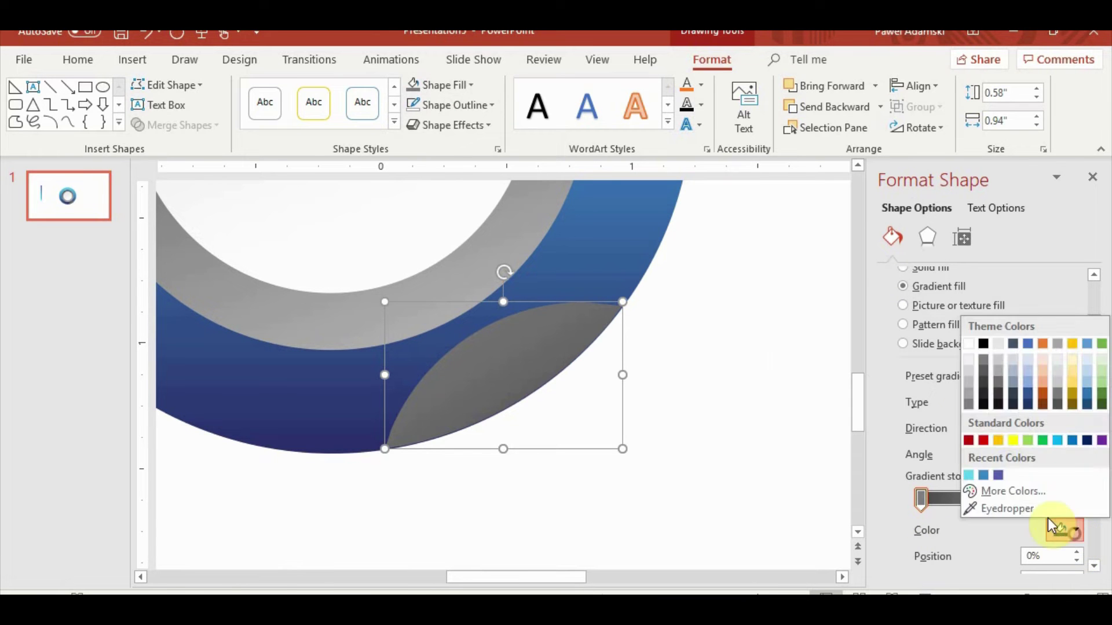
pyautogui.click(970, 344)
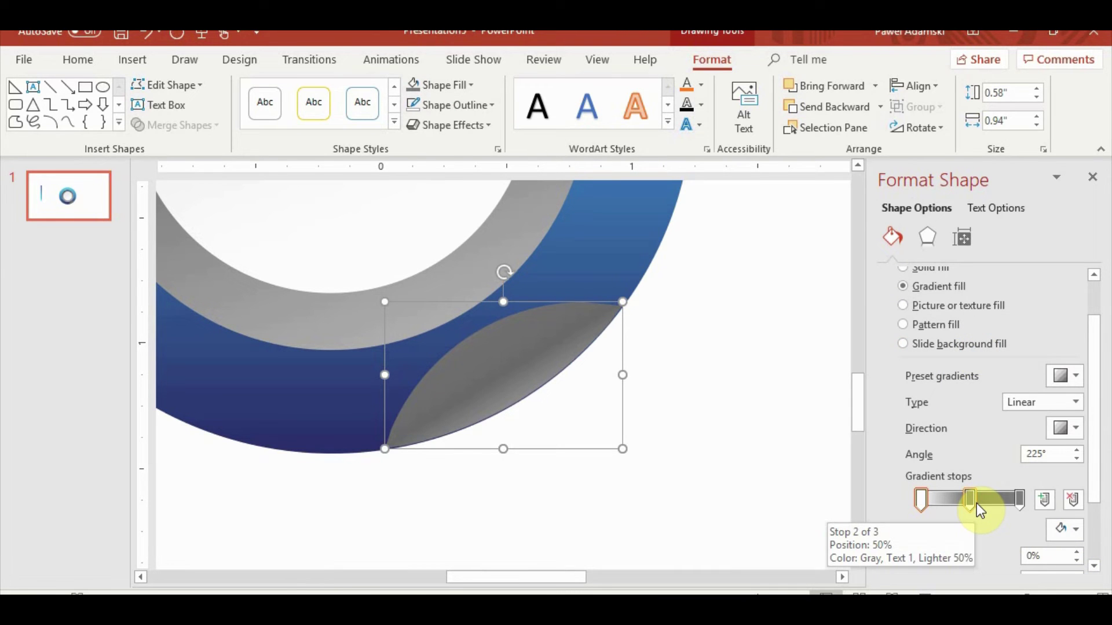
pyautogui.moveTo(977, 503); pyautogui.dragTo(975, 500)
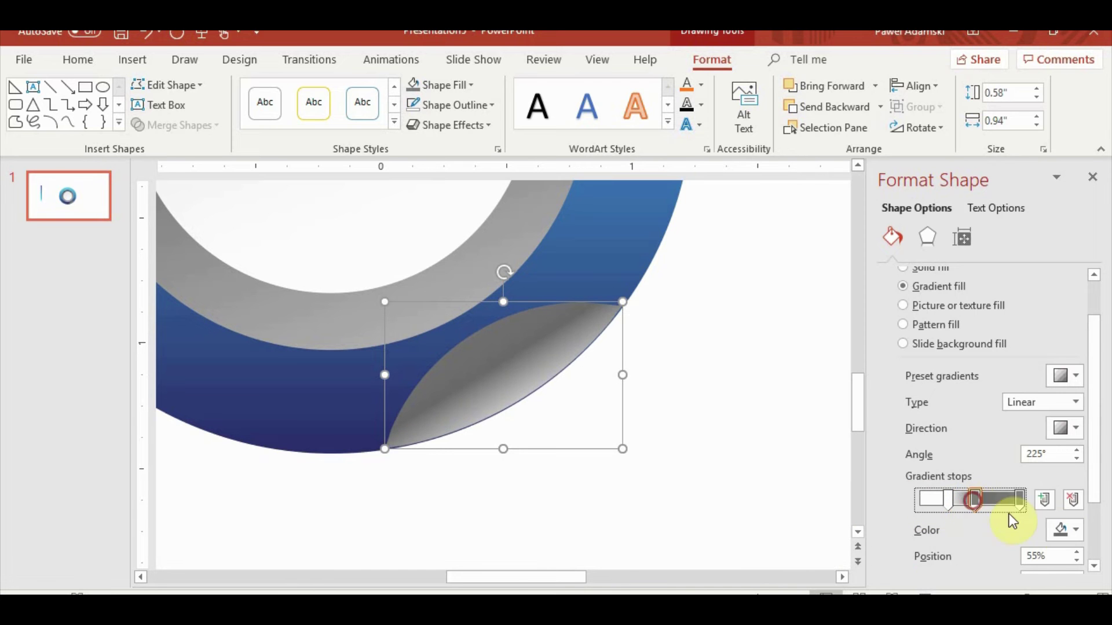
pyautogui.click(1064, 530)
pyautogui.click(972, 343)
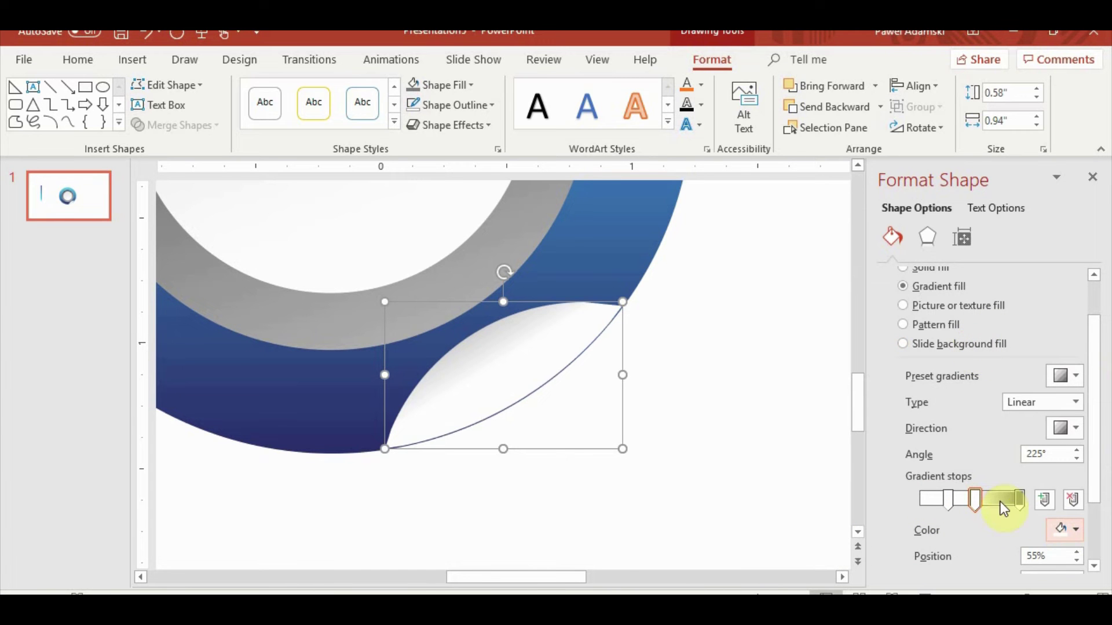
pyautogui.moveTo(1094, 470); pyautogui.dragTo(1092, 498)
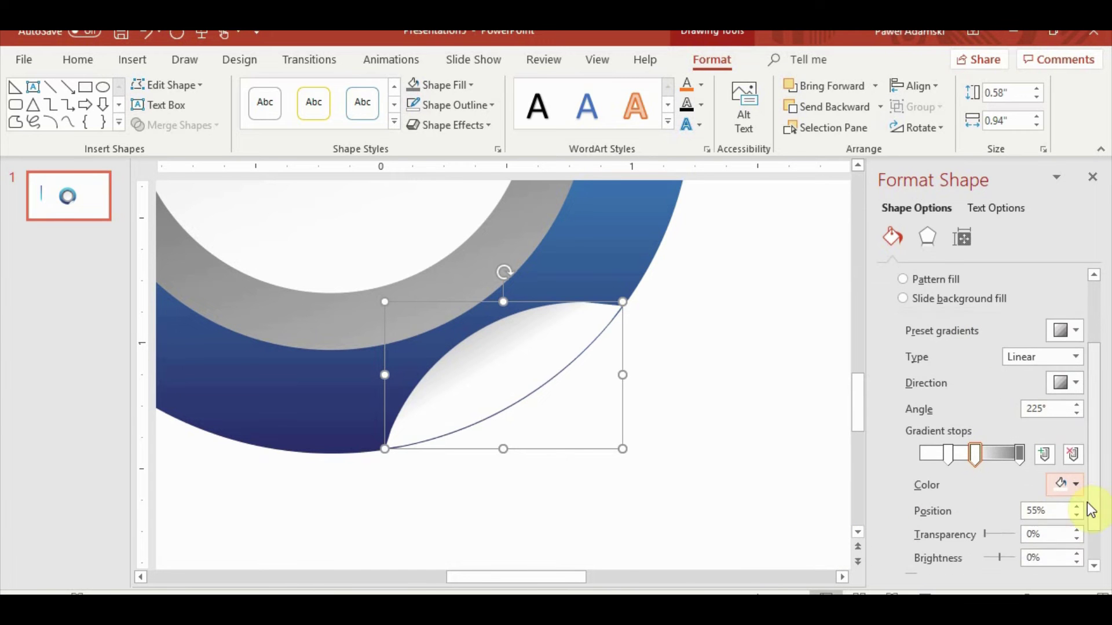
pyautogui.moveTo(1002, 560)
pyautogui.mouseDown()
pyautogui.moveTo(1018, 558)
pyautogui.moveTo(994, 538)
pyautogui.moveTo(1018, 558)
pyautogui.moveTo(1015, 533)
pyautogui.mouseUp()
# Add a gradient stop at 76% and set its transparency to 68%.
pyautogui.click(1021, 454)
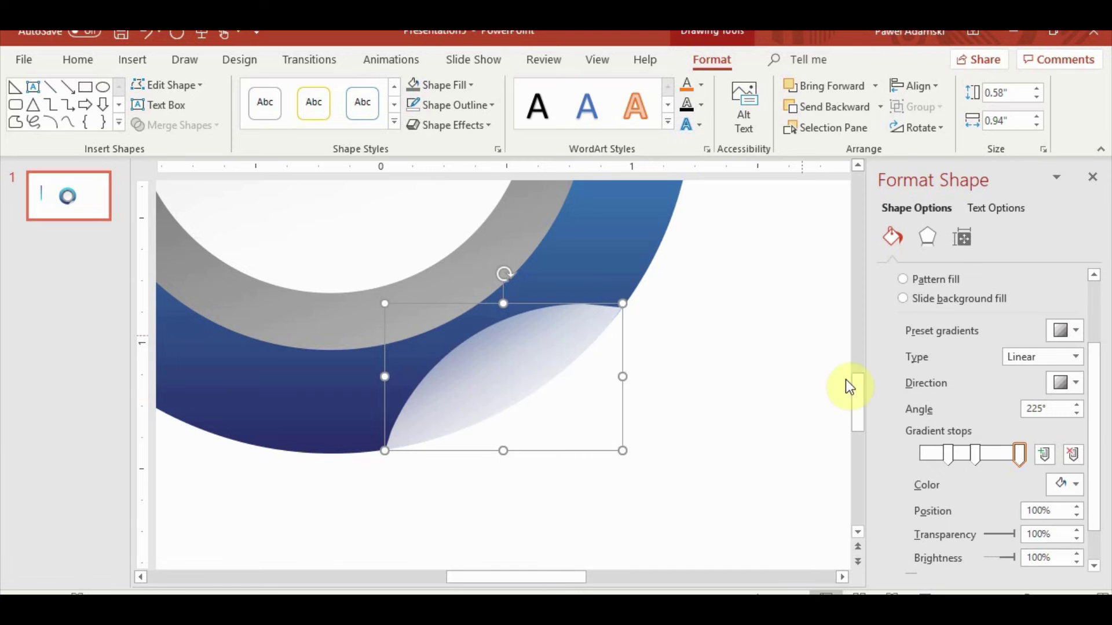
pyautogui.click(998, 454)
pyautogui.moveTo(999, 455); pyautogui.dragTo(996, 452)
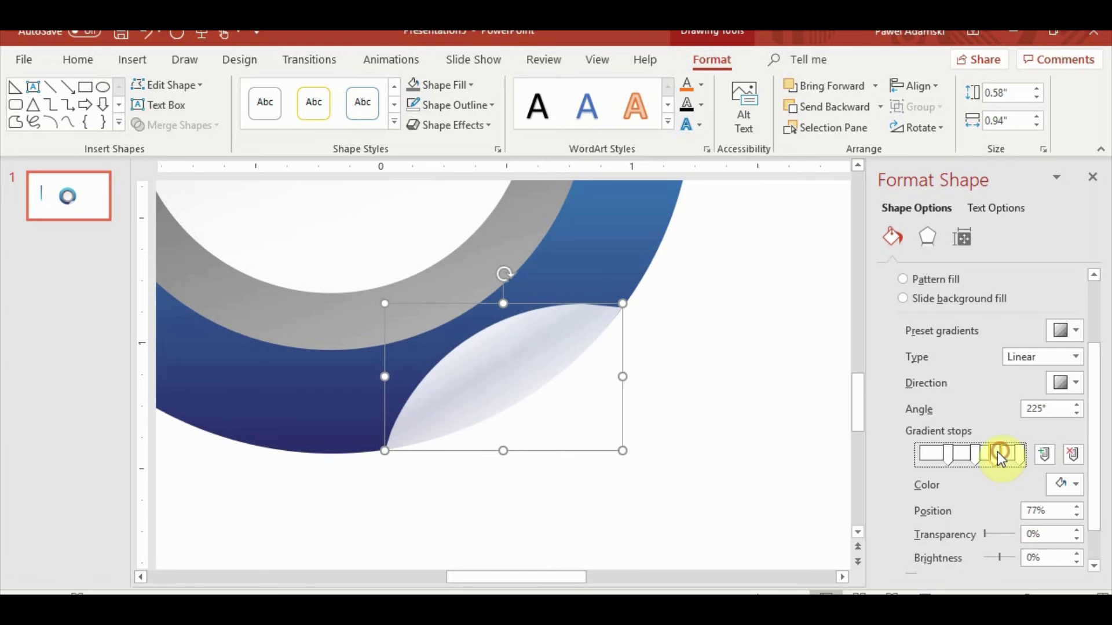
pyautogui.click(1075, 538)
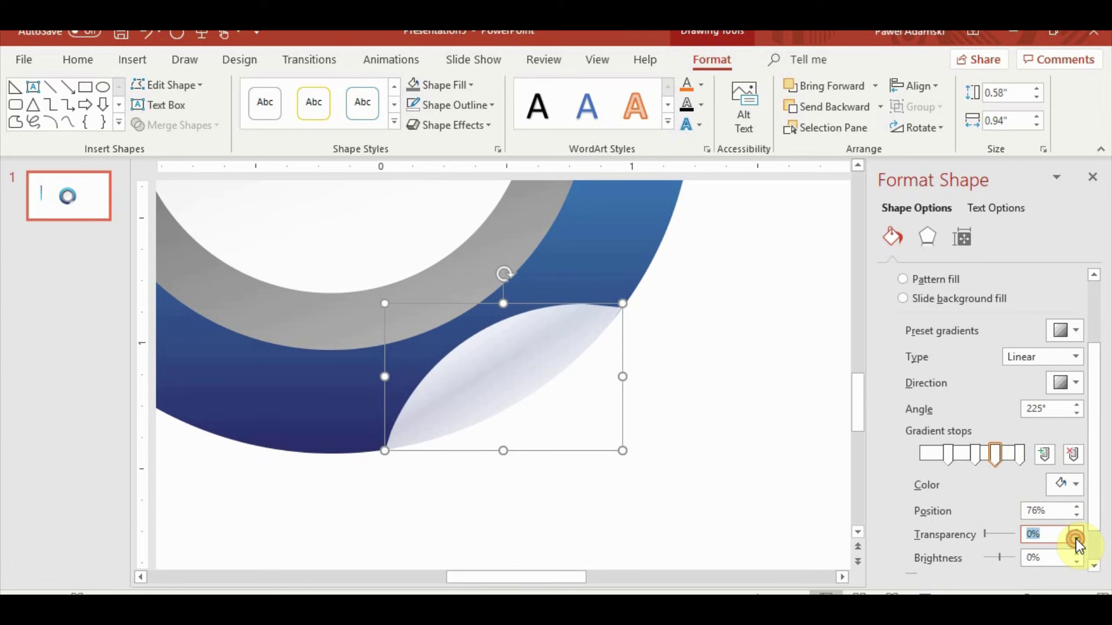
pyautogui.click(1077, 530)
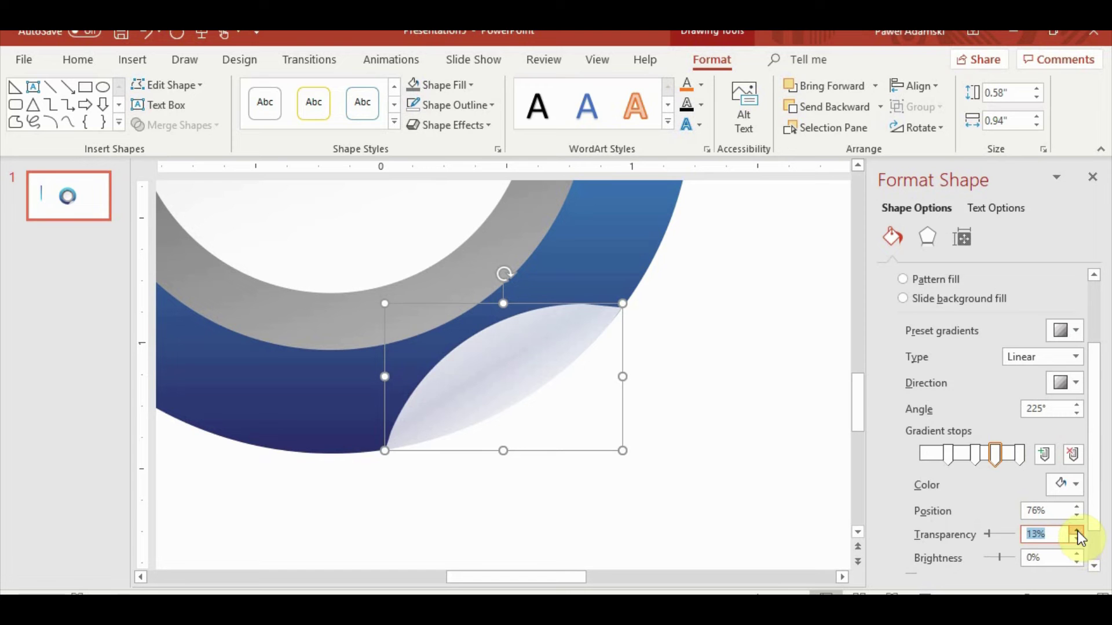
pyautogui.moveTo(1077, 530); pyautogui.dragTo(1078, 537)
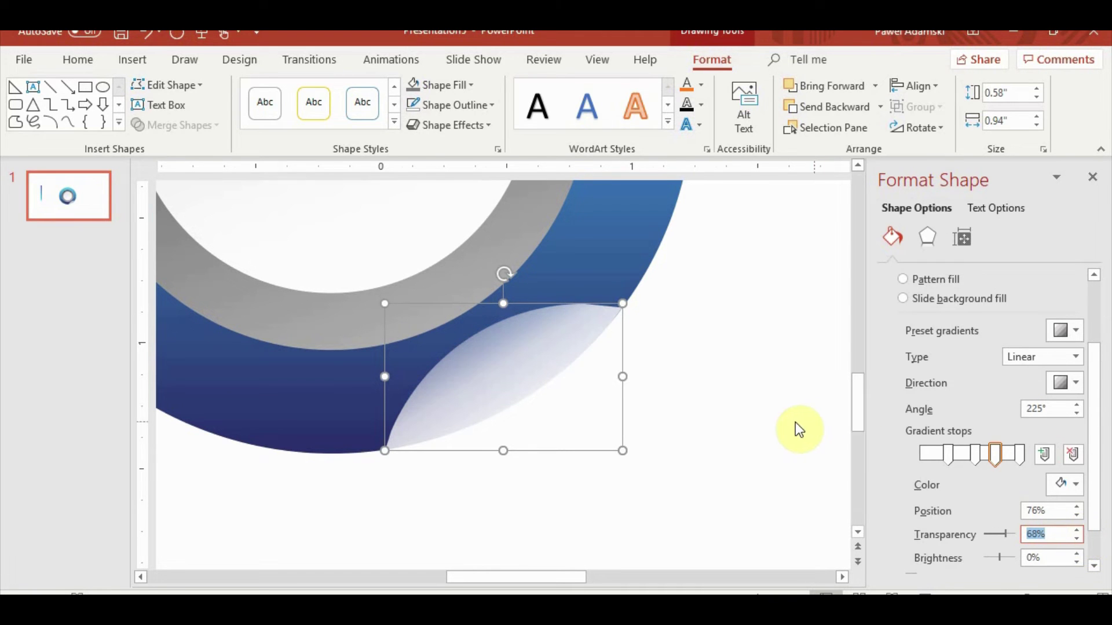
pyautogui.scroll(-5, 753, 414)
pyautogui.scroll(2, 695, 409)
pyautogui.scroll(2, 660, 423)
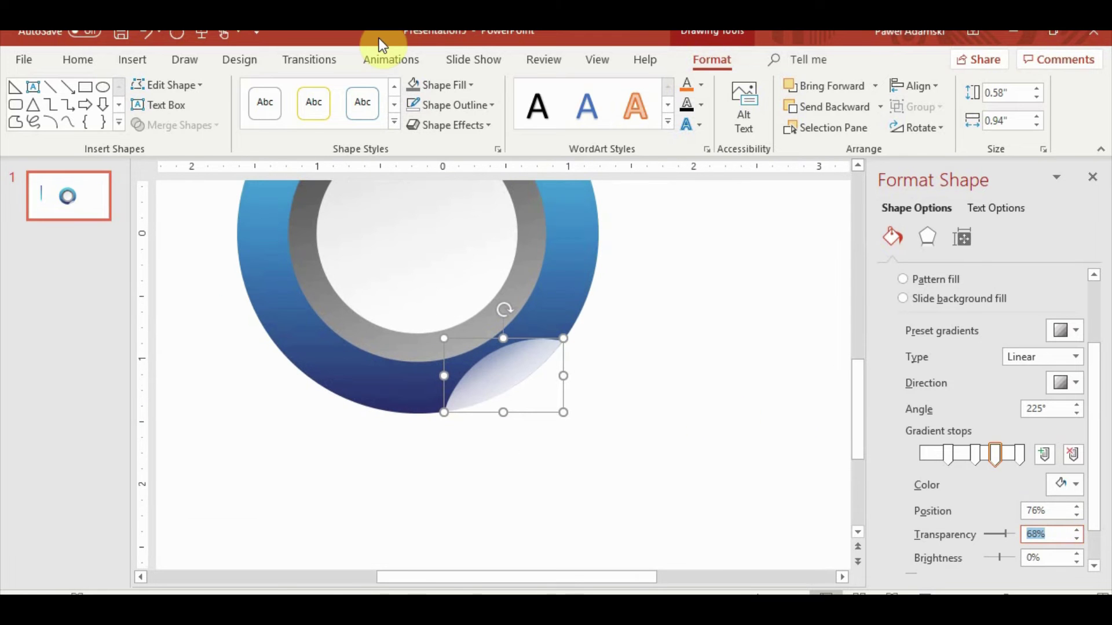
# Apply a Soft Edges effect to the leaf and stretch the overlay across the ring.
pyautogui.click(447, 125)
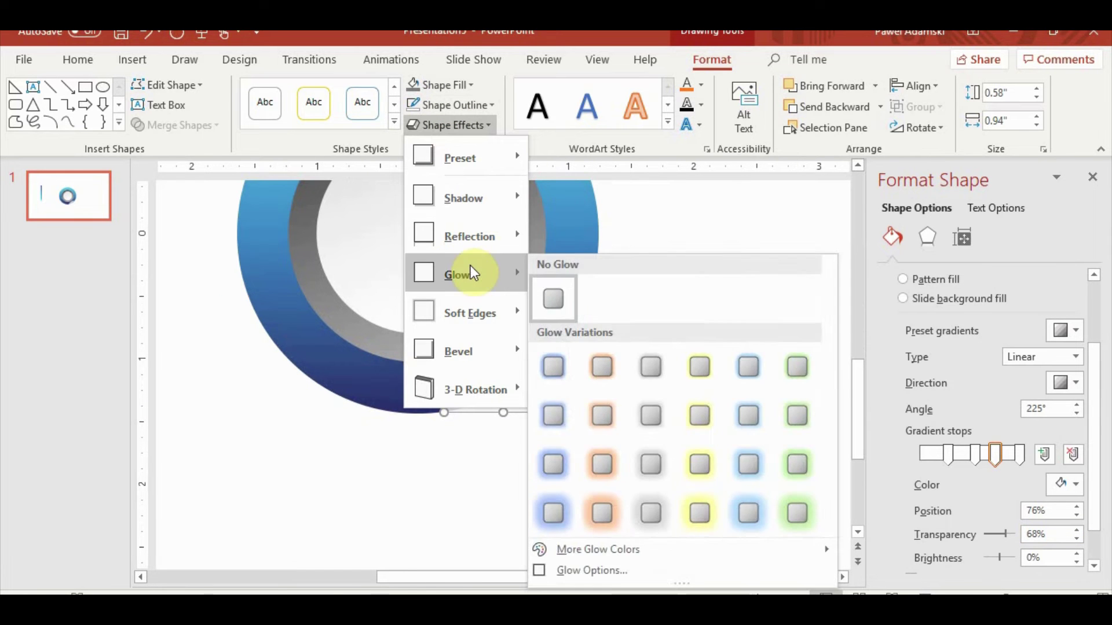
pyautogui.moveTo(469, 313)
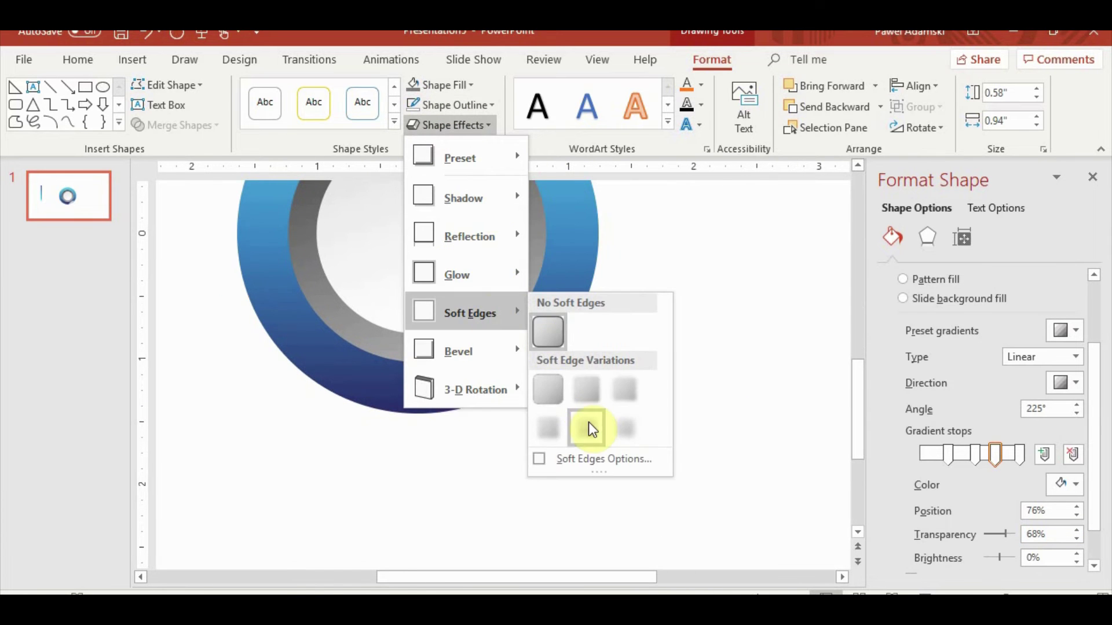
pyautogui.click(589, 426)
pyautogui.click(570, 334)
pyautogui.moveTo(572, 333); pyautogui.dragTo(663, 273)
pyautogui.click(571, 390)
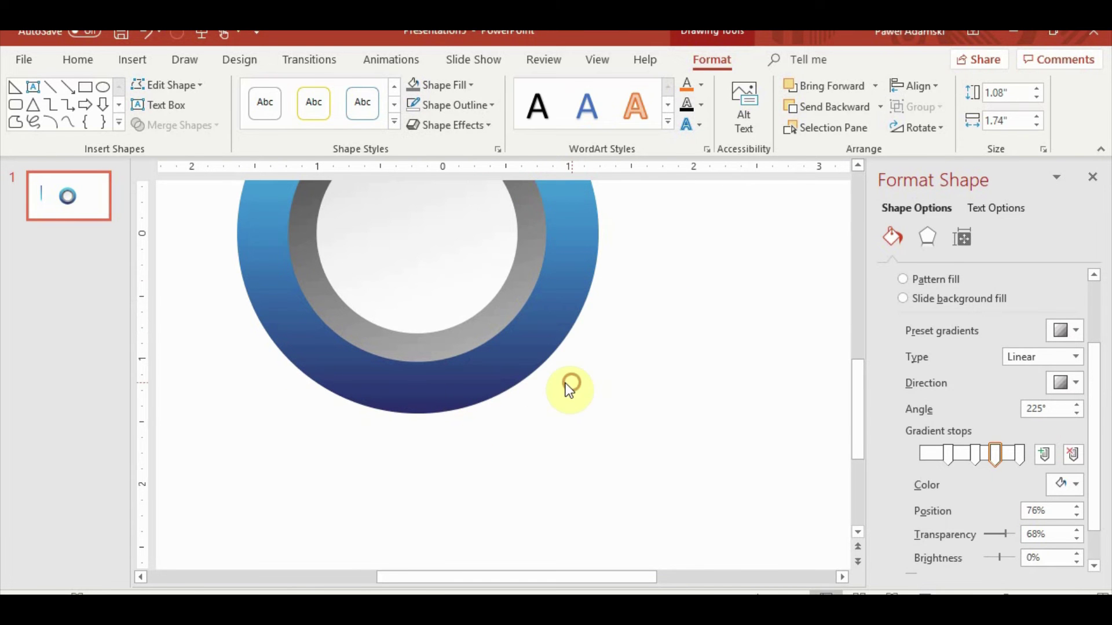
pyautogui.moveTo(472, 325)
pyautogui.mouseDown()
pyautogui.moveTo(478, 277)
pyautogui.moveTo(432, 275)
pyautogui.mouseUp()
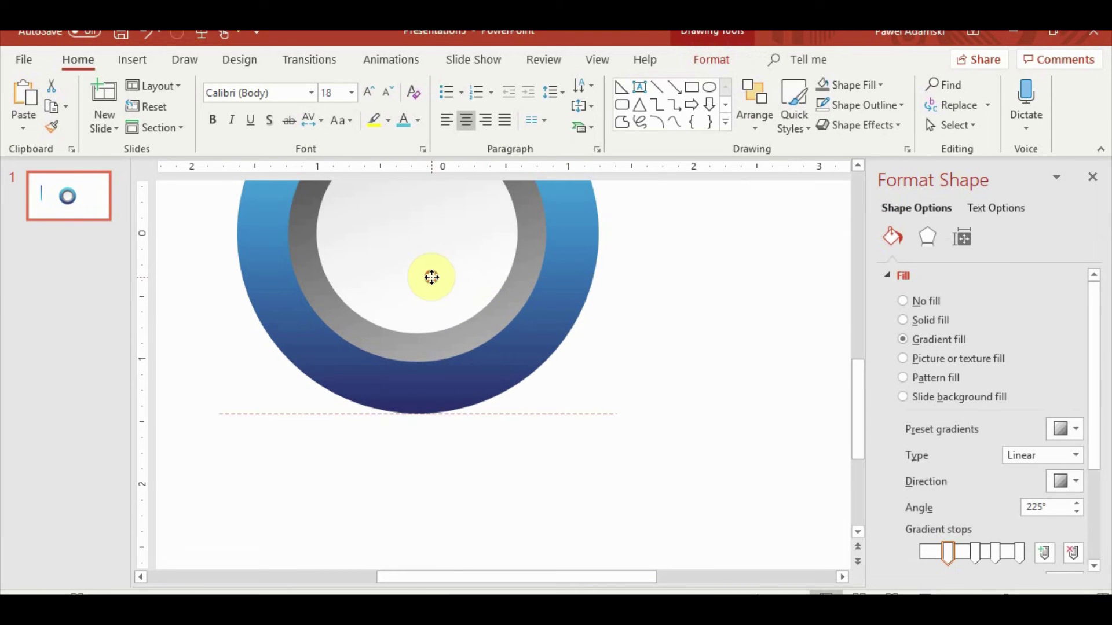
pyautogui.moveTo(561, 275); pyautogui.dragTo(682, 225)
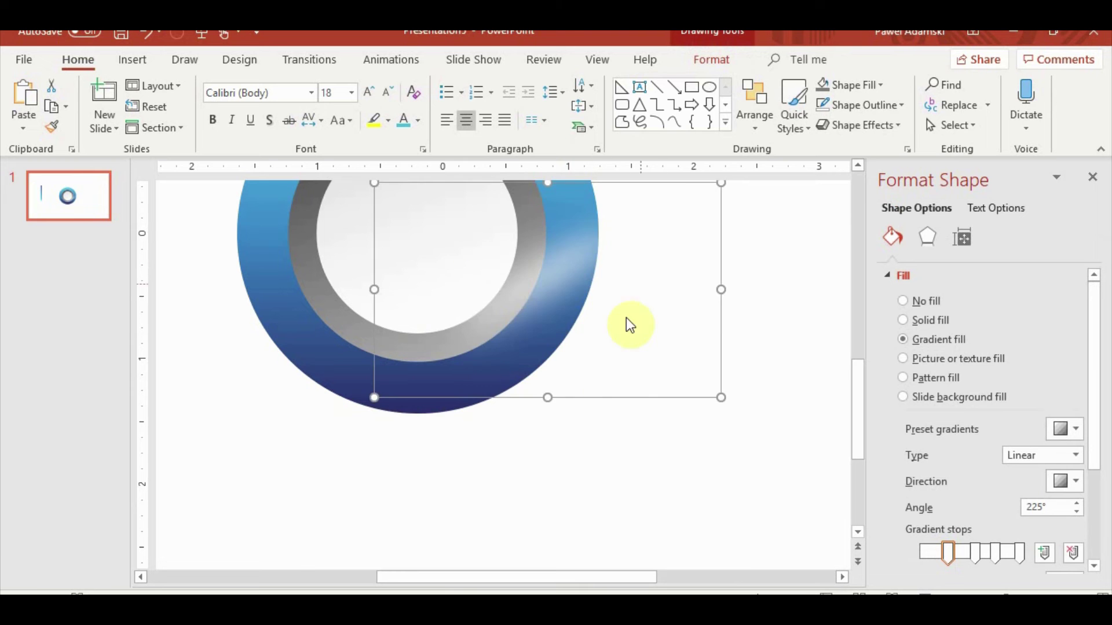
pyautogui.moveTo(551, 397)
pyautogui.mouseDown()
pyautogui.moveTo(550, 466)
pyautogui.moveTo(531, 344)
pyautogui.moveTo(533, 370)
pyautogui.mouseUp()
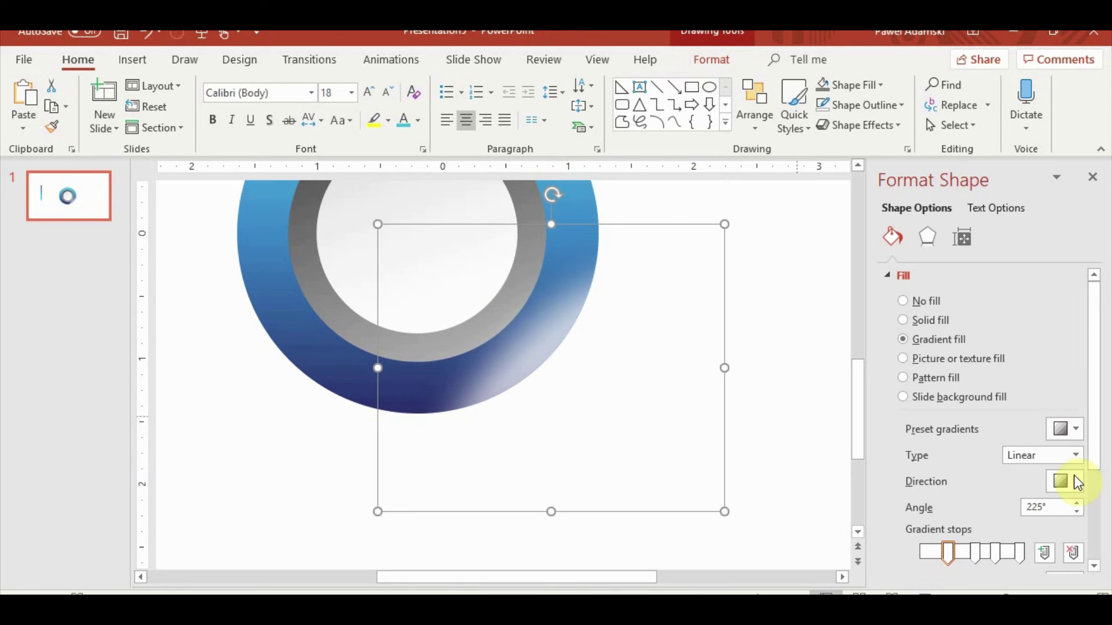
# Undo the overlay changes with Ctrl+Z and delete the leaf shape.
pyautogui.hotkey('ctrl', 'z')
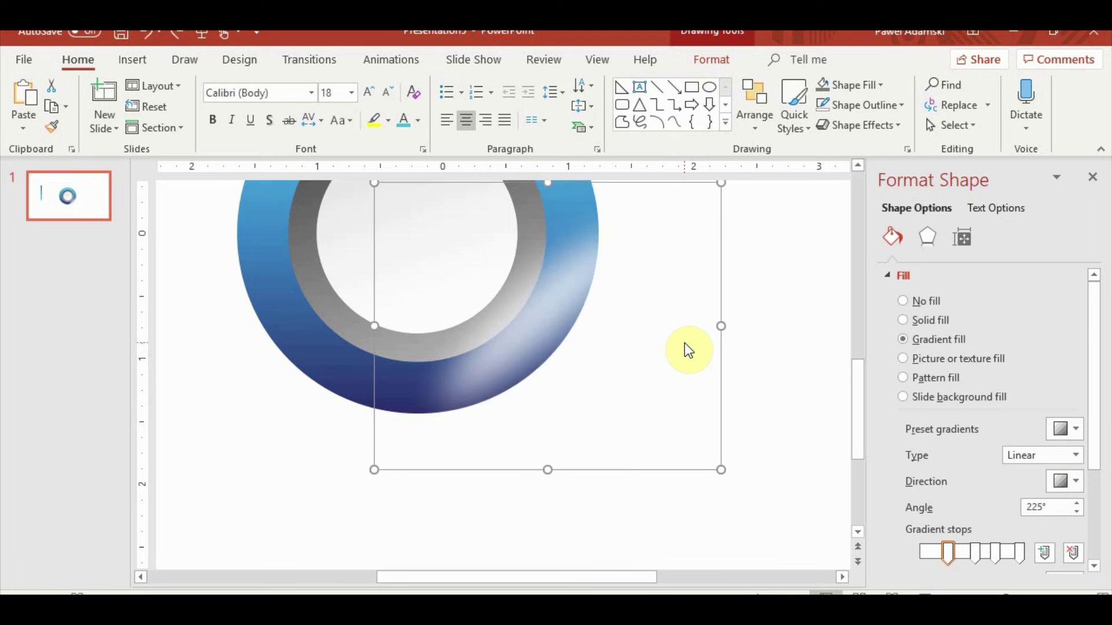
pyautogui.hotkey('ctrl', 'z')
pyautogui.hotkey('ctrl', 'z')
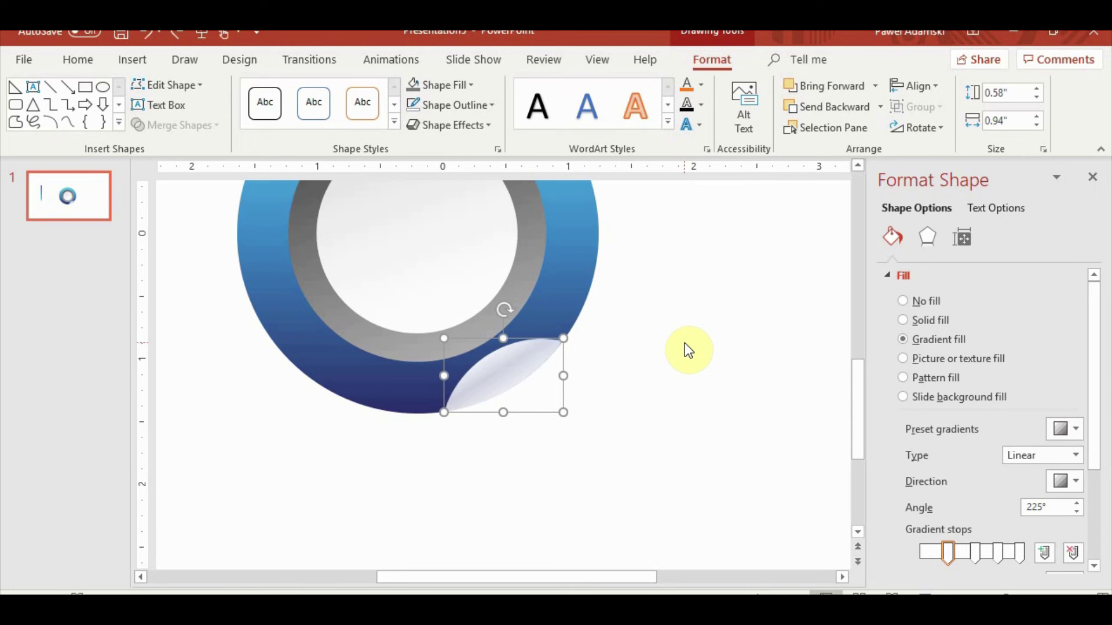
pyautogui.hotkey('ctrl', 'z')
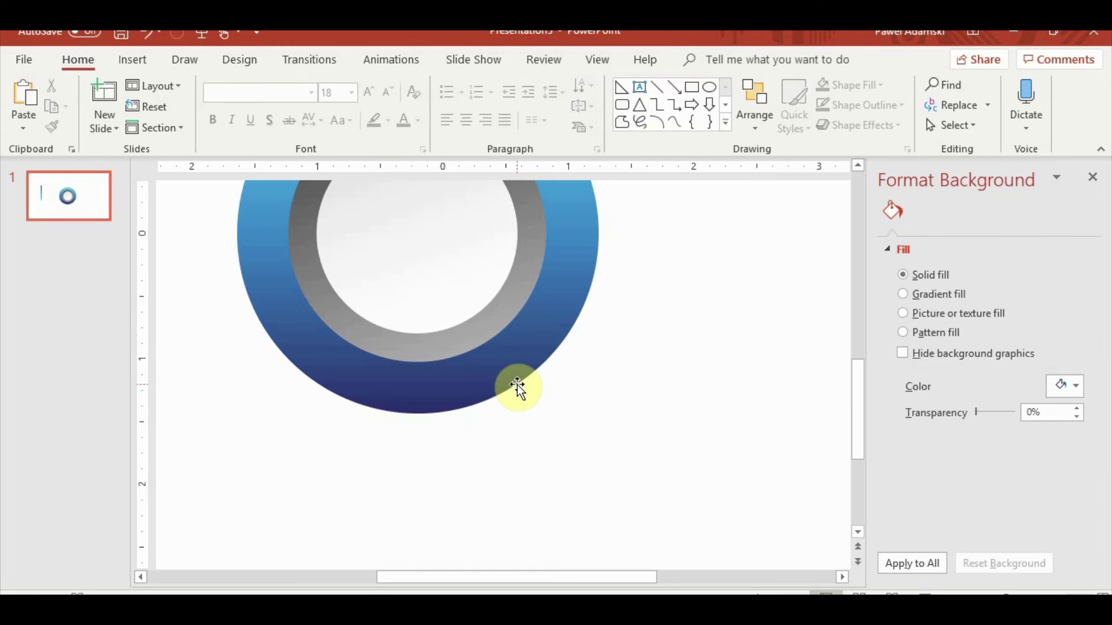
# Draw a 1.11" oval over the ring's lower-right edge.
pyautogui.click(132, 62)
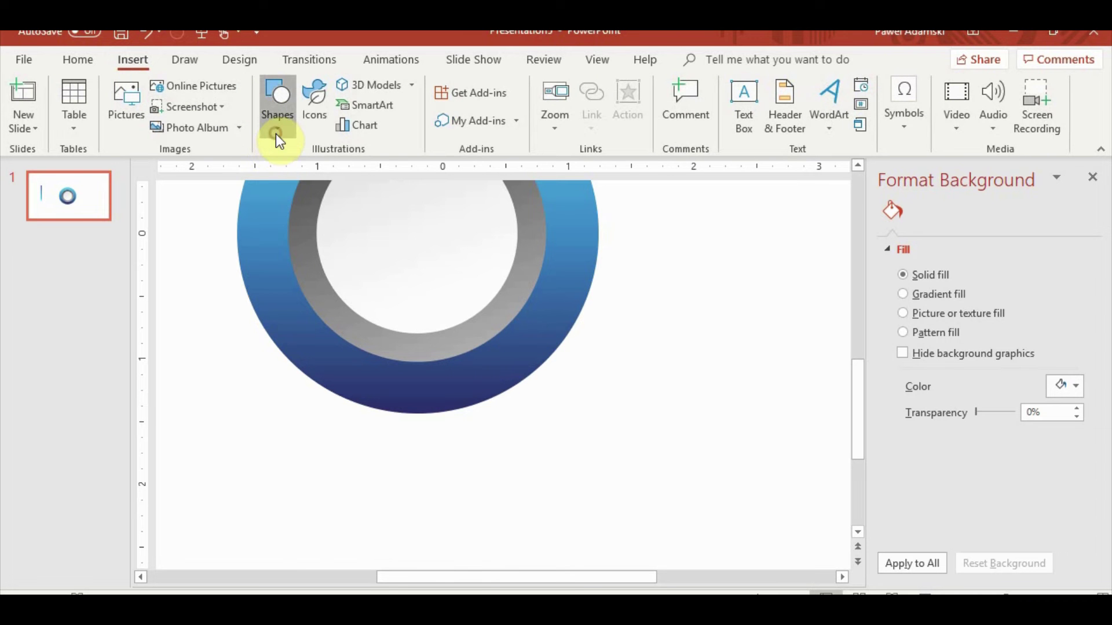
pyautogui.click(276, 134)
pyautogui.click(364, 167)
pyautogui.moveTo(587, 388); pyautogui.dragTo(698, 499)
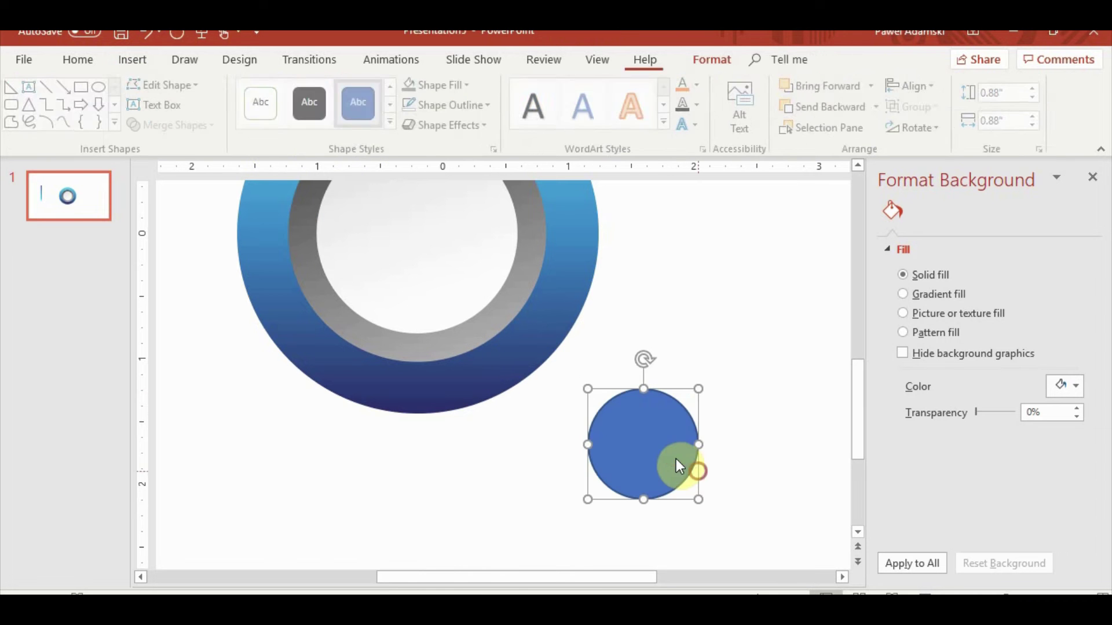
pyautogui.moveTo(676, 459); pyautogui.dragTo(562, 397)
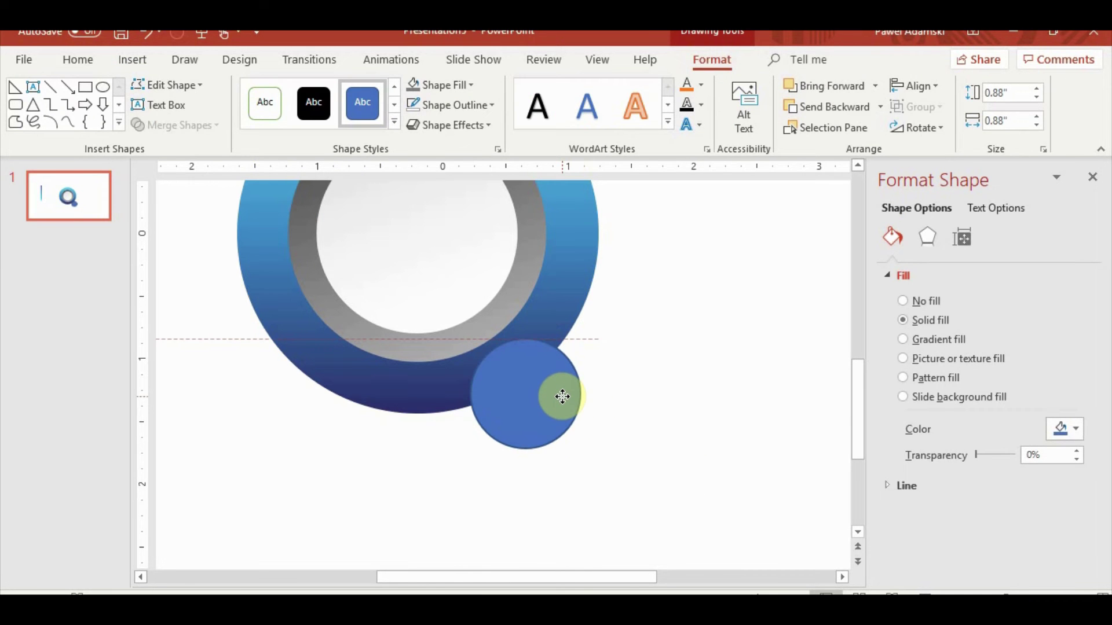
pyautogui.moveTo(489, 453); pyautogui.dragTo(464, 454)
pyautogui.moveTo(541, 427); pyautogui.dragTo(546, 428)
# Fill the circle white with a radial gradient and remove its outline.
pyautogui.click(467, 85)
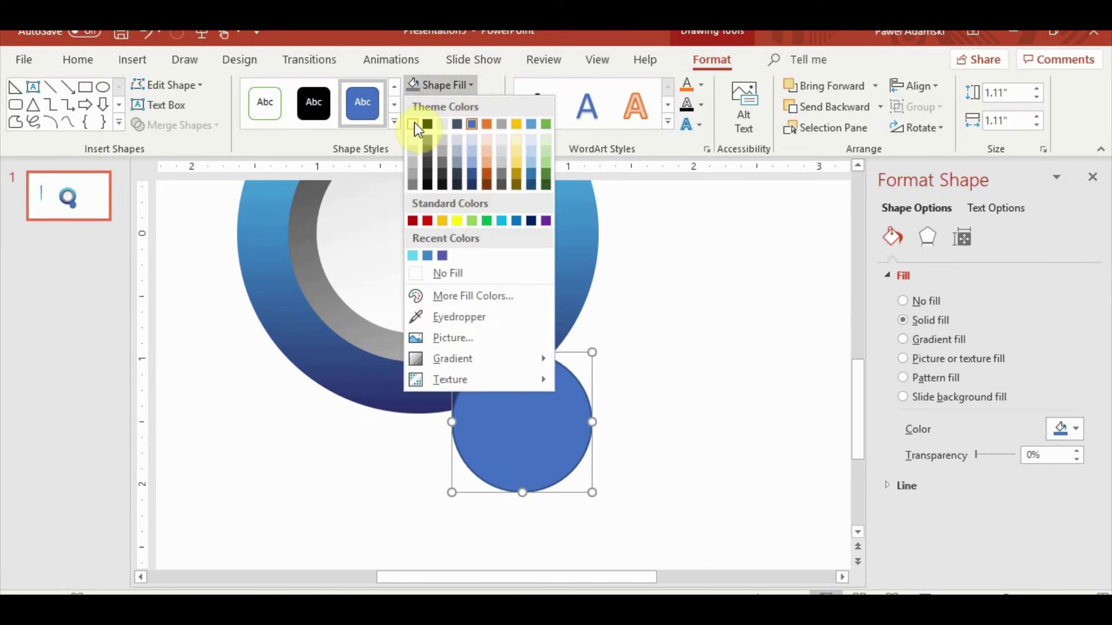
pyautogui.click(412, 124)
pyautogui.click(468, 85)
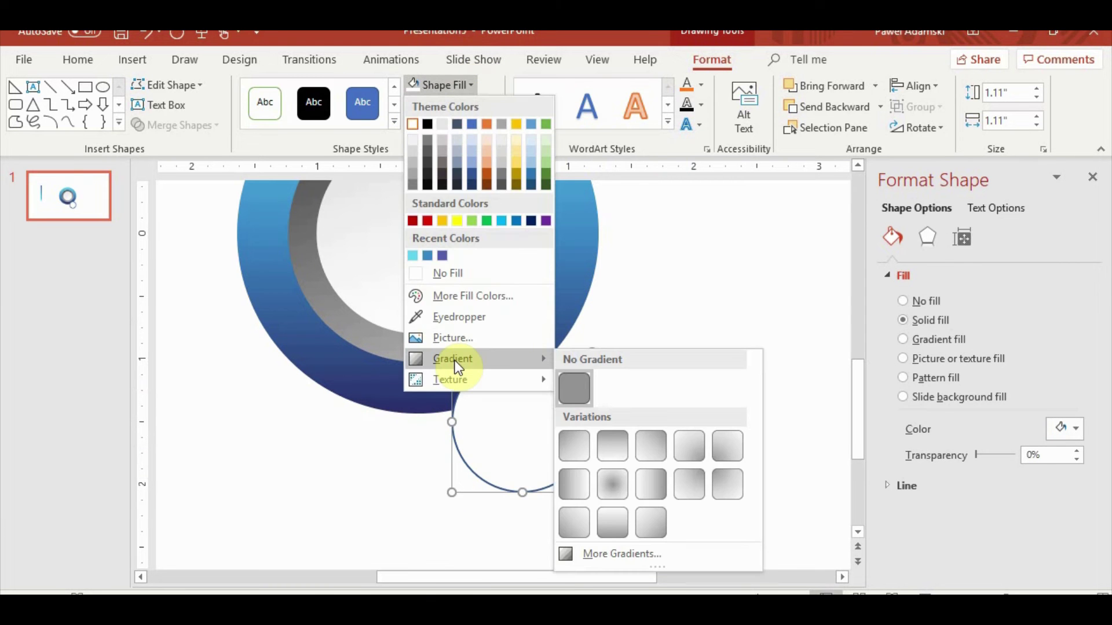
pyautogui.click(621, 488)
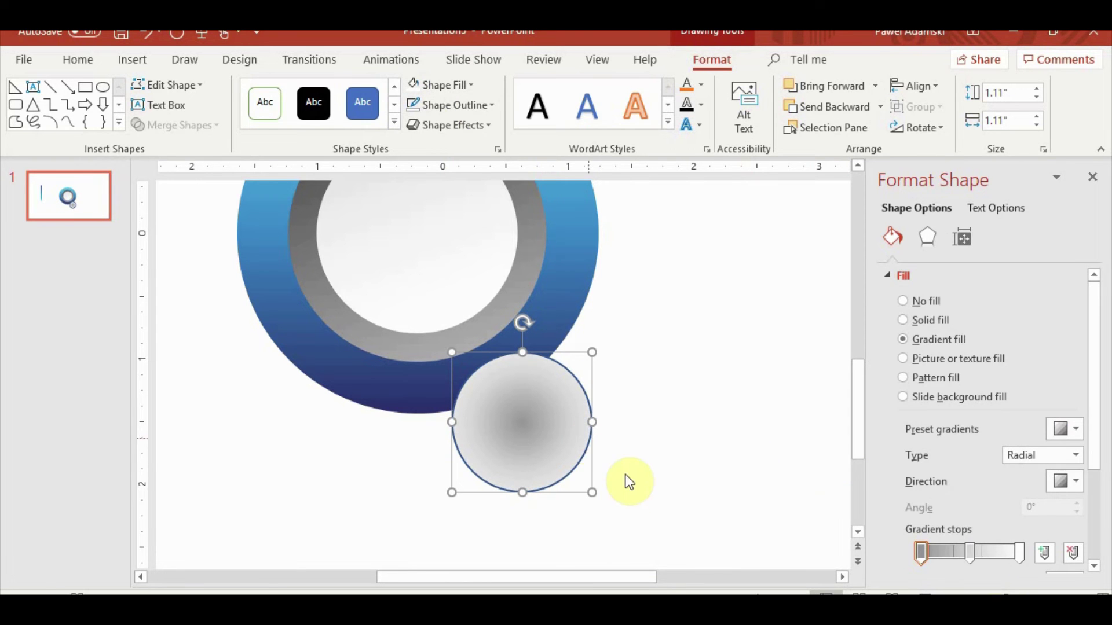
pyautogui.click(416, 106)
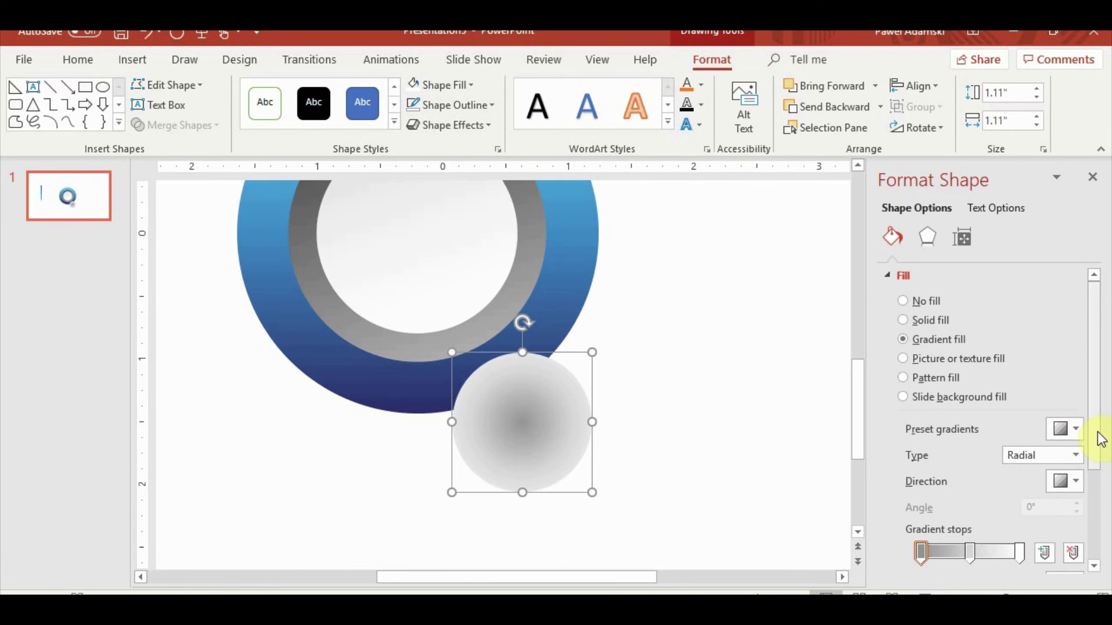
# Make the first and middle stops white and the last stop 100% bright, fully transparent.
pyautogui.moveTo(1095, 440); pyautogui.dragTo(1095, 498)
pyautogui.click(1064, 494)
pyautogui.click(966, 304)
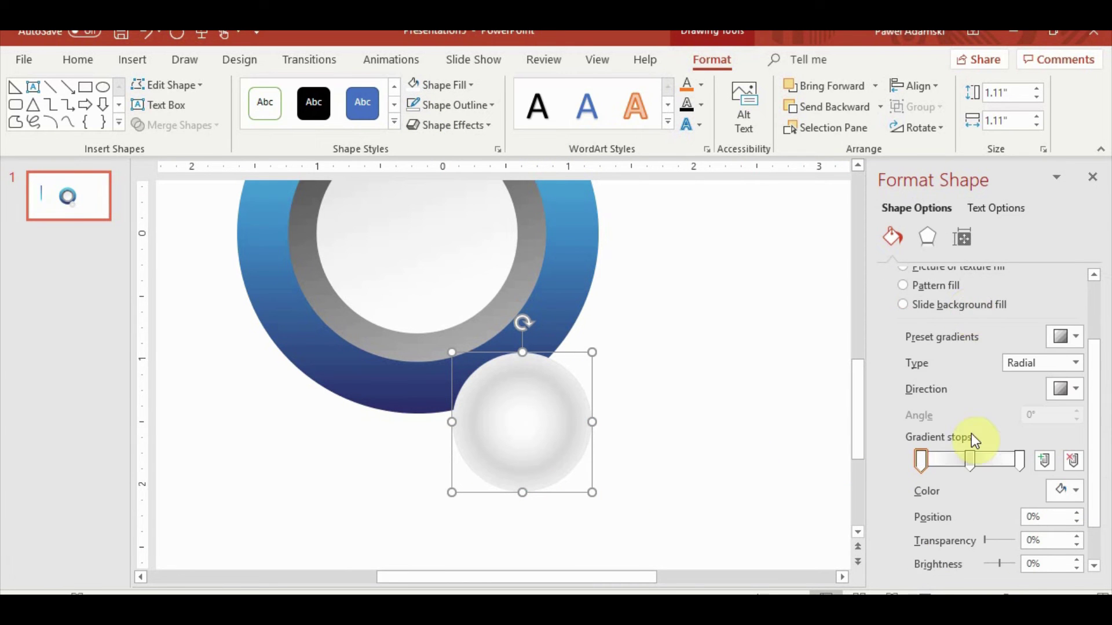
pyautogui.click(970, 459)
pyautogui.click(1066, 490)
pyautogui.click(969, 304)
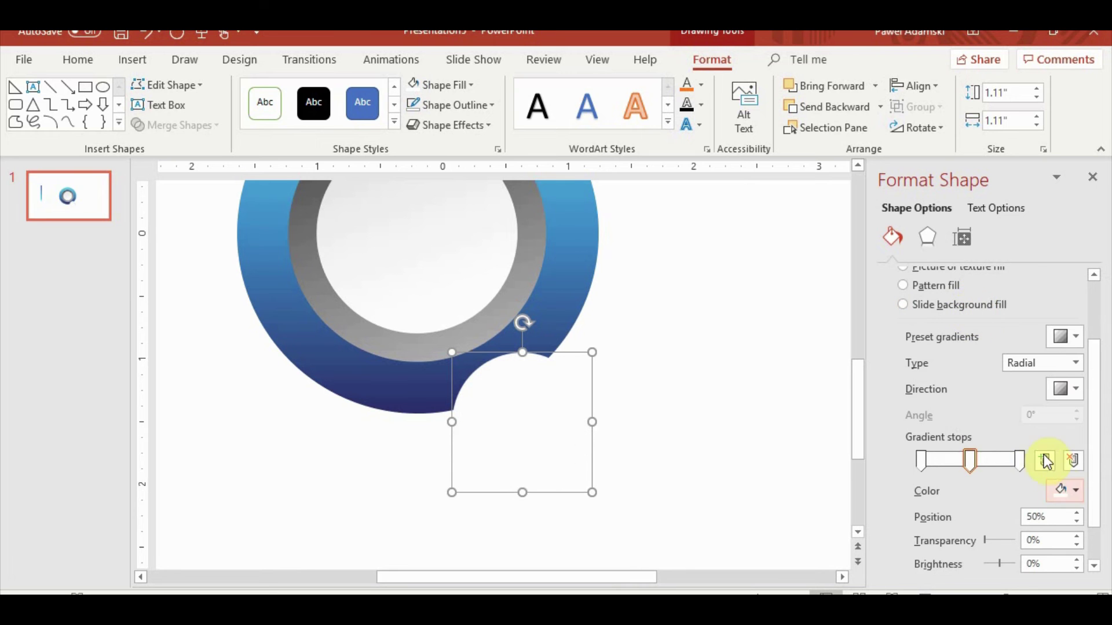
pyautogui.click(1020, 462)
pyautogui.moveTo(999, 566); pyautogui.dragTo(1044, 569)
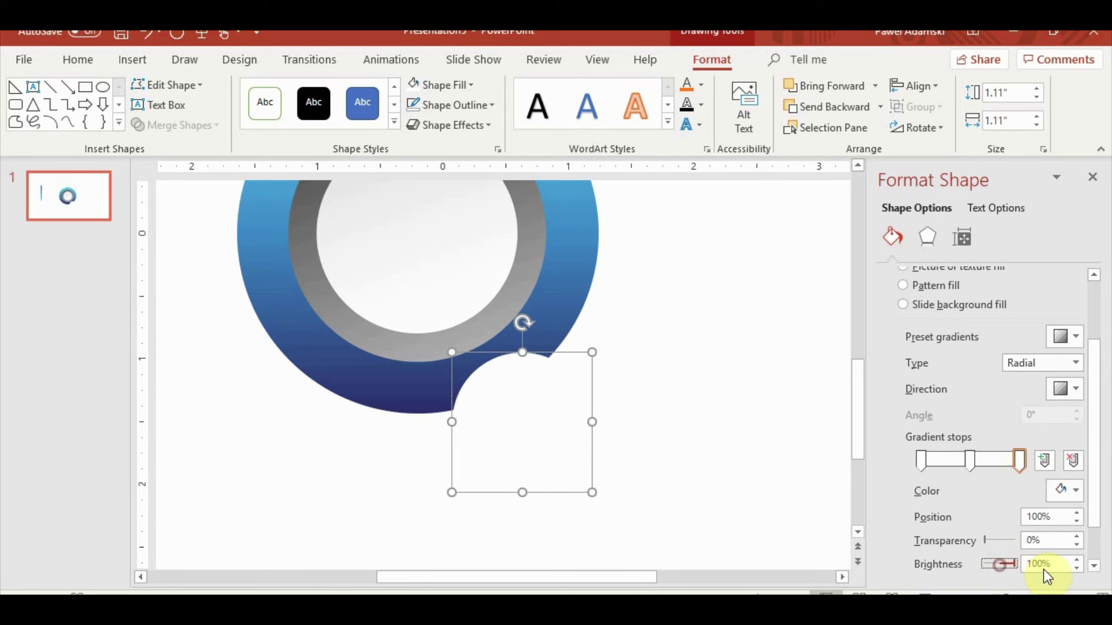
pyautogui.moveTo(991, 541); pyautogui.dragTo(1021, 543)
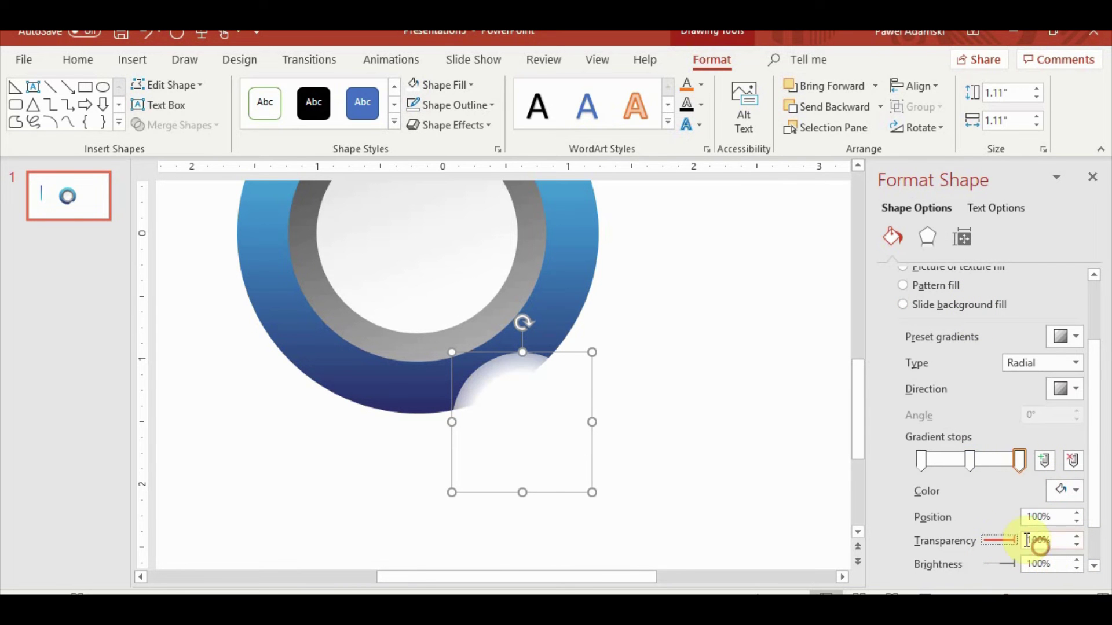
# Pull the transparent stop in to about 70% and add stops near 65–69%, lowering transparency.
pyautogui.click(970, 461)
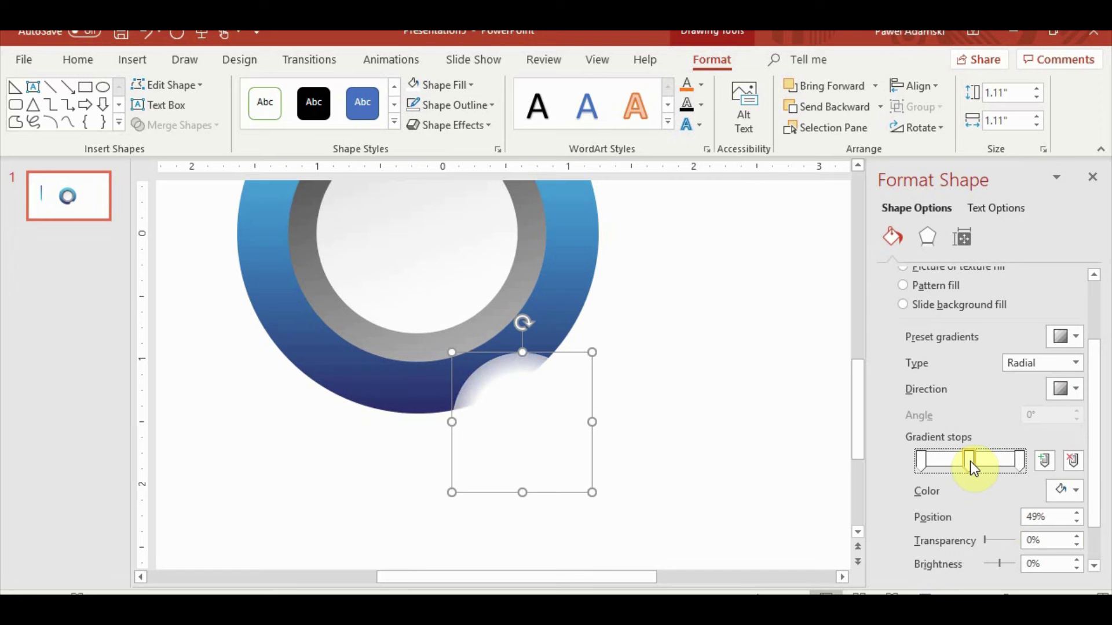
pyautogui.moveTo(1014, 461); pyautogui.dragTo(986, 458)
pyautogui.click(1019, 462)
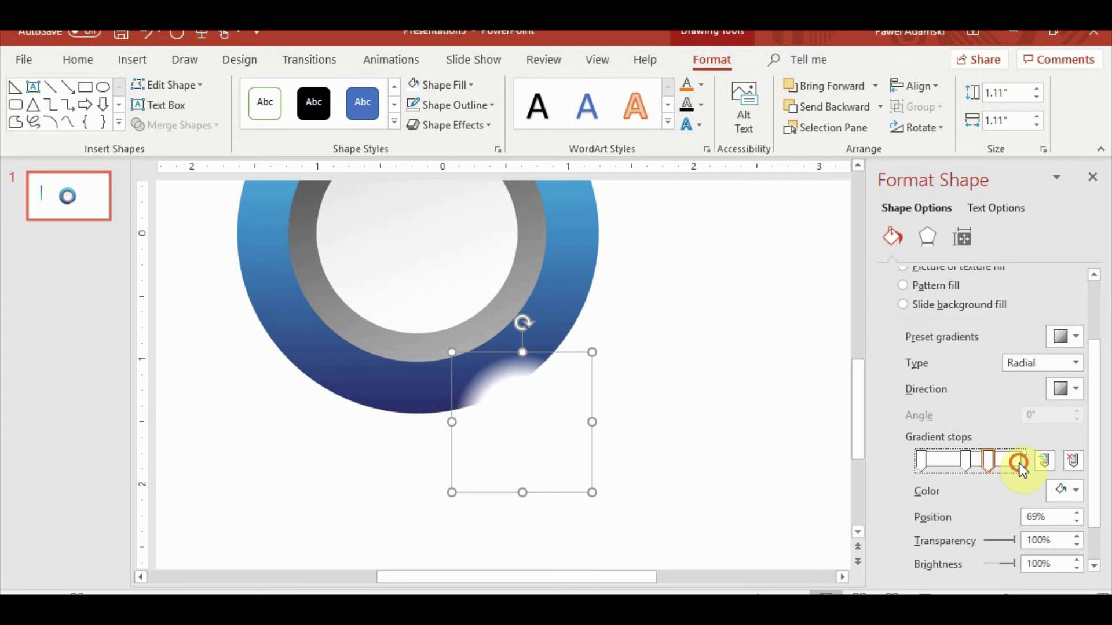
pyautogui.click(986, 462)
pyautogui.click(1076, 545)
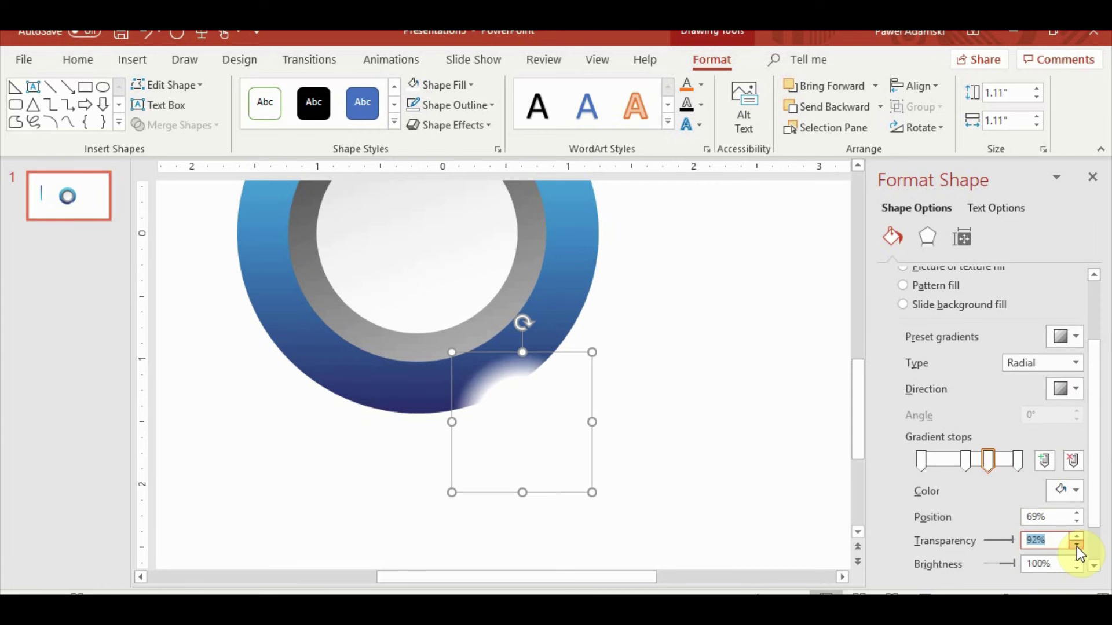
pyautogui.click(1076, 547)
pyautogui.click(1076, 547)
pyautogui.click(1076, 546)
pyautogui.click(1020, 462)
pyautogui.moveTo(1019, 462); pyautogui.dragTo(990, 458)
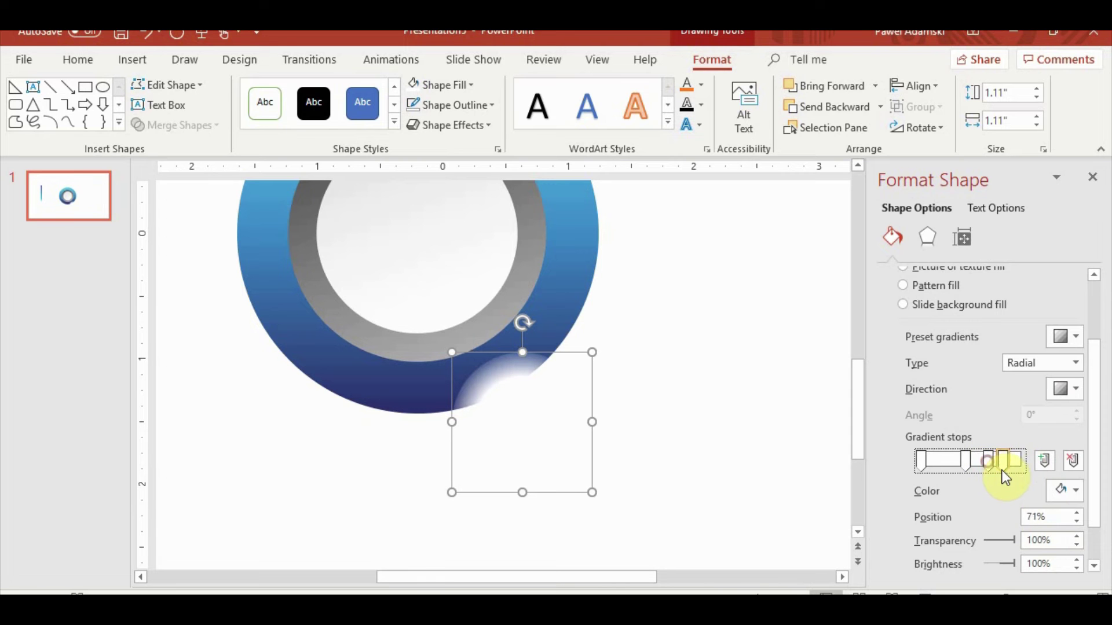
pyautogui.click(985, 459)
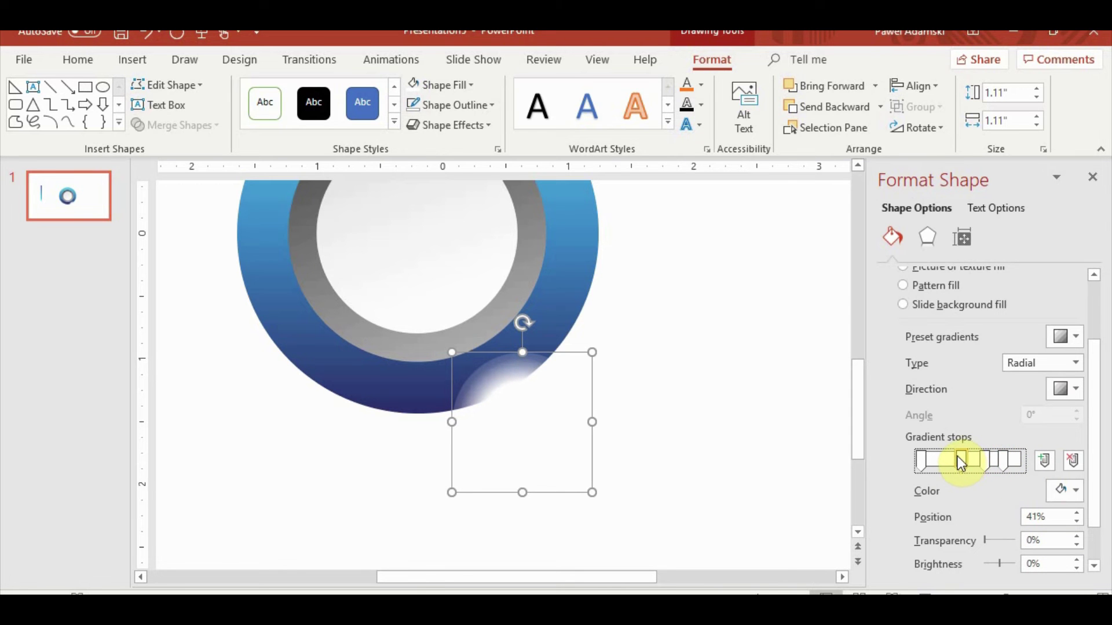
pyautogui.moveTo(988, 461); pyautogui.dragTo(988, 459)
# Deselect the circle to preview the soft glow, then reselect the highlight.
pyautogui.click(702, 463)
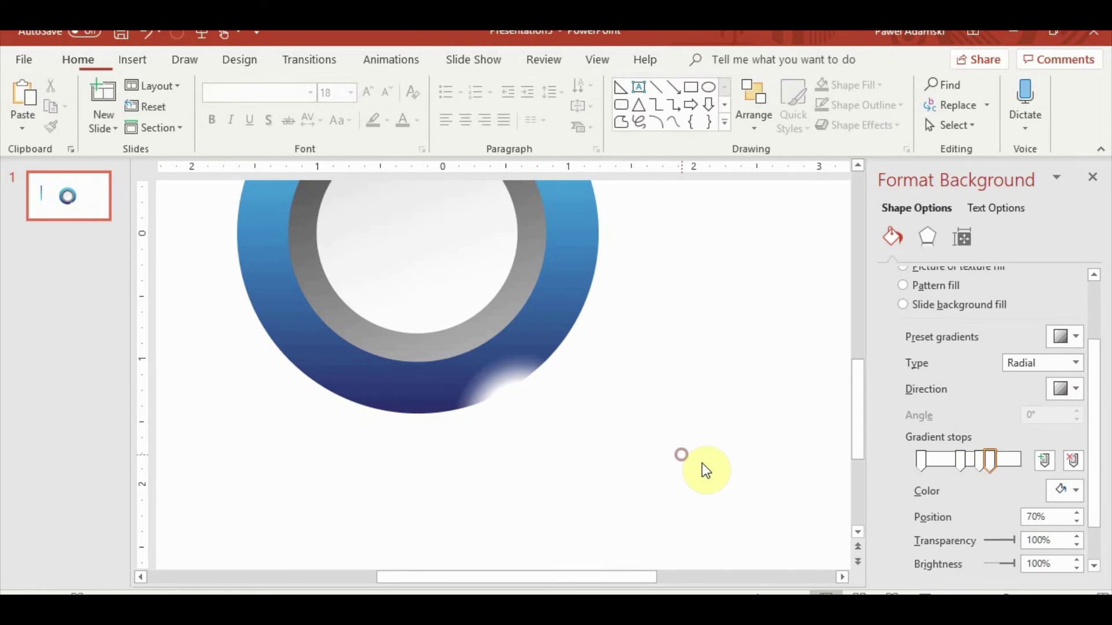
pyautogui.keyDown('ctrl'); pyautogui.scroll(-3, 702, 432); pyautogui.keyUp('ctrl')
pyautogui.keyDown('ctrl'); pyautogui.scroll(3, 585, 489); pyautogui.keyUp('ctrl')
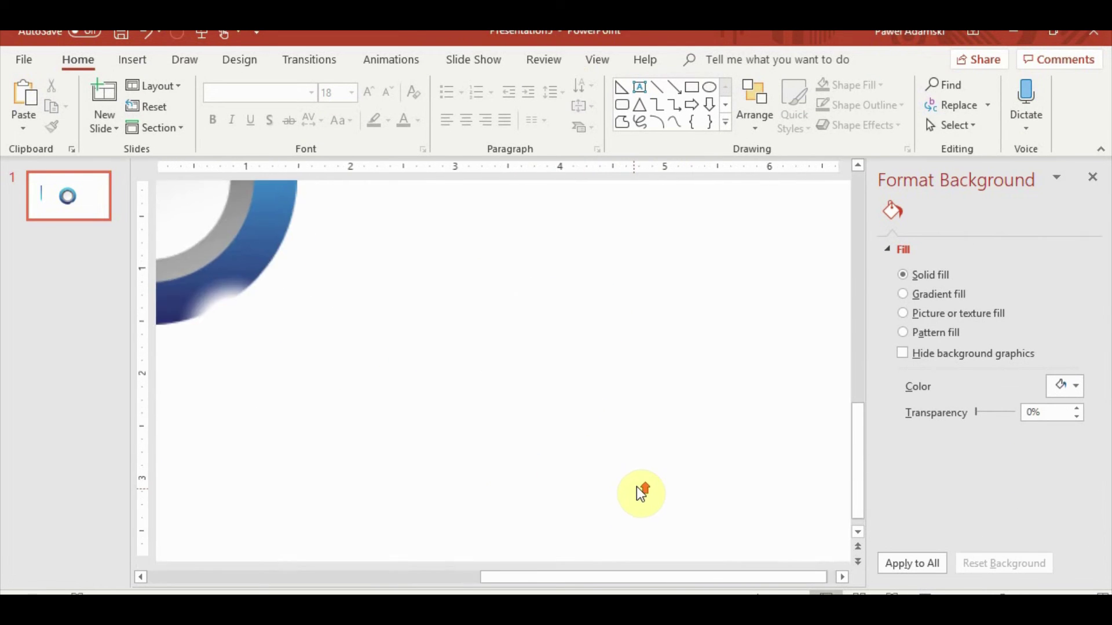
pyautogui.keyDown('ctrl'); pyautogui.scroll(-2, 454, 437); pyautogui.keyUp('ctrl')
pyautogui.click(465, 431)
pyautogui.keyDown('ctrl'); pyautogui.scroll(3, 548, 467); pyautogui.keyUp('ctrl')
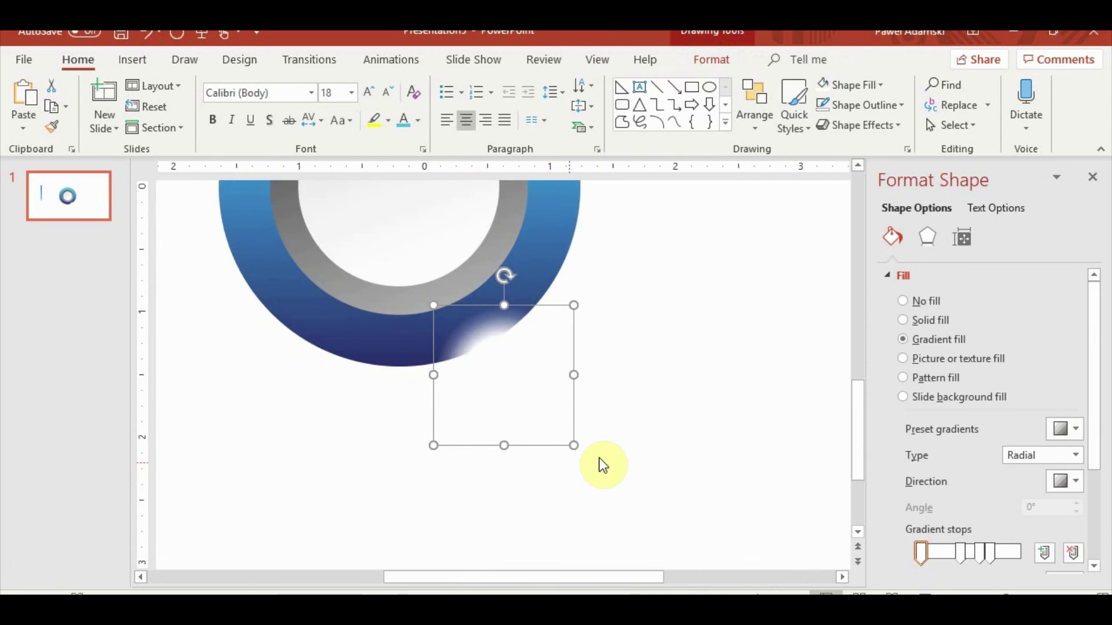
# Apply a blue Glow variation to the highlight circle.
pyautogui.click(709, 59)
pyautogui.click(475, 128)
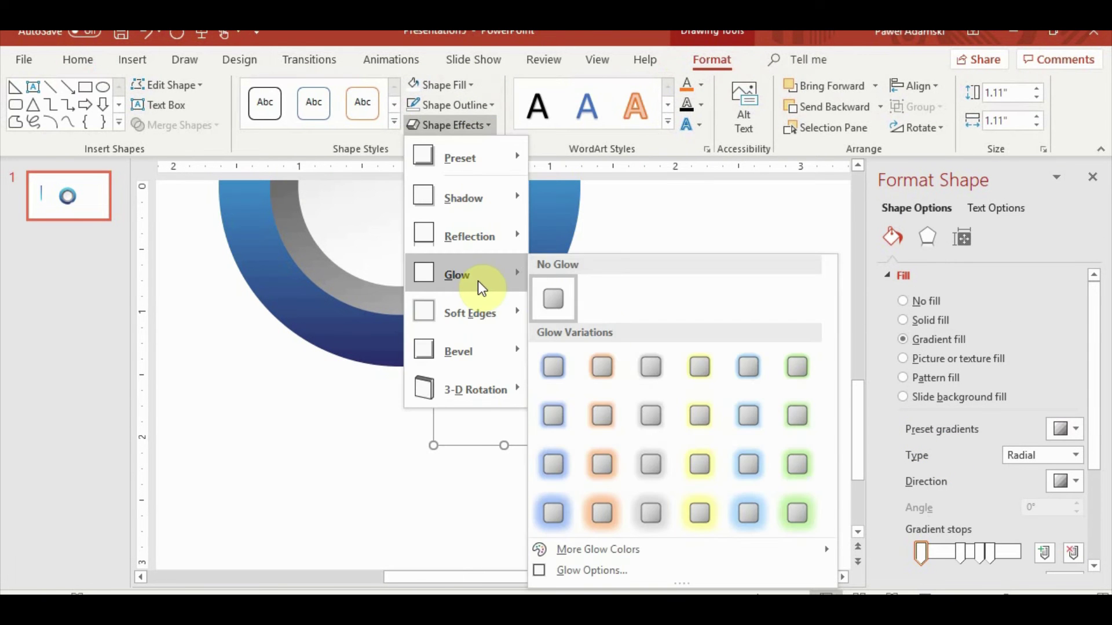
pyautogui.click(554, 364)
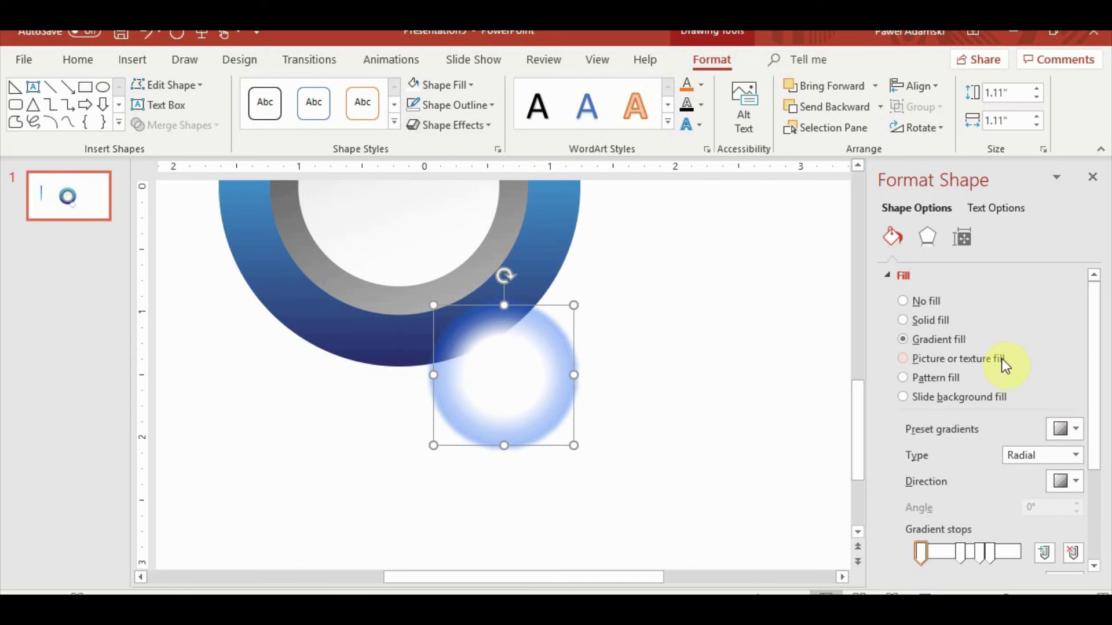
# Set the glow colour to white with 90% transparency.
pyautogui.click(926, 242)
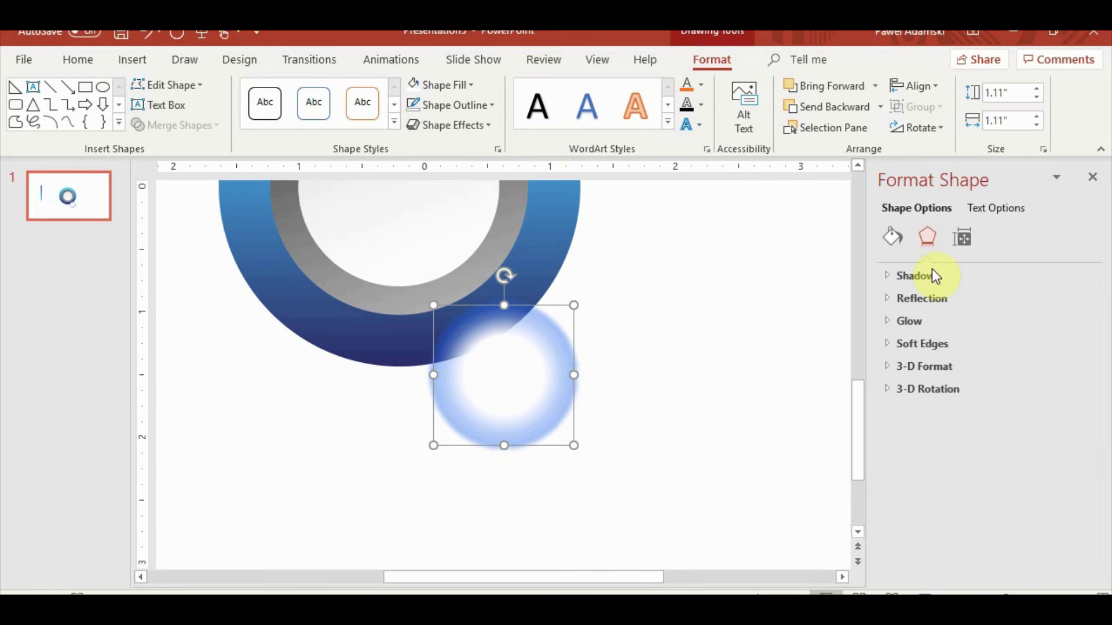
pyautogui.click(912, 322)
pyautogui.click(1064, 373)
pyautogui.click(968, 408)
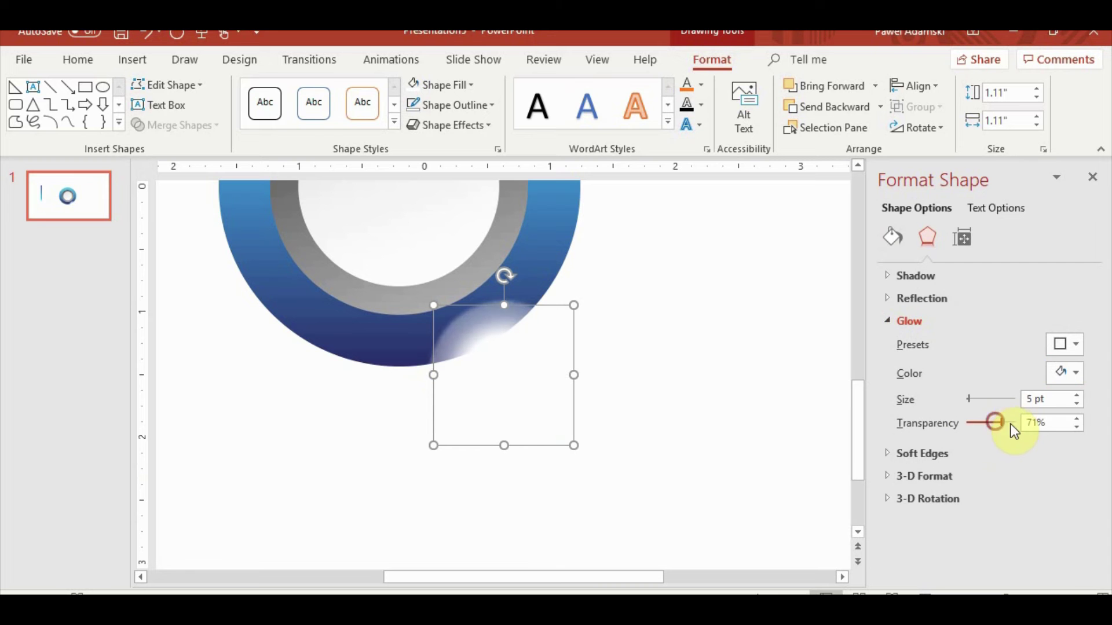
pyautogui.moveTo(1010, 424); pyautogui.dragTo(1006, 425)
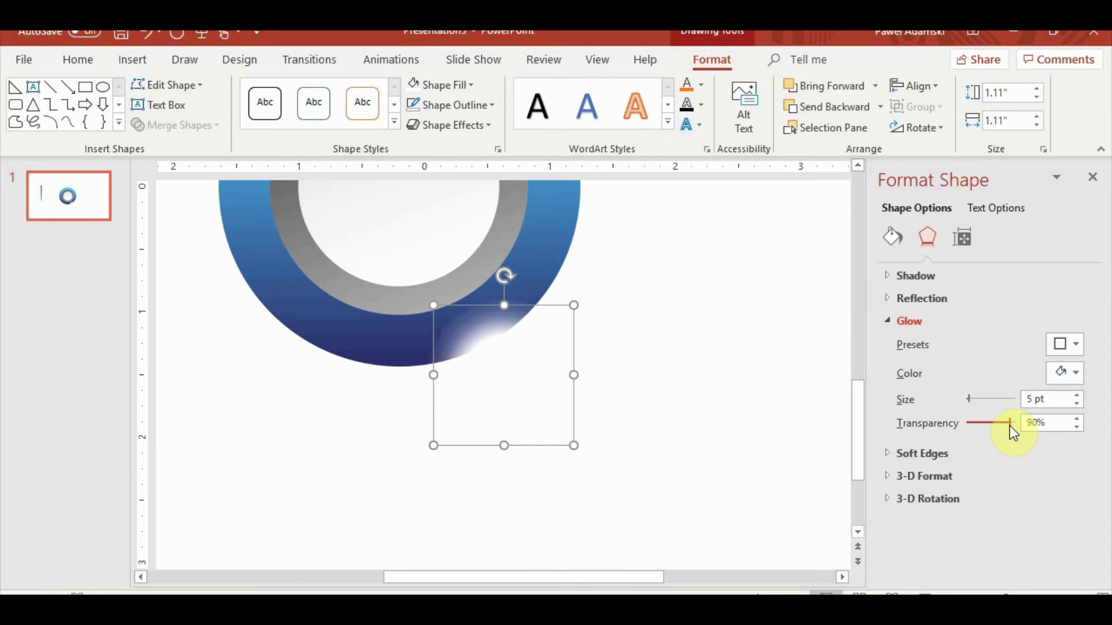
pyautogui.click(682, 452)
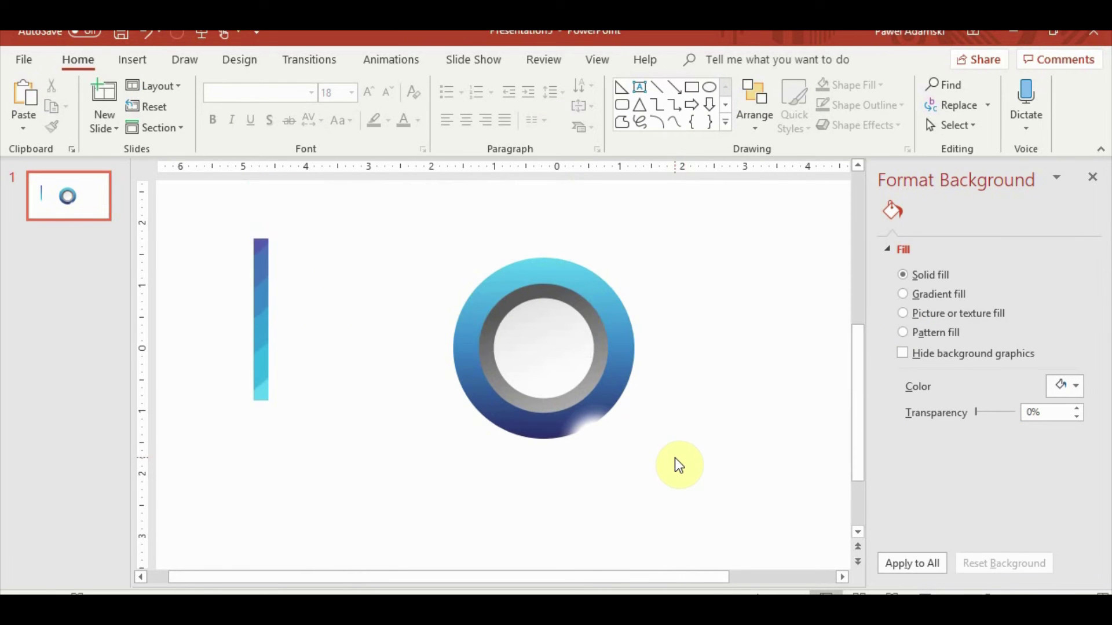
# Move the soft white highlight onto the ring's lower edge, undoing an unwanted rotation.
pyautogui.click(591, 452)
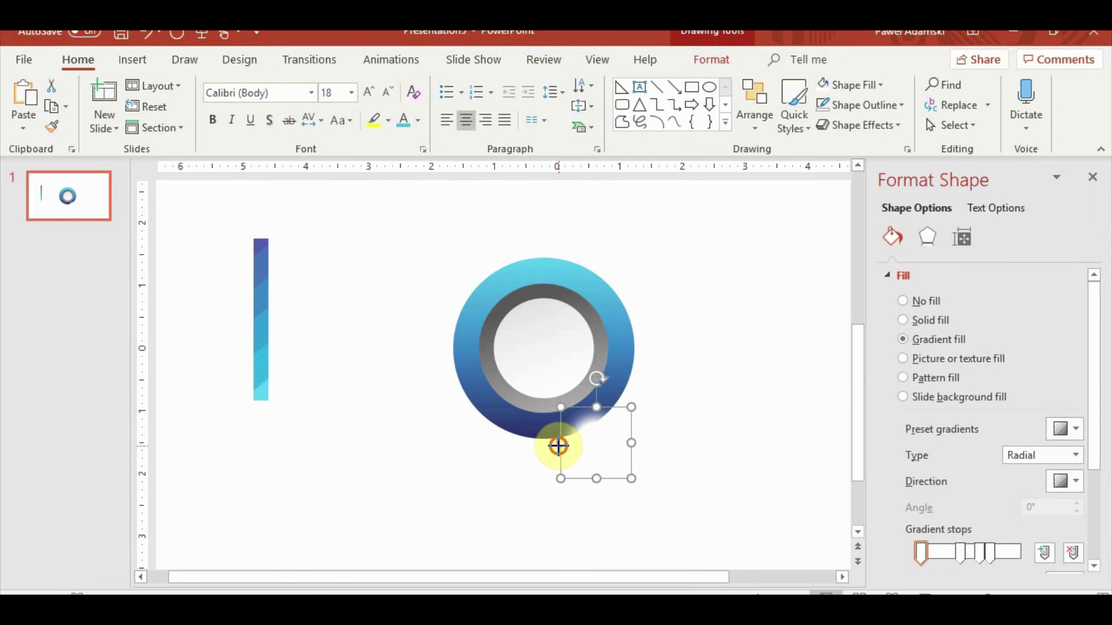
pyautogui.moveTo(583, 452)
pyautogui.mouseDown()
pyautogui.moveTo(627, 437)
pyautogui.moveTo(590, 392)
pyautogui.mouseUp()
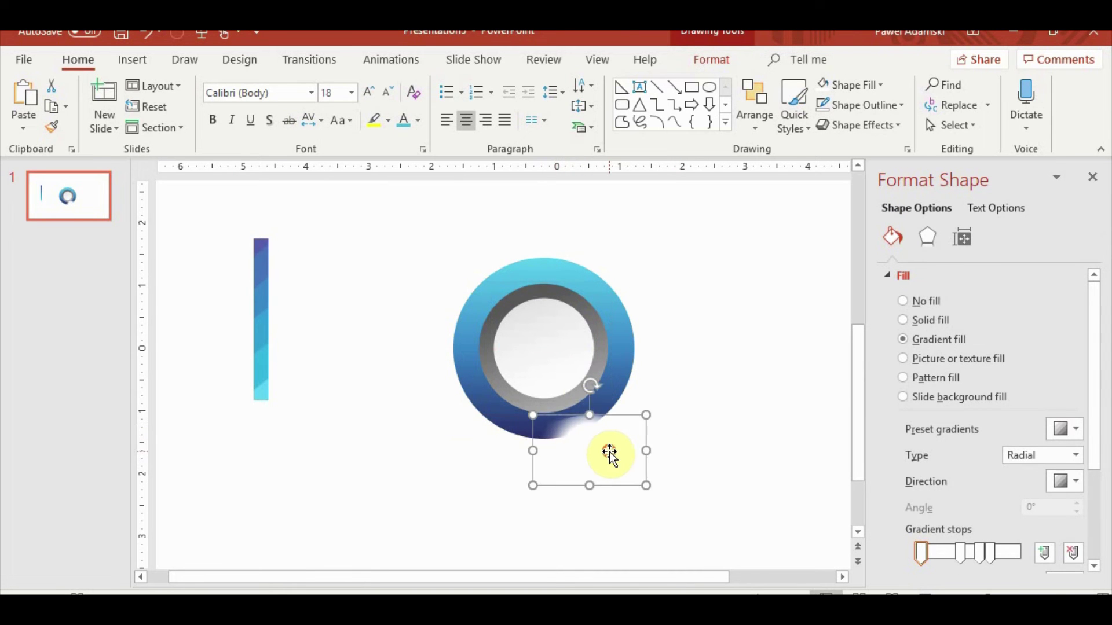
pyautogui.click(592, 392)
pyautogui.click(601, 521)
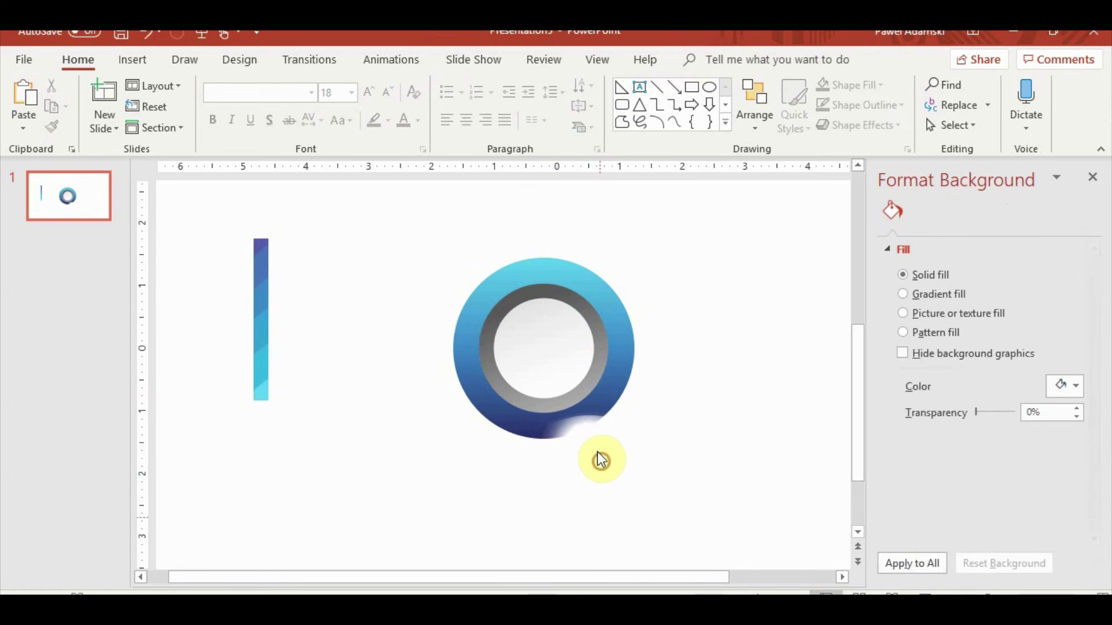
pyautogui.click(601, 455)
pyautogui.moveTo(589, 385)
pyautogui.mouseDown()
pyautogui.moveTo(561, 397)
pyautogui.moveTo(589, 452)
pyautogui.mouseUp()
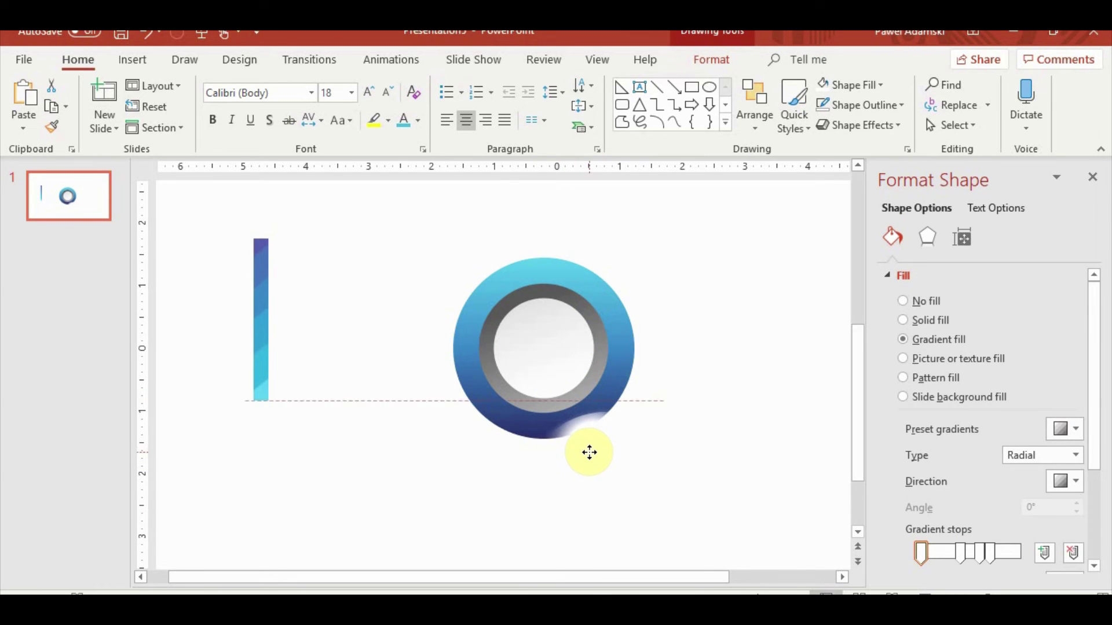
pyautogui.moveTo(589, 452); pyautogui.dragTo(588, 453)
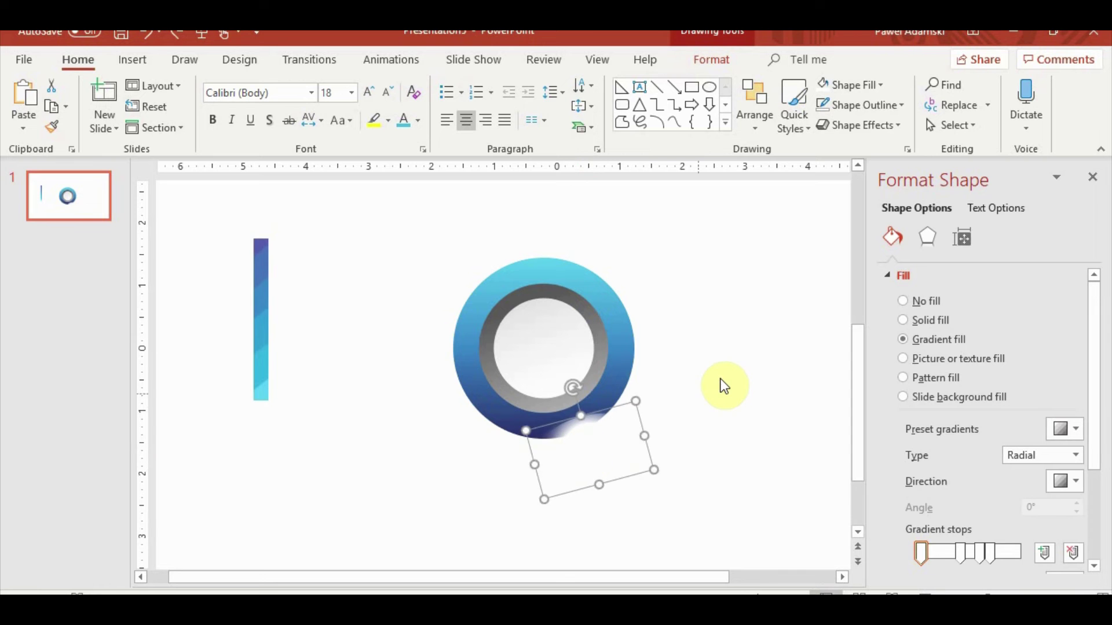
pyautogui.hotkey('ctrl', 'z')
pyautogui.hotkey('ctrl', 'z')
pyautogui.hotkey('ctrl', 'z')
pyautogui.hotkey('ctrl', 'z')
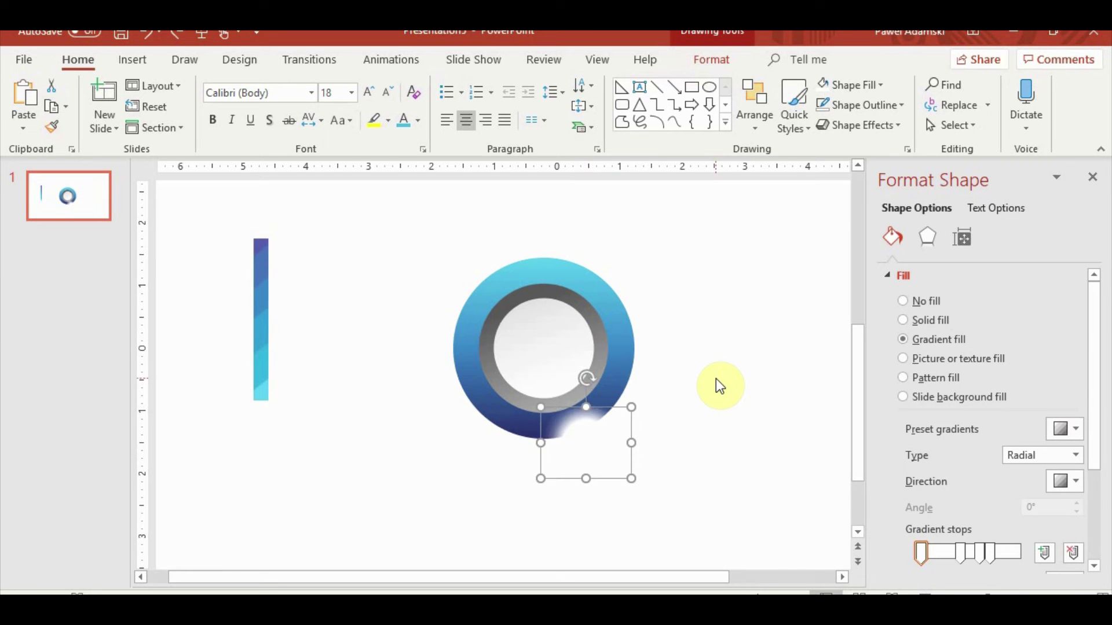
pyautogui.hotkey('ctrl', 'z')
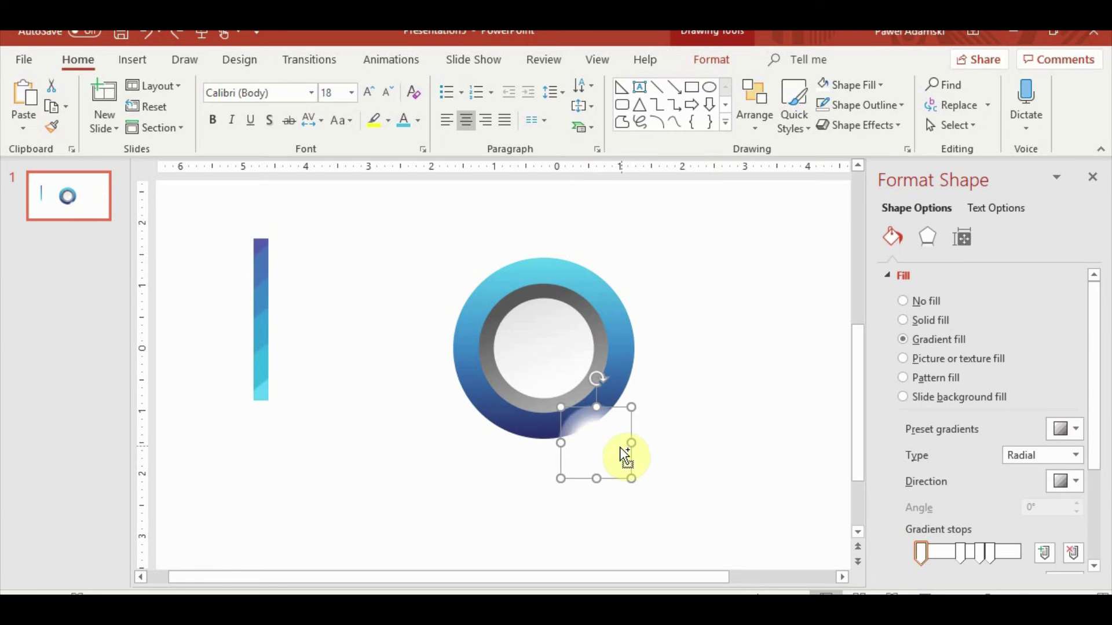
pyautogui.moveTo(621, 451)
pyautogui.mouseDown()
pyautogui.moveTo(550, 401)
pyautogui.moveTo(596, 454)
pyautogui.mouseUp()
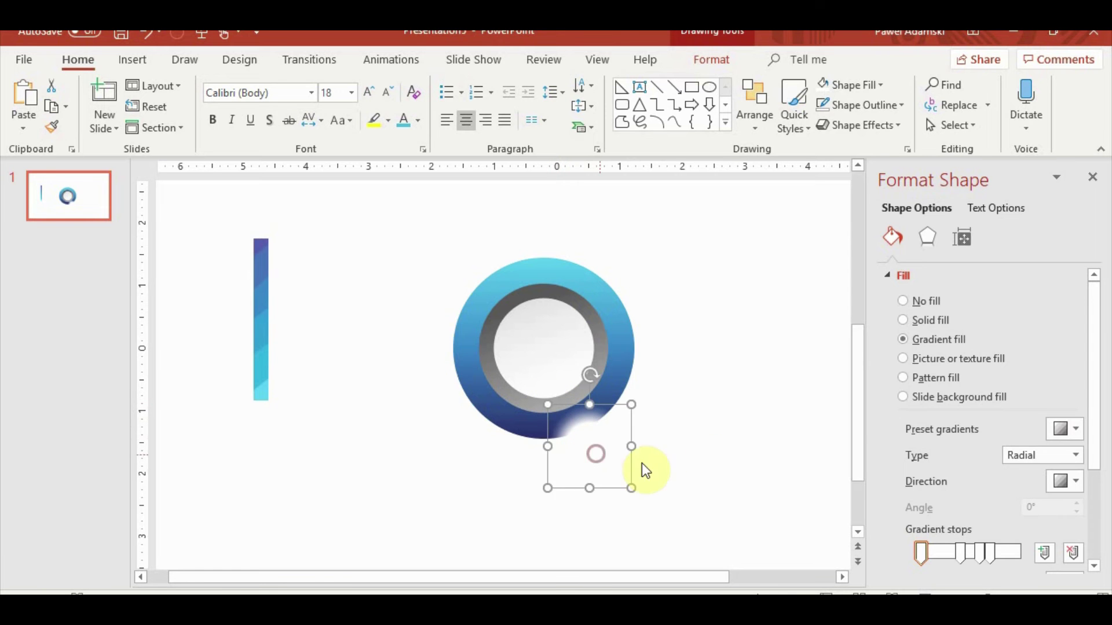
# Duplicate the highlight and drag the copy to the ring's lower-left edge.
pyautogui.click(706, 455)
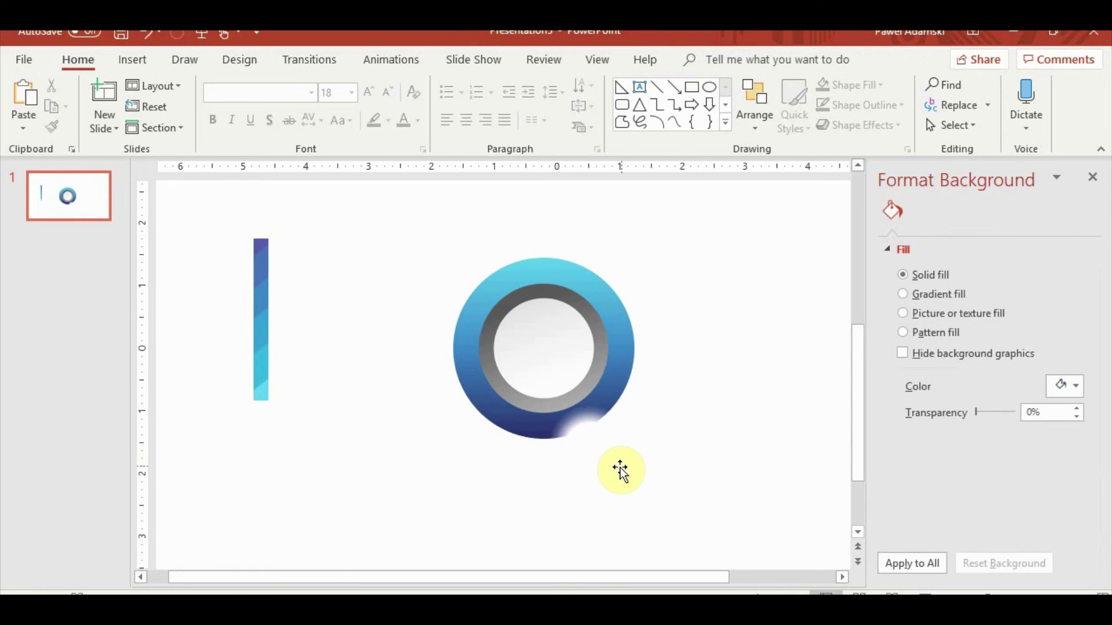
pyautogui.click(599, 449)
pyautogui.hotkey('ctrl', 'c')
pyautogui.hotkey('ctrl', 'v')
pyautogui.moveTo(601, 447)
pyautogui.mouseDown()
pyautogui.moveTo(508, 429)
pyautogui.moveTo(571, 409)
pyautogui.mouseUp()
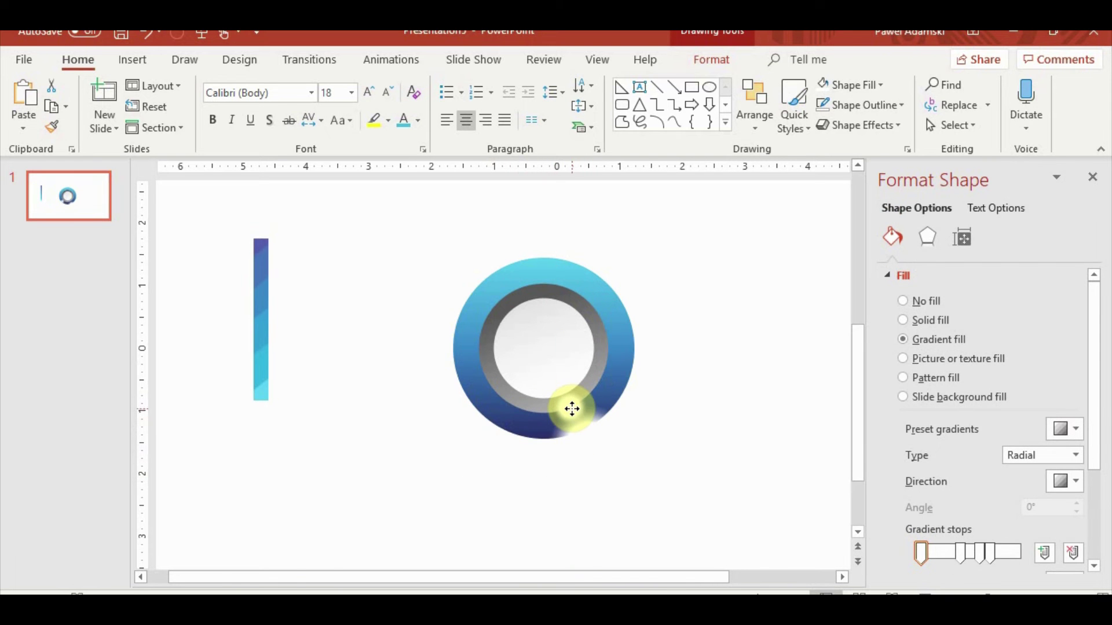
# Send the lower highlight behind the ring and nudge it into place along the lower edge.
pyautogui.click(742, 55)
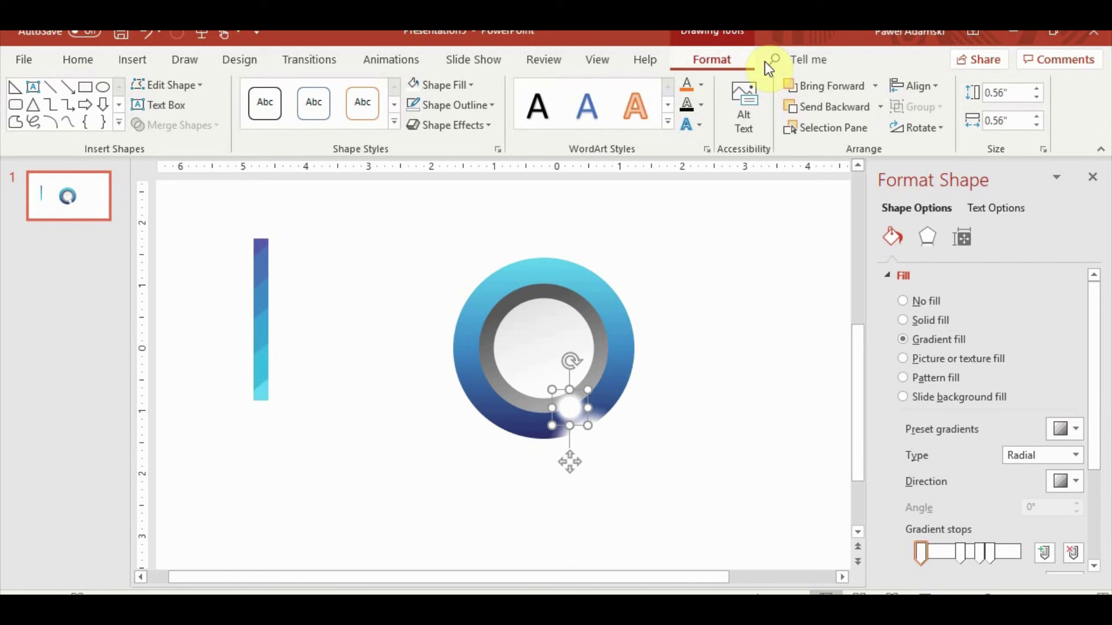
pyautogui.click(836, 105)
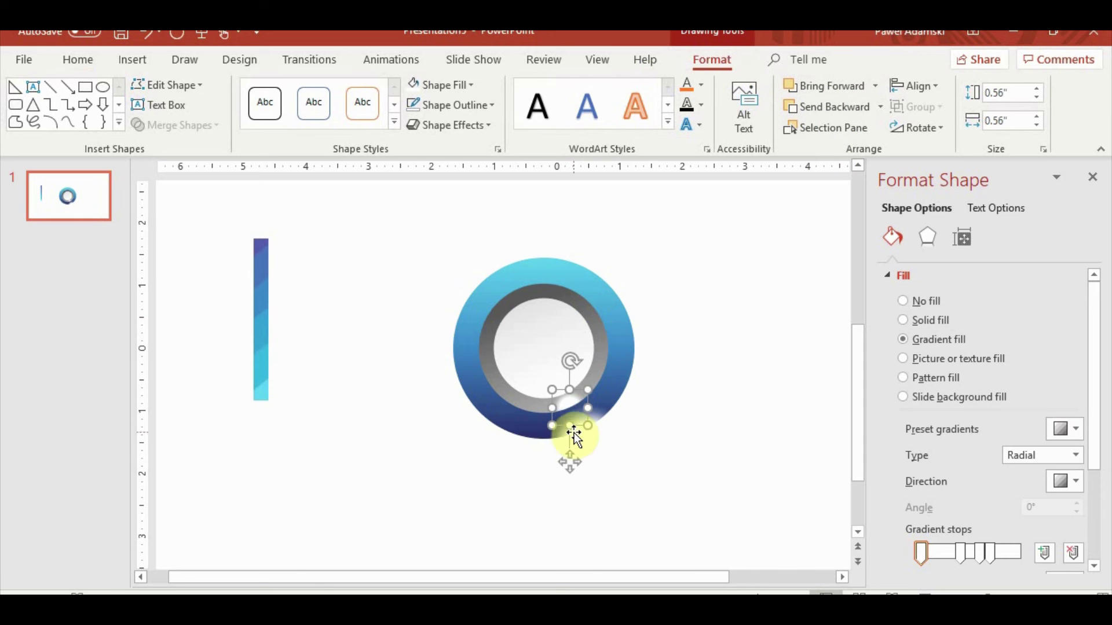
pyautogui.moveTo(573, 434)
pyautogui.mouseDown()
pyautogui.moveTo(571, 405)
pyautogui.moveTo(572, 426)
pyautogui.mouseUp()
pyautogui.click(723, 461)
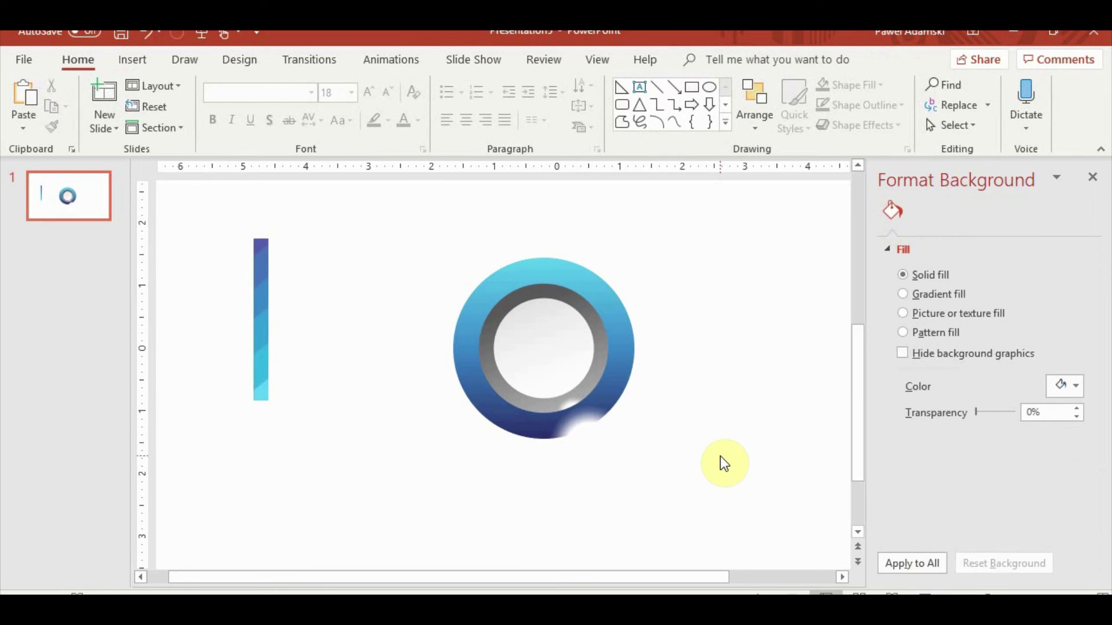
pyautogui.click(570, 405)
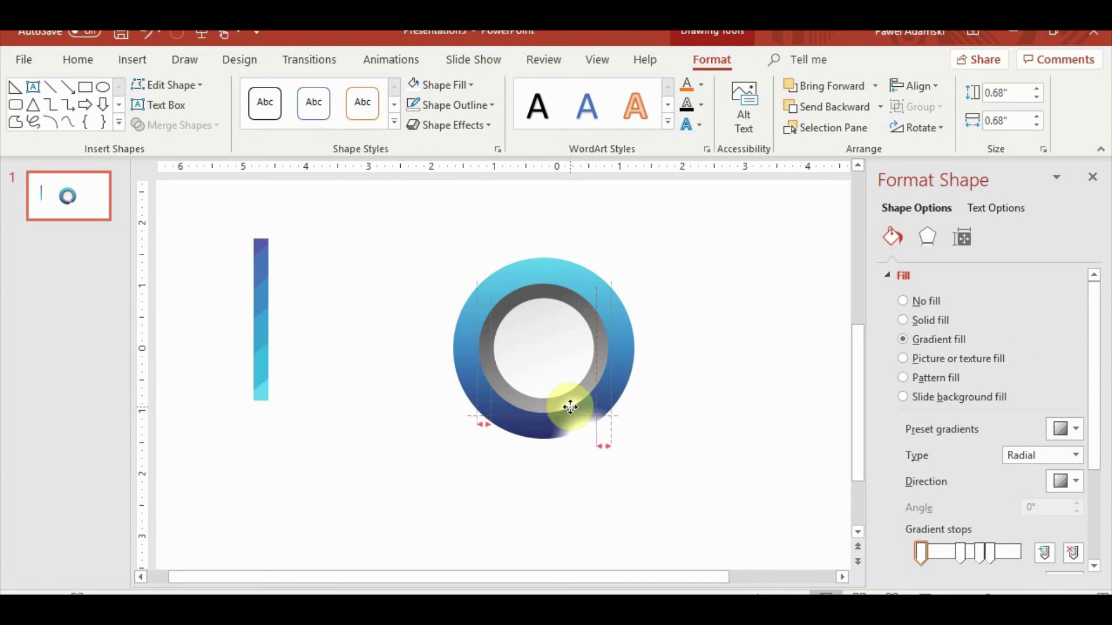
pyautogui.moveTo(571, 407); pyautogui.dragTo(571, 407)
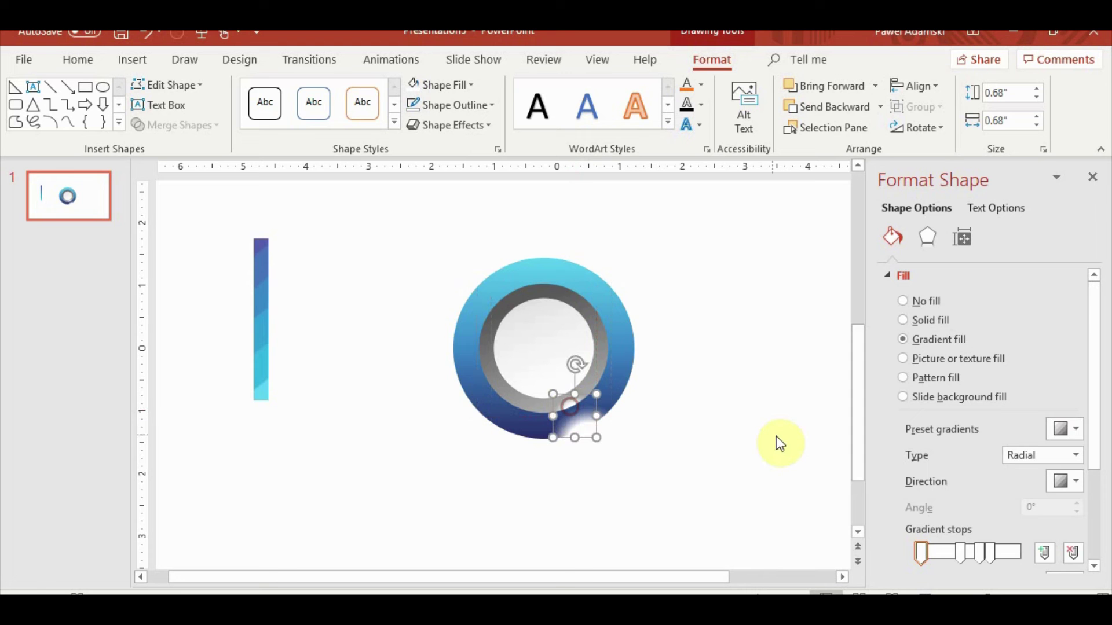
pyautogui.press('Up')
pyautogui.press('Left')
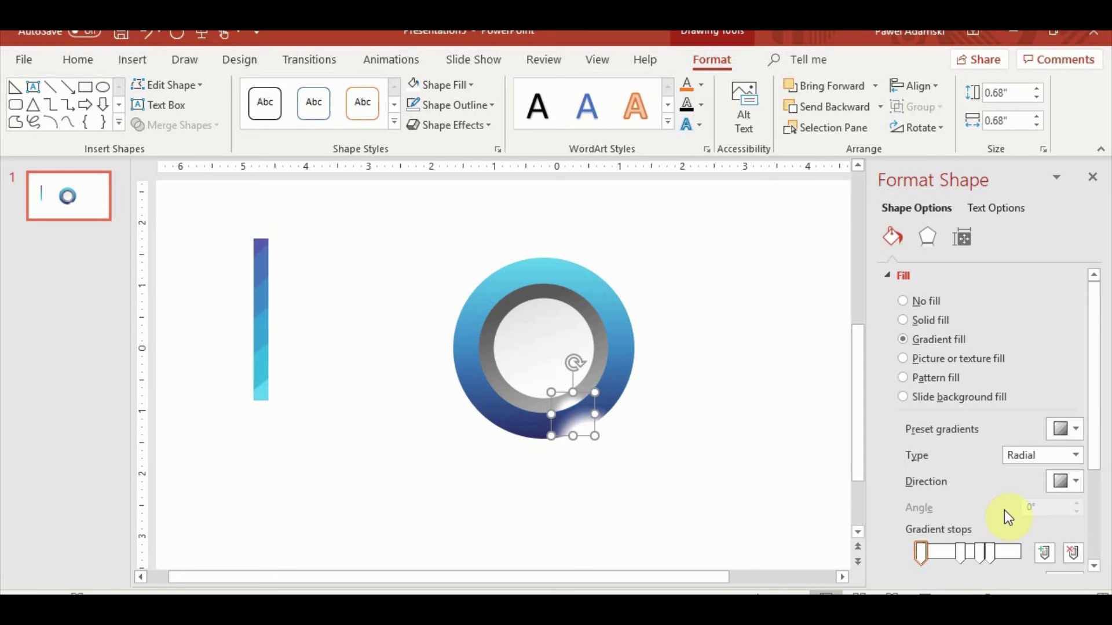
# Add a gradient stop to the highlight and shift its middle stop slightly left.
pyautogui.moveTo(957, 558); pyautogui.dragTo(954, 557)
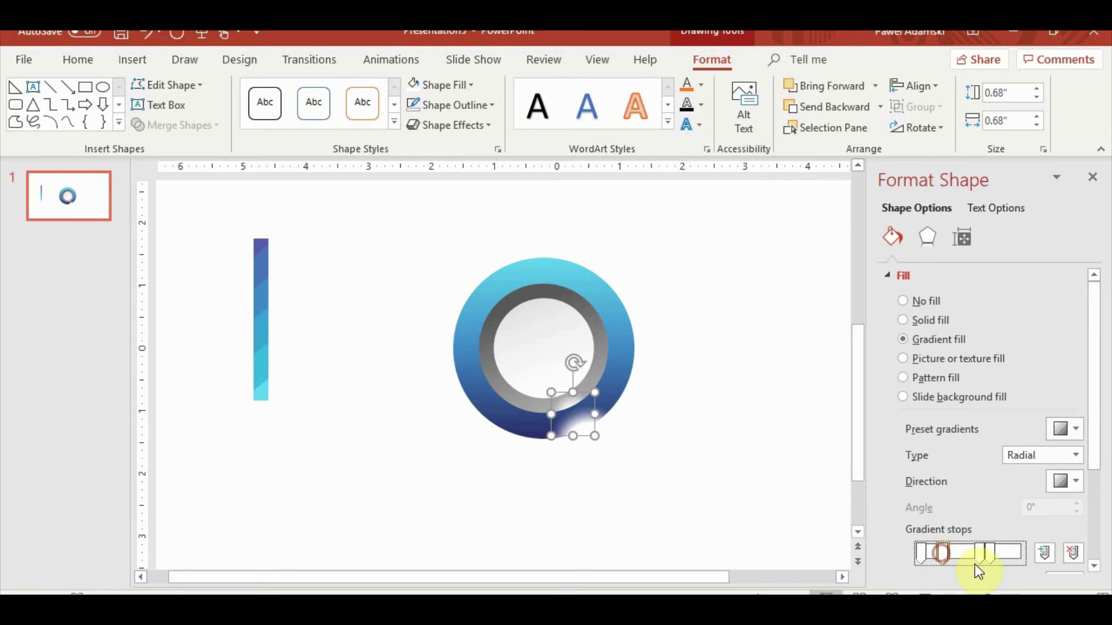
pyautogui.click(971, 553)
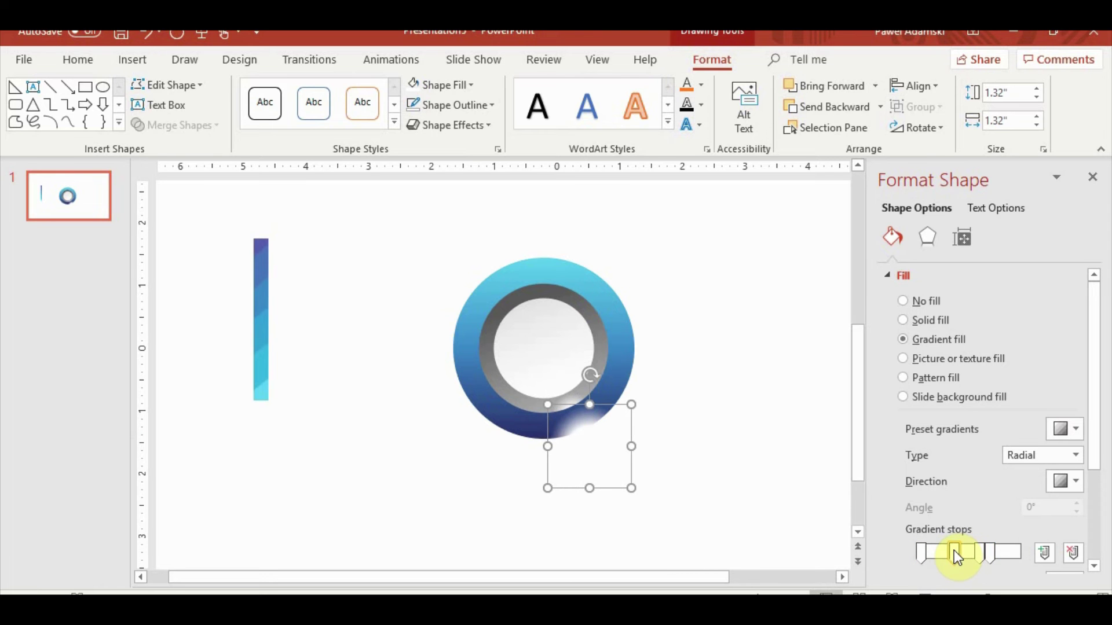
pyautogui.moveTo(954, 552); pyautogui.dragTo(949, 550)
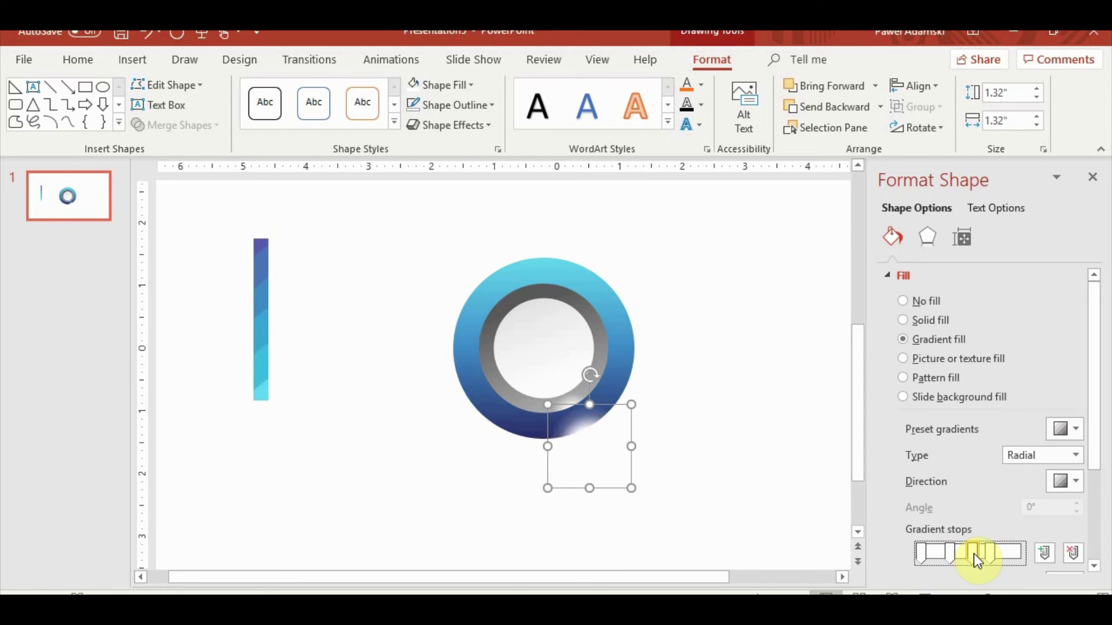
pyautogui.click(730, 401)
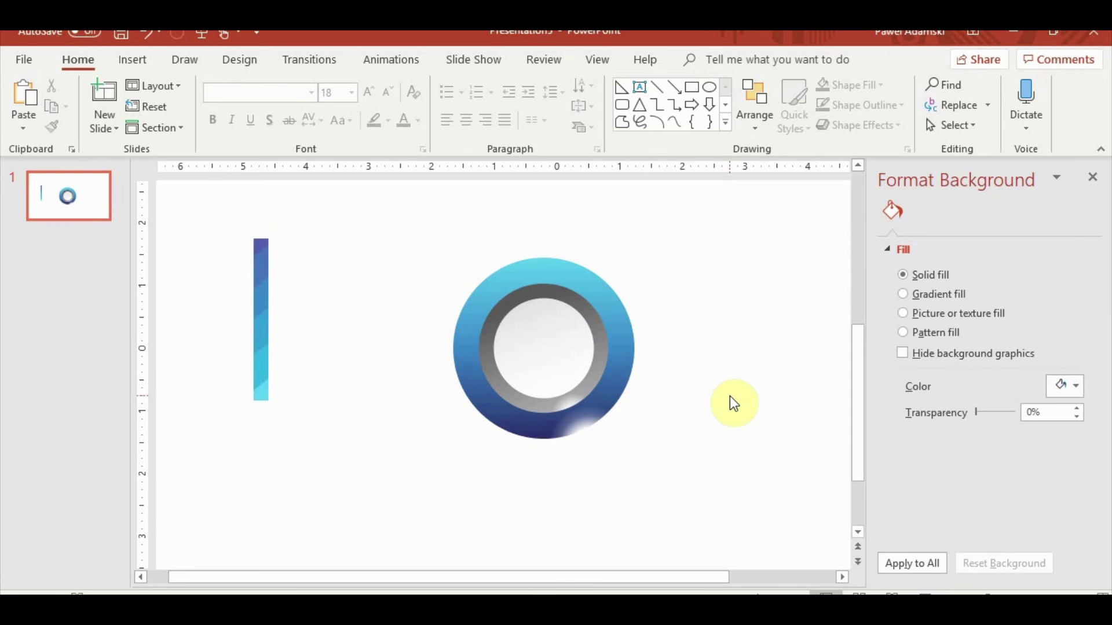
# Paste a copy of the highlight onto the ring's top-left edge.
pyautogui.press('Tab')
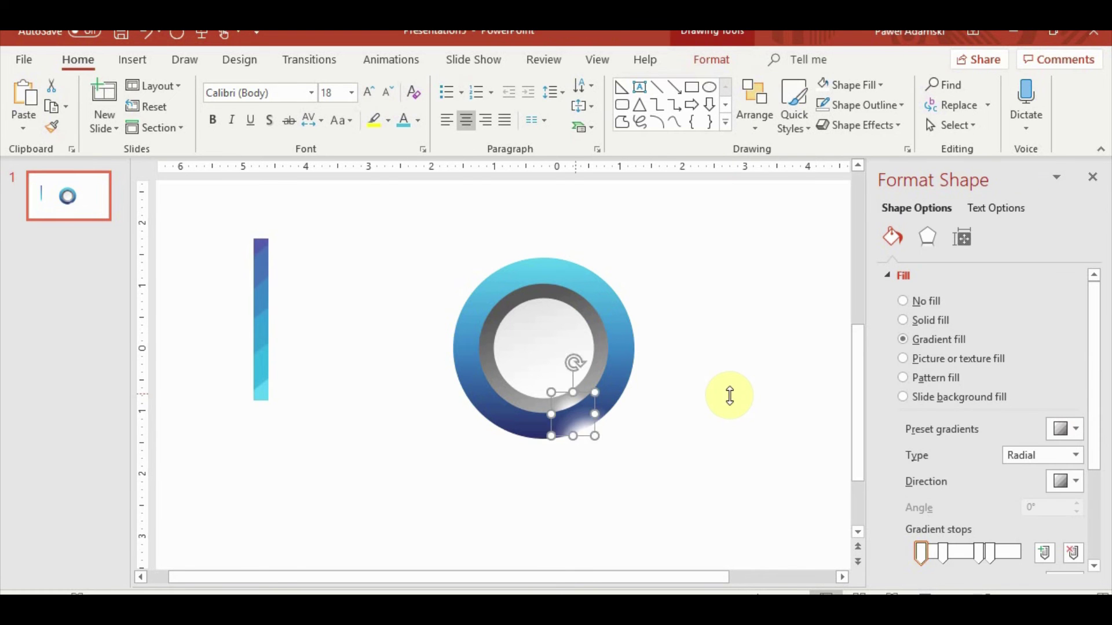
pyautogui.hotkey('ctrl', 'c')
pyautogui.hotkey('ctrl', 'v')
pyautogui.moveTo(582, 417); pyautogui.dragTo(502, 287)
# Send the copied top-left highlight behind the ring.
pyautogui.click(709, 59)
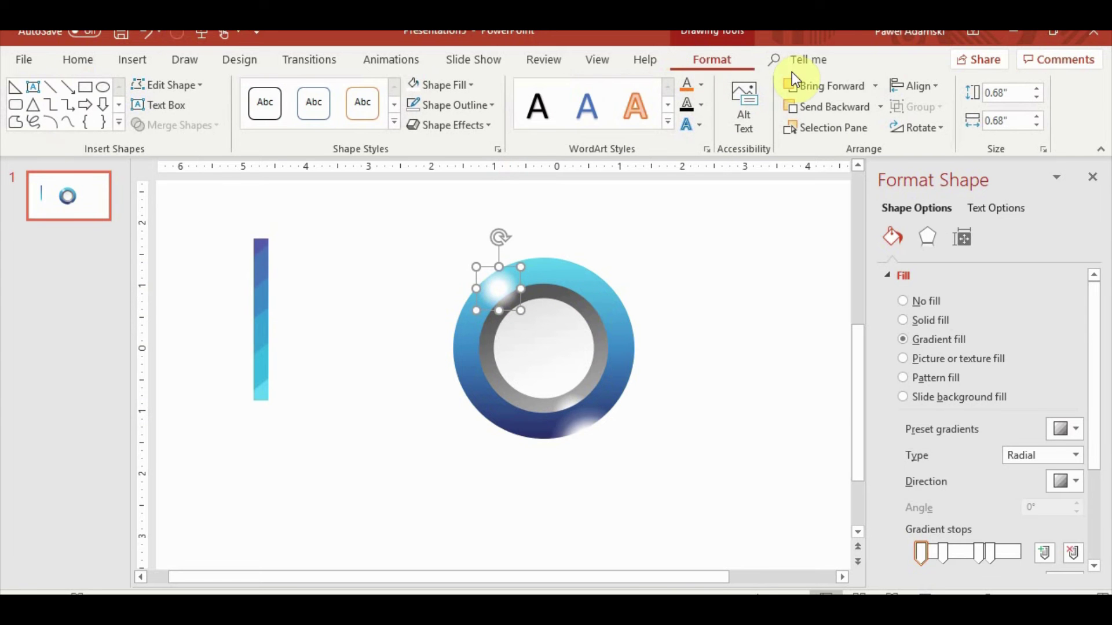
pyautogui.click(807, 107)
pyautogui.click(795, 359)
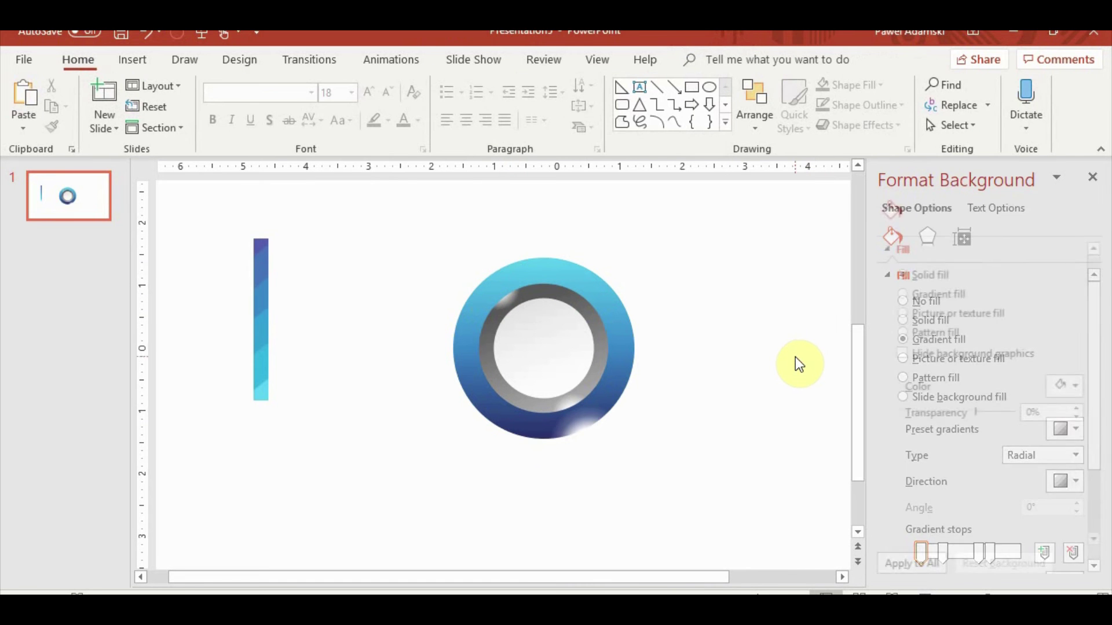
# Copy the bottom-right glow, shrink it slightly and place it on the ring's top-left edge.
pyautogui.click(573, 428)
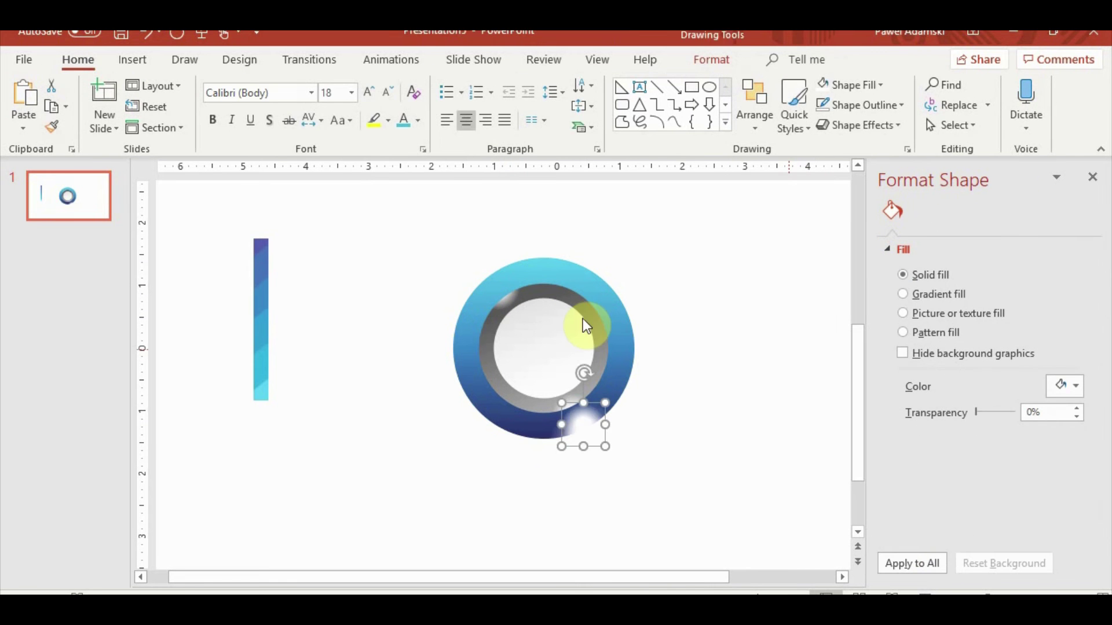
pyautogui.moveTo(572, 426); pyautogui.dragTo(449, 268)
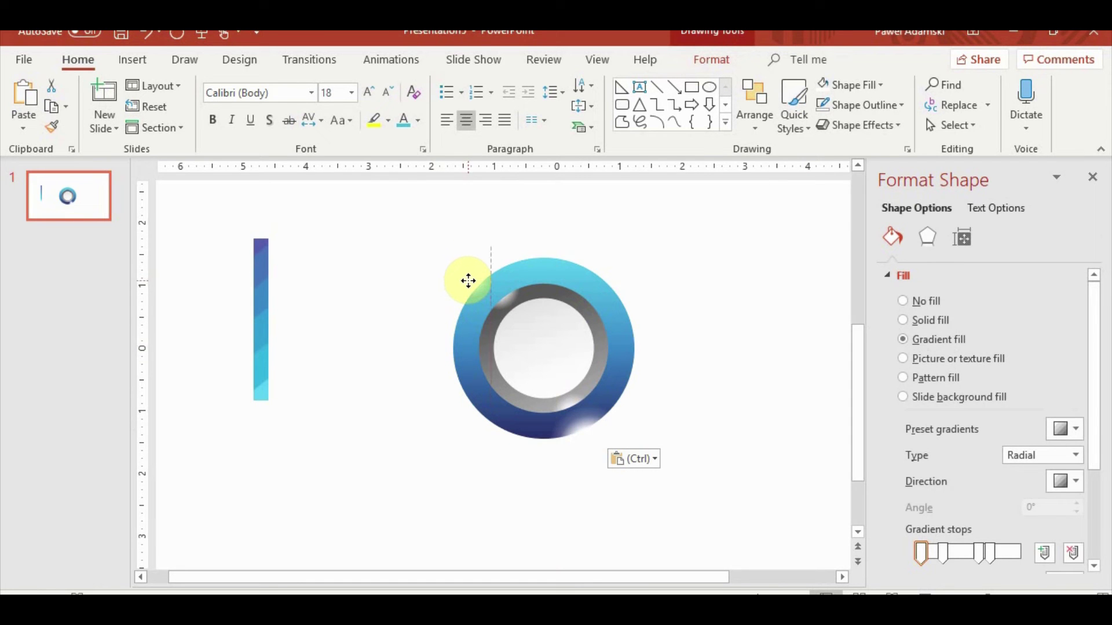
pyautogui.click(473, 278)
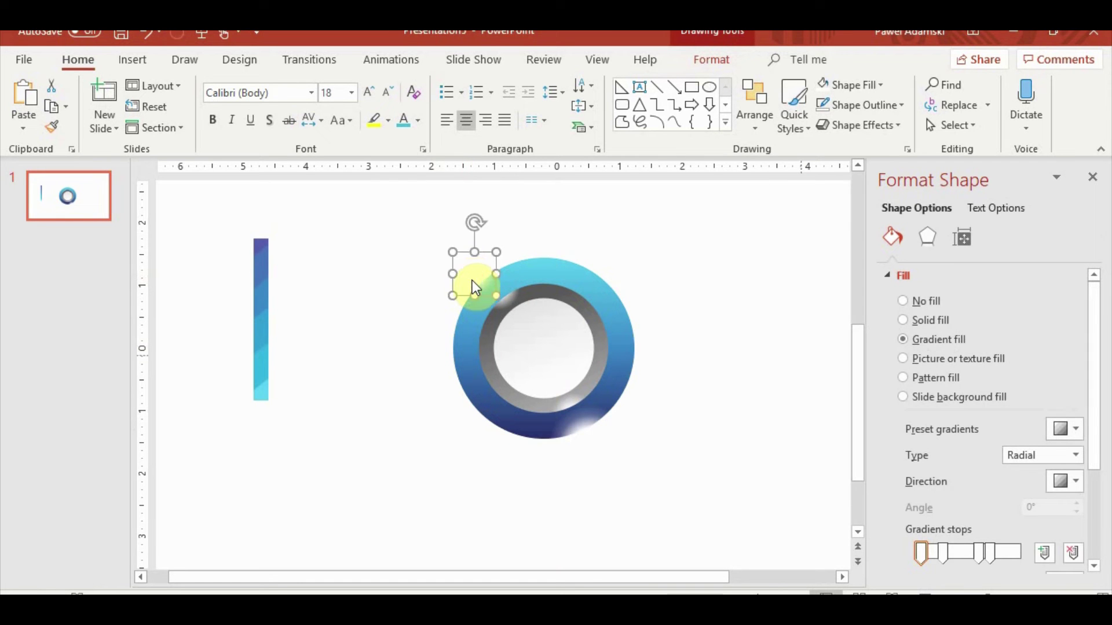
pyautogui.moveTo(472, 280); pyautogui.dragTo(466, 271)
pyautogui.scroll(5, 489, 370)
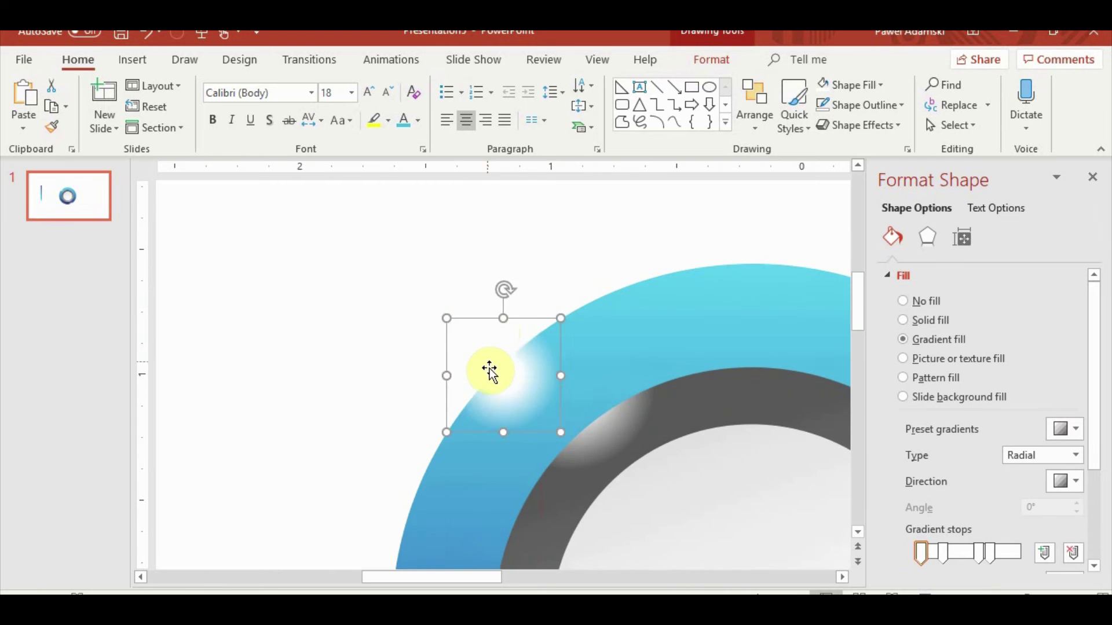
pyautogui.moveTo(489, 370)
pyautogui.mouseDown()
pyautogui.moveTo(473, 368)
pyautogui.moveTo(479, 356)
pyautogui.mouseUp()
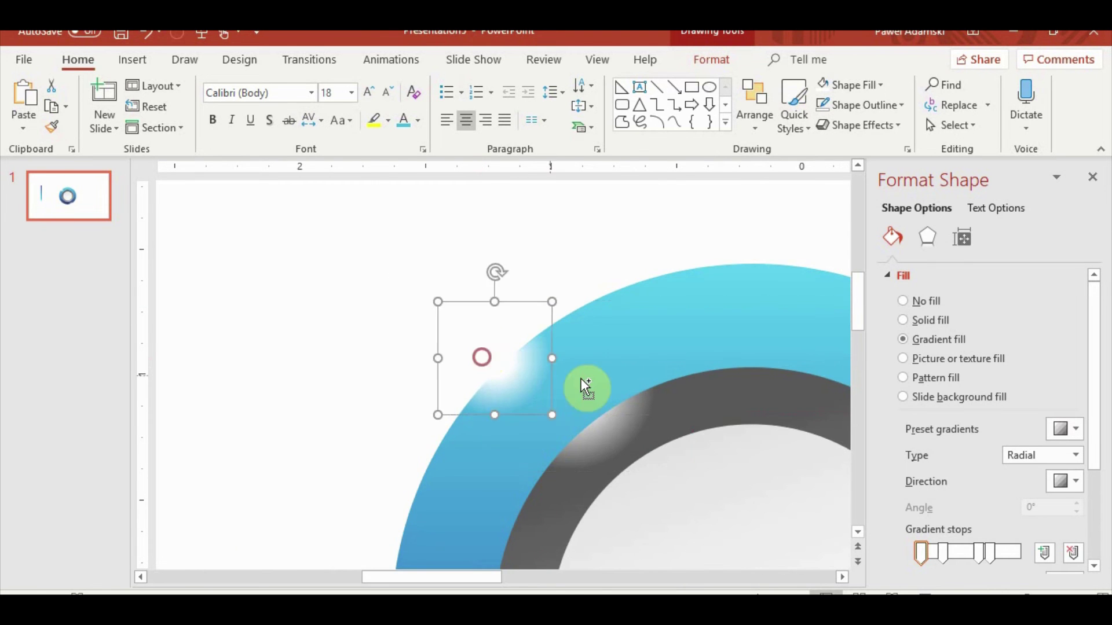
pyautogui.scroll(-5, 583, 377)
# Paste another glow copy and position it on the ring's upper-right edge.
pyautogui.hotkey('ctrl', 'v')
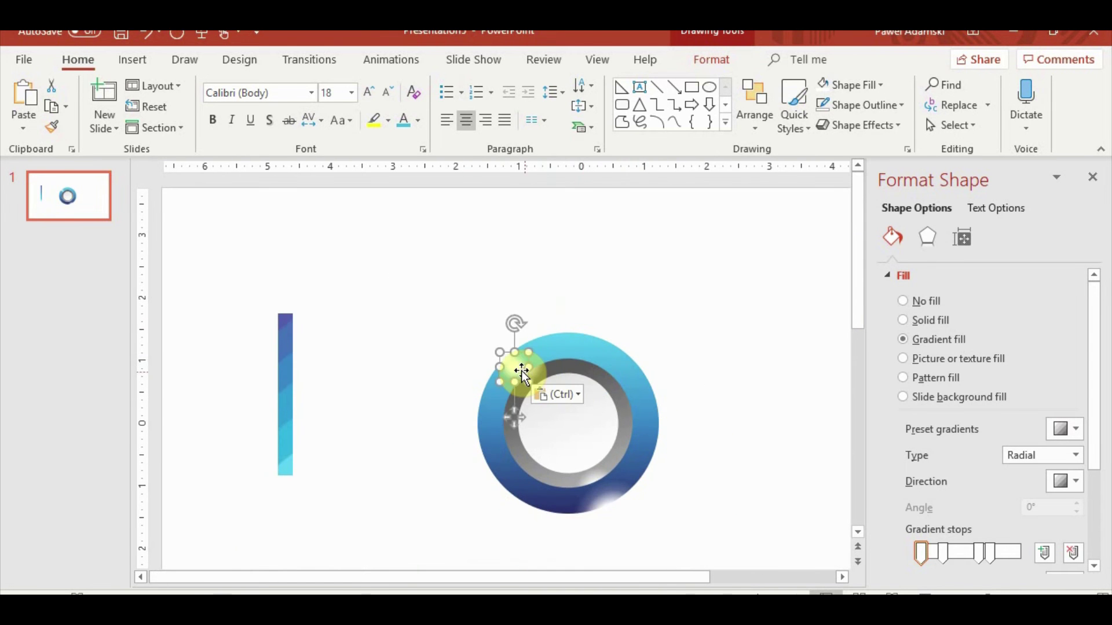
pyautogui.click(666, 363)
pyautogui.click(638, 360)
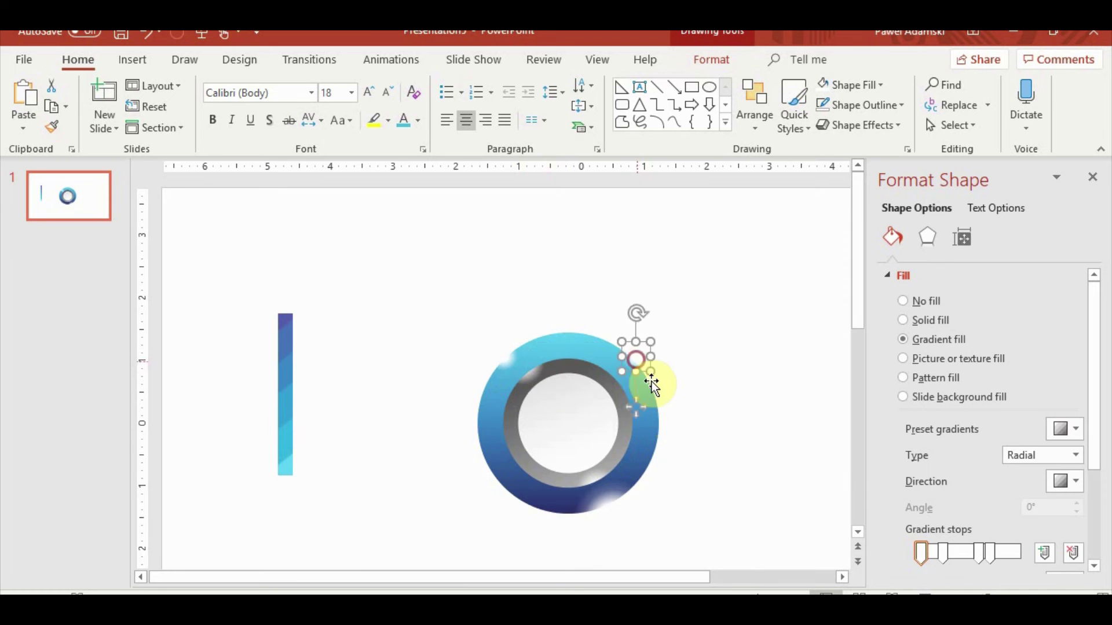
pyautogui.keyDown('ctrl'); pyautogui.scroll(5, 642, 377); pyautogui.keyUp('ctrl')
pyautogui.hotkey('ctrl', 'v')
pyautogui.moveTo(543, 377)
pyautogui.mouseDown()
pyautogui.moveTo(545, 437)
pyautogui.moveTo(581, 450)
pyautogui.mouseUp()
pyautogui.moveTo(616, 504)
pyautogui.mouseDown()
pyautogui.moveTo(554, 450)
pyautogui.moveTo(572, 473)
pyautogui.mouseUp()
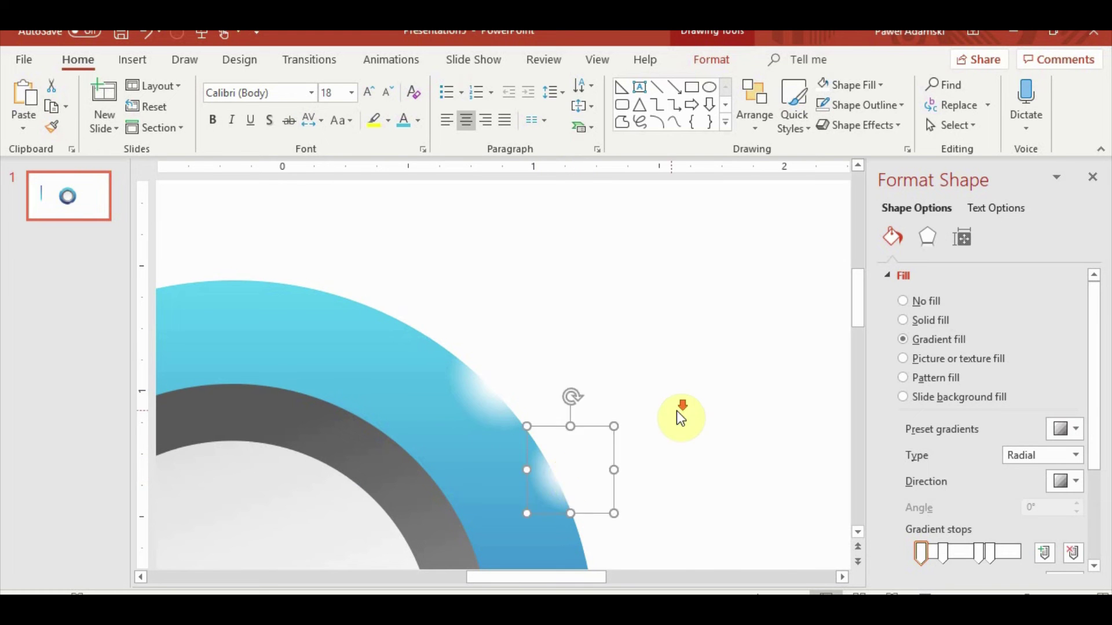
pyautogui.scroll(-5, 676, 508)
pyautogui.click(656, 448)
pyautogui.scroll(1, 655, 448)
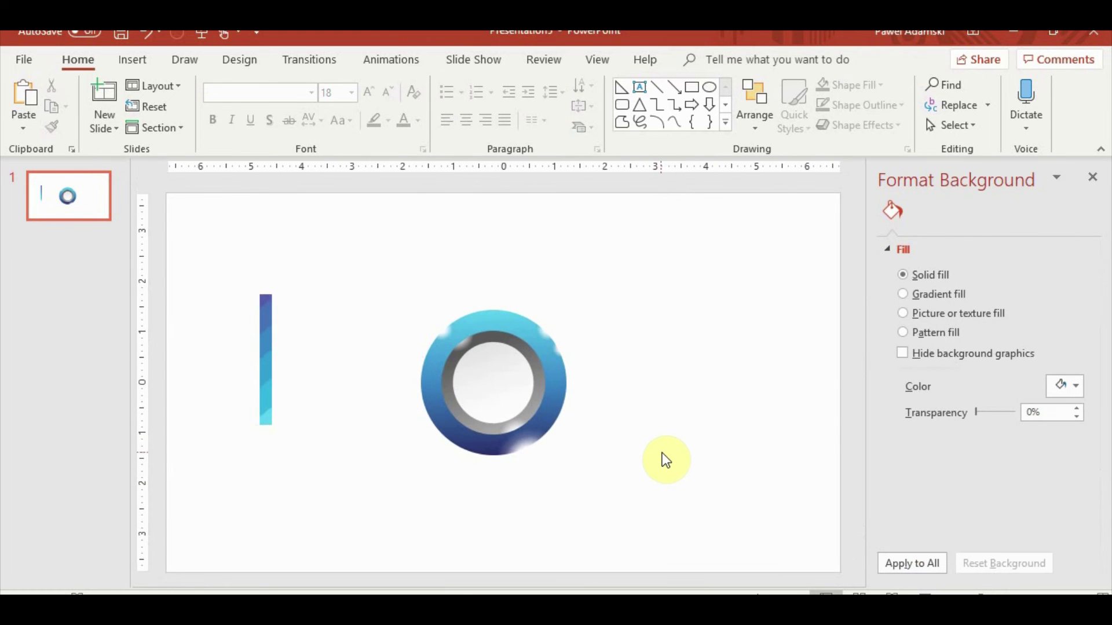
pyautogui.scroll(2, 686, 475)
pyautogui.scroll(-2, 687, 476)
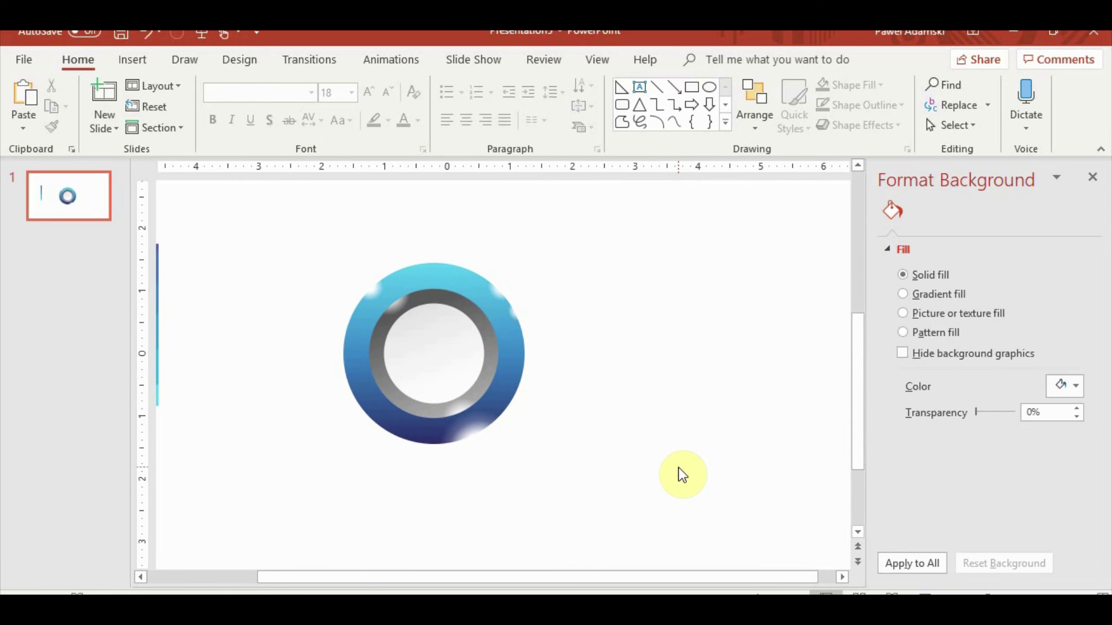
pyautogui.click(443, 281)
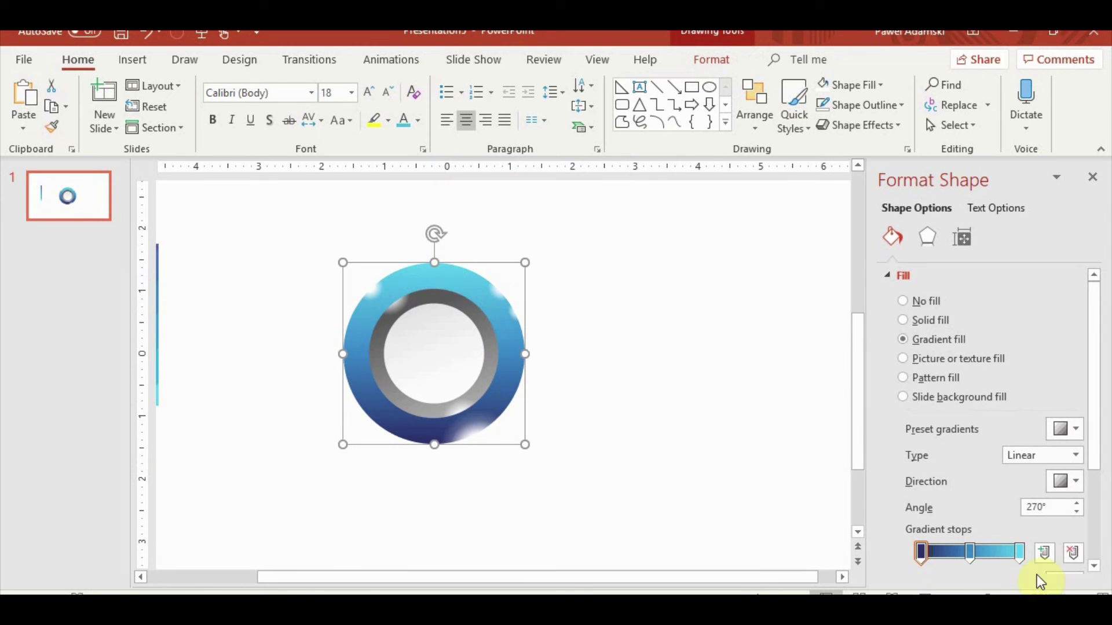
# Widen the cyan band of the ring's gradient and place a ring copy to its right.
pyautogui.moveTo(1019, 553); pyautogui.dragTo(958, 549)
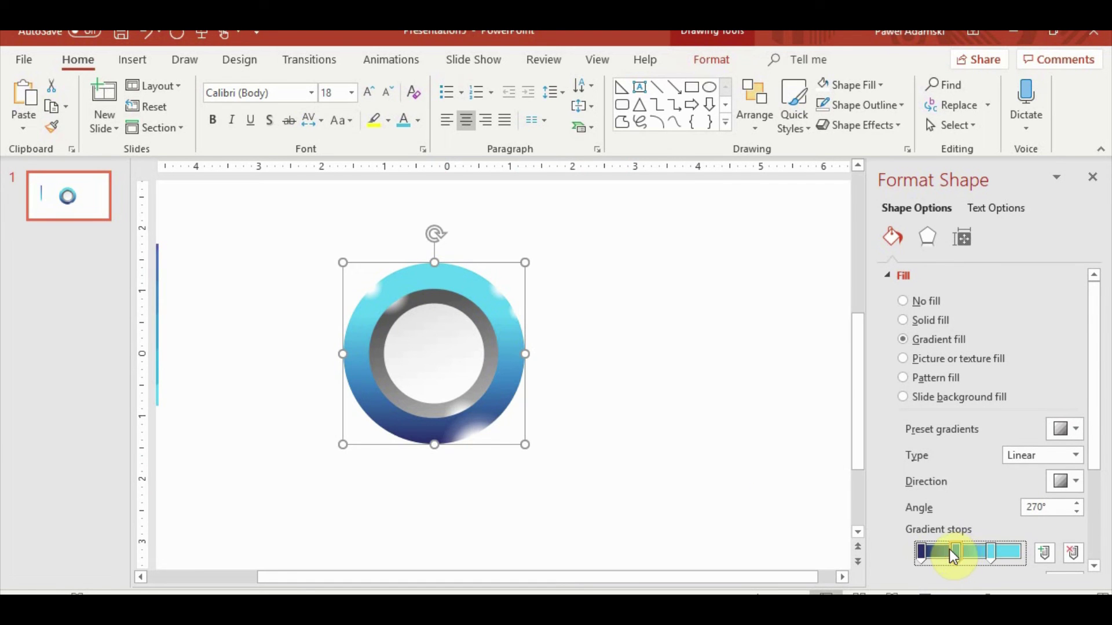
pyautogui.click(720, 464)
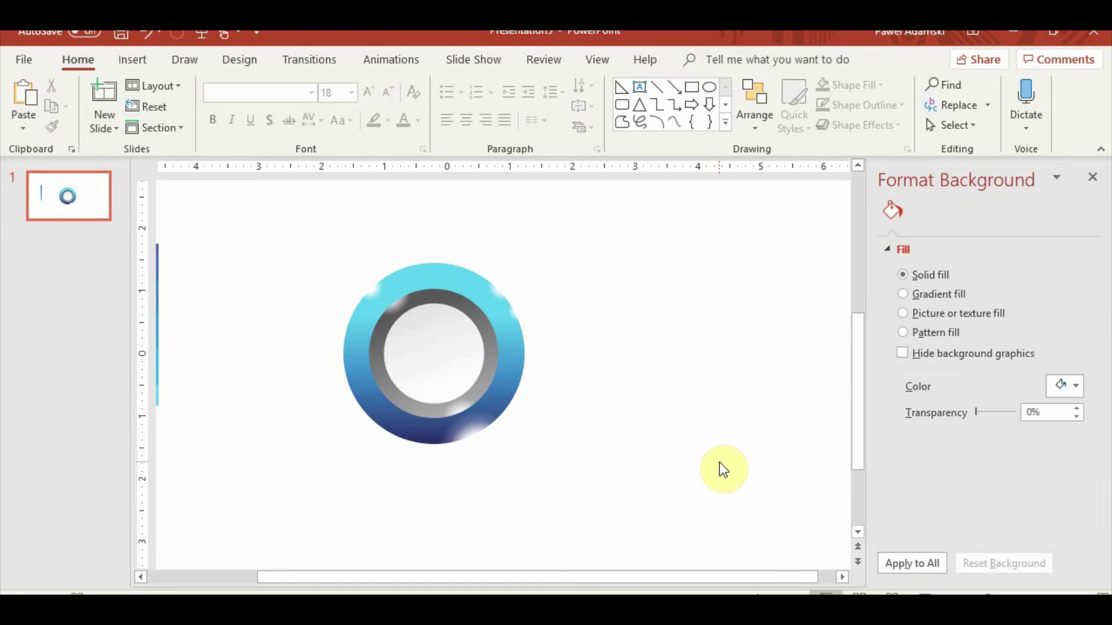
pyautogui.click(442, 285)
pyautogui.hotkey('ctrl', 'c')
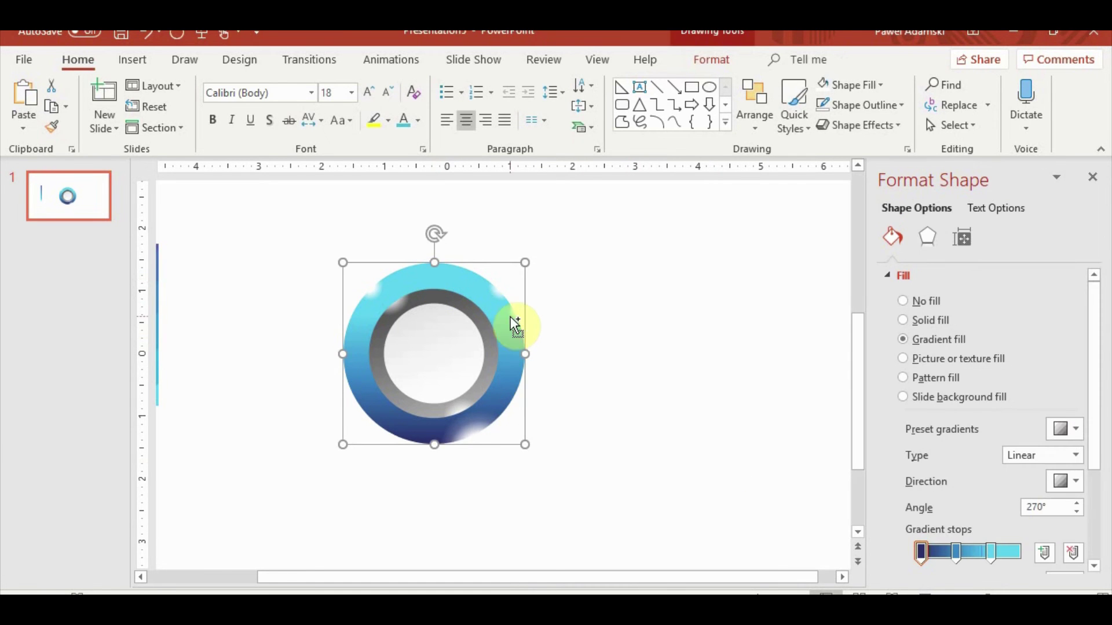
pyautogui.hotkey('ctrl', 'v')
pyautogui.moveTo(511, 341); pyautogui.dragTo(723, 346)
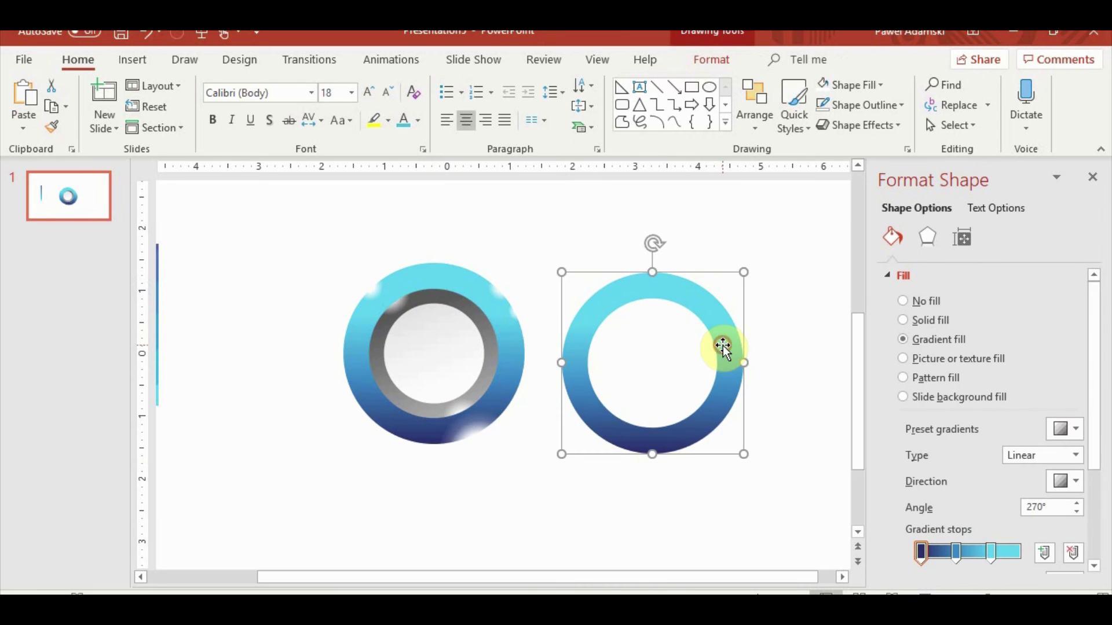
pyautogui.click(395, 240)
pyautogui.click(139, 59)
# Draw a blue rectangle over the ring copy and rotate it about 45 degrees.
pyautogui.click(278, 107)
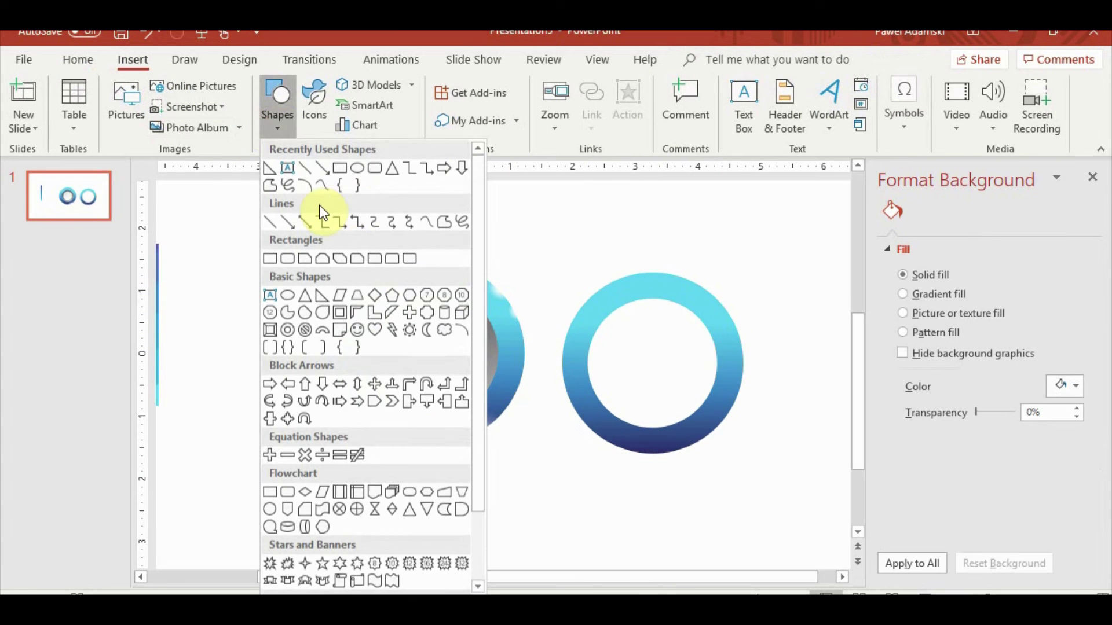
pyautogui.click(340, 168)
pyautogui.moveTo(538, 494); pyautogui.dragTo(776, 314)
pyautogui.moveTo(658, 298); pyautogui.dragTo(608, 330)
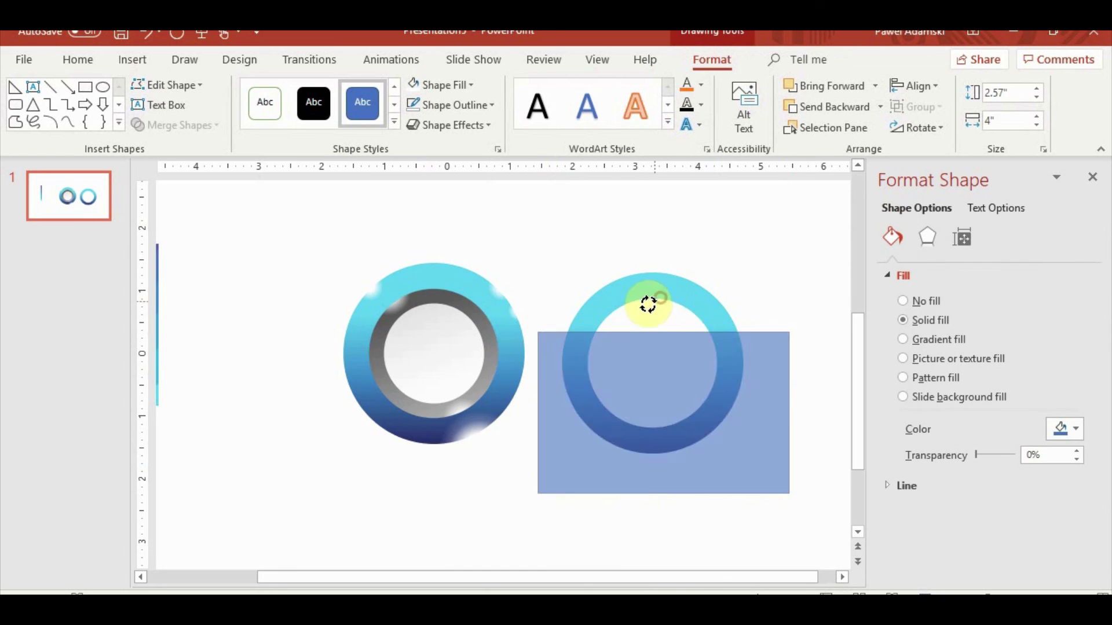
pyautogui.moveTo(656, 381)
pyautogui.mouseDown()
pyautogui.moveTo(659, 364)
pyautogui.moveTo(635, 359)
pyautogui.mouseUp()
# Edit the rectangle's points to bend its upper-left edge into a slight curve.
pyautogui.click(168, 85)
pyautogui.click(147, 126)
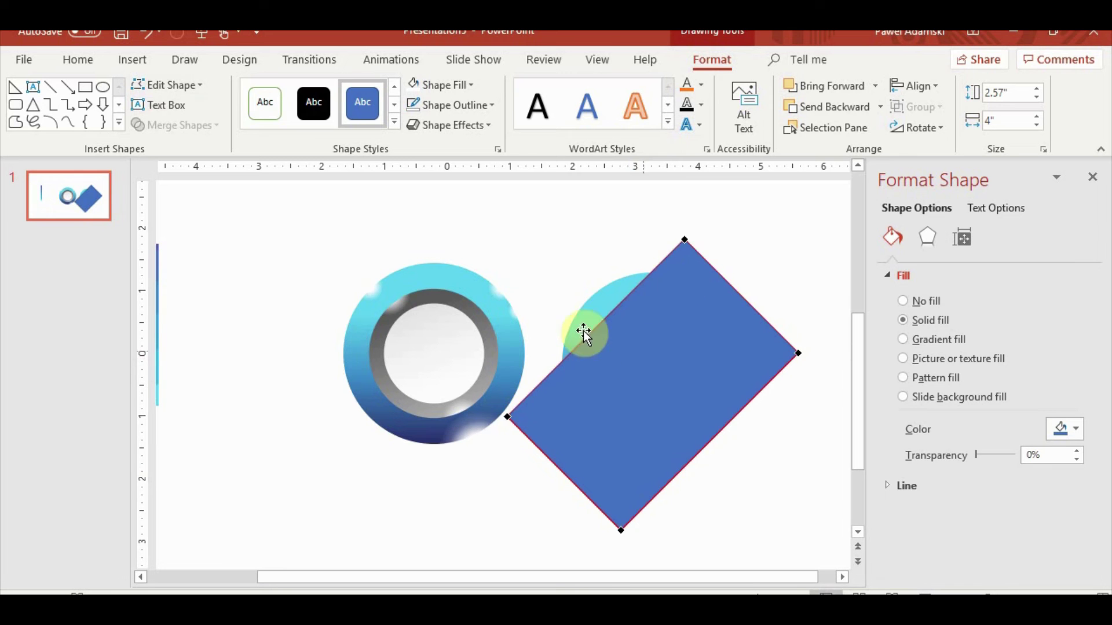
pyautogui.click(684, 240)
pyautogui.moveTo(631, 304); pyautogui.dragTo(585, 313)
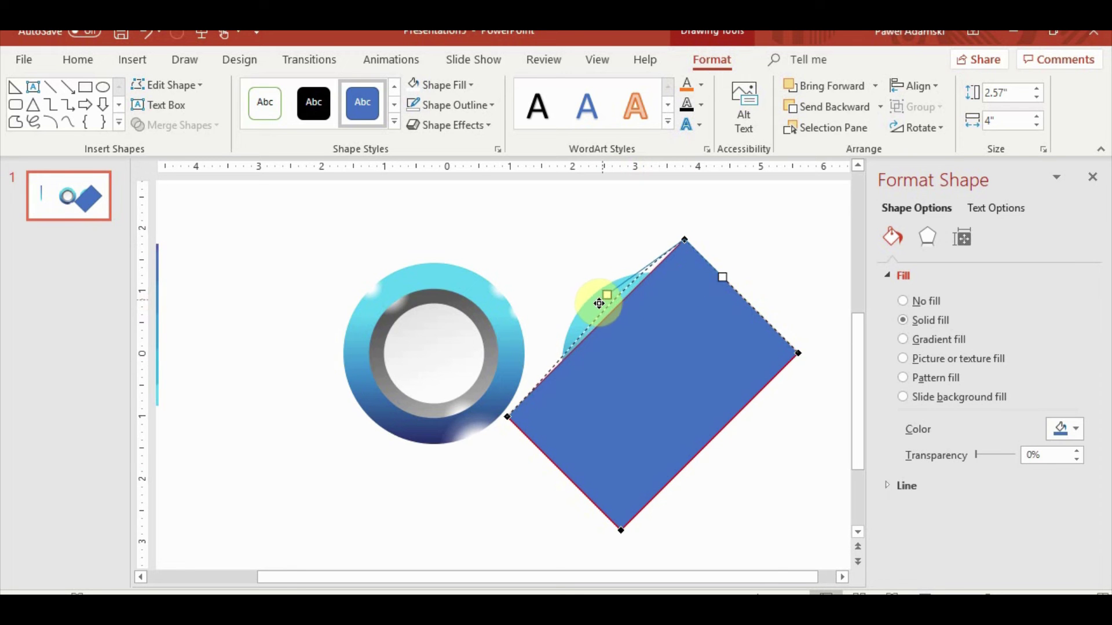
pyautogui.click(507, 417)
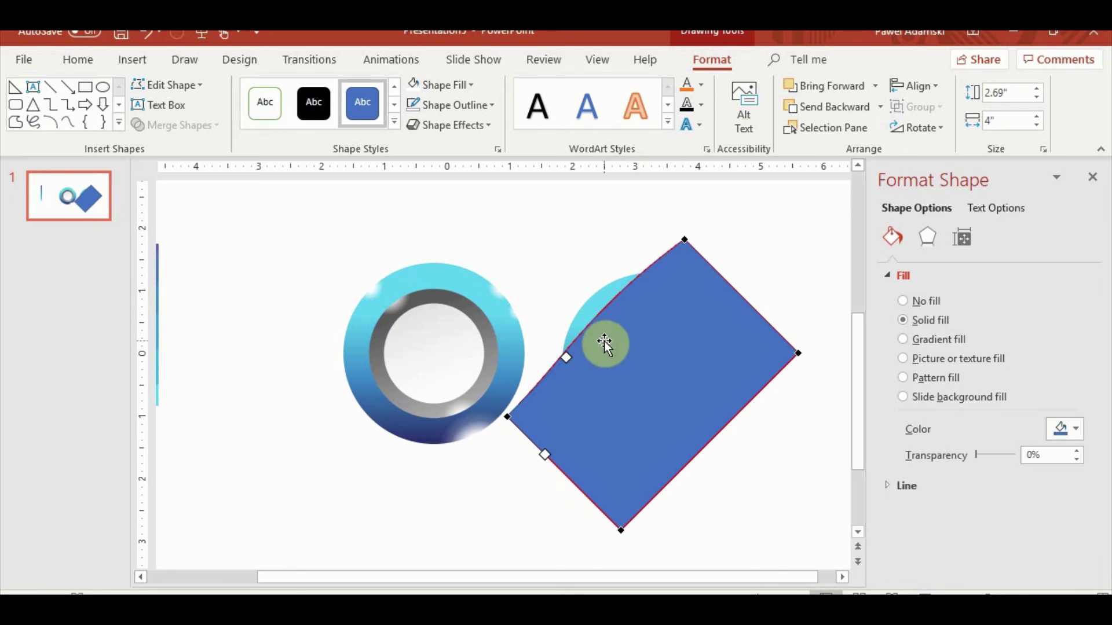
pyautogui.moveTo(567, 356); pyautogui.dragTo(601, 304)
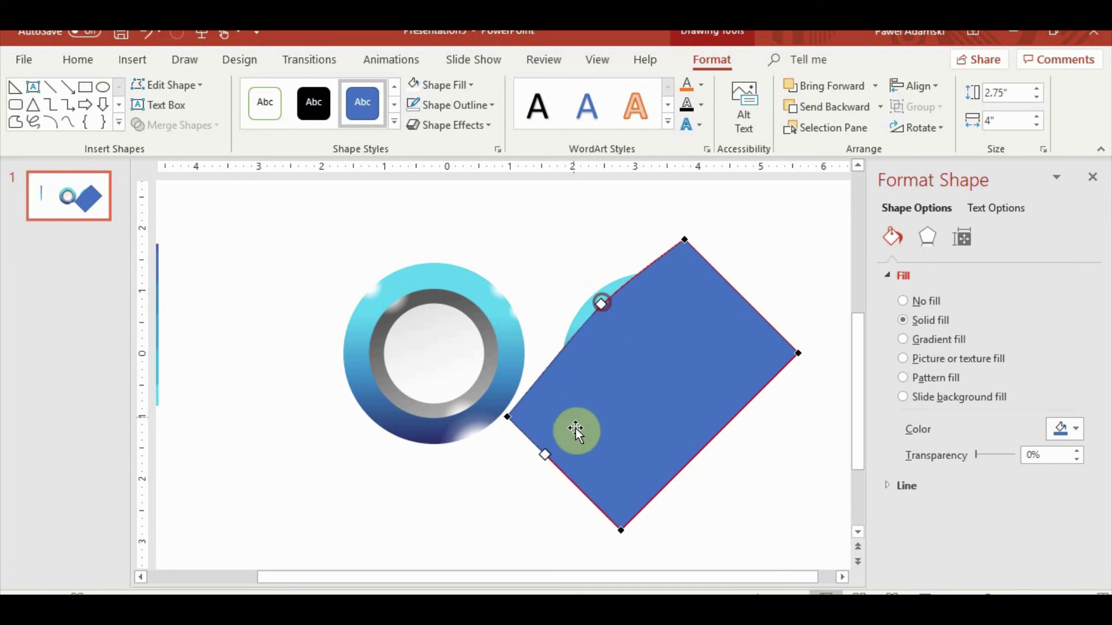
pyautogui.moveTo(551, 452); pyautogui.dragTo(553, 453)
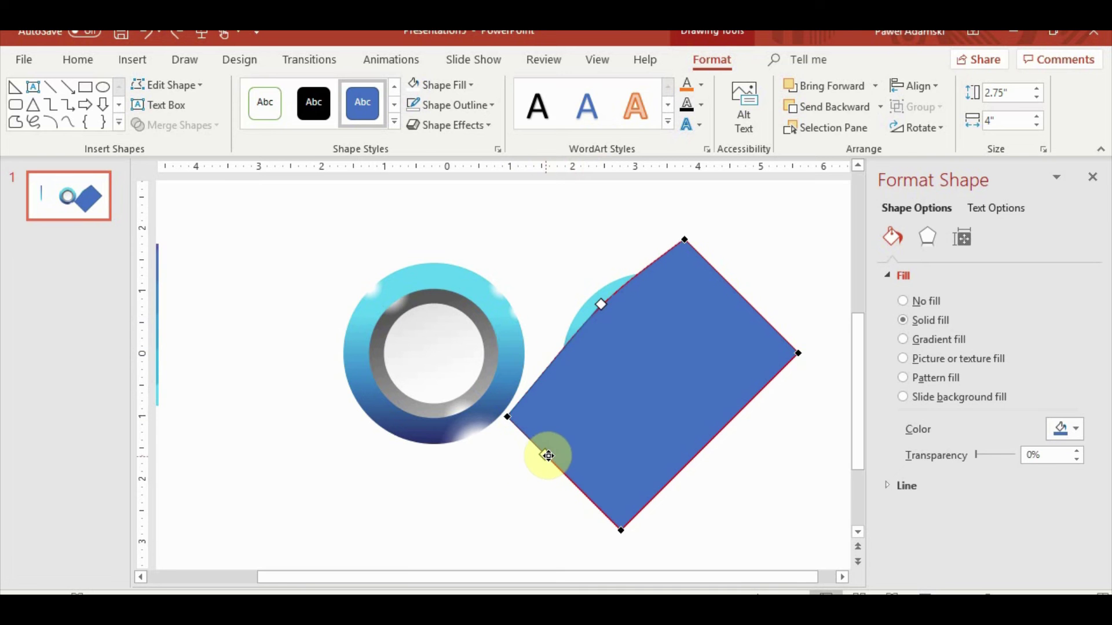
pyautogui.click(545, 460)
# Resize the diamond to about 2.75 by 2.99 inches.
pyautogui.click(634, 464)
pyautogui.moveTo(555, 469); pyautogui.dragTo(599, 436)
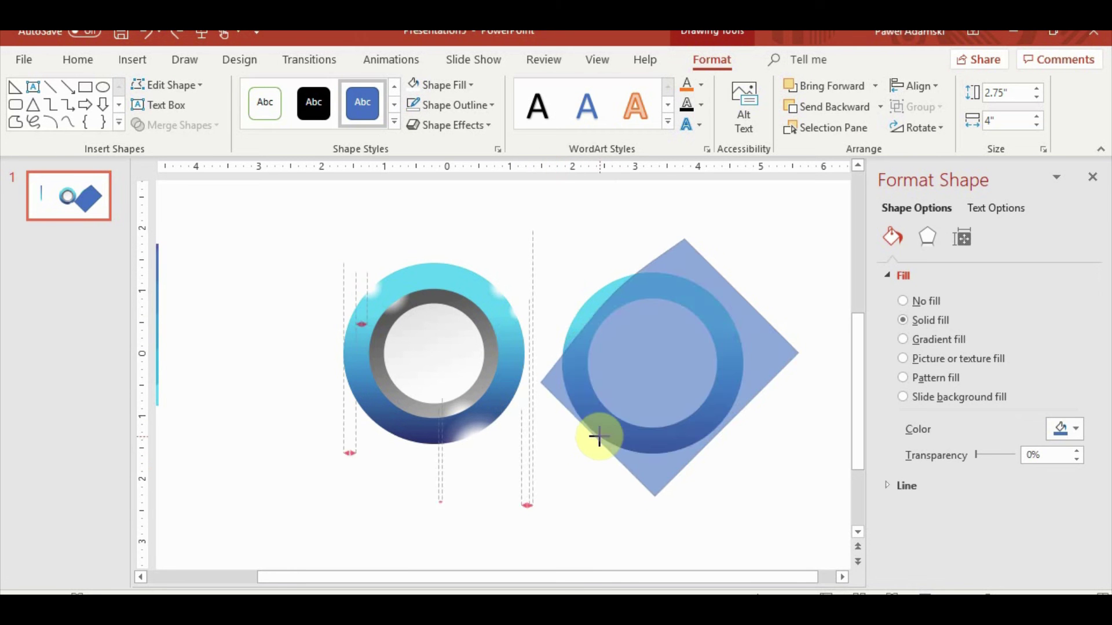
pyautogui.moveTo(734, 293); pyautogui.dragTo(726, 301)
# Adjust the diamond's left and top corner points to refine its curved edge.
pyautogui.click(144, 85)
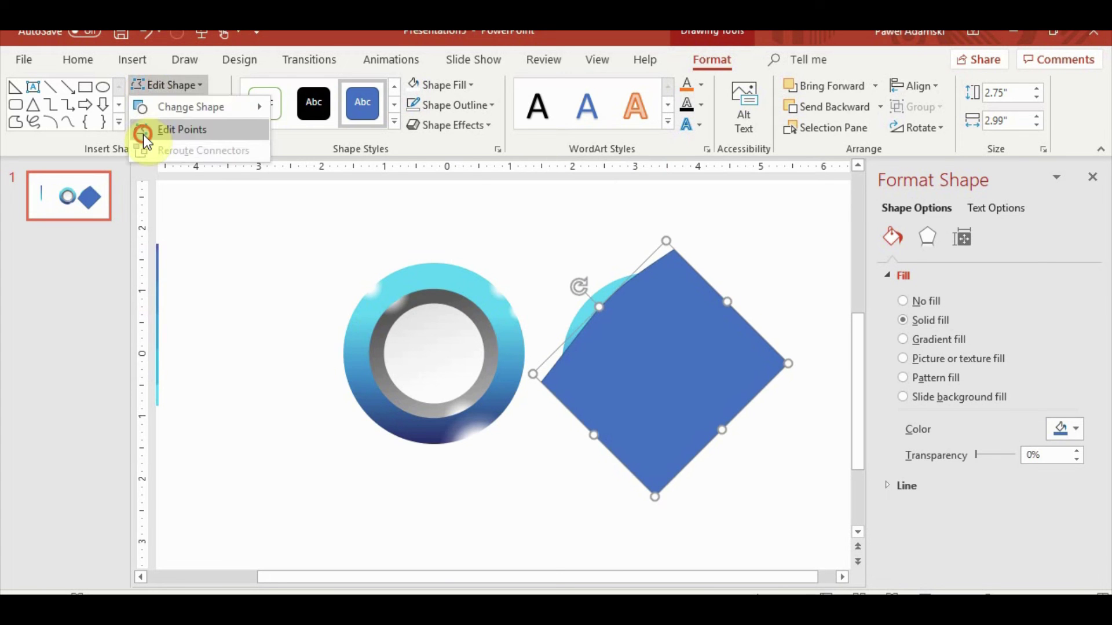
pyautogui.click(144, 135)
pyautogui.keyDown('ctrl'); pyautogui.scroll(5, 655, 273); pyautogui.keyUp('ctrl')
pyautogui.scroll(1, 269, 455)
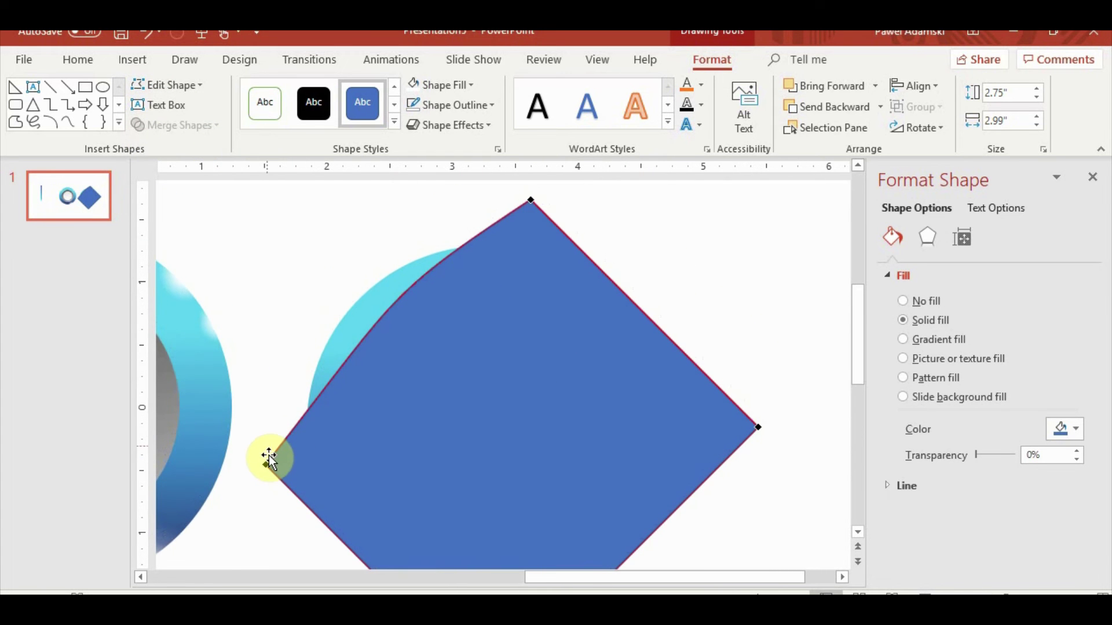
pyautogui.click(266, 463)
pyautogui.moveTo(407, 318)
pyautogui.mouseDown()
pyautogui.moveTo(364, 297)
pyautogui.moveTo(360, 315)
pyautogui.moveTo(381, 290)
pyautogui.mouseUp()
pyautogui.click(530, 202)
pyautogui.click(354, 307)
# Shift the diamond slightly to the right over the cyan circle.
pyautogui.keyDown('shift'); pyautogui.click(399, 365); pyautogui.keyUp('shift')
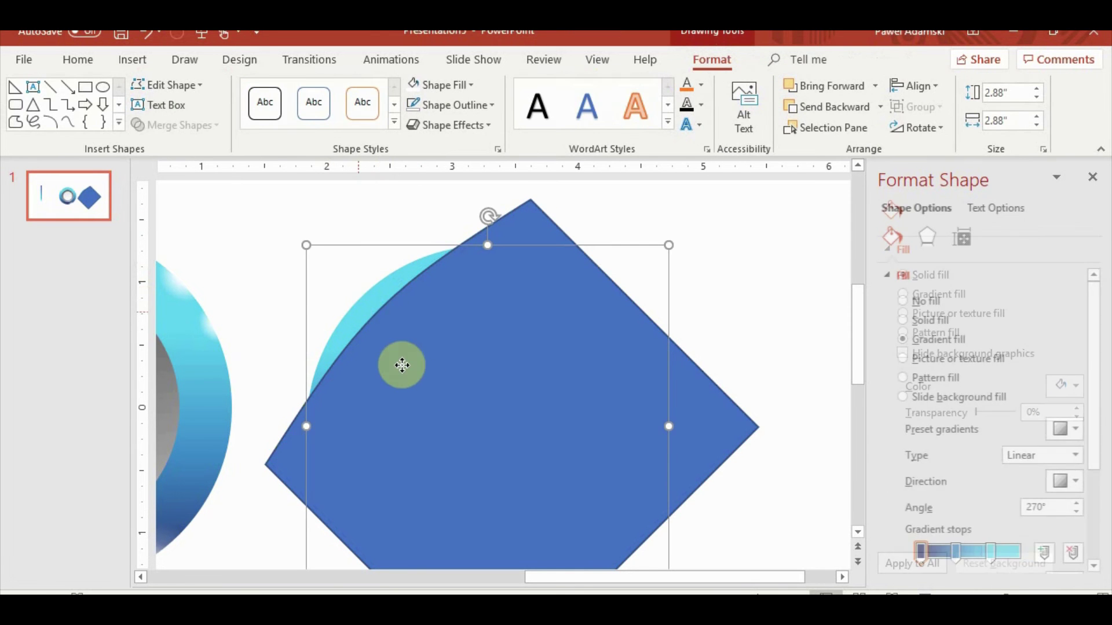
pyautogui.click(174, 125)
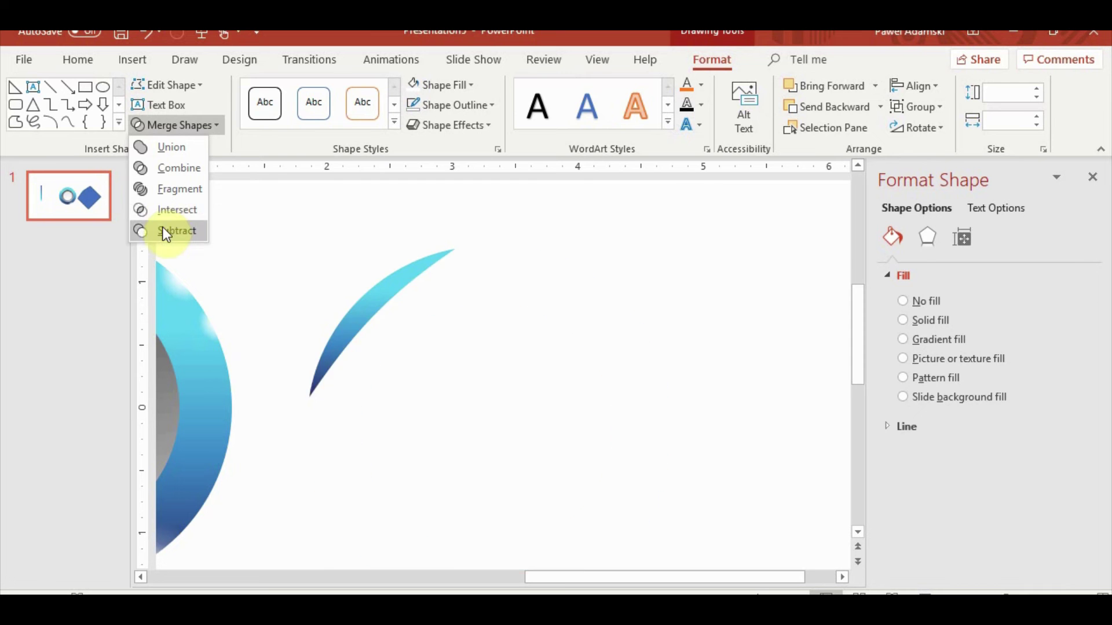
pyautogui.click(637, 370)
pyautogui.click(697, 256)
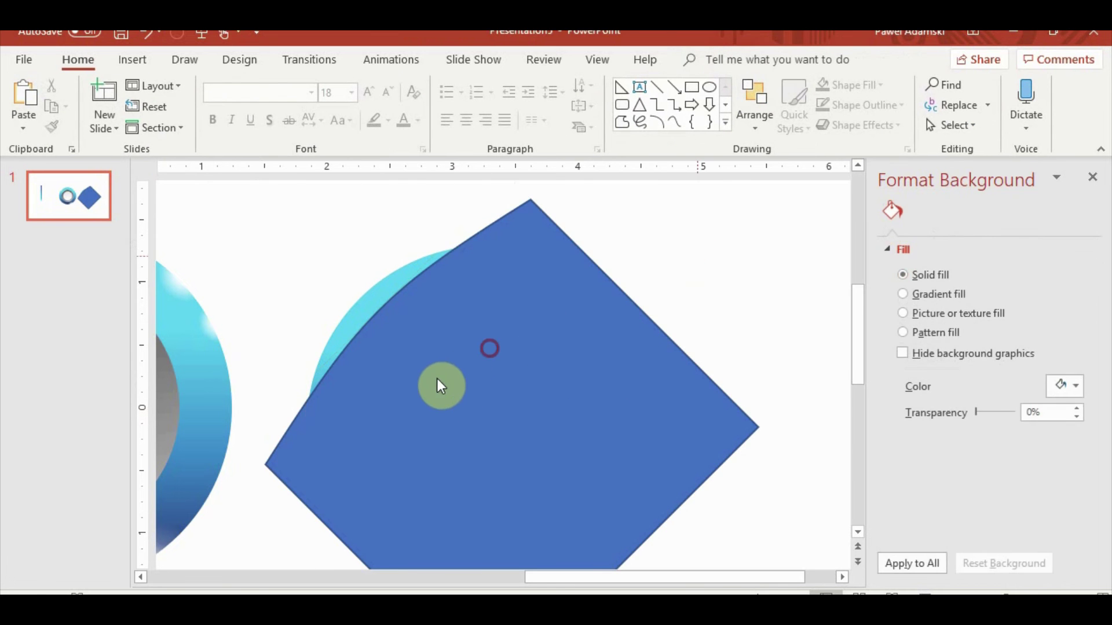
pyautogui.click(440, 374)
pyautogui.moveTo(448, 370)
pyautogui.mouseDown()
pyautogui.moveTo(465, 379)
pyautogui.moveTo(448, 369)
pyautogui.mouseUp()
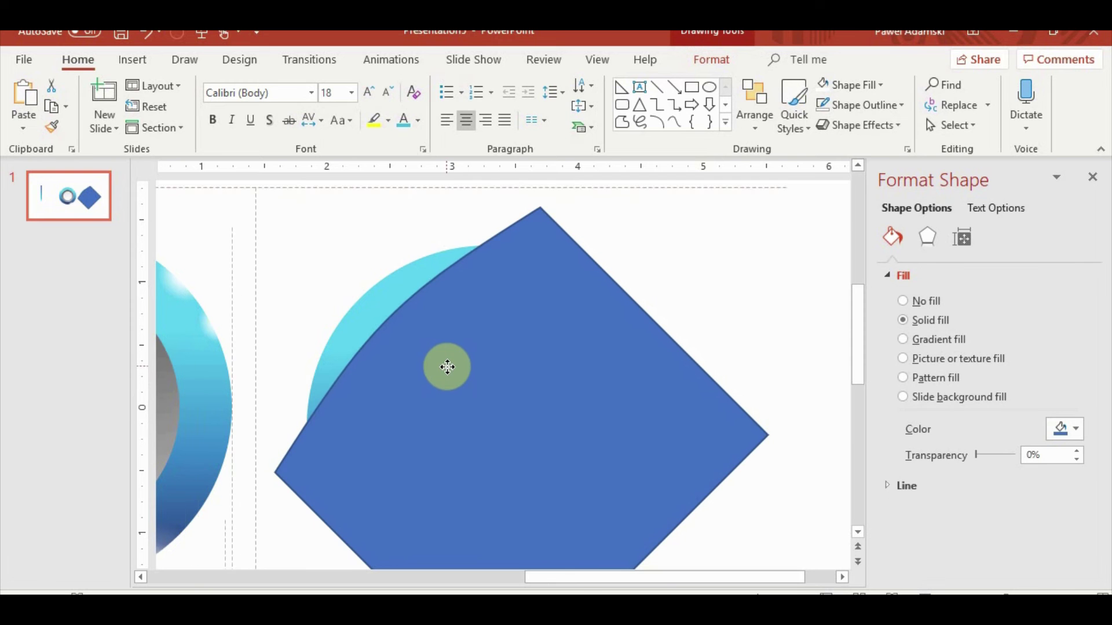
# Subtract the diamond from the cyan circle, leaving a 1.47-inch gradient crescent.
pyautogui.keyDown('shift'); pyautogui.click(380, 293); pyautogui.keyUp('shift')
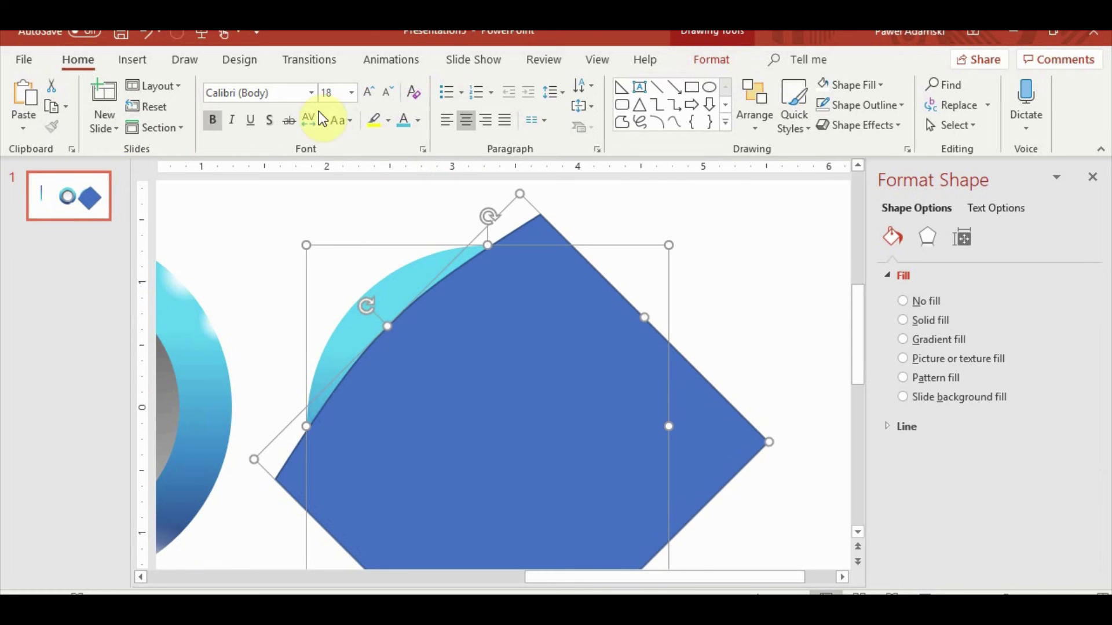
pyautogui.click(716, 61)
pyautogui.click(146, 125)
pyautogui.click(158, 226)
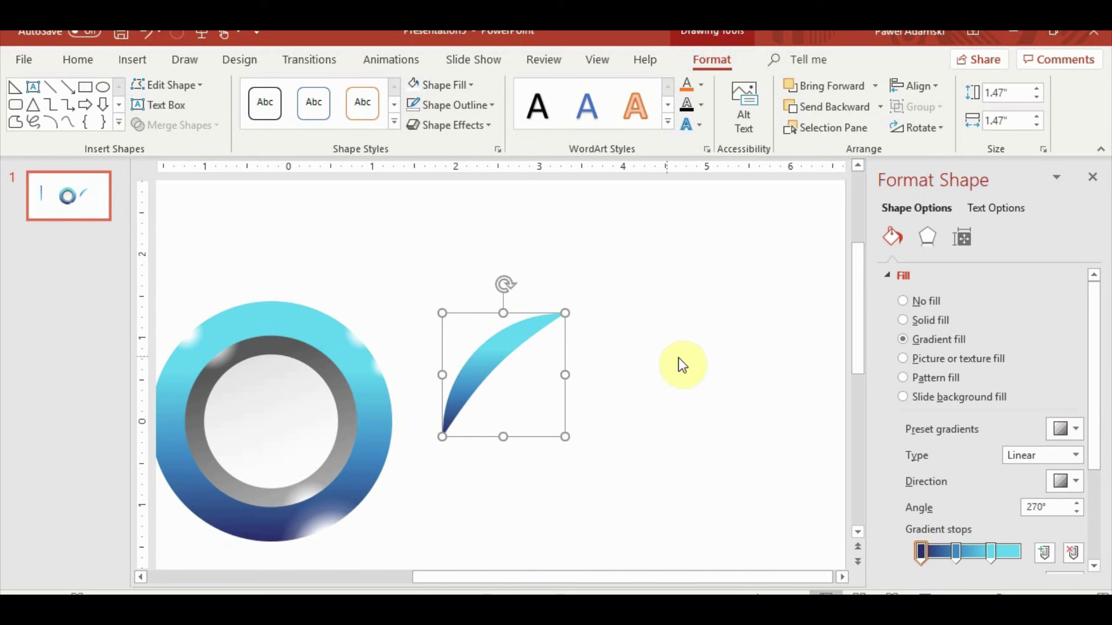
# Give the crescent a solid white fill at 72% transparency over the ring's top-left edge.
pyautogui.click(932, 320)
pyautogui.click(1065, 428)
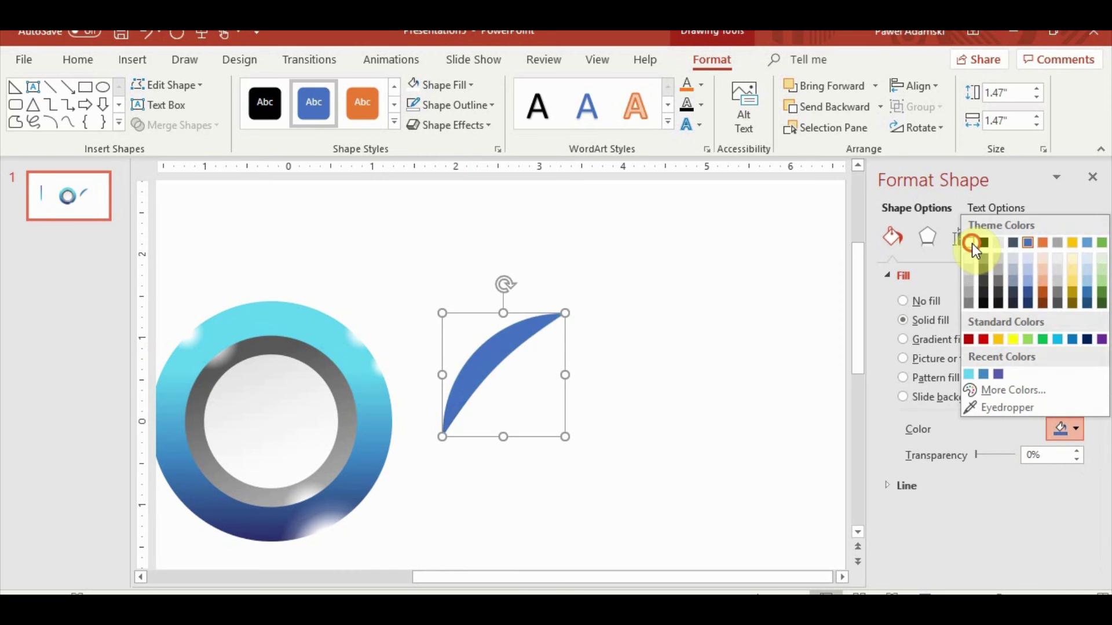
pyautogui.click(969, 242)
pyautogui.moveTo(489, 387)
pyautogui.mouseDown()
pyautogui.moveTo(186, 355)
pyautogui.moveTo(195, 333)
pyautogui.mouseUp()
pyautogui.moveTo(976, 457); pyautogui.dragTo(1005, 457)
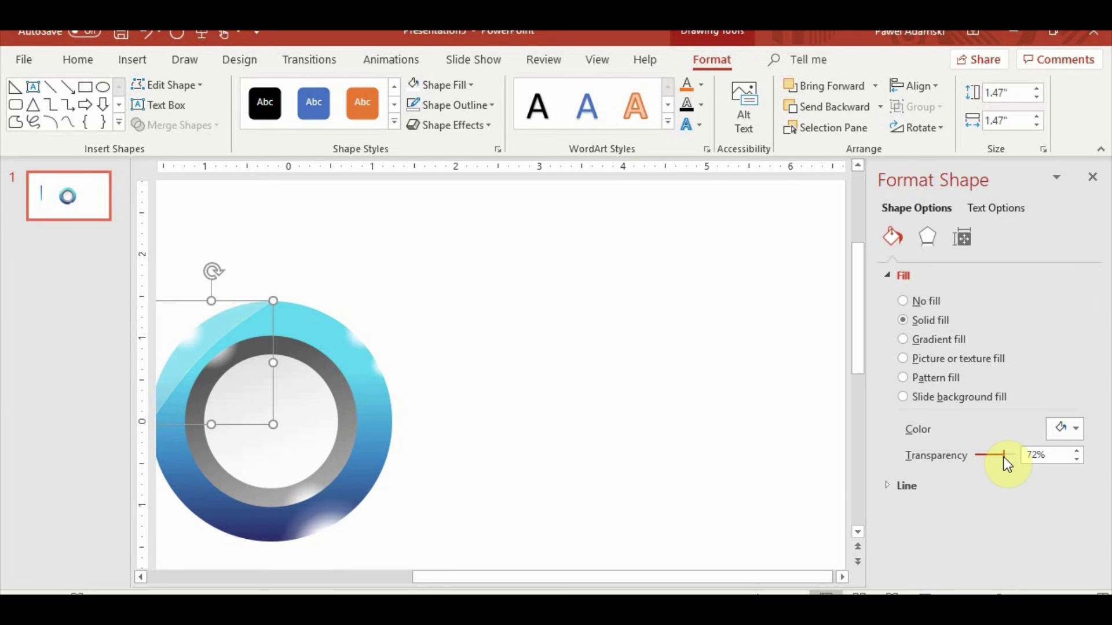
pyautogui.click(817, 390)
pyautogui.scroll(-3, 624, 464)
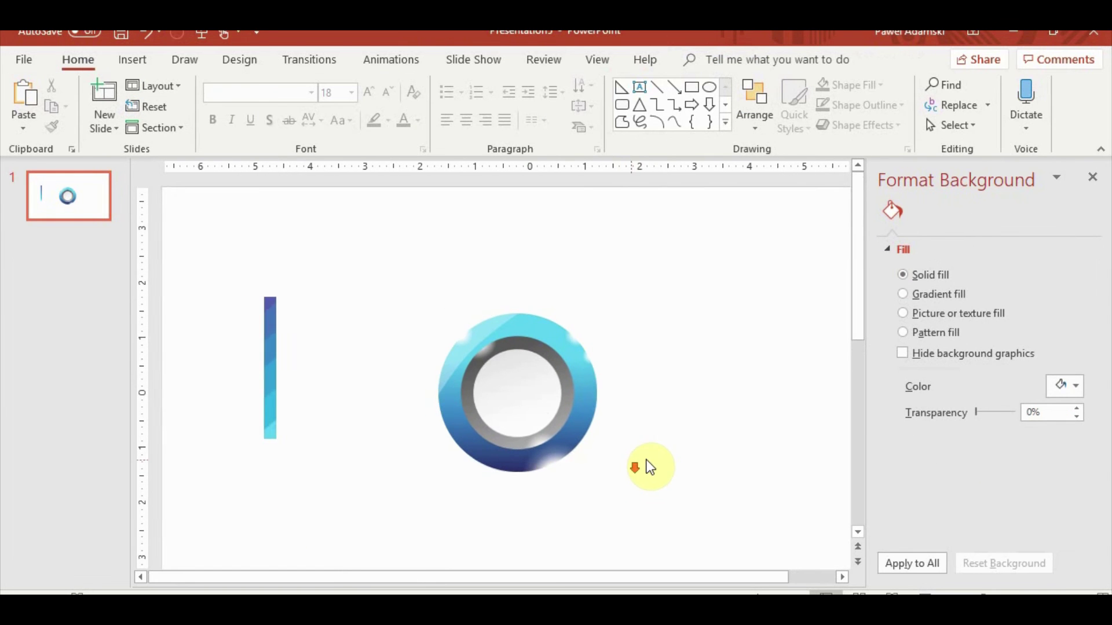
# Duplicate the gradient ring with Ctrl+D and move the copy to the right.
pyautogui.click(585, 392)
pyautogui.hotkey('ctrl', 'd')
pyautogui.moveTo(588, 422); pyautogui.dragTo(762, 425)
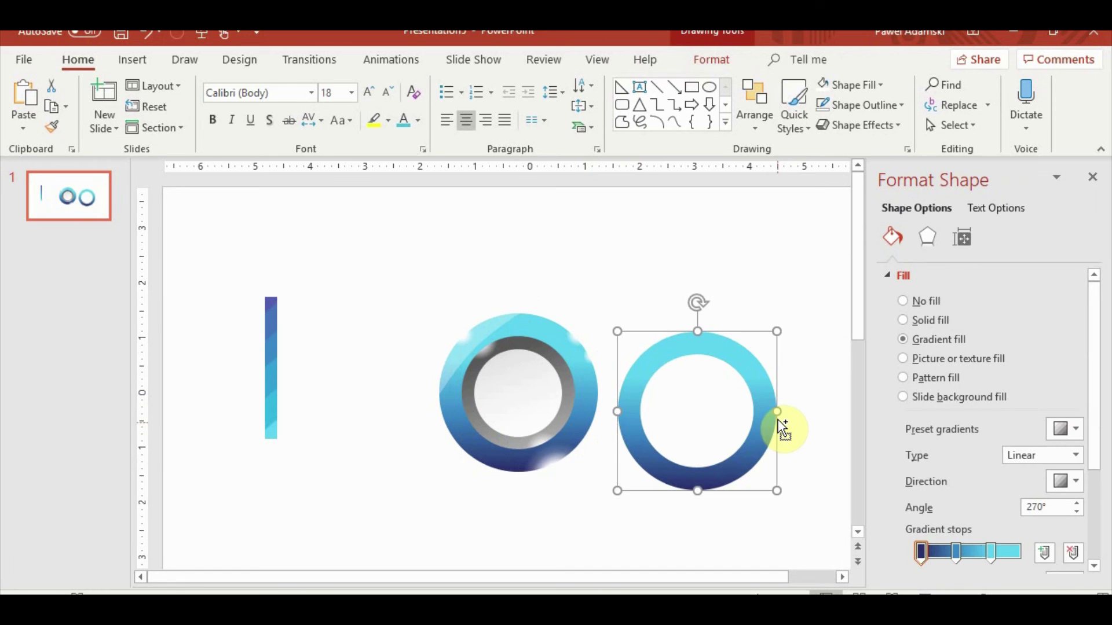
pyautogui.click(323, 239)
# Draw a blue circle over the ring copy and nudge it to centre.
pyautogui.click(137, 58)
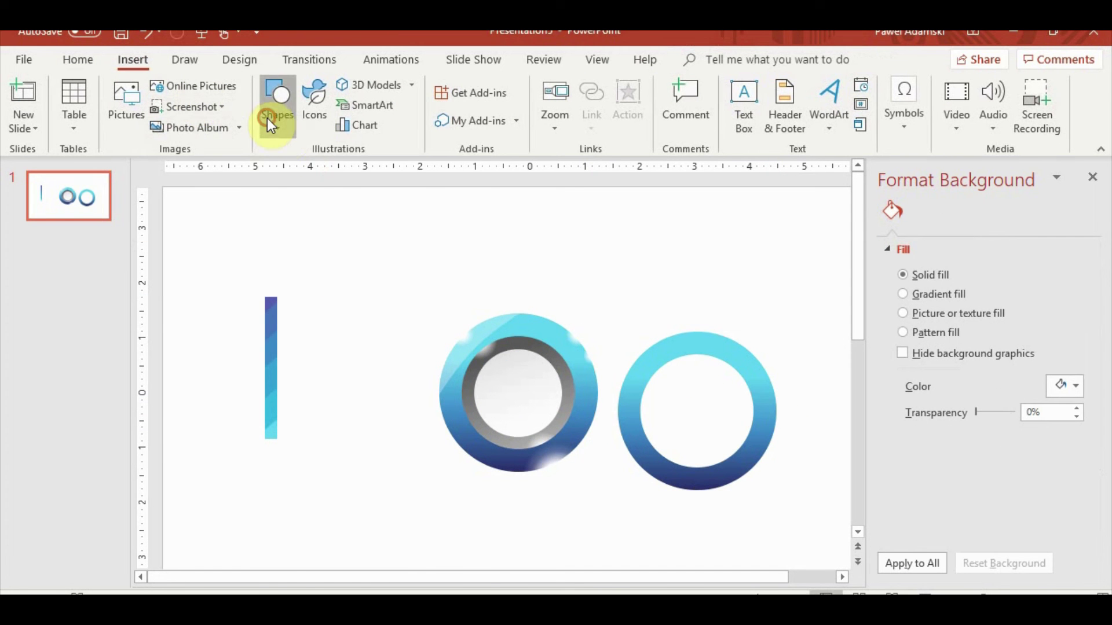
pyautogui.click(275, 101)
pyautogui.click(353, 170)
pyautogui.moveTo(609, 329); pyautogui.dragTo(776, 489)
pyautogui.moveTo(705, 428); pyautogui.dragTo(699, 427)
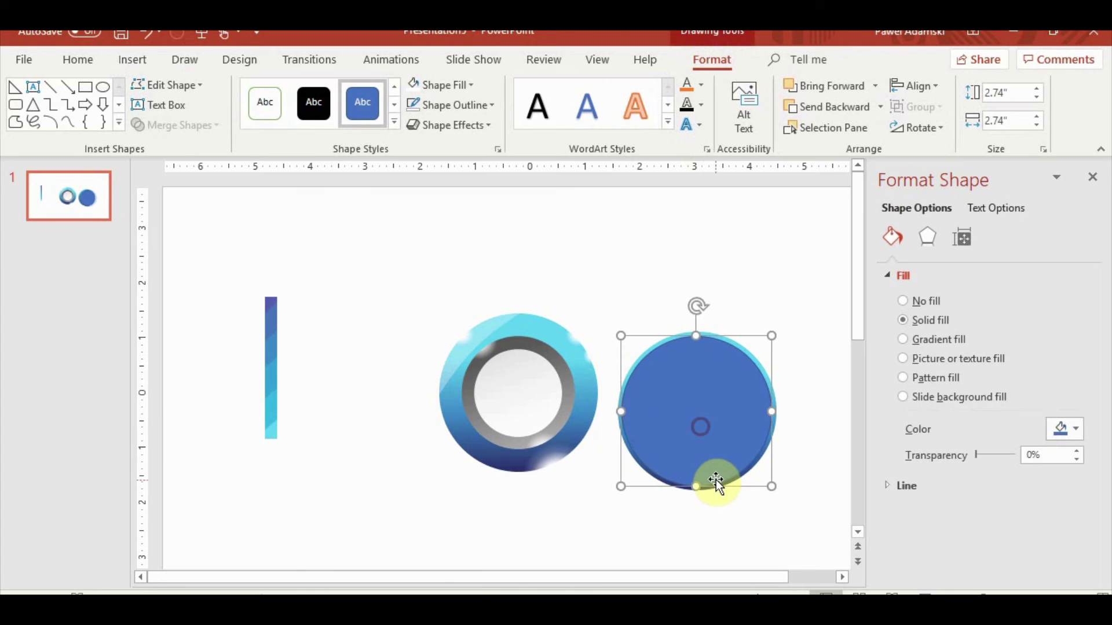
pyautogui.click(704, 331)
pyautogui.click(707, 367)
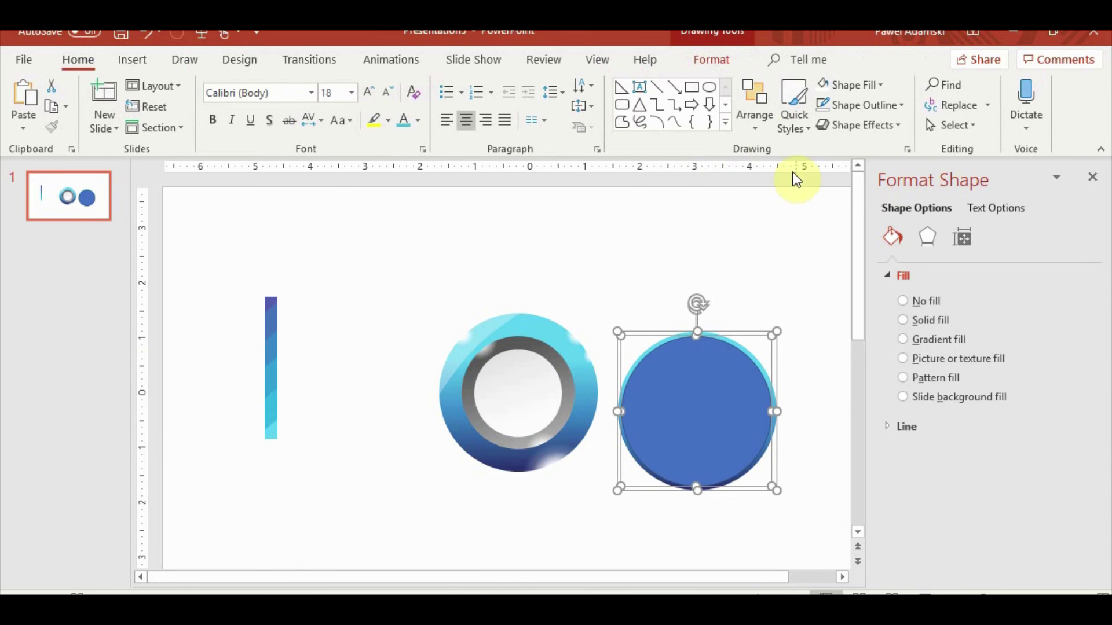
# Align the blue circle with the ring copy and select both shapes.
pyautogui.click(755, 115)
pyautogui.click(957, 442)
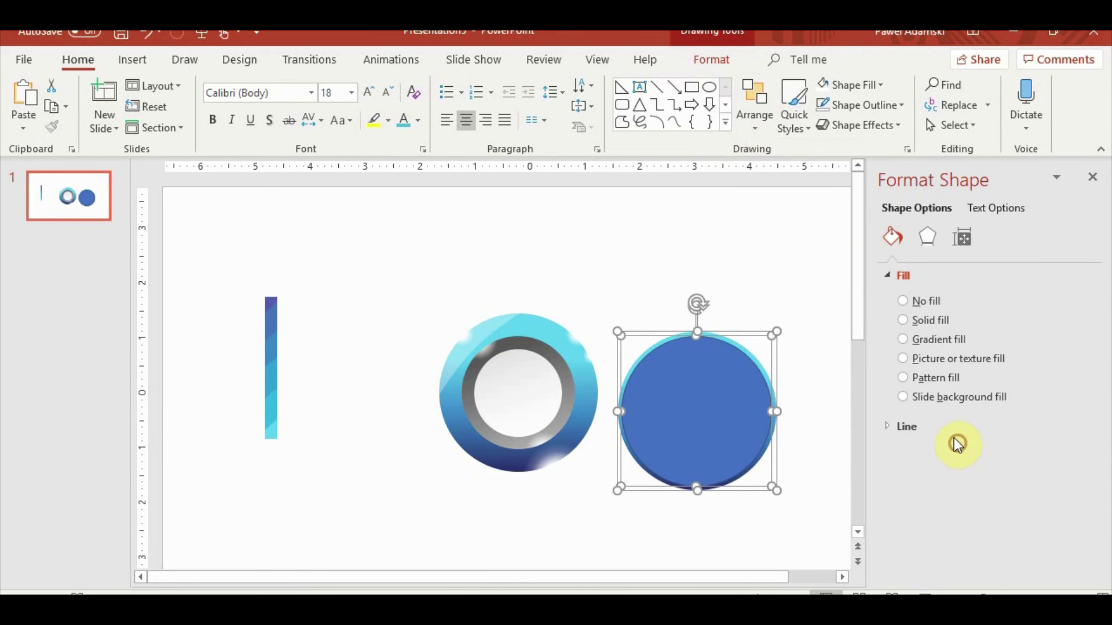
pyautogui.click(754, 119)
pyautogui.click(863, 357)
pyautogui.click(786, 298)
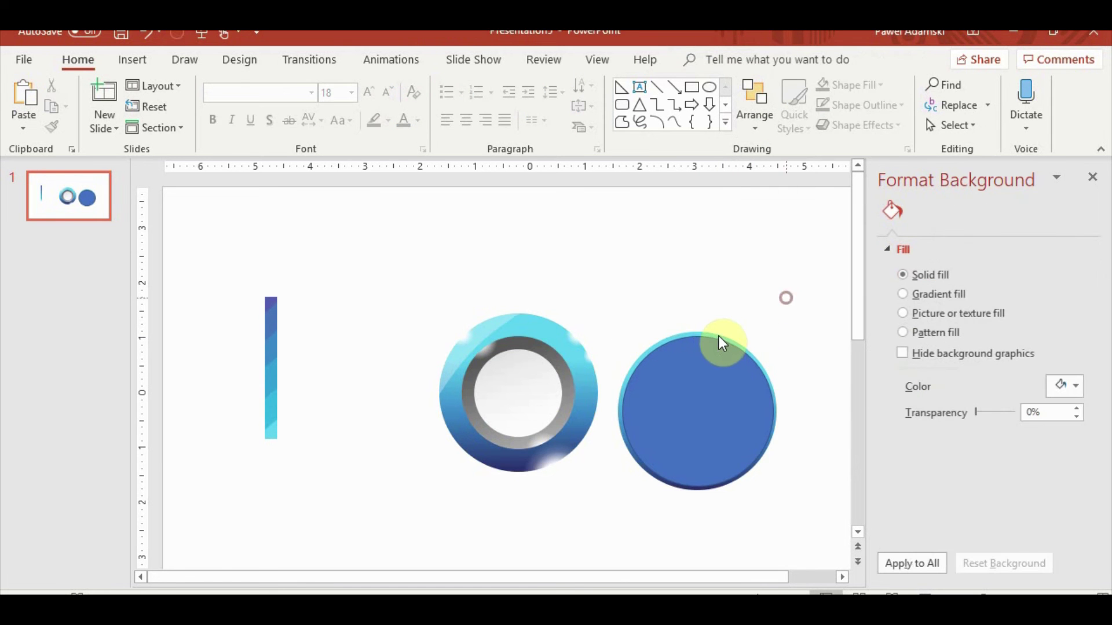
pyautogui.click(717, 336)
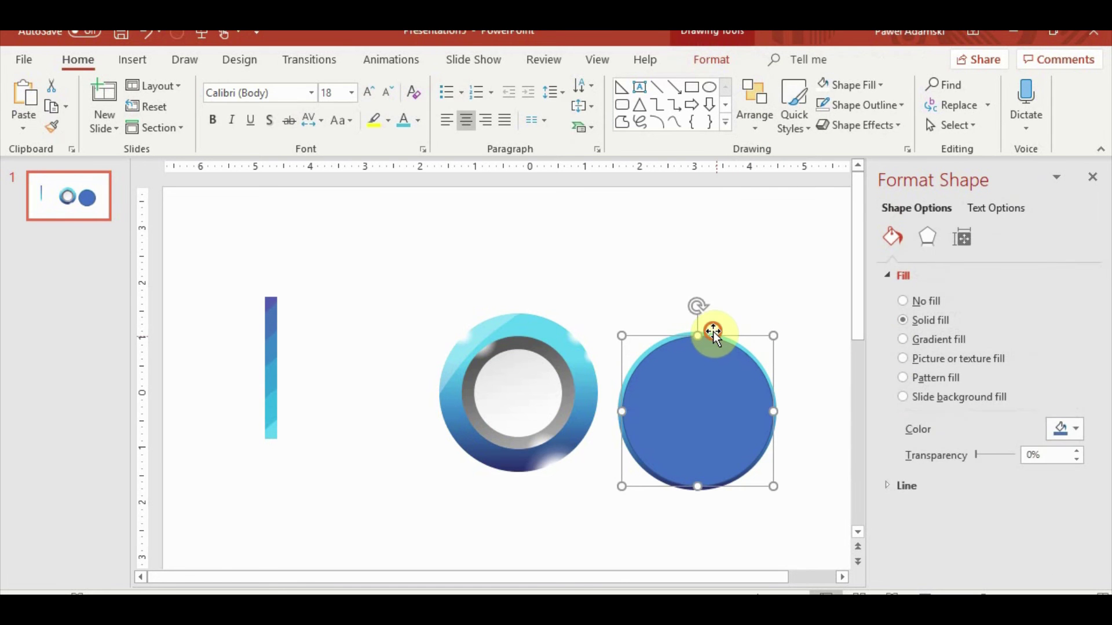
pyautogui.click(705, 328)
pyautogui.click(704, 332)
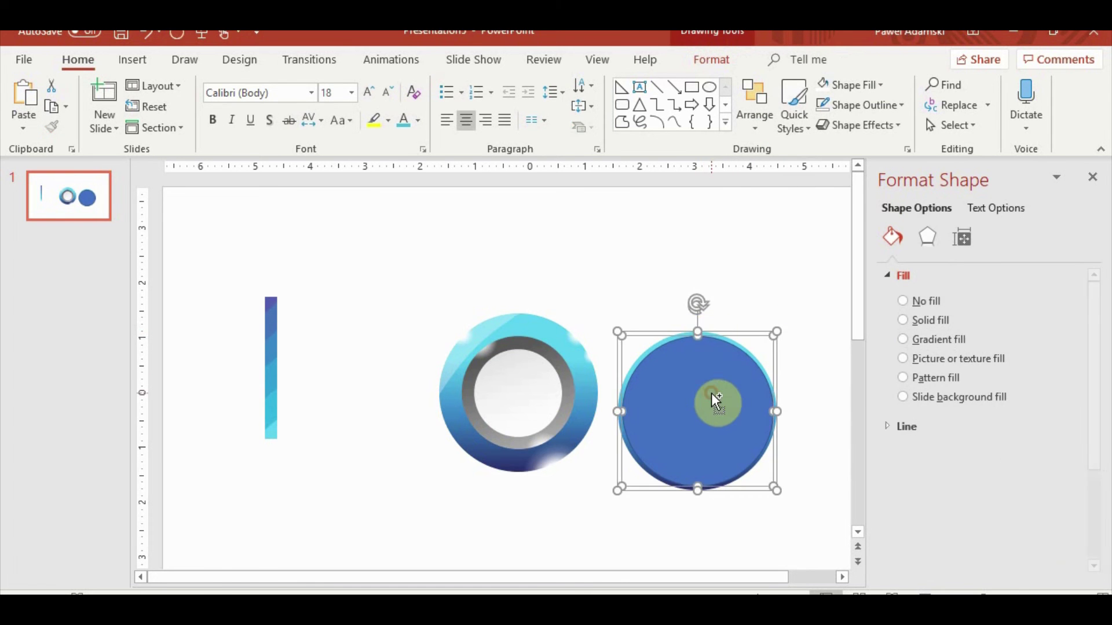
# Subtract the circle from the ring copy, move the rim onto the ring, gradient angle 200°.
pyautogui.click(711, 59)
pyautogui.click(206, 124)
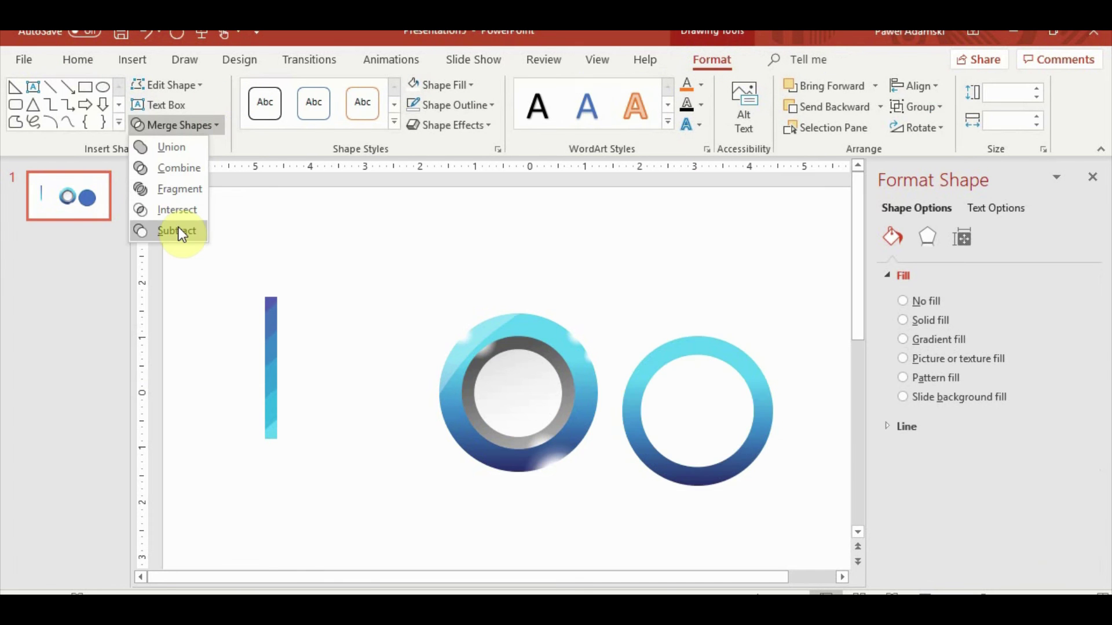
pyautogui.click(178, 227)
pyautogui.moveTo(726, 331); pyautogui.dragTo(551, 314)
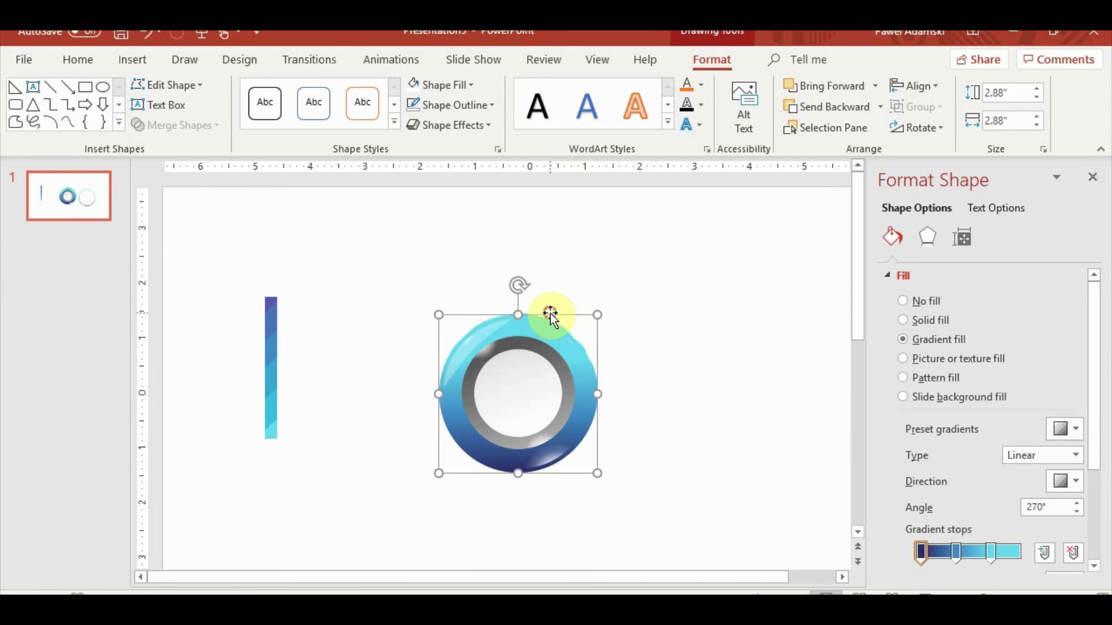
pyautogui.click(1076, 512)
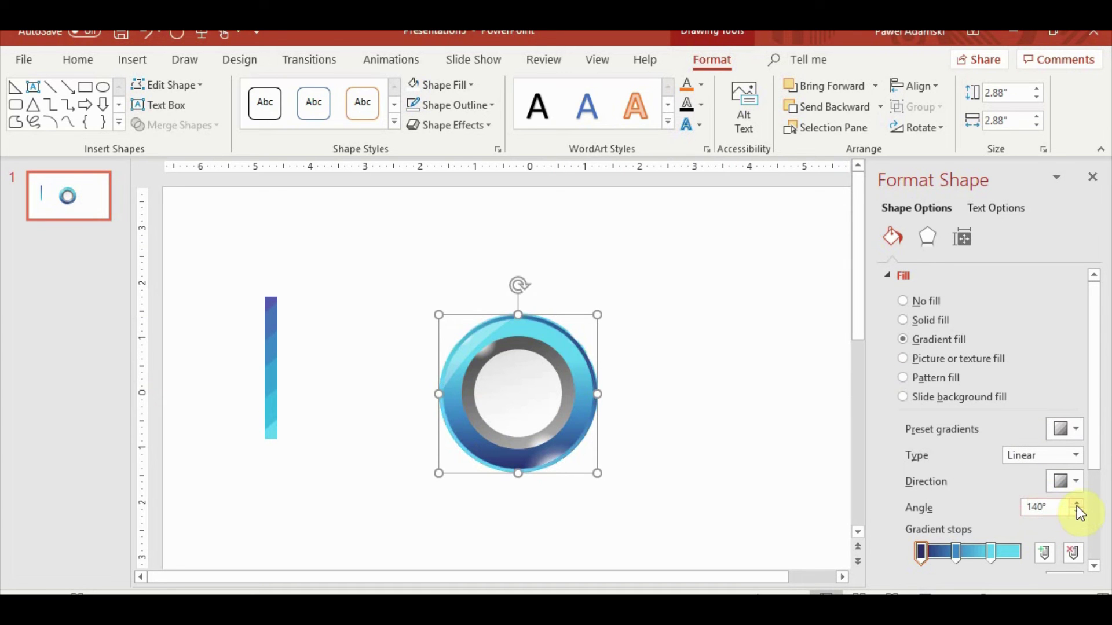
pyautogui.click(1076, 503)
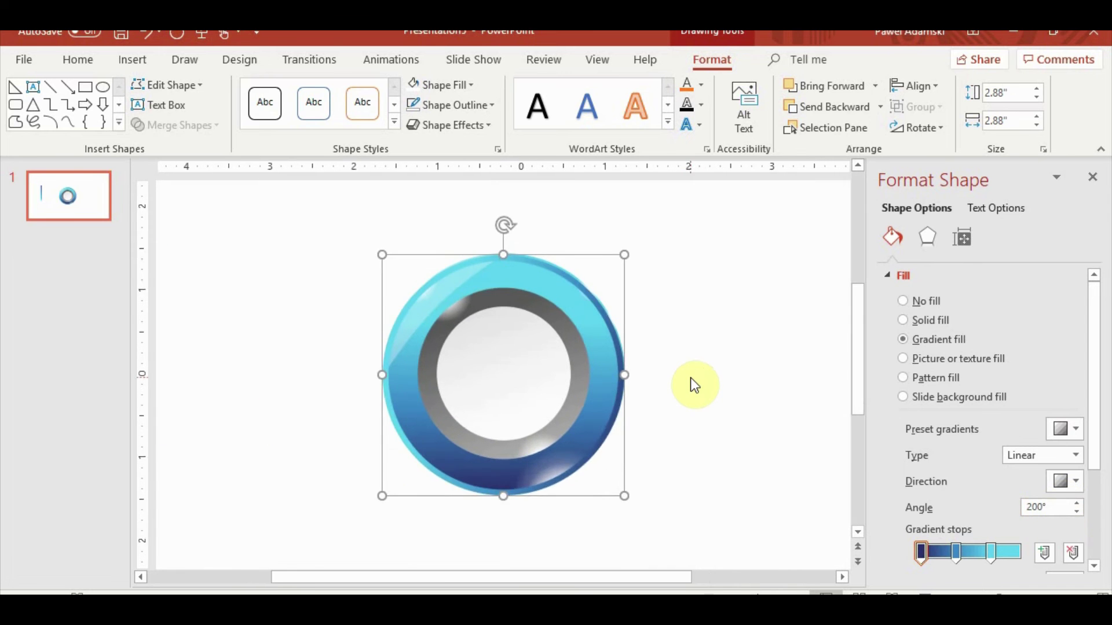
pyautogui.scroll(3, 690, 378)
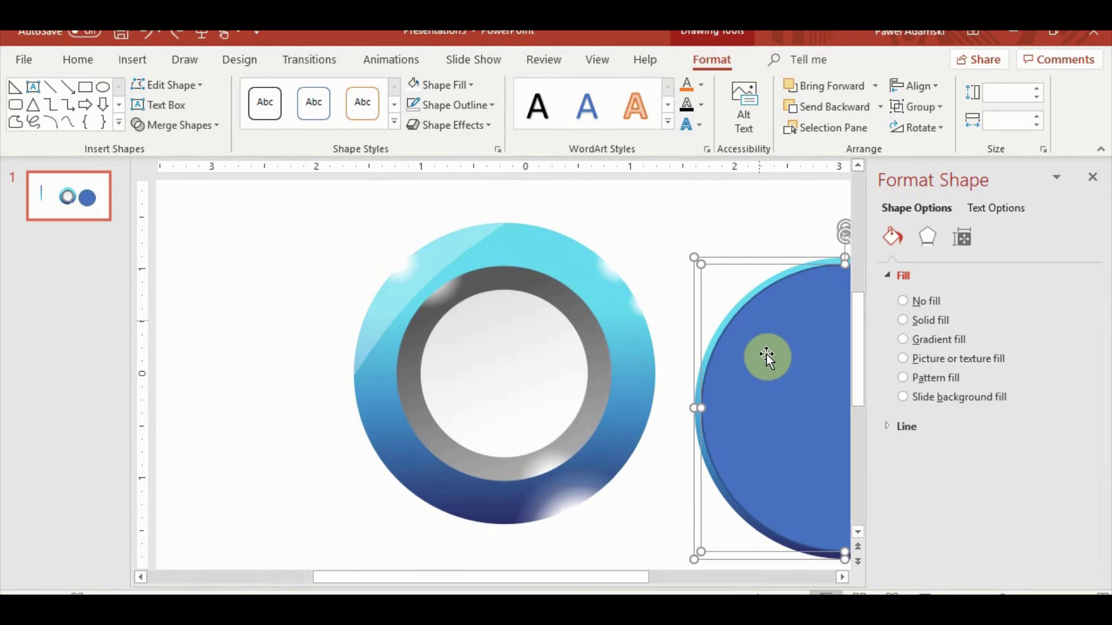
# Enlarge the blue circle slightly over the ring copy.
pyautogui.click(811, 329)
pyautogui.click(788, 363)
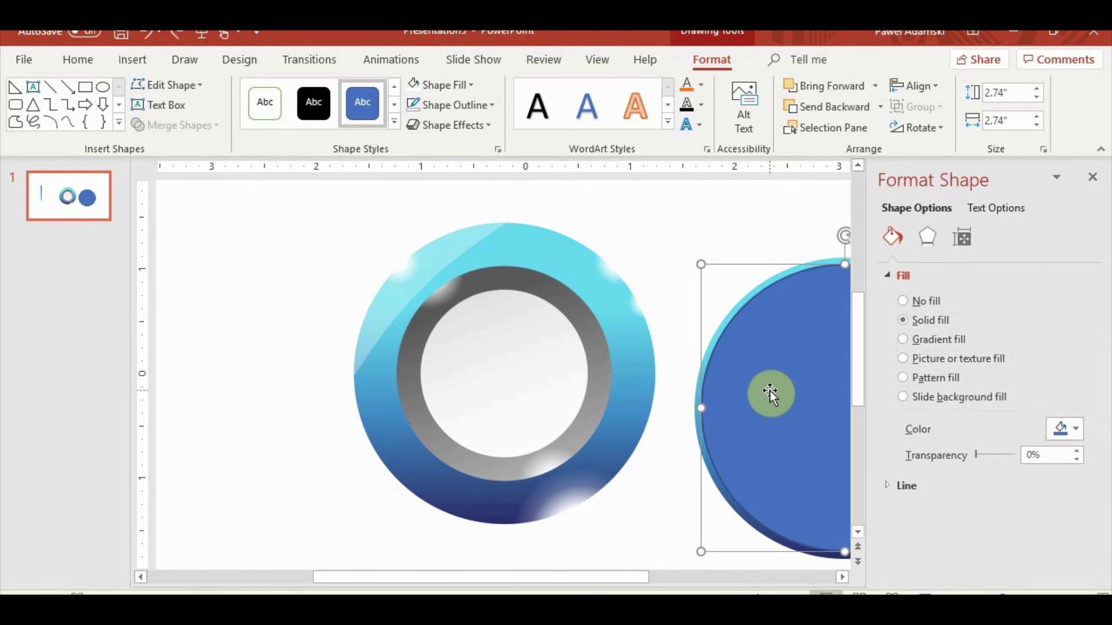
pyautogui.moveTo(769, 392); pyautogui.dragTo(770, 390)
pyautogui.moveTo(606, 577); pyautogui.dragTo(735, 577)
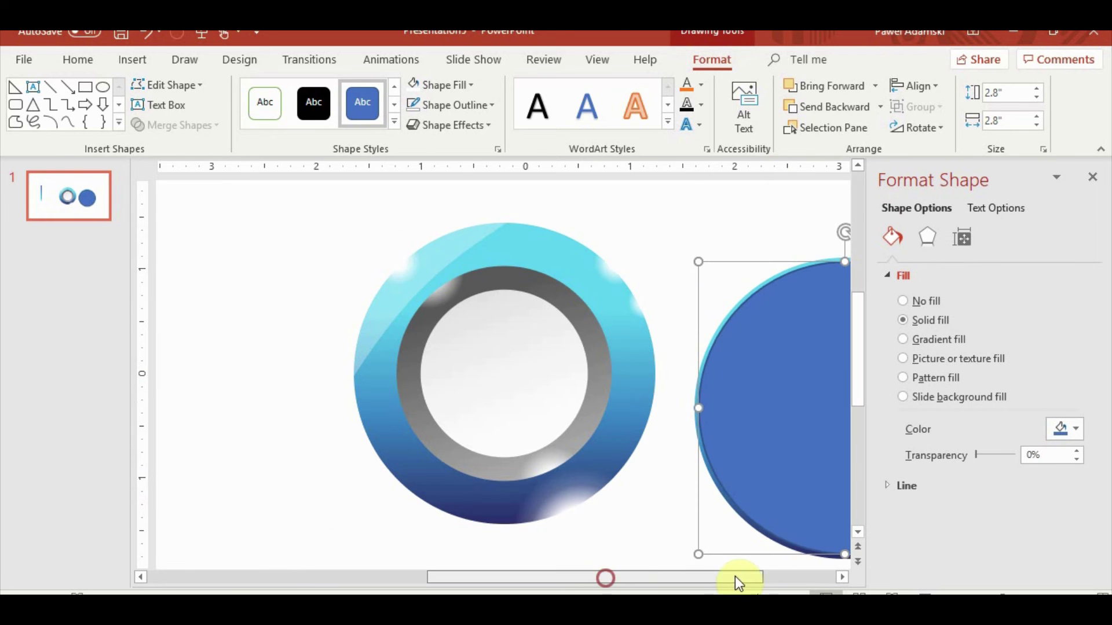
# Subtract the circle from the ring copy and lay the 2.88-inch rim over the original ring.
pyautogui.click(726, 509)
pyautogui.click(725, 452)
pyautogui.keyDown('shift'); pyautogui.click(725, 452); pyautogui.keyUp('shift')
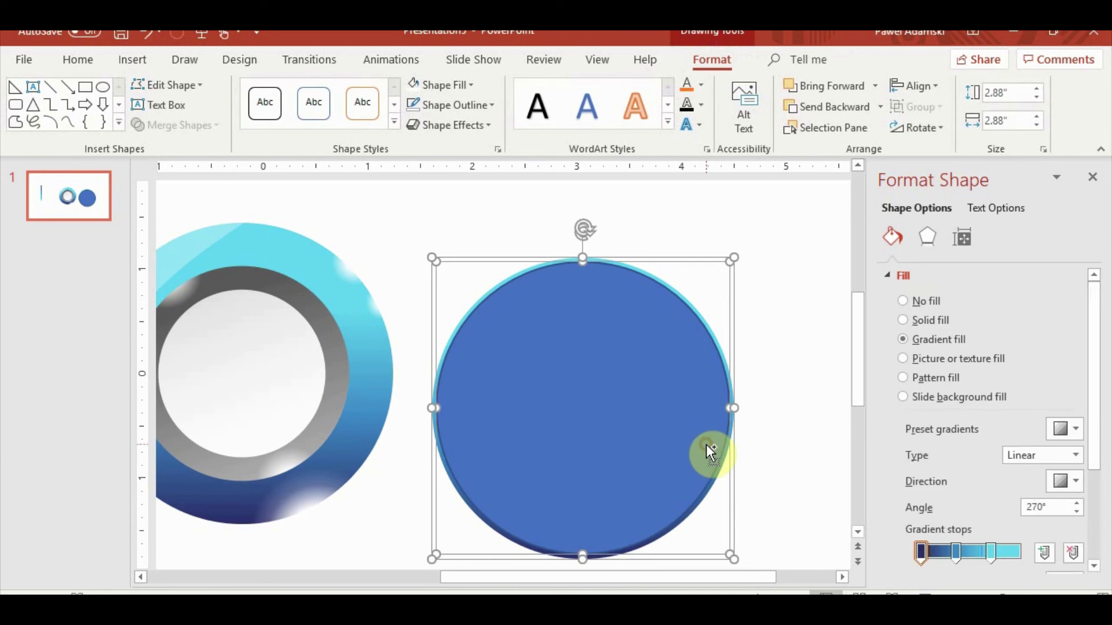
pyautogui.click(174, 125)
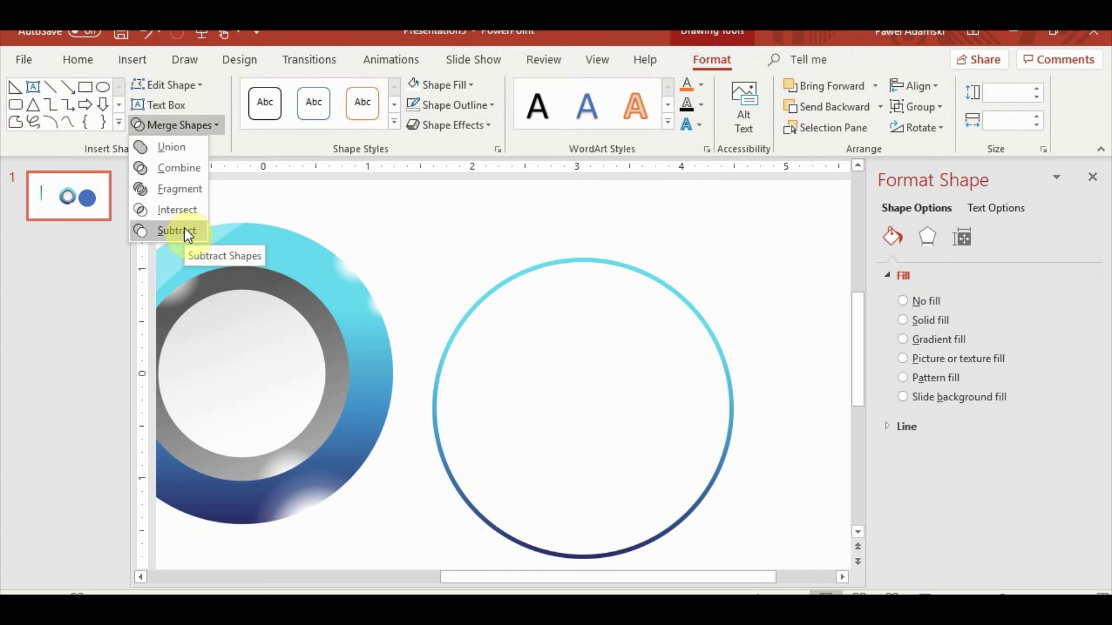
pyautogui.click(166, 227)
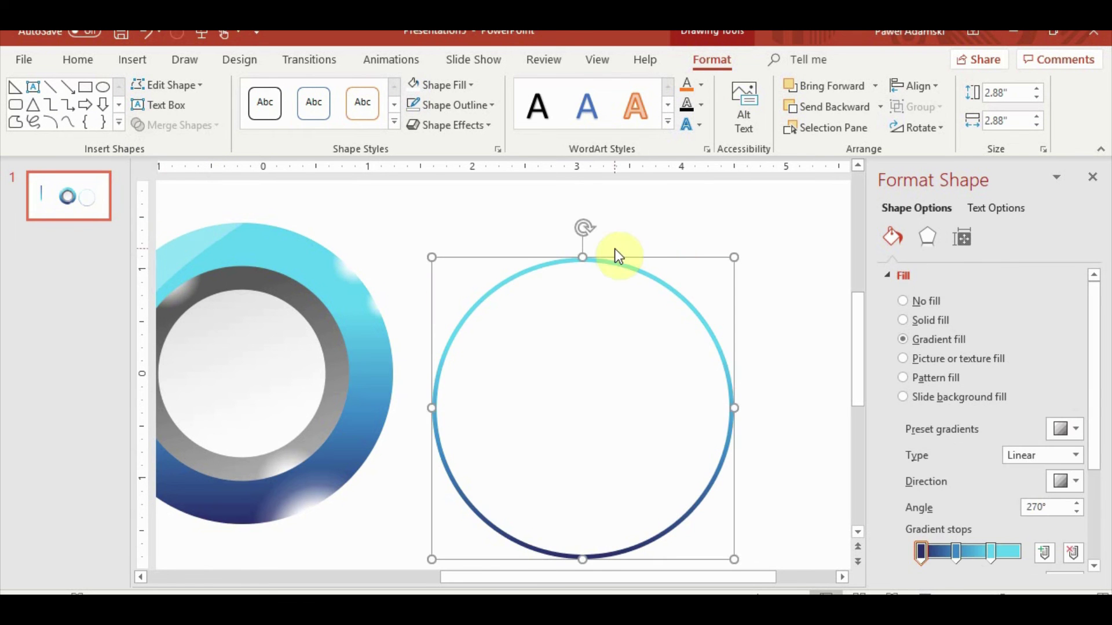
pyautogui.moveTo(614, 250); pyautogui.dragTo(276, 224)
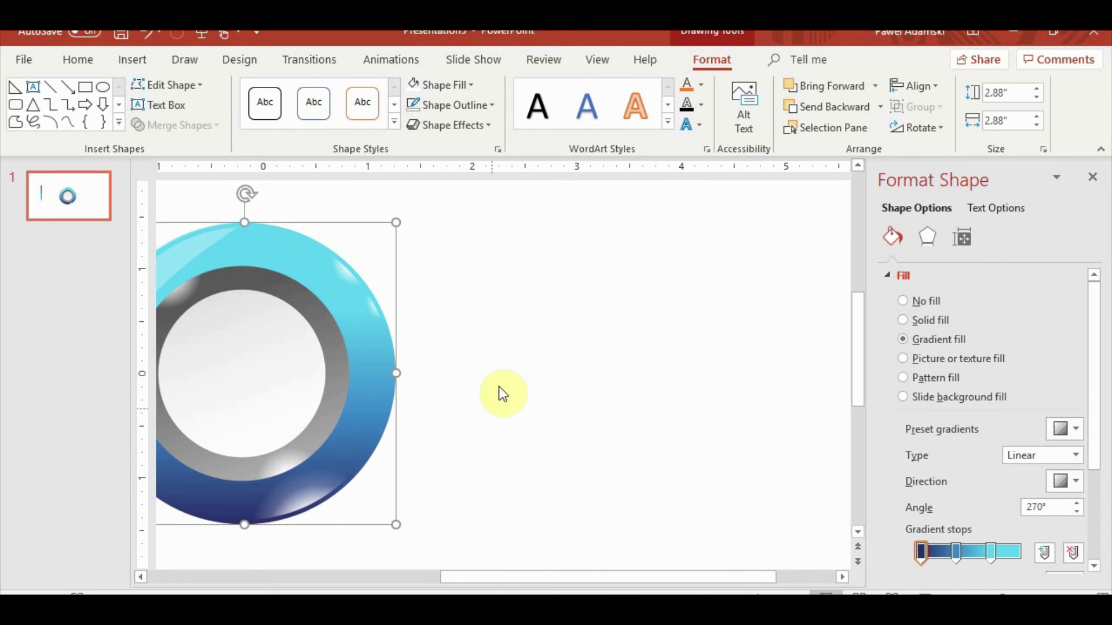
# Step the rim's gradient angle down from 270° through 250° to 220°.
pyautogui.hscroll(-3, 623, 574)
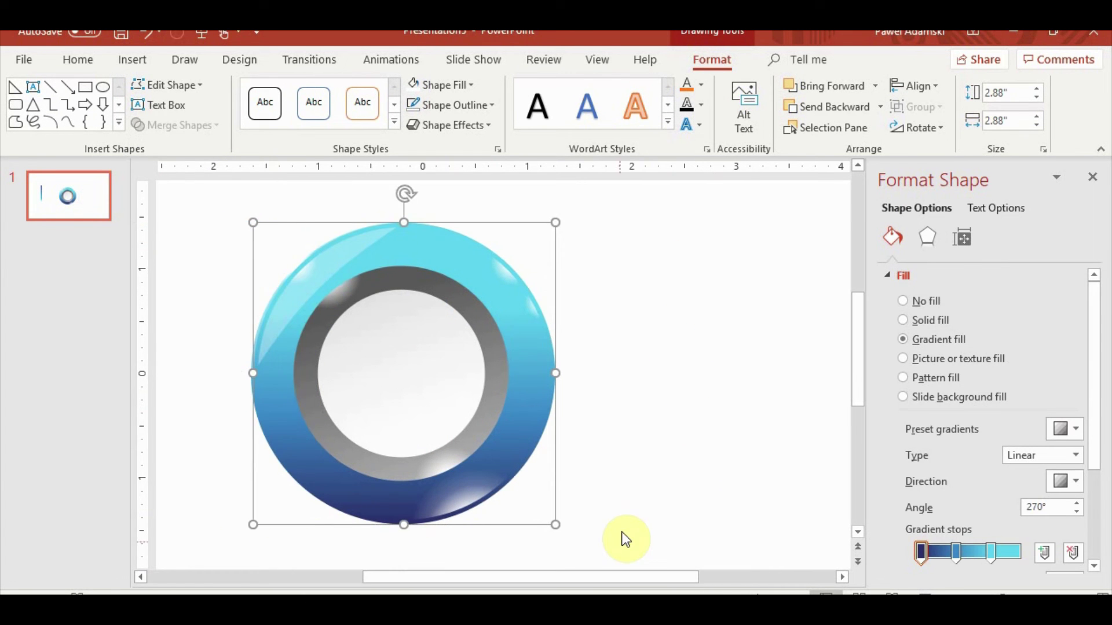
pyautogui.click(1076, 512)
pyautogui.click(1080, 512)
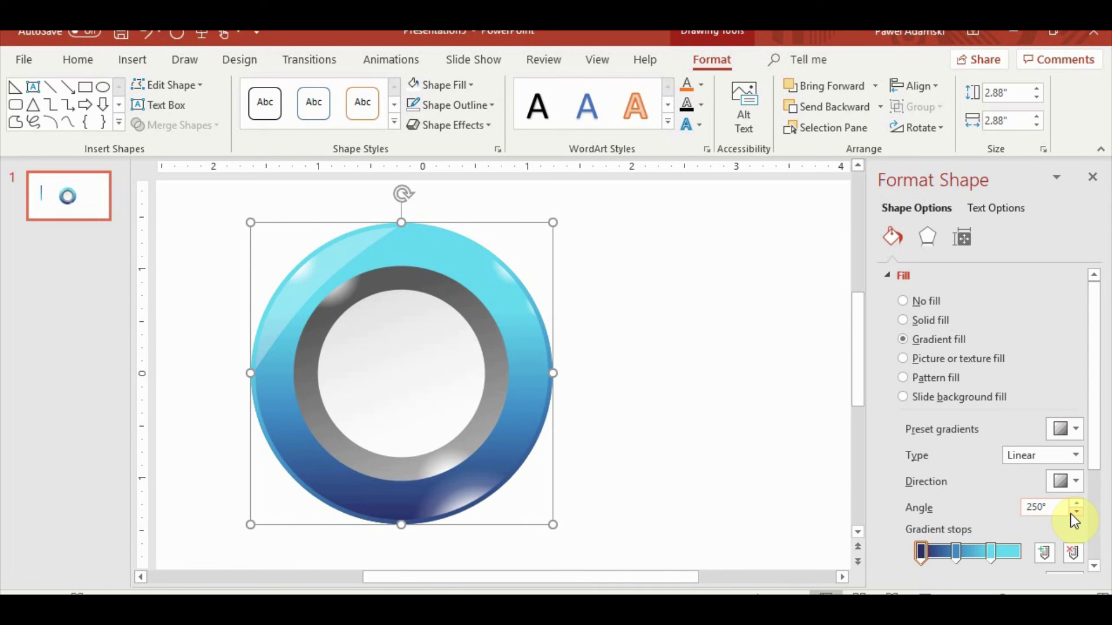
pyautogui.click(1071, 513)
pyautogui.click(1070, 513)
pyautogui.click(1070, 513)
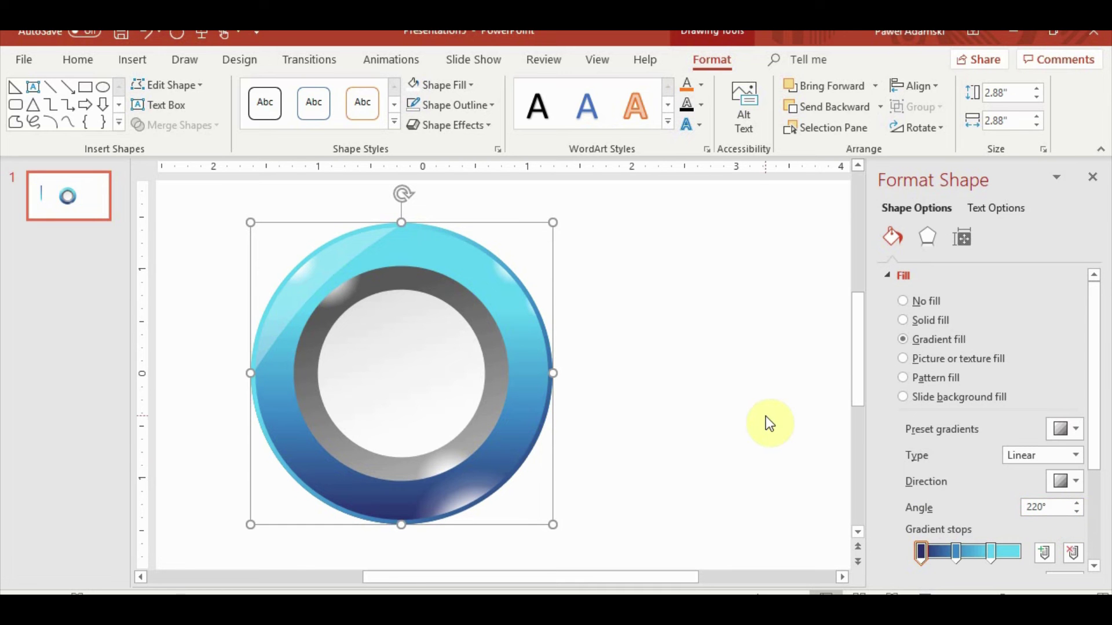
# Paste a copy of the ring, shrink it and centre it inside the ring.
pyautogui.click(712, 463)
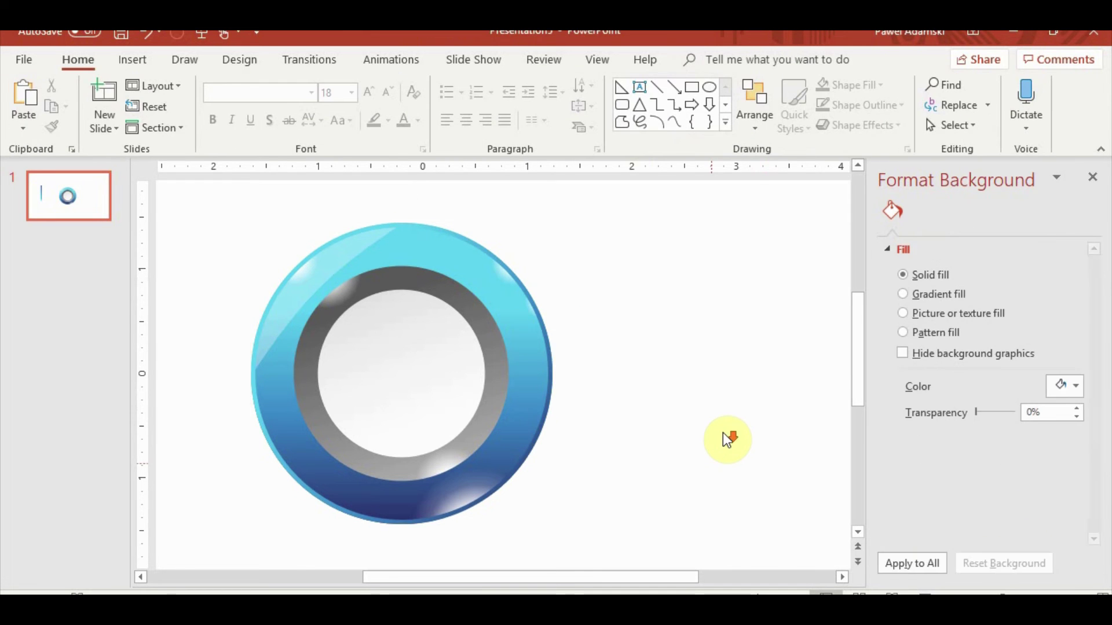
pyautogui.scroll(3, 722, 440)
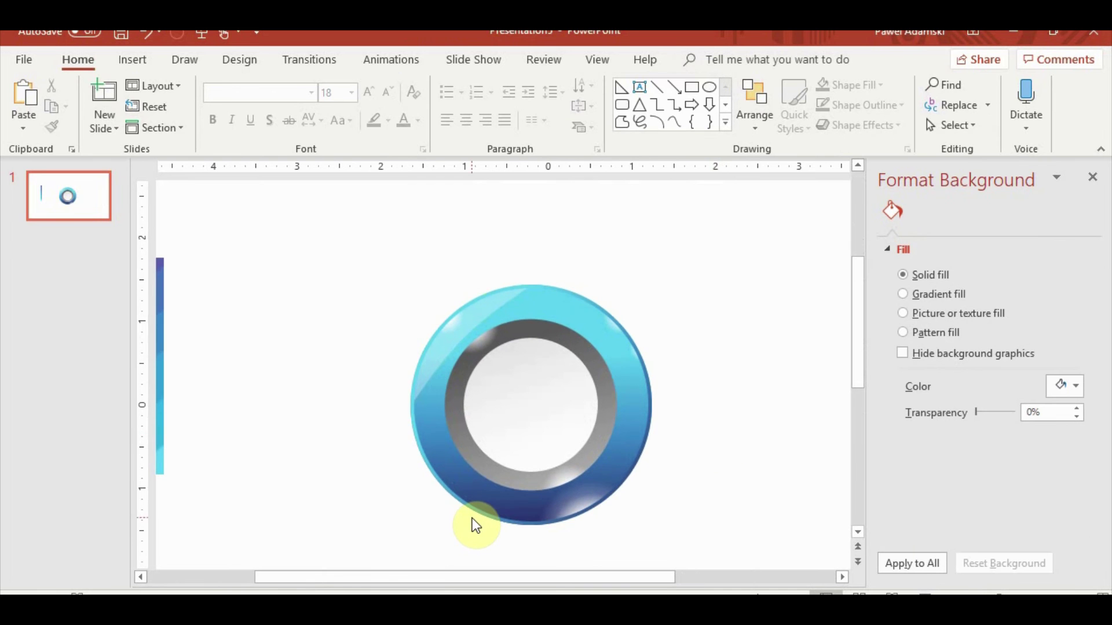
pyautogui.click(504, 524)
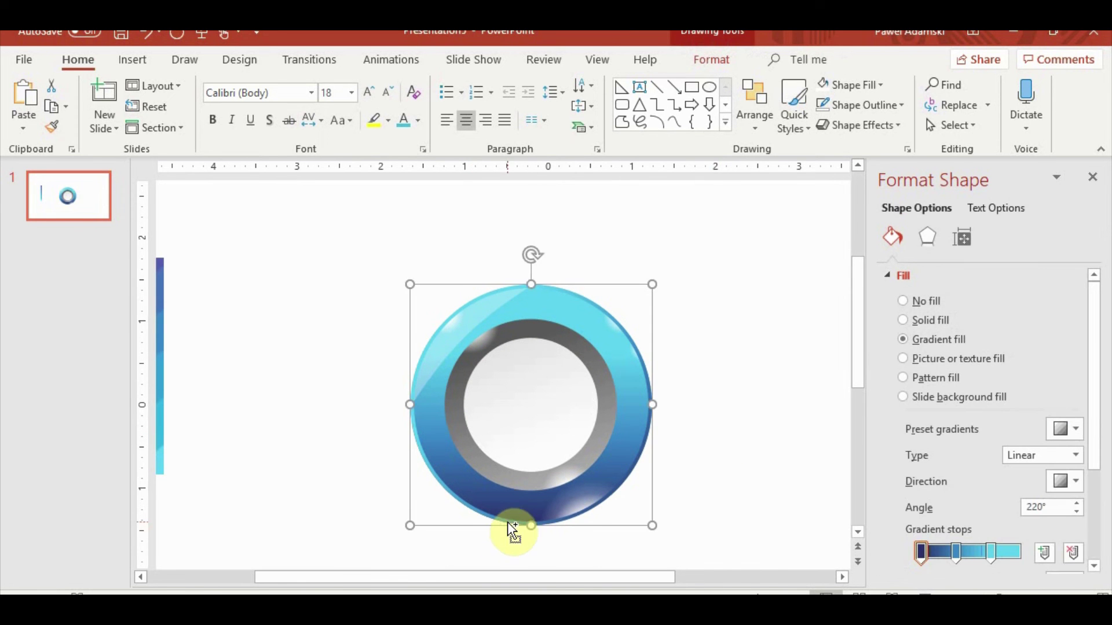
pyautogui.hotkey('ctrl', 'c')
pyautogui.hotkey('ctrl', 'v')
pyautogui.moveTo(668, 300)
pyautogui.mouseDown()
pyautogui.moveTo(513, 425)
pyautogui.moveTo(563, 382)
pyautogui.moveTo(514, 444)
pyautogui.mouseUp()
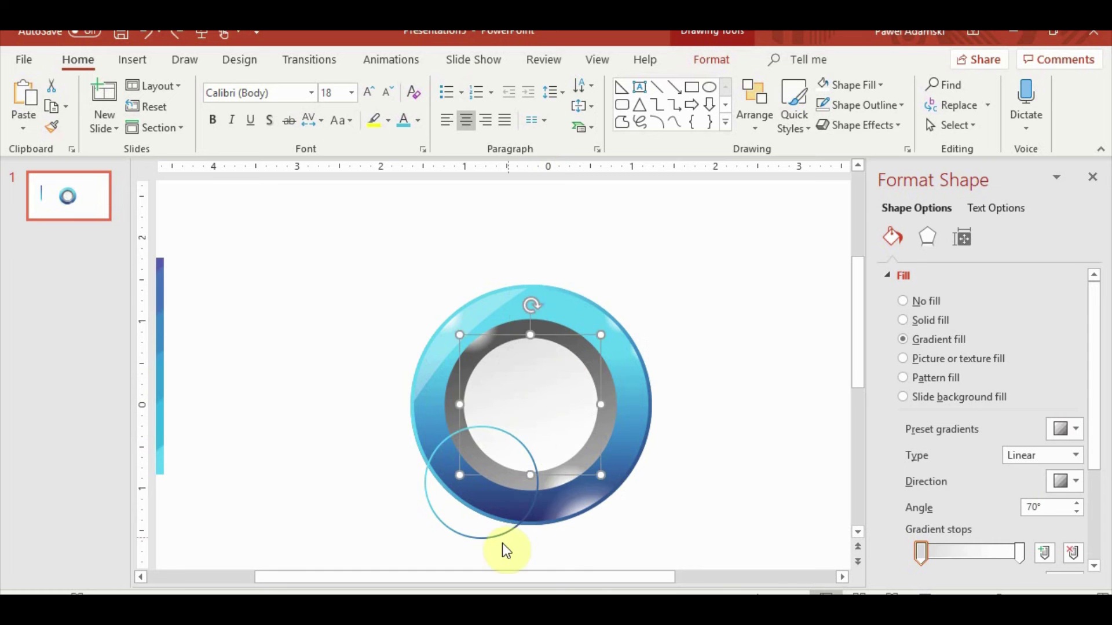
pyautogui.moveTo(494, 541)
pyautogui.mouseDown()
pyautogui.moveTo(523, 439)
pyautogui.moveTo(630, 501)
pyautogui.mouseUp()
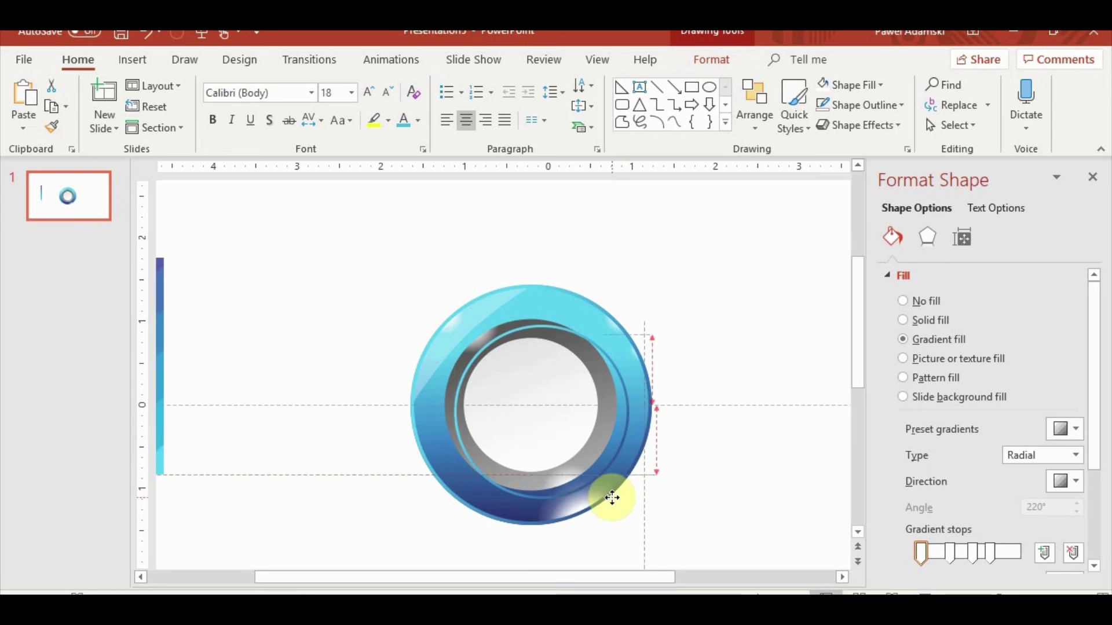
pyautogui.moveTo(513, 494); pyautogui.dragTo(503, 487)
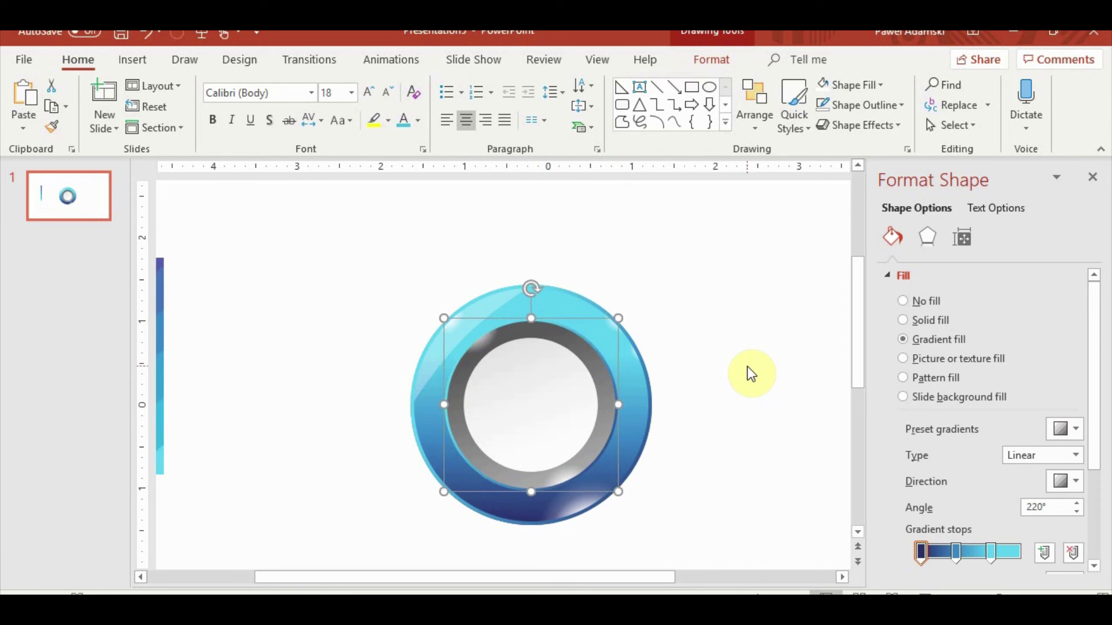
pyautogui.hotkey('shift', 'Right')
# Raise the gradient angle to 270°.
pyautogui.click(1077, 502)
pyautogui.click(1077, 502)
pyautogui.click(1077, 501)
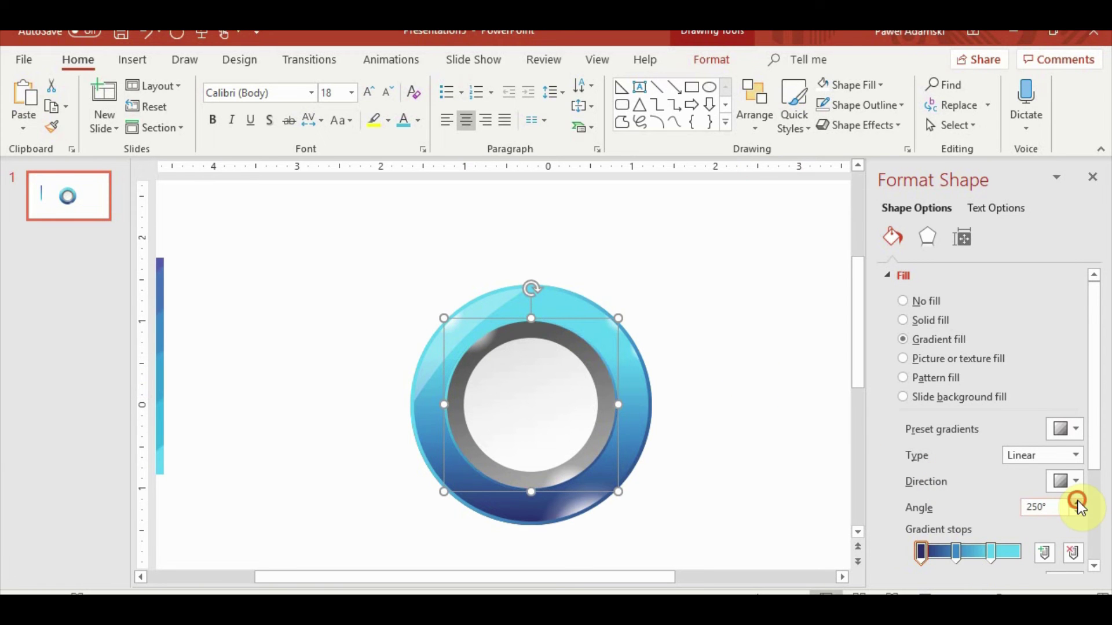
pyautogui.click(1077, 501)
pyautogui.click(1077, 501)
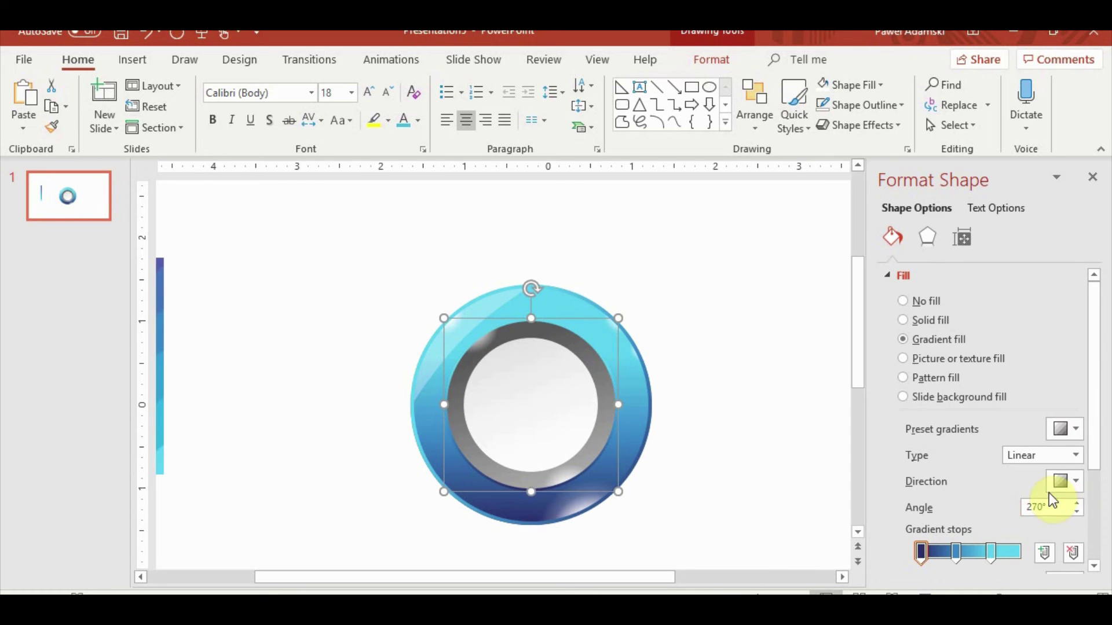
# Paste a smaller copy of the grey ring and centre it over the white disk.
pyautogui.click(795, 509)
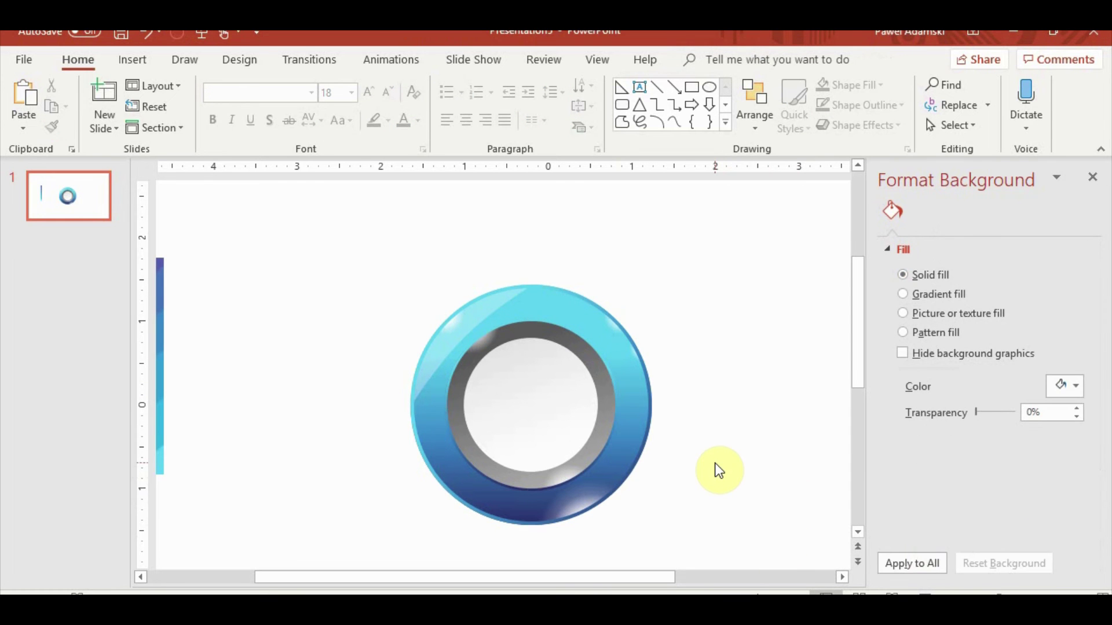
pyautogui.click(506, 485)
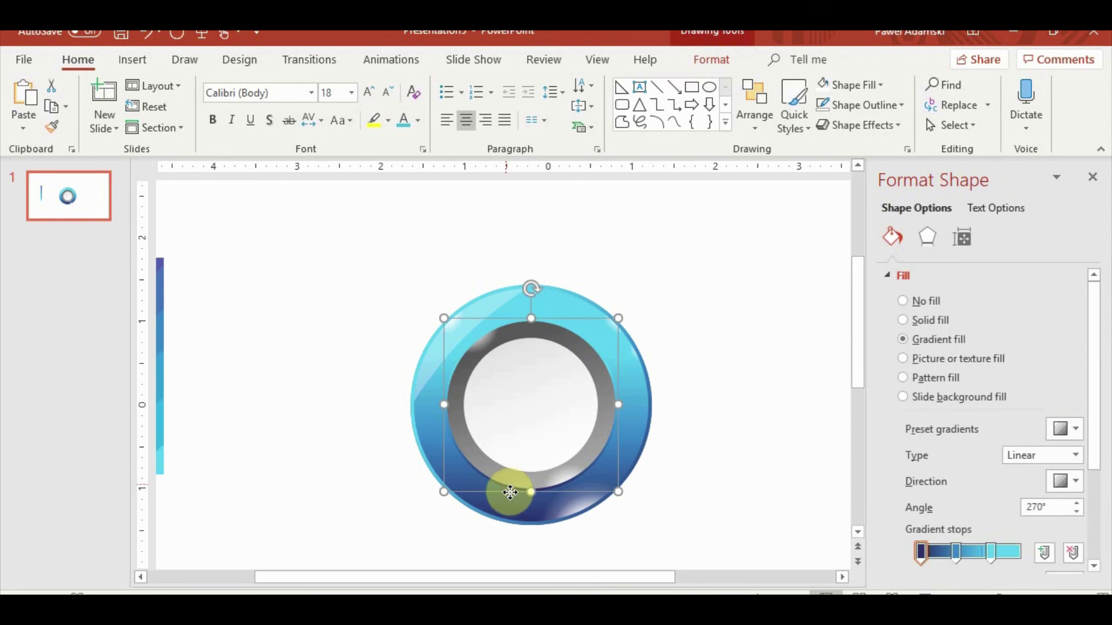
pyautogui.hotkey('ctrl', 'v')
pyautogui.moveTo(609, 472)
pyautogui.mouseDown()
pyautogui.moveTo(589, 474)
pyautogui.moveTo(807, 467)
pyautogui.moveTo(754, 450)
pyautogui.mouseUp()
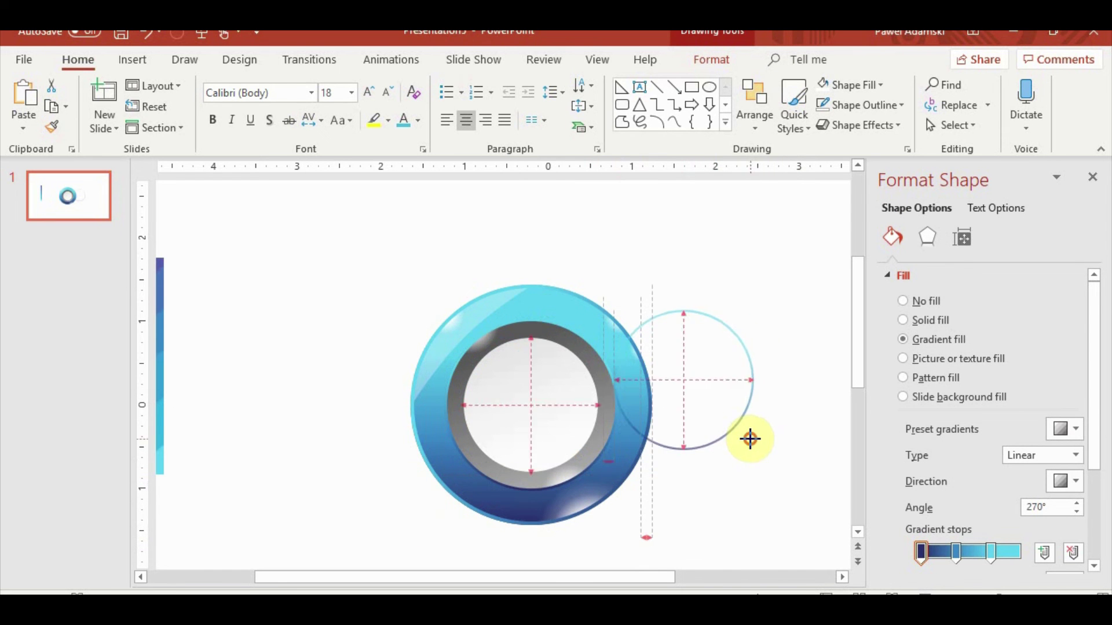
pyautogui.moveTo(749, 359)
pyautogui.mouseDown()
pyautogui.moveTo(597, 385)
pyautogui.moveTo(608, 446)
pyautogui.moveTo(590, 467)
pyautogui.mouseUp()
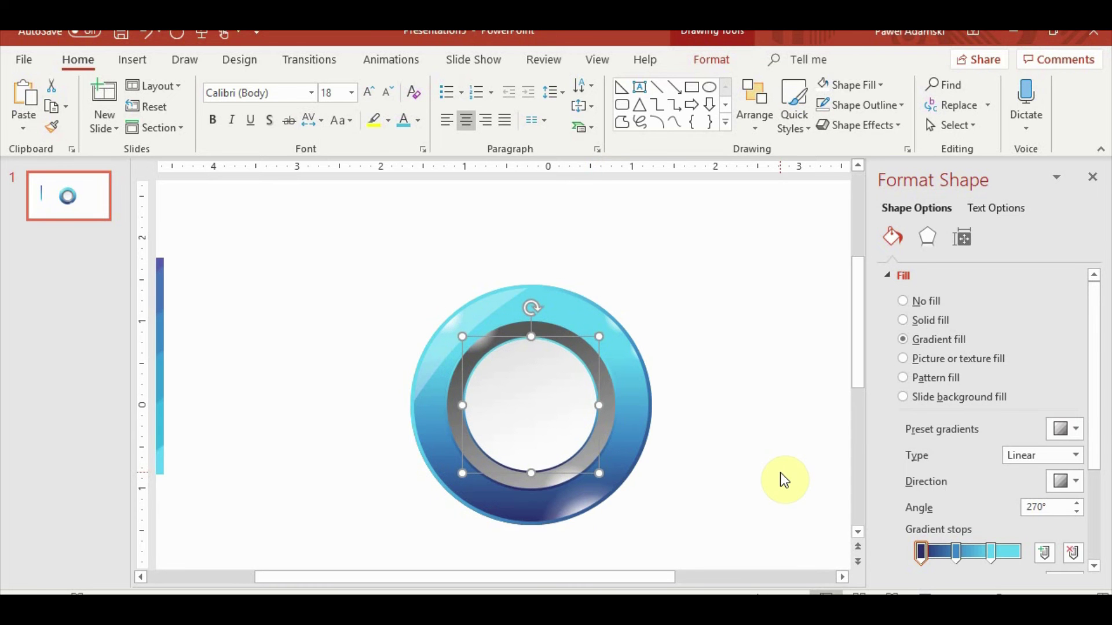
# Colour the inner circle's gradient stops black, dark grey (36%) and light grey (71%).
pyautogui.scroll(-3, 1094, 428)
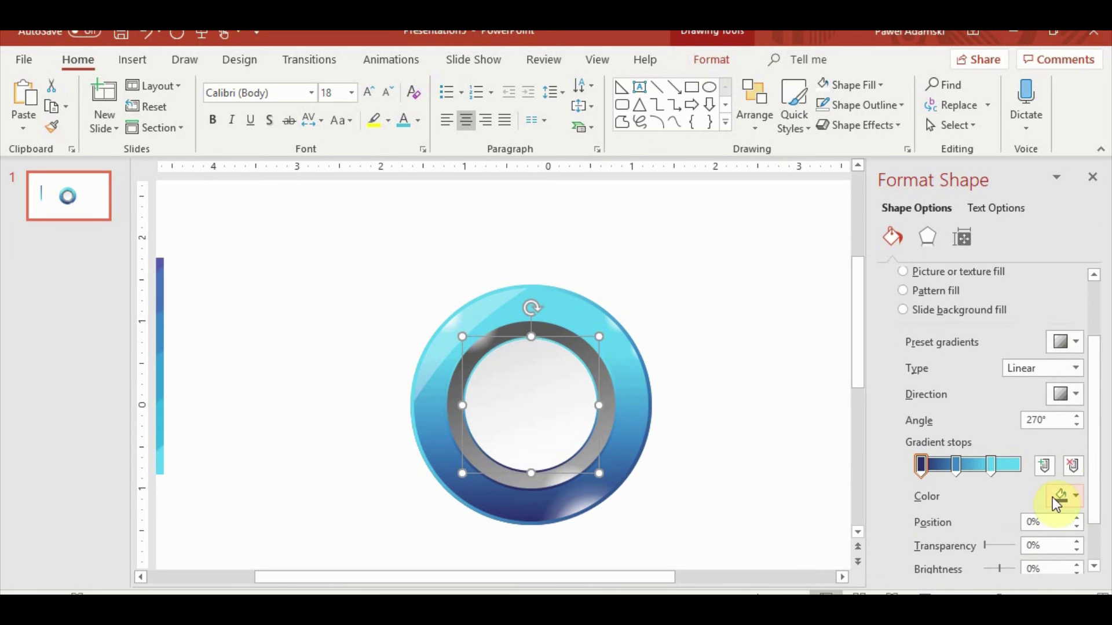
pyautogui.click(1064, 497)
pyautogui.click(982, 311)
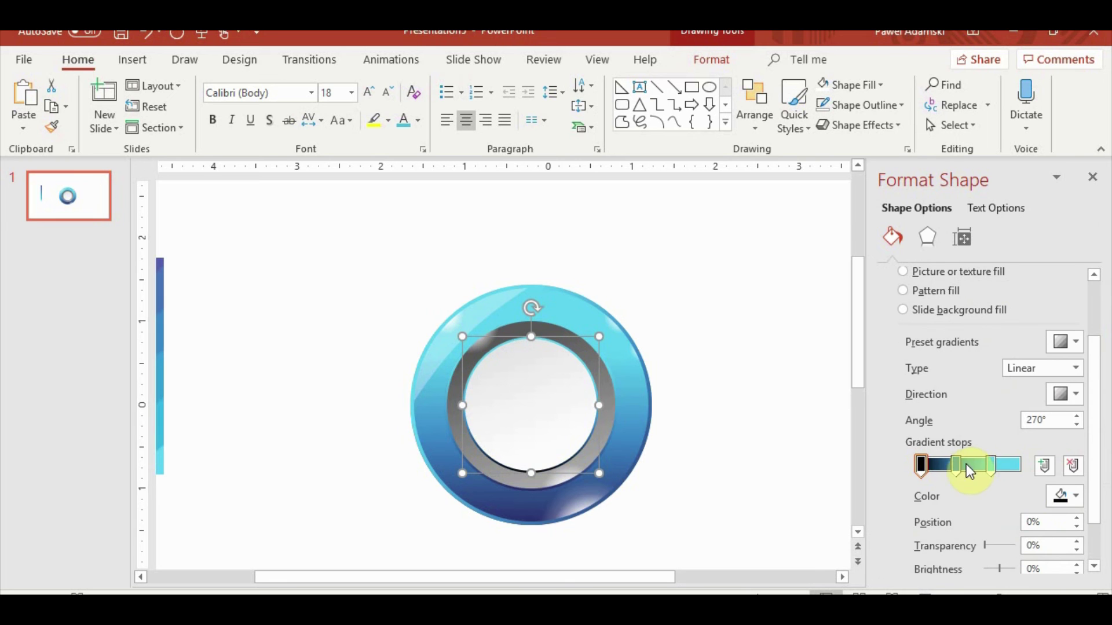
pyautogui.click(1055, 491)
pyautogui.click(983, 373)
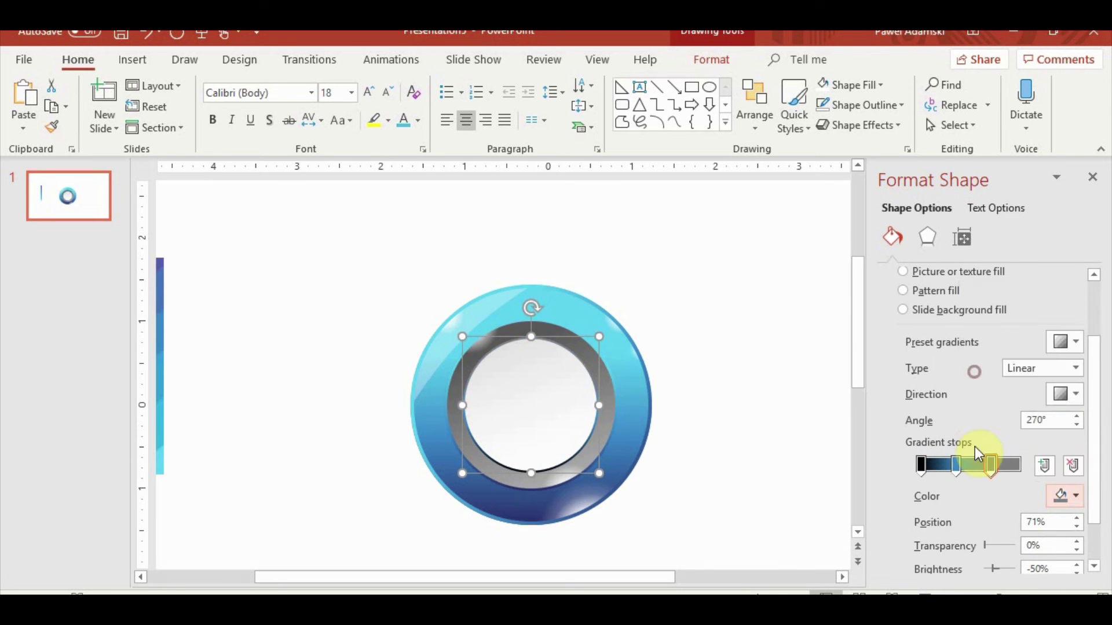
pyautogui.click(956, 465)
pyautogui.click(1059, 495)
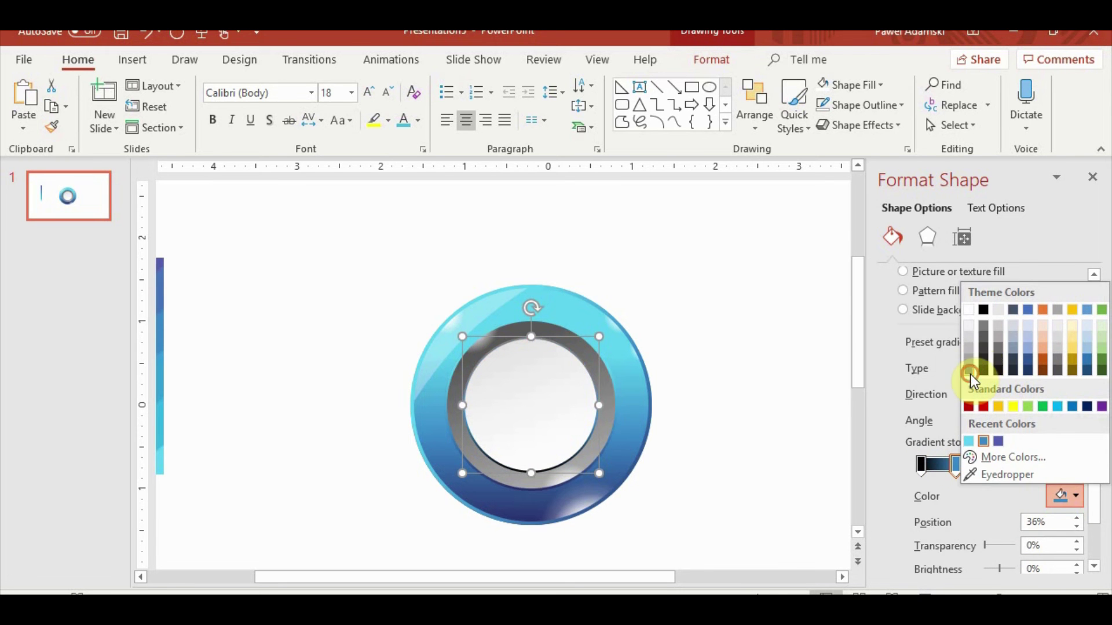
pyautogui.click(968, 370)
pyautogui.click(994, 462)
pyautogui.click(1065, 496)
pyautogui.click(968, 326)
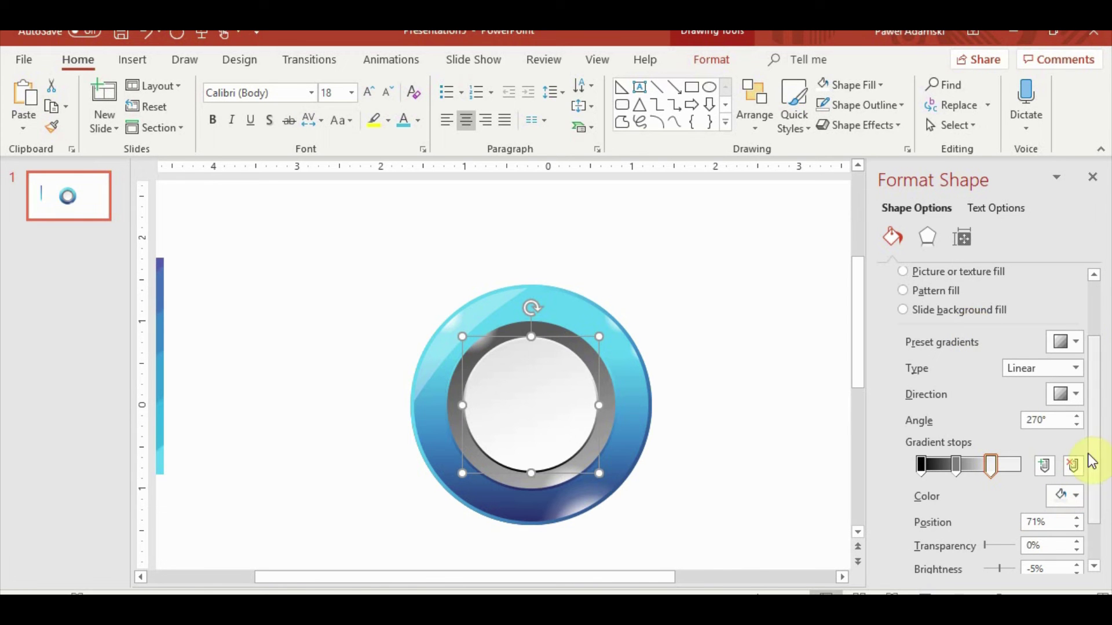
# Darken one gradient stop by 25% and settle the gradient angle at 70°.
pyautogui.click(1077, 425)
pyautogui.click(1077, 425)
pyautogui.click(1076, 425)
pyautogui.click(1077, 425)
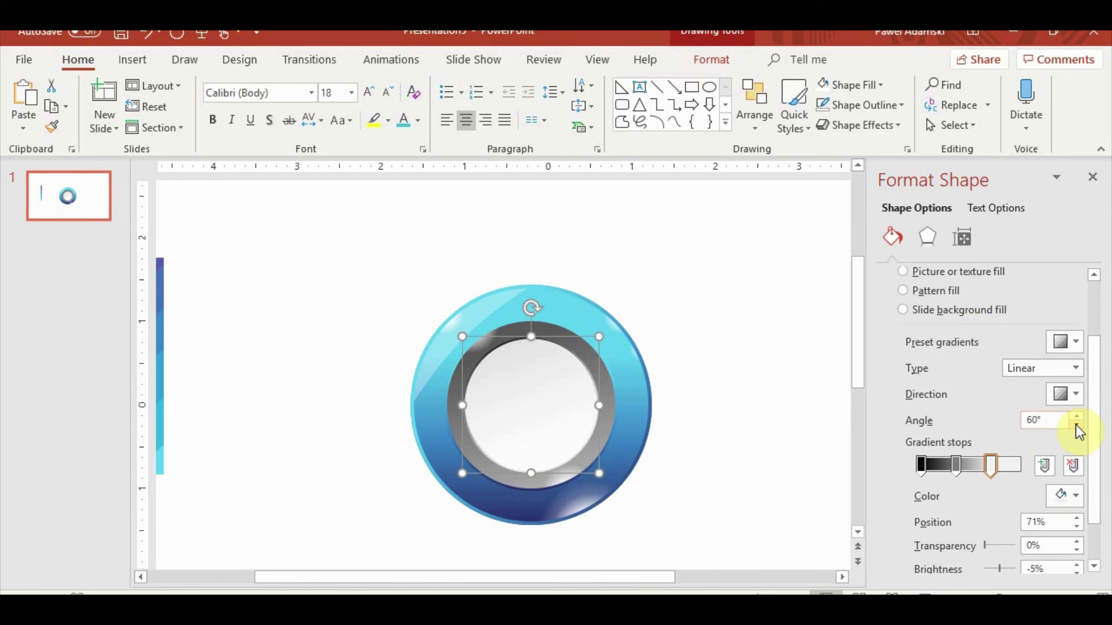
pyautogui.click(1076, 425)
pyautogui.click(1076, 416)
pyautogui.click(1076, 415)
pyautogui.click(1067, 496)
pyautogui.click(975, 353)
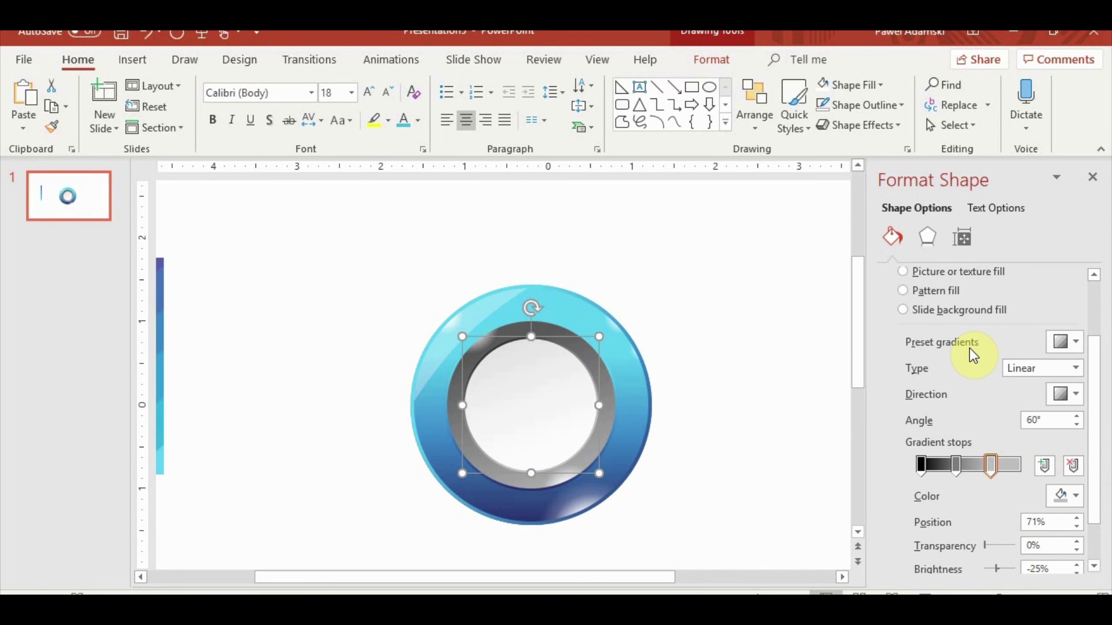
pyautogui.click(1077, 427)
pyautogui.click(1077, 427)
pyautogui.click(1077, 428)
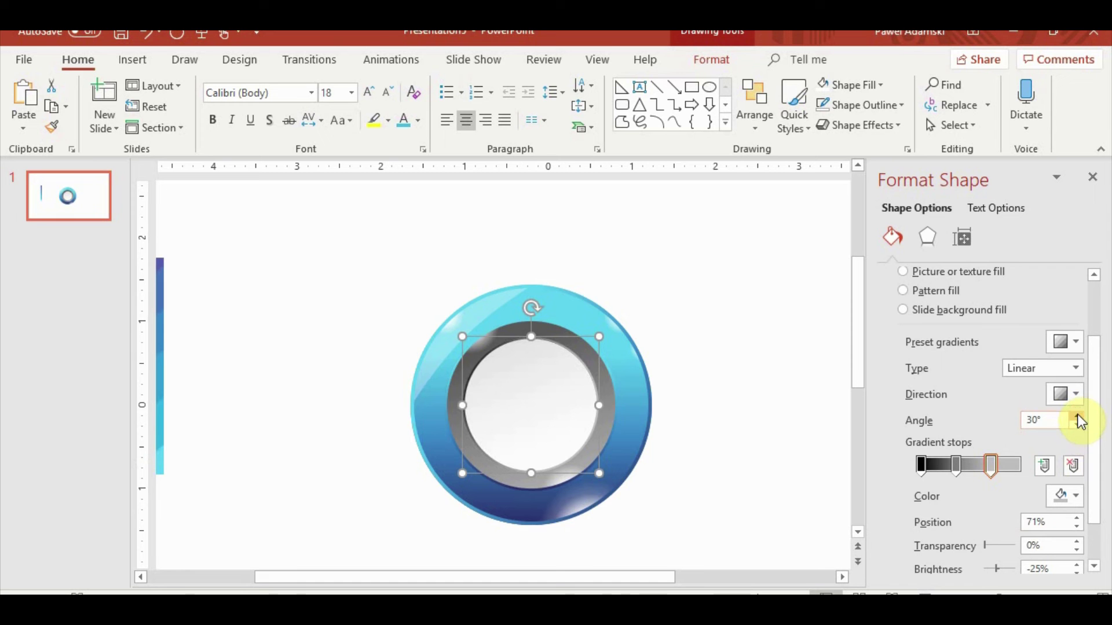
pyautogui.click(1077, 416)
pyautogui.click(1077, 416)
pyautogui.click(1078, 416)
pyautogui.click(1078, 416)
pyautogui.click(823, 418)
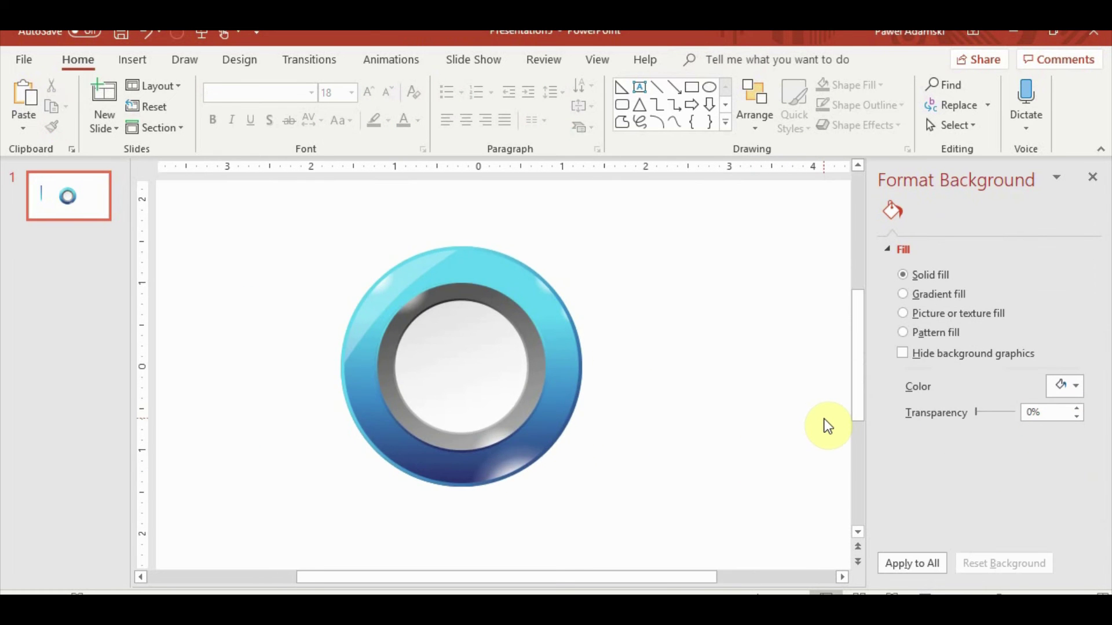
pyautogui.scroll(-2, 385, 236)
# Group all the shapes that make up the ring button.
pyautogui.moveTo(342, 230); pyautogui.dragTo(716, 510)
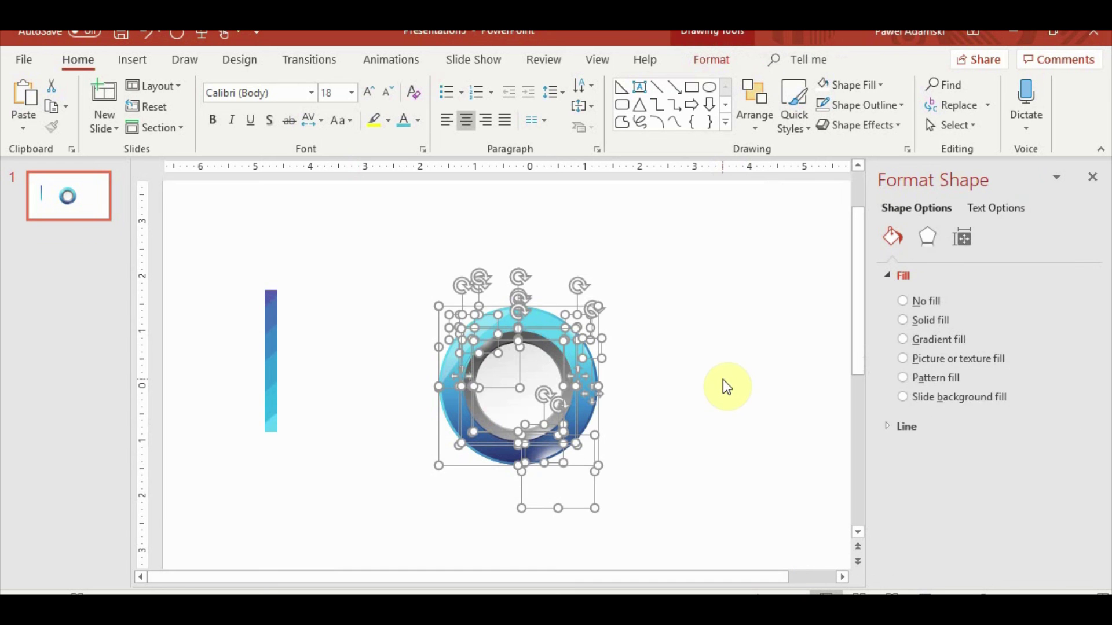
pyautogui.hotkey('ctrl', 'g')
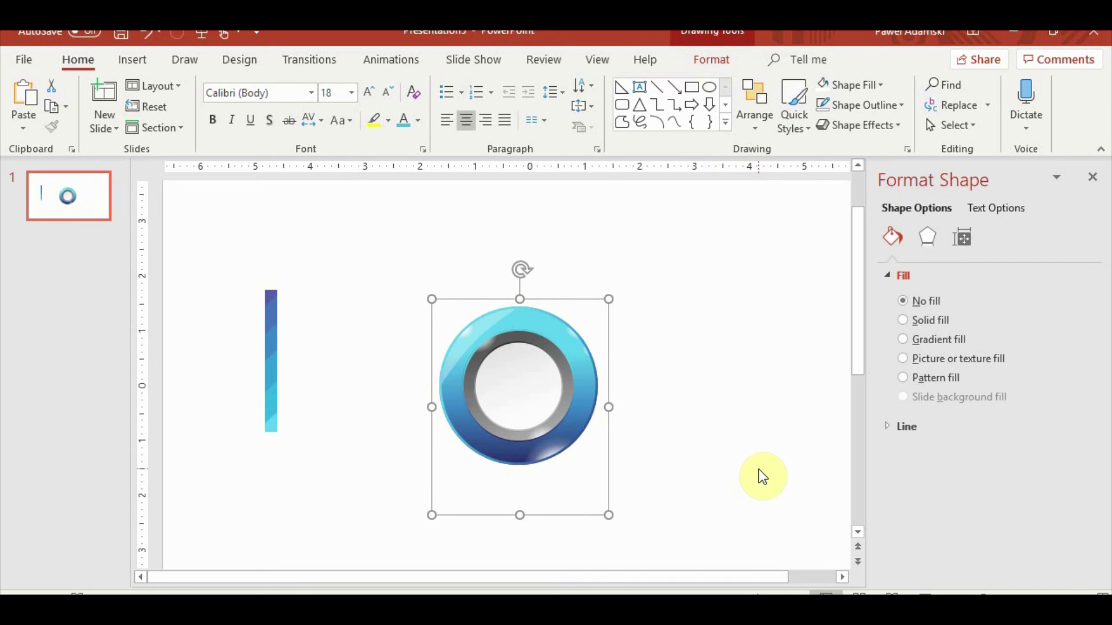
pyautogui.click(770, 333)
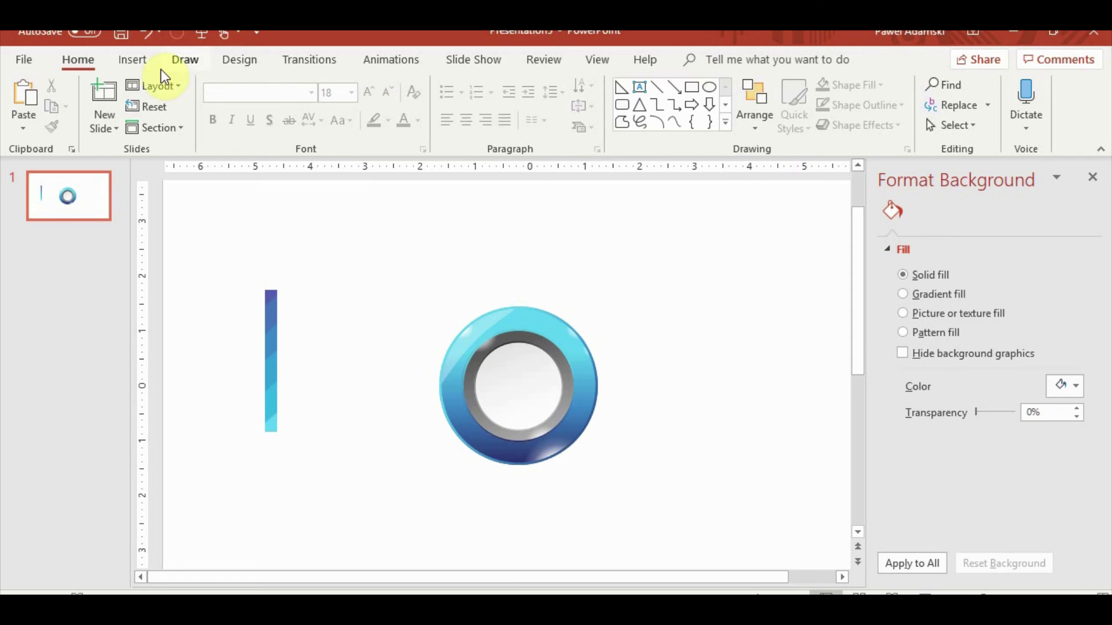
# Draw an oval over the ring button and make it 54% transparent.
pyautogui.click(132, 59)
pyautogui.click(276, 104)
pyautogui.click(349, 177)
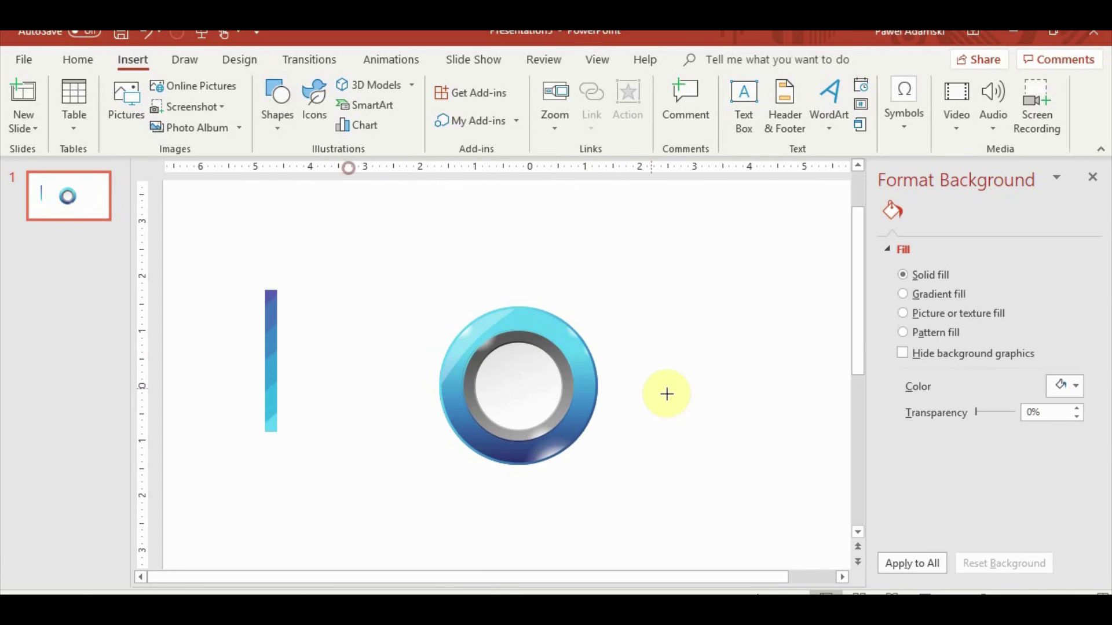
pyautogui.moveTo(426, 306)
pyautogui.mouseDown()
pyautogui.moveTo(603, 429)
pyautogui.moveTo(611, 489)
pyautogui.moveTo(544, 460)
pyautogui.mouseUp()
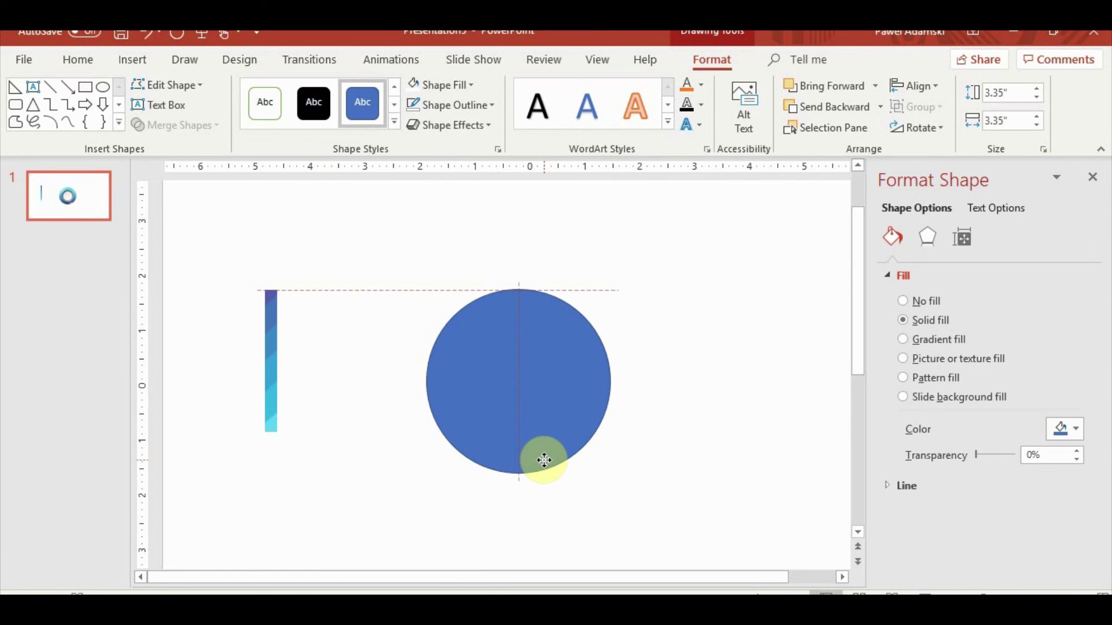
pyautogui.click(463, 88)
pyautogui.click(968, 461)
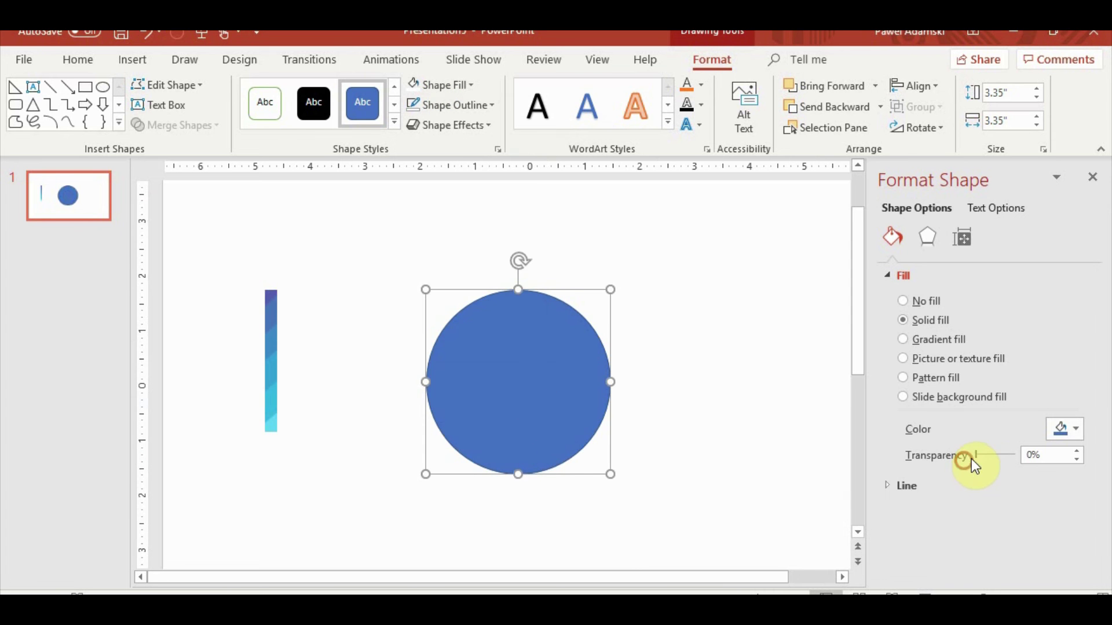
pyautogui.moveTo(978, 457); pyautogui.dragTo(995, 460)
# Enlarge the circle to 3.5" and centre it over the button, moving the blue bar up.
pyautogui.moveTo(525, 321); pyautogui.dragTo(532, 304)
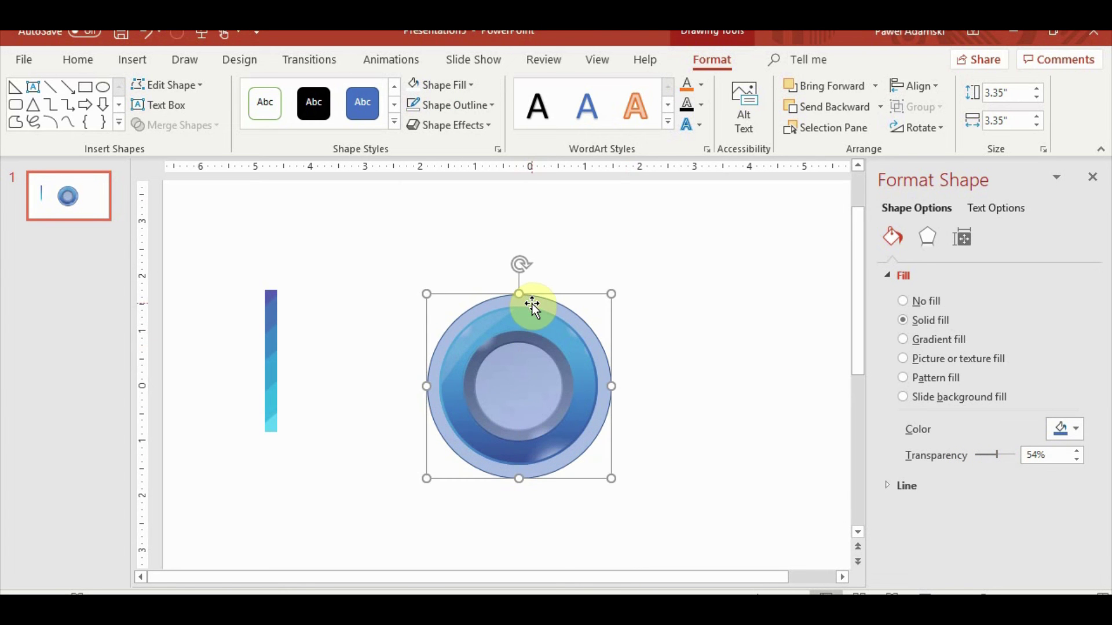
pyautogui.moveTo(424, 293); pyautogui.dragTo(420, 290)
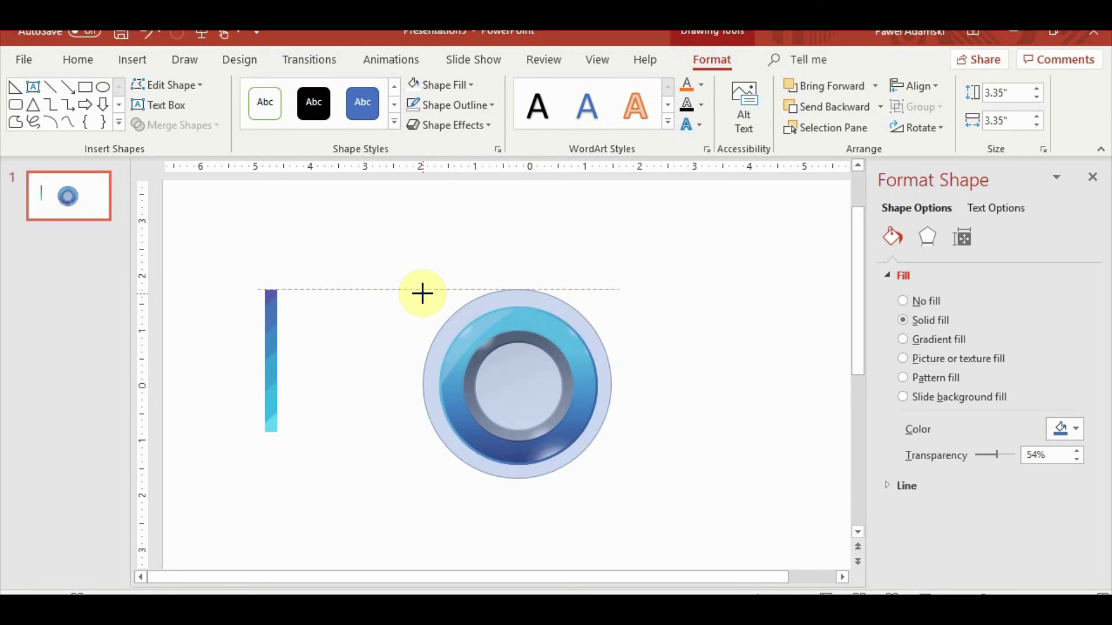
pyautogui.moveTo(454, 323); pyautogui.dragTo(464, 322)
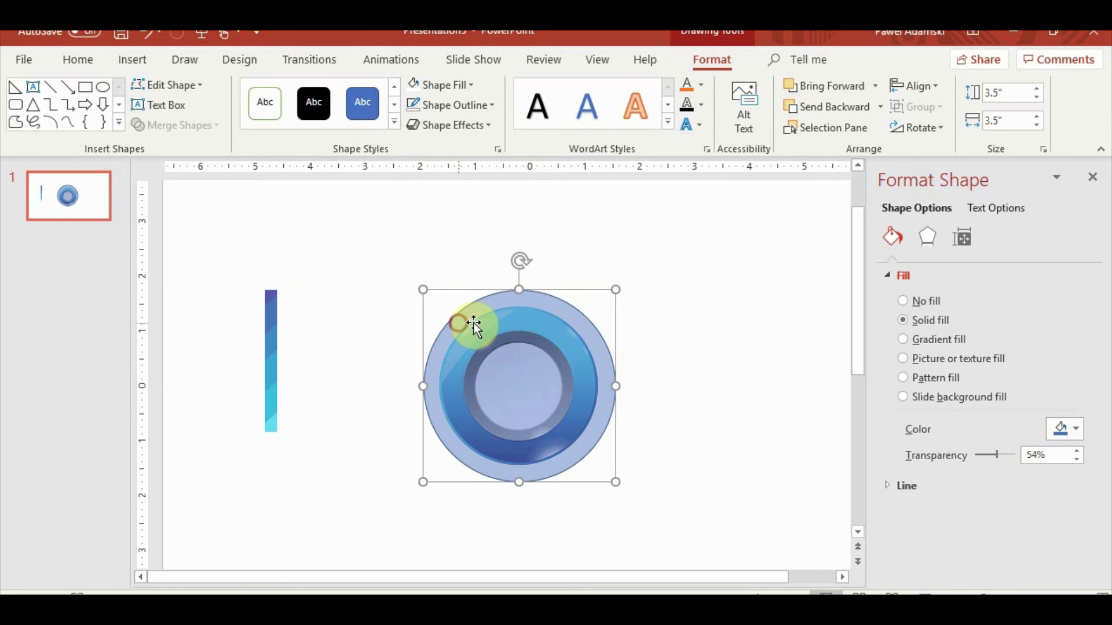
pyautogui.click(298, 377)
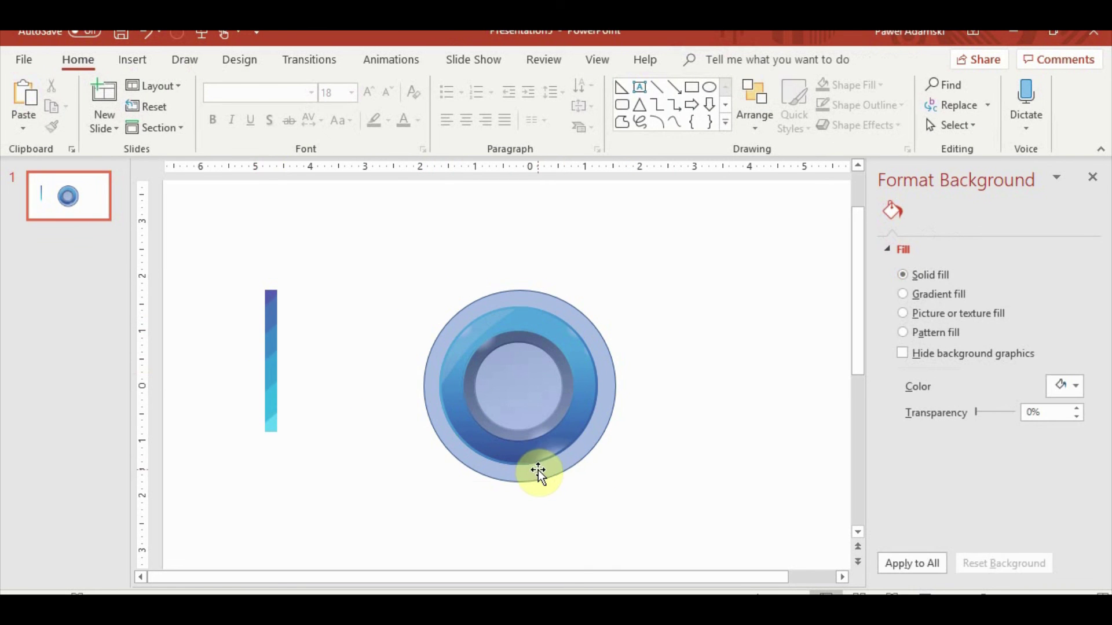
pyautogui.moveTo(537, 470); pyautogui.dragTo(535, 474)
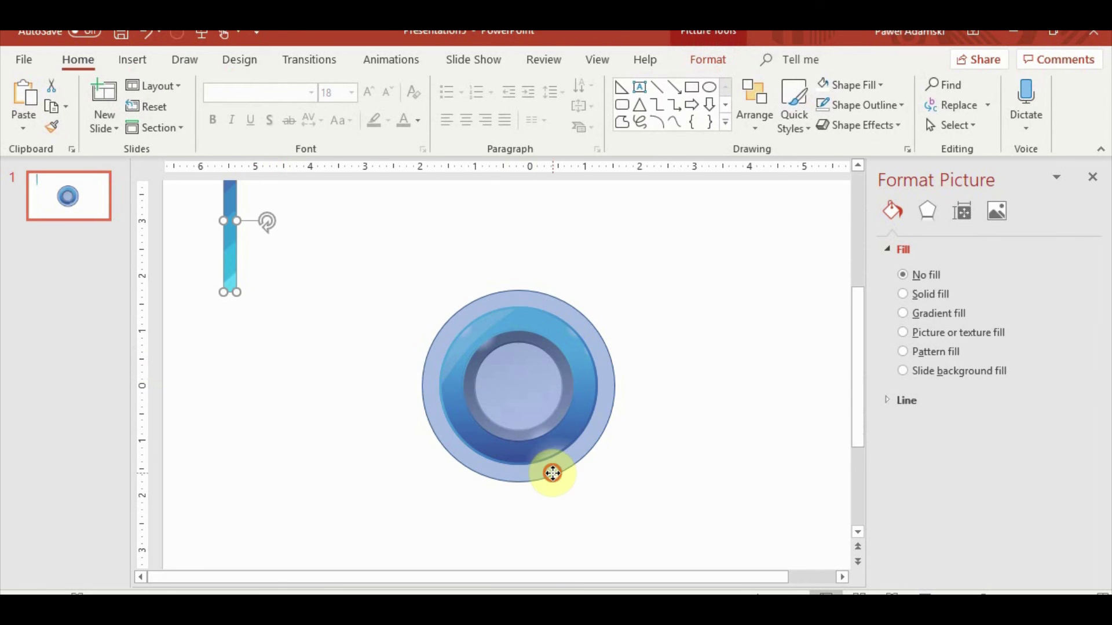
pyautogui.moveTo(552, 473); pyautogui.dragTo(549, 477)
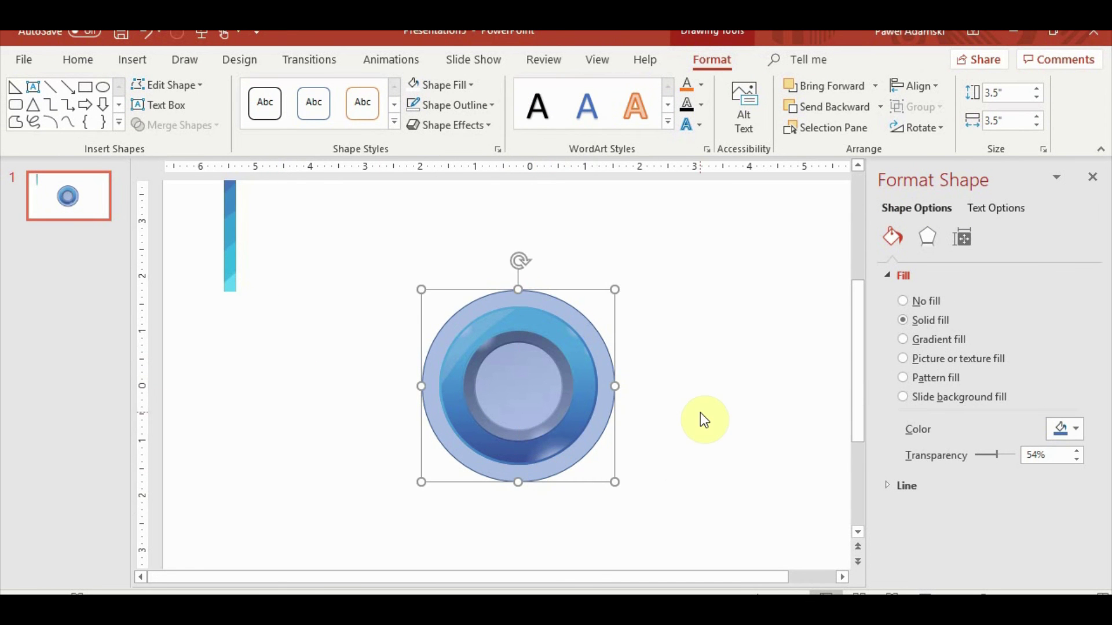
# Paste a copy of the translucent circle and shrink it just inside the original.
pyautogui.hotkey('ctrl', 'v')
pyautogui.moveTo(623, 299)
pyautogui.mouseDown()
pyautogui.moveTo(583, 336)
pyautogui.moveTo(528, 437)
pyautogui.moveTo(533, 412)
pyautogui.mouseUp()
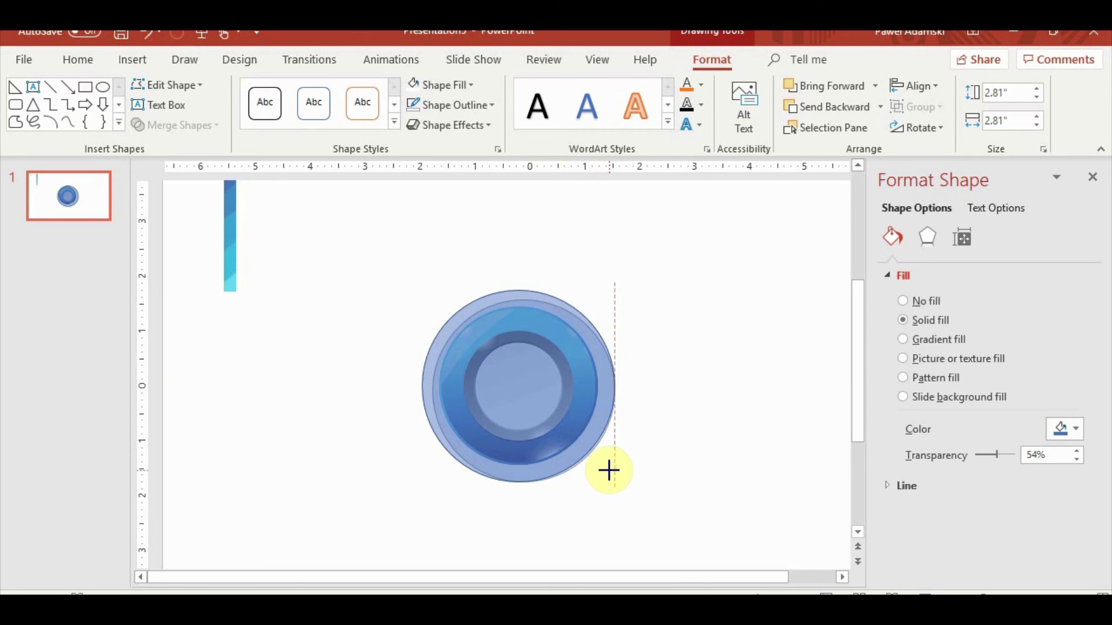
pyautogui.moveTo(609, 470); pyautogui.dragTo(558, 464)
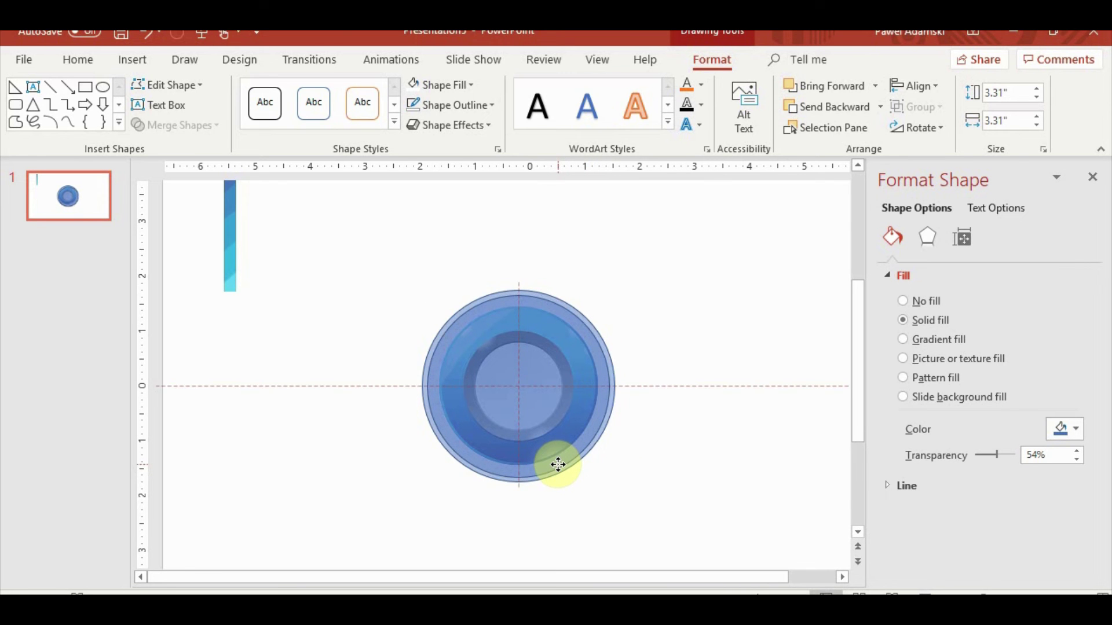
pyautogui.click(668, 482)
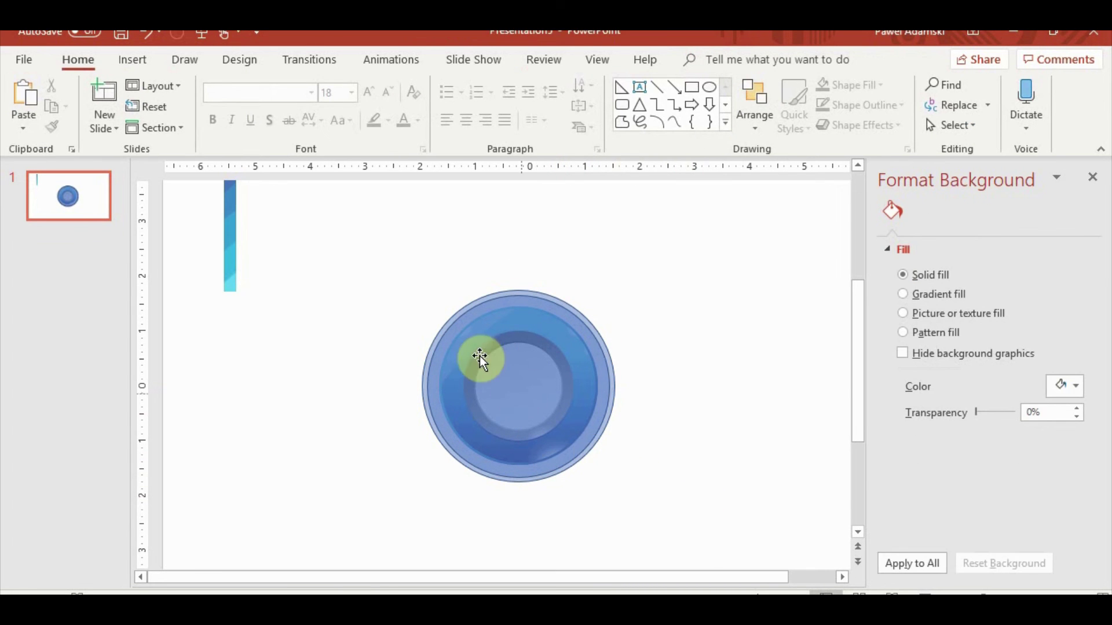
pyautogui.click(469, 336)
pyautogui.hotkey('shift', 'Down')
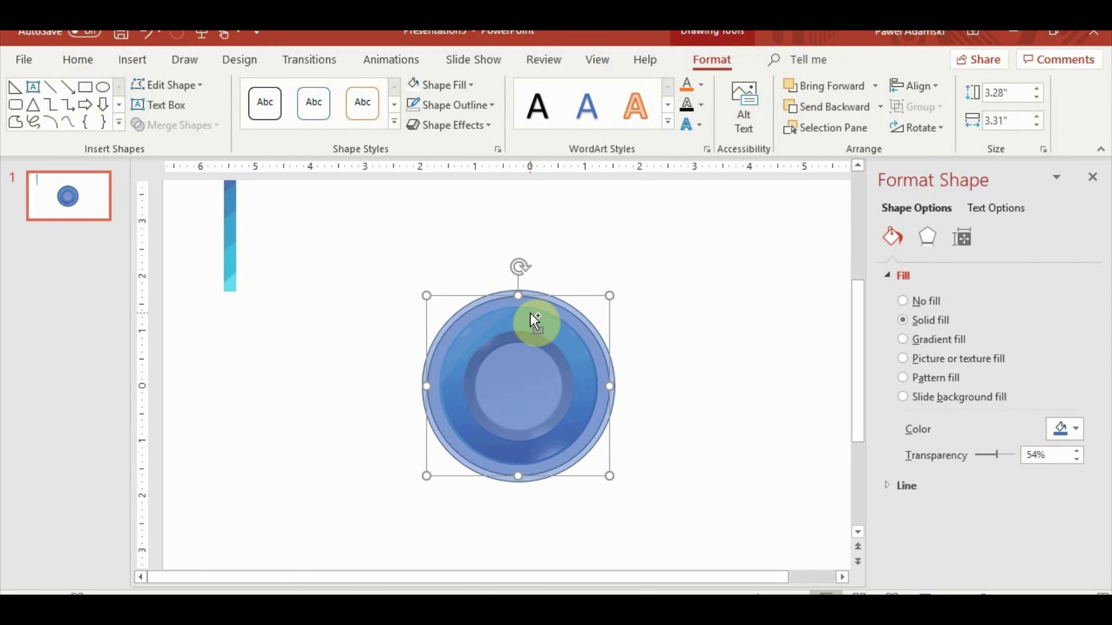
pyautogui.hotkey('shift', 'Down')
pyautogui.hotkey('shift', 'Down')
pyautogui.hotkey('shift', 'Down')
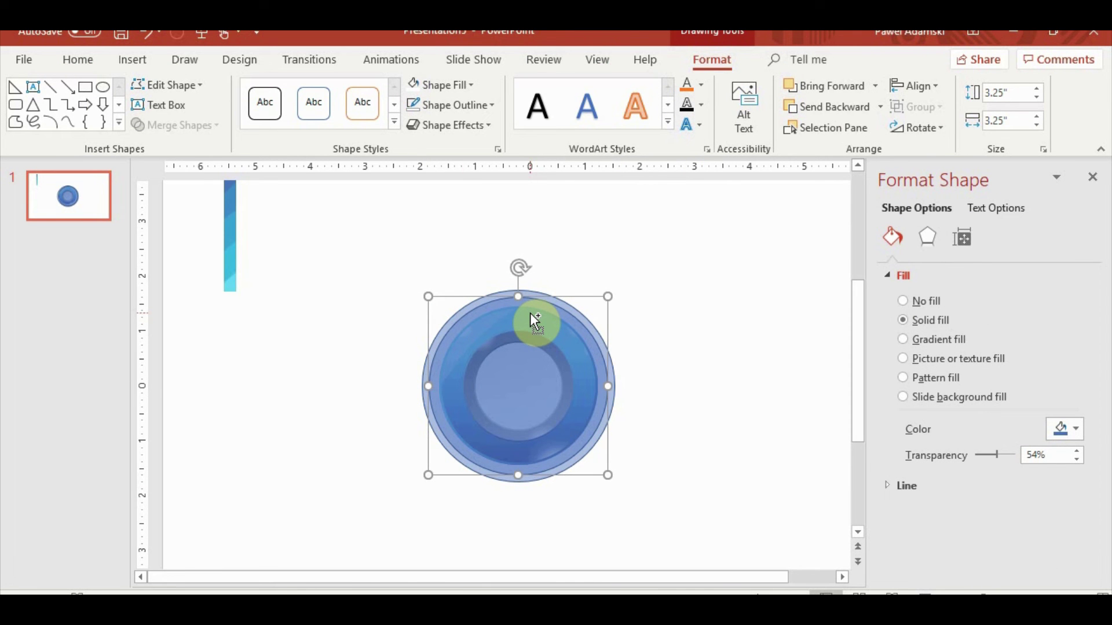
pyautogui.hotkey('shift', 'Down')
pyautogui.hotkey('shift', 'Down')
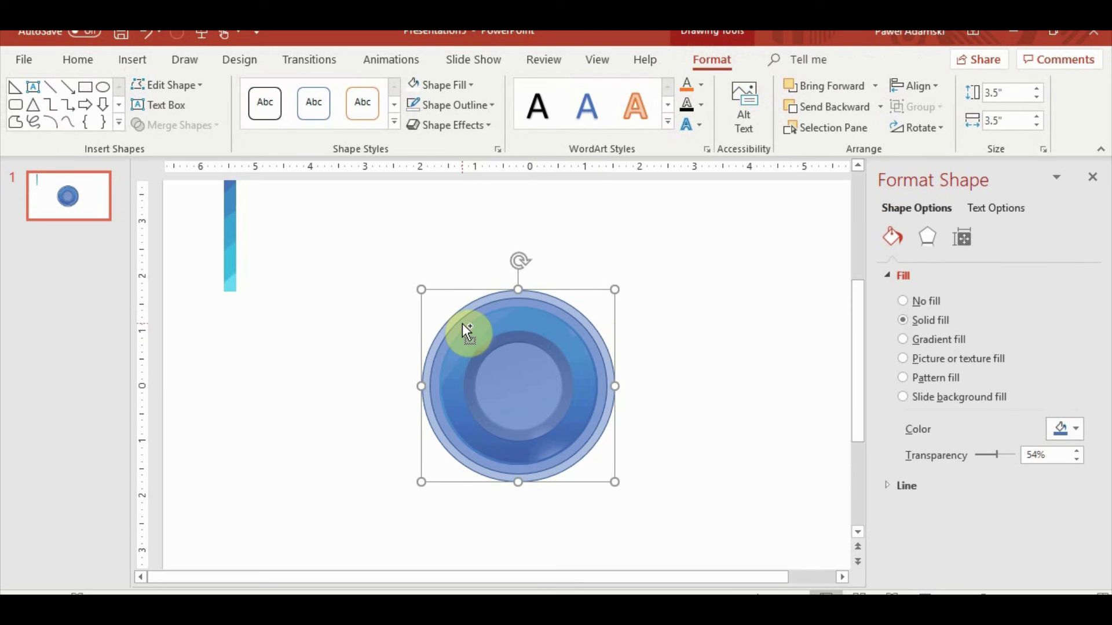
# Subtract the smaller circle from the outer one with Merge Shapes to leave a ring.
pyautogui.keyDown('shift'); pyautogui.click(462, 323); pyautogui.keyUp('shift')
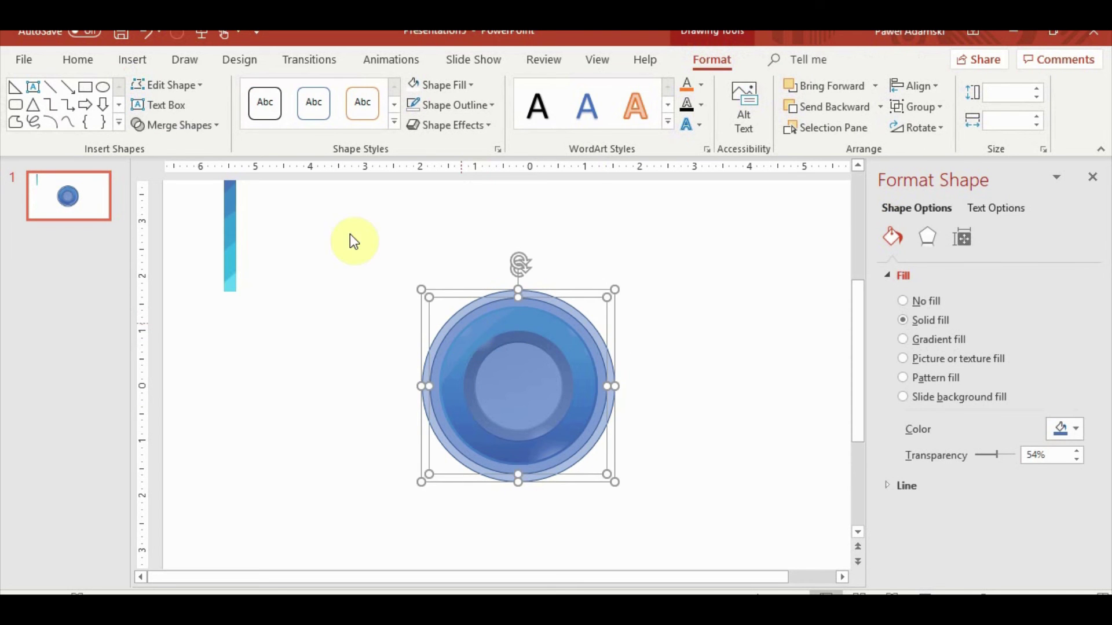
pyautogui.click(168, 125)
pyautogui.click(169, 232)
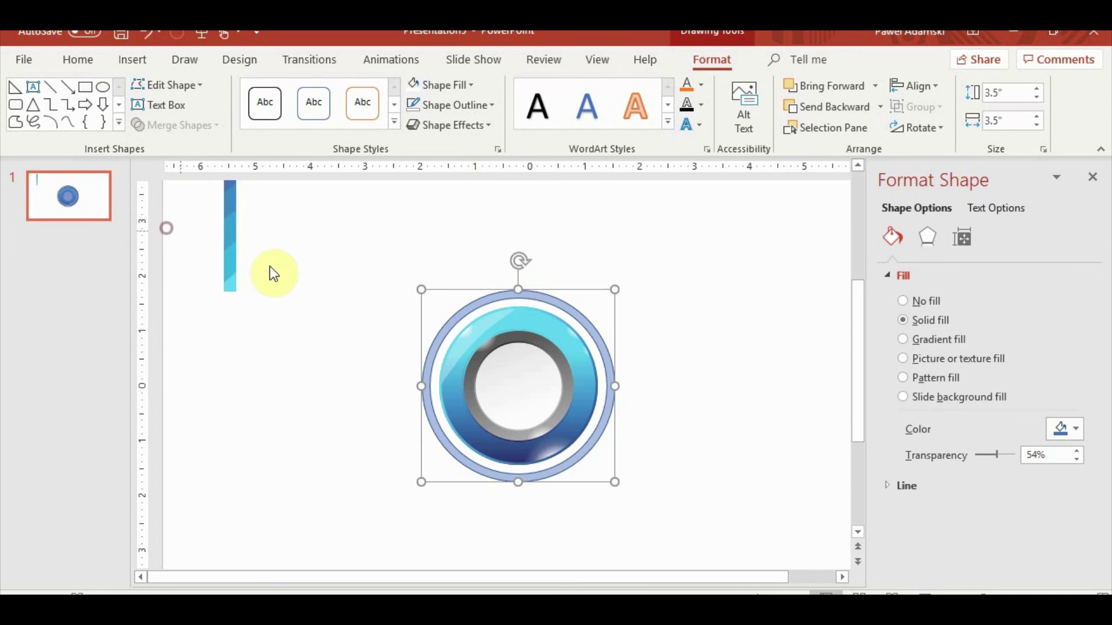
pyautogui.click(697, 473)
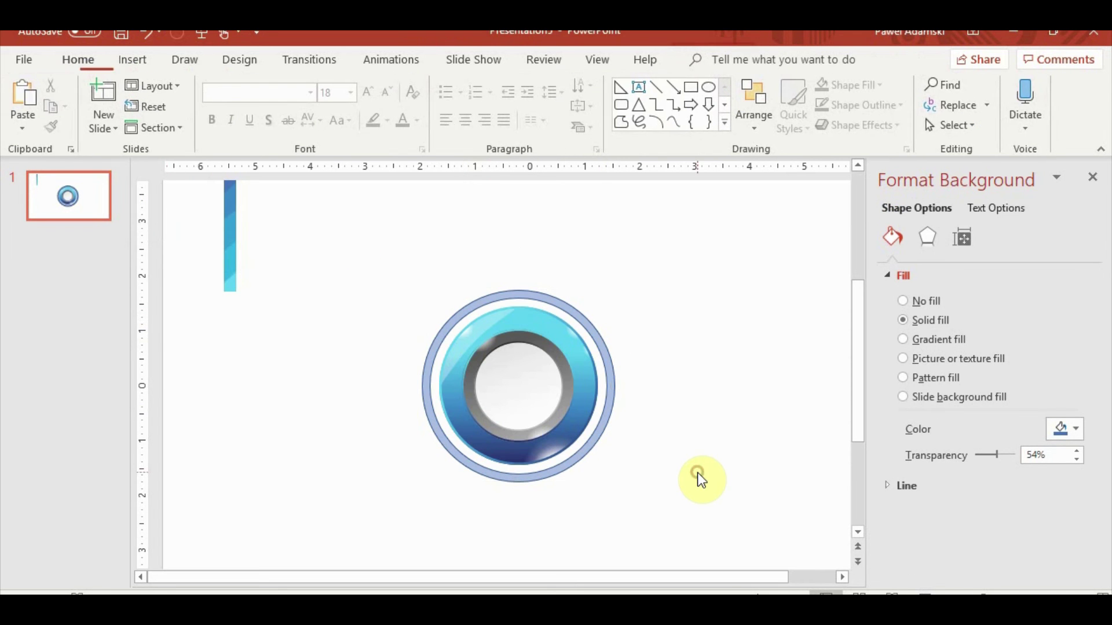
# Draw a freeform polygon, try subtracting it from the ring, then undo the cut.
pyautogui.click(142, 56)
pyautogui.click(280, 116)
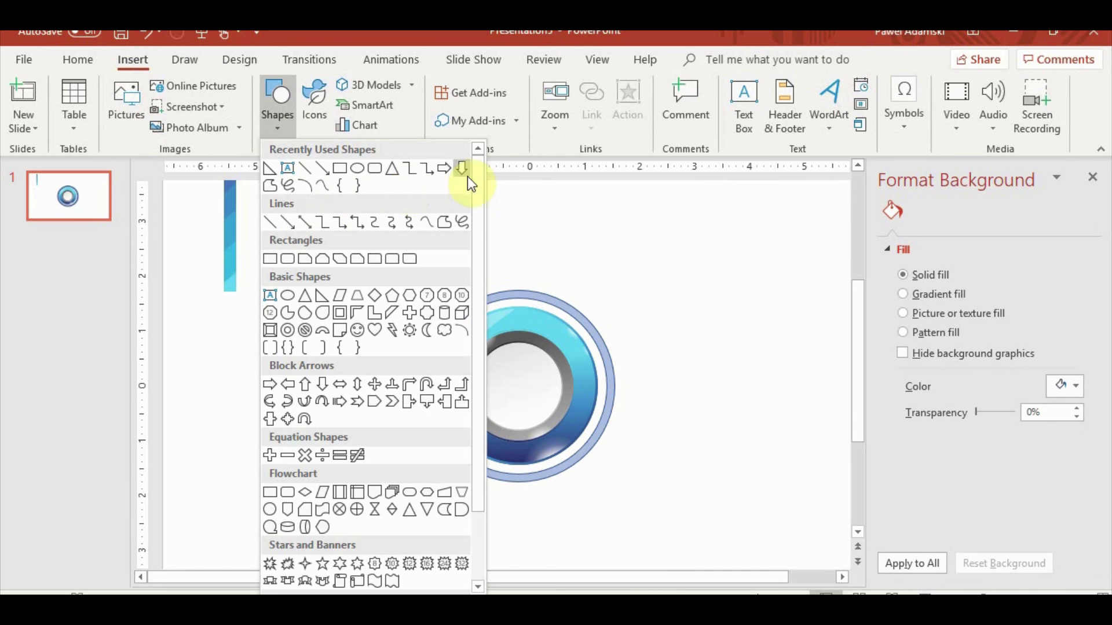
pyautogui.click(273, 189)
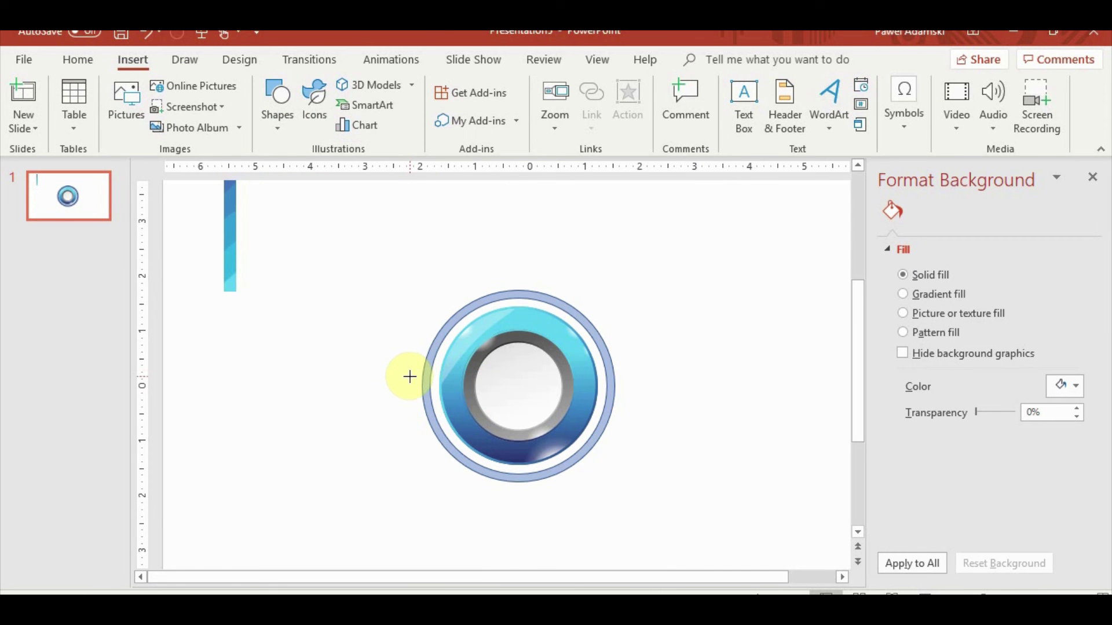
pyautogui.click(410, 377)
pyautogui.click(453, 379)
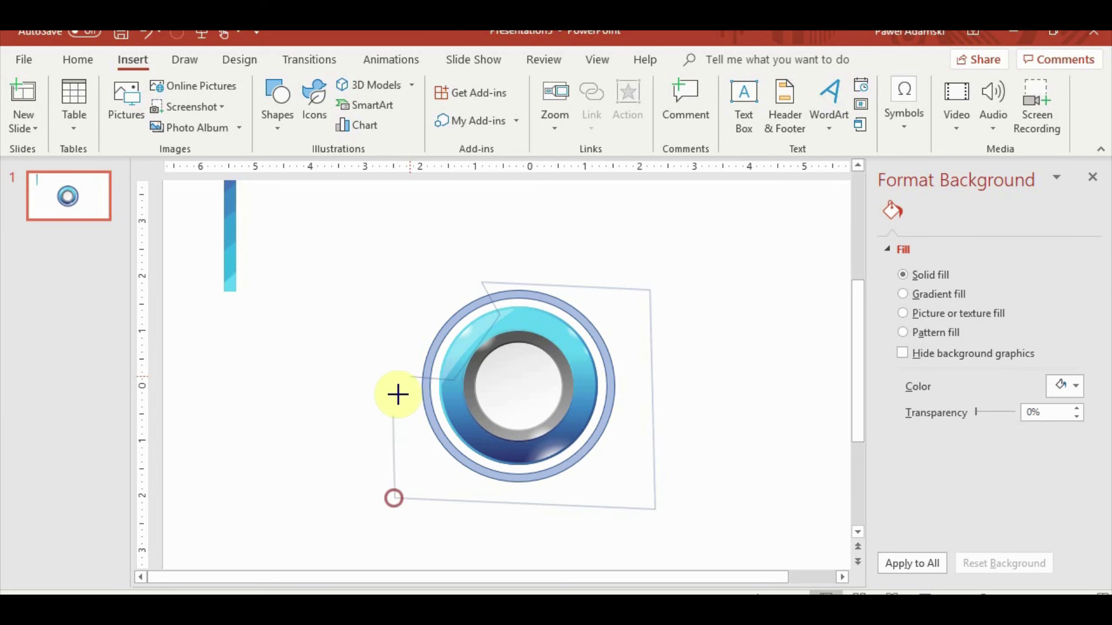
pyautogui.doubleClick(408, 377)
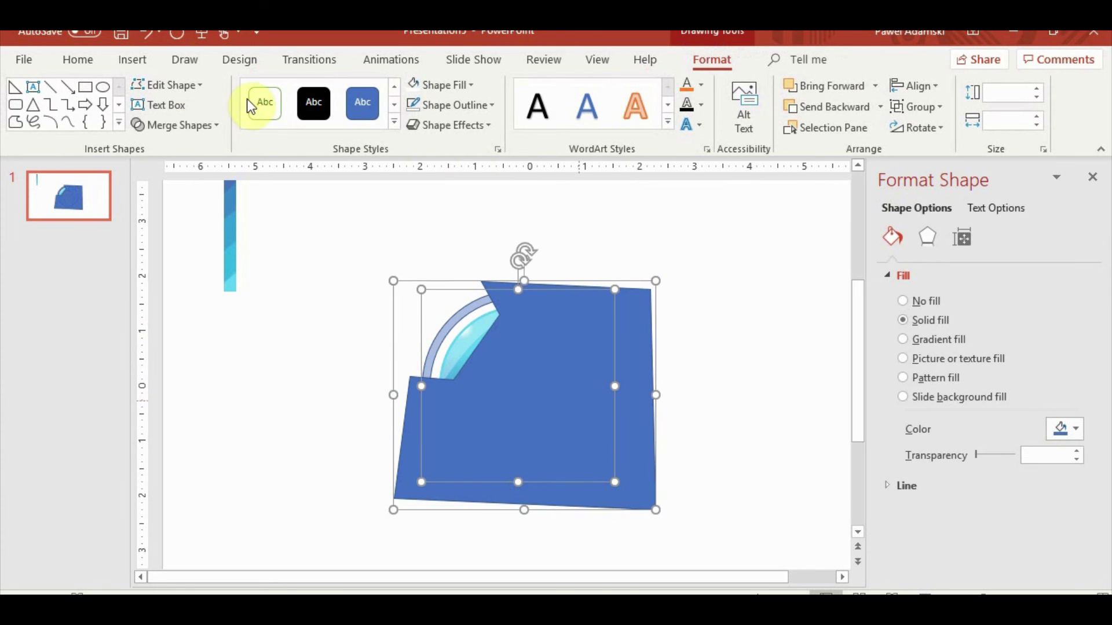
pyautogui.click(174, 125)
pyautogui.click(178, 227)
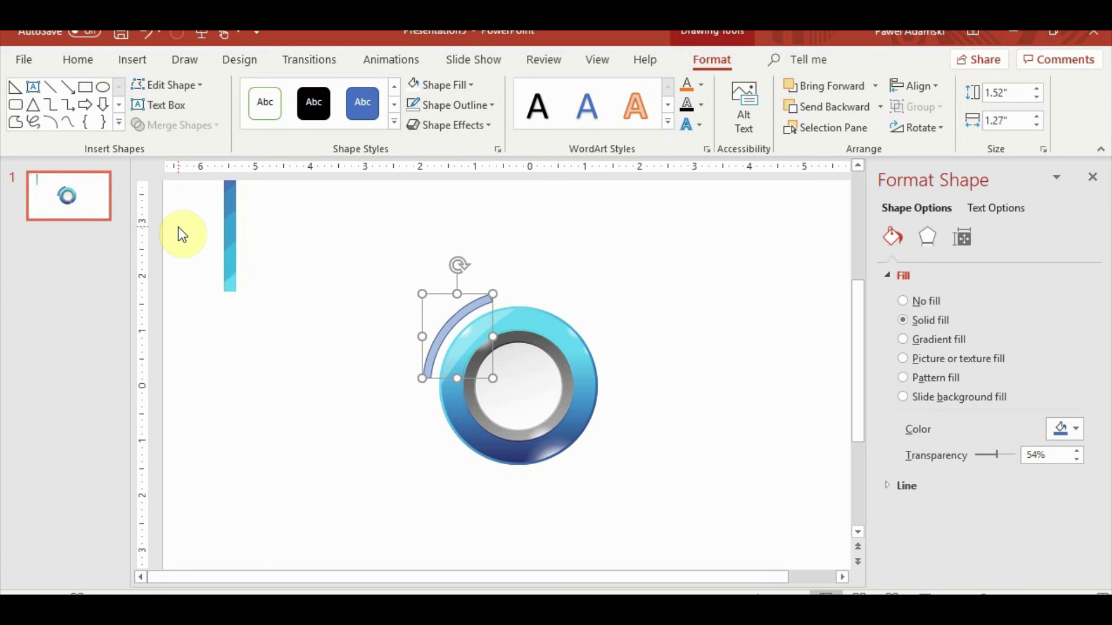
pyautogui.hotkey('ctrl', 'z')
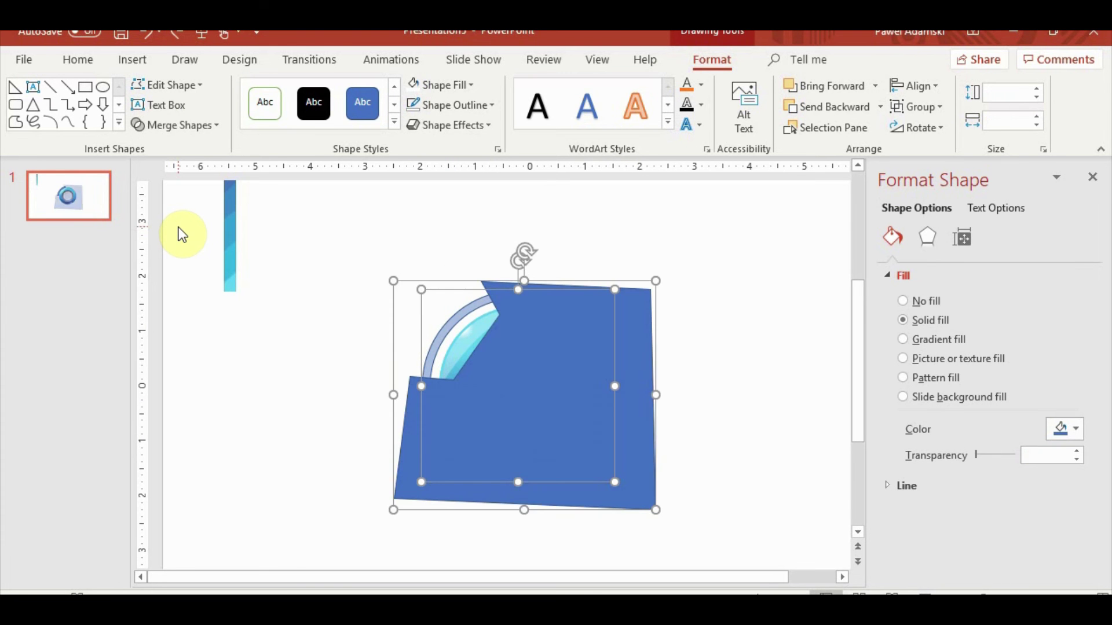
# Paste a ring copy aligned exactly on the original and delete the polygon.
pyautogui.click(784, 397)
pyautogui.click(452, 316)
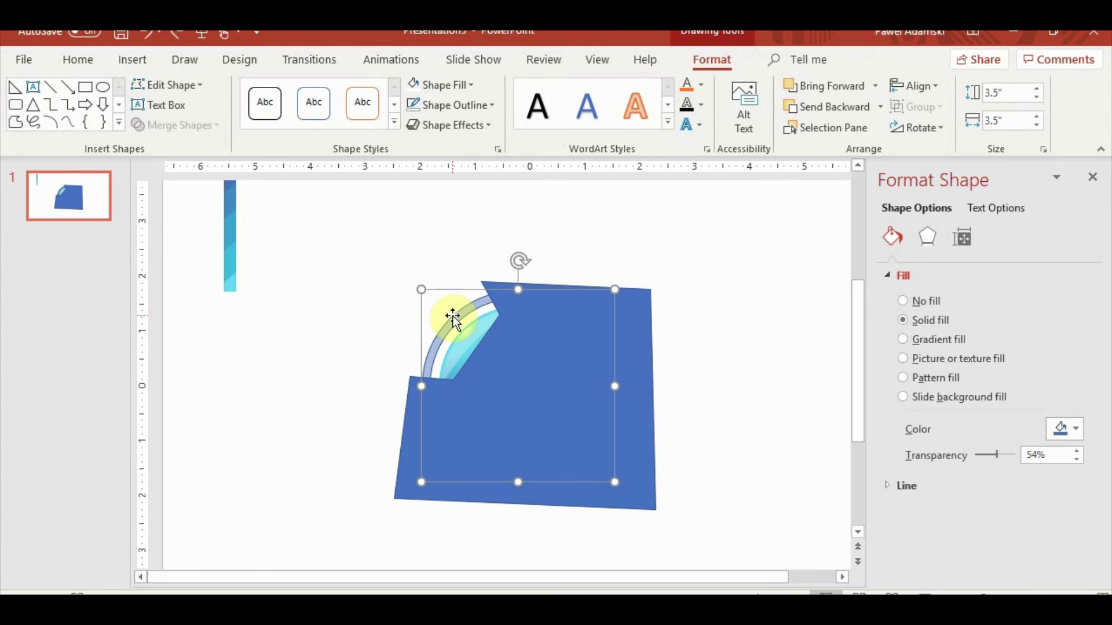
pyautogui.hotkey('ctrl', 'v')
pyautogui.moveTo(467, 322); pyautogui.dragTo(461, 315)
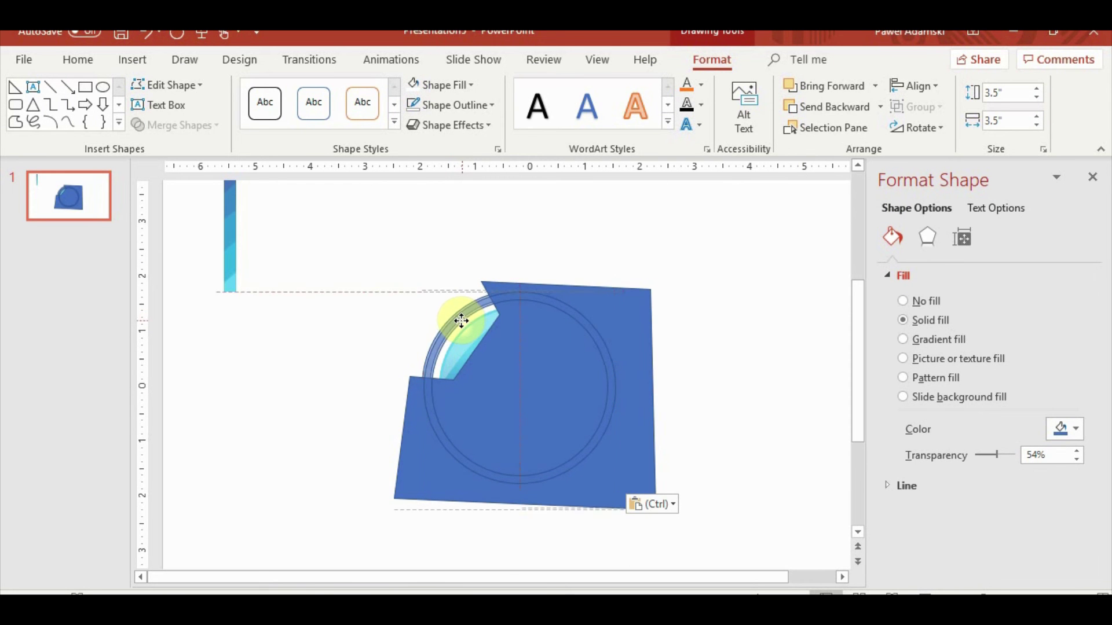
pyautogui.click(640, 350)
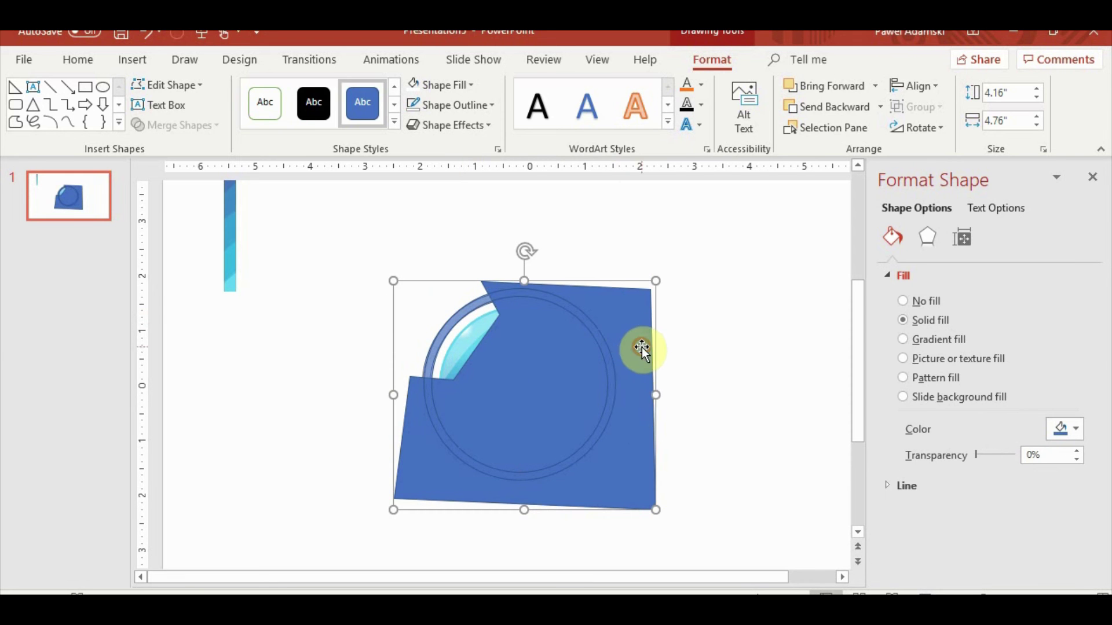
pyautogui.press('Delete')
# Duplicate the outer ring and position the copy exactly around the button.
pyautogui.click(609, 349)
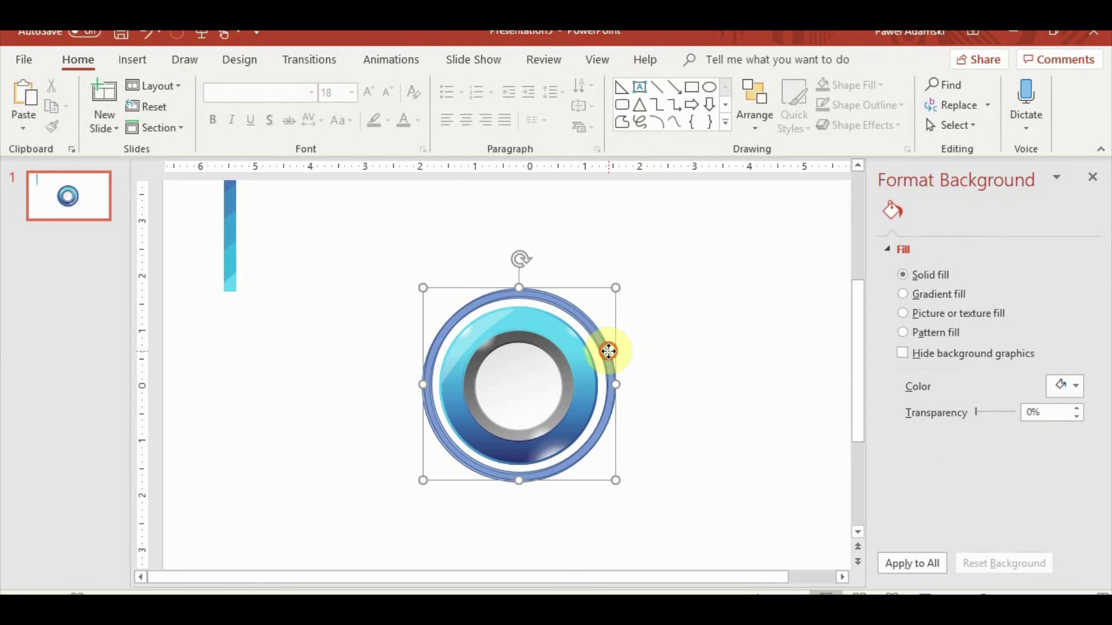
pyautogui.moveTo(608, 350); pyautogui.dragTo(802, 364)
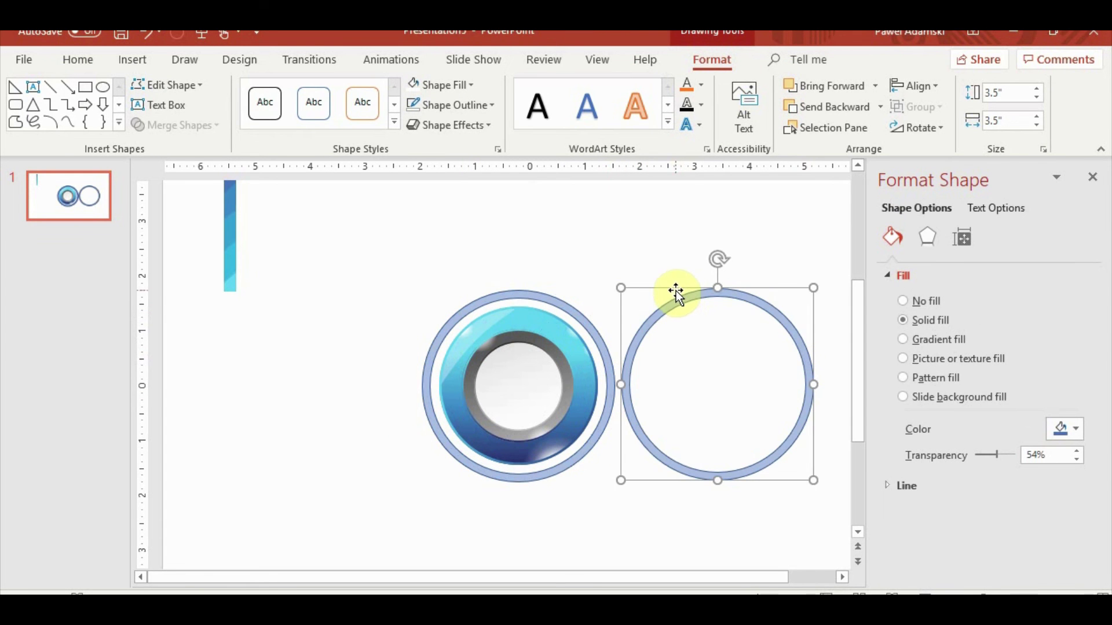
pyautogui.moveTo(675, 291); pyautogui.dragTo(483, 299)
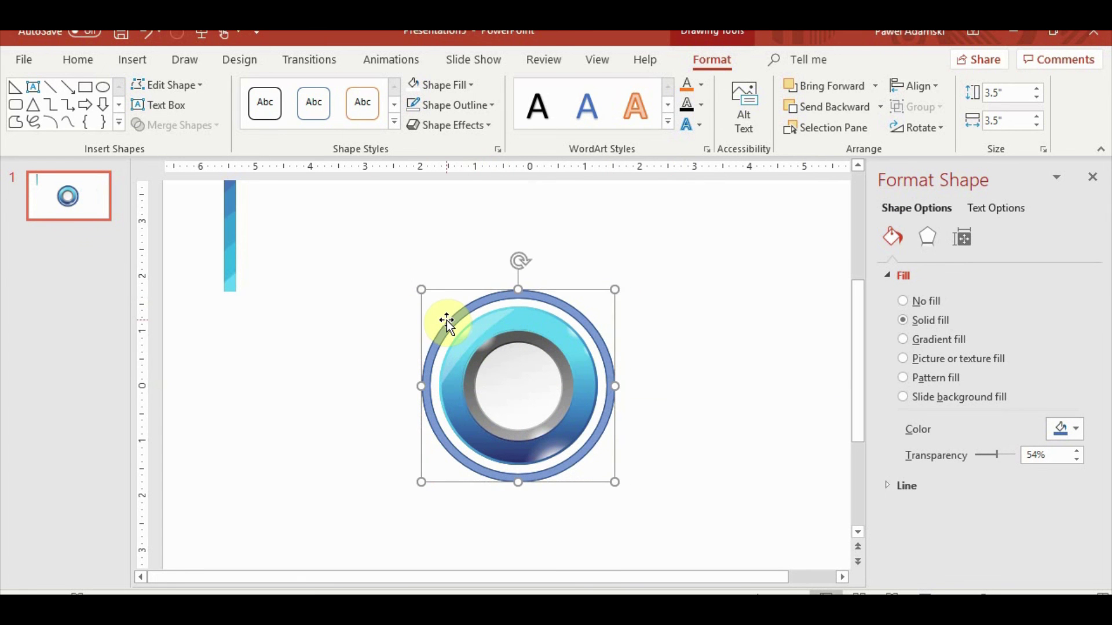
pyautogui.moveTo(446, 320); pyautogui.dragTo(444, 336)
pyautogui.click(177, 125)
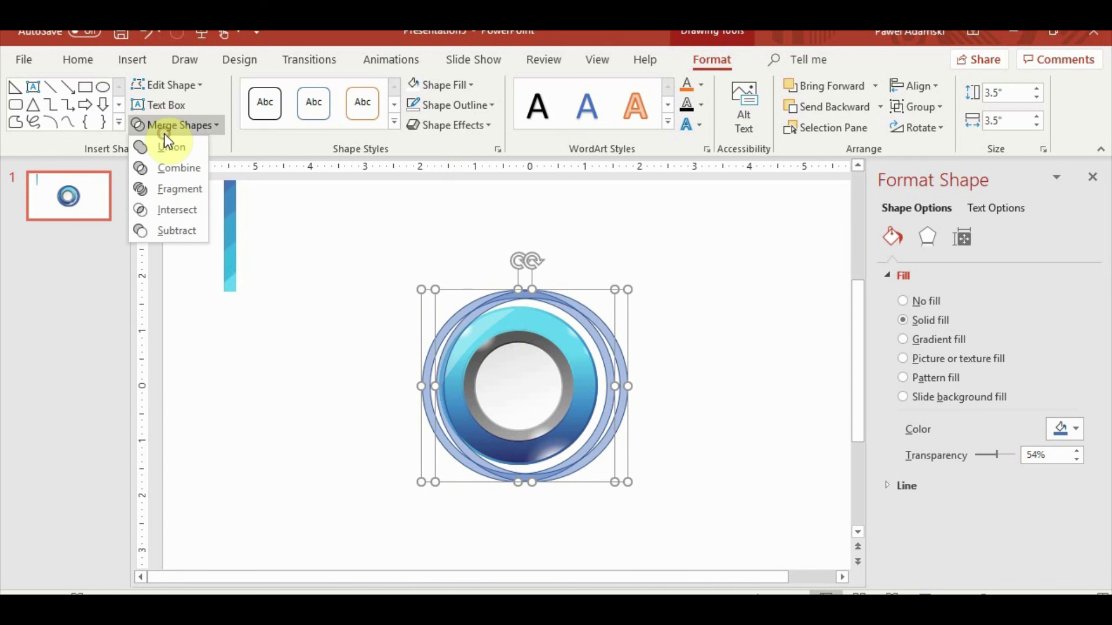
pyautogui.click(718, 59)
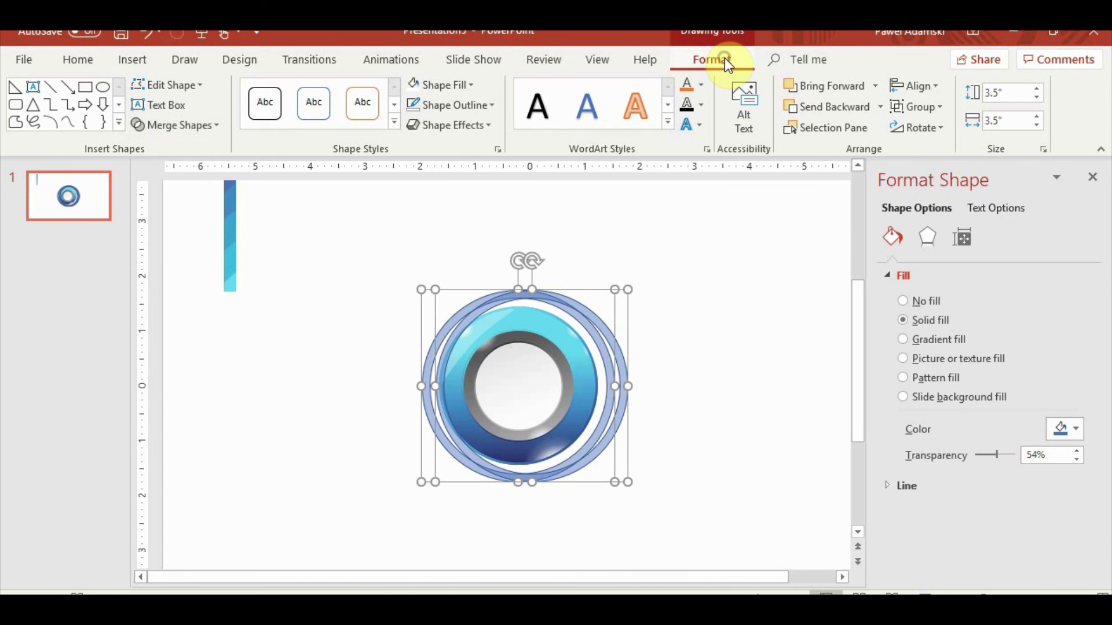
pyautogui.click(921, 133)
pyautogui.scroll(3, 586, 378)
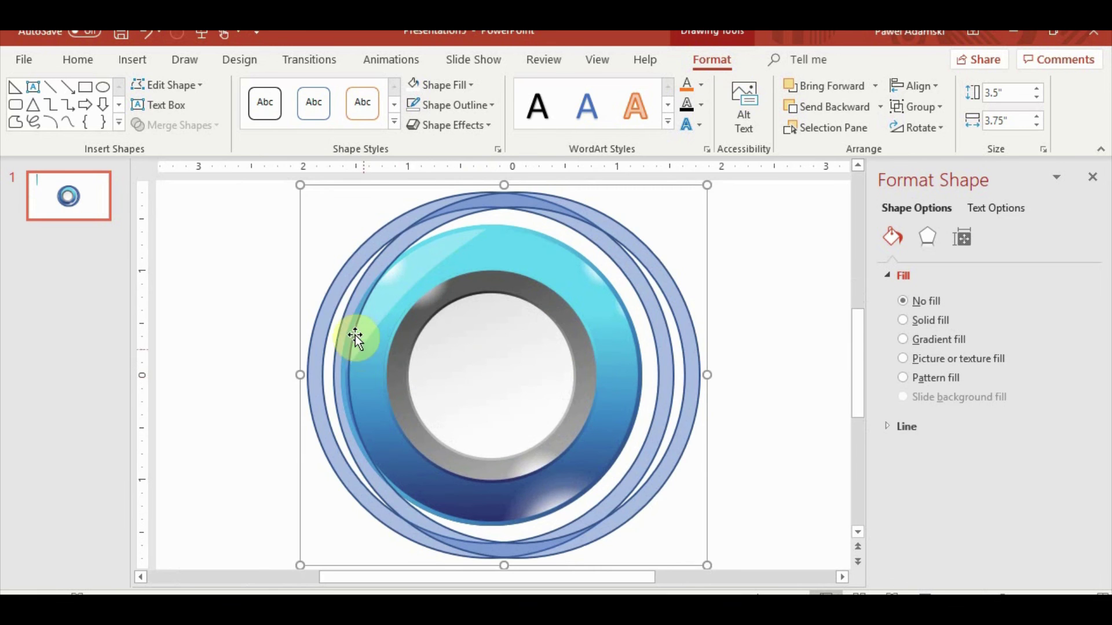
pyautogui.moveTo(355, 335)
pyautogui.mouseDown()
pyautogui.moveTo(355, 301)
pyautogui.moveTo(330, 302)
pyautogui.mouseUp()
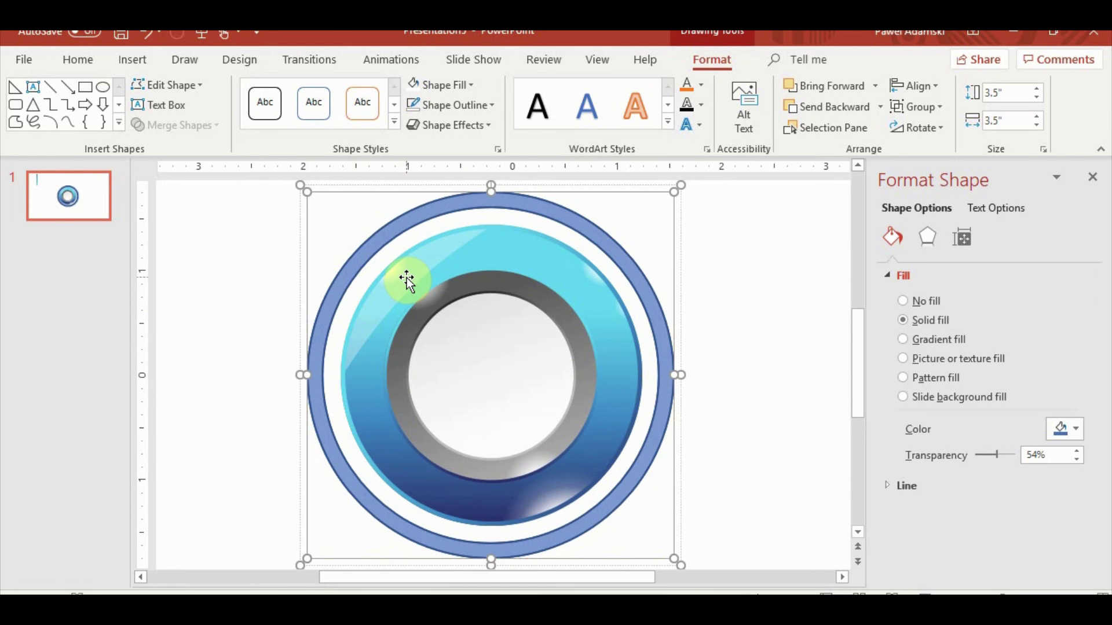
pyautogui.click(725, 351)
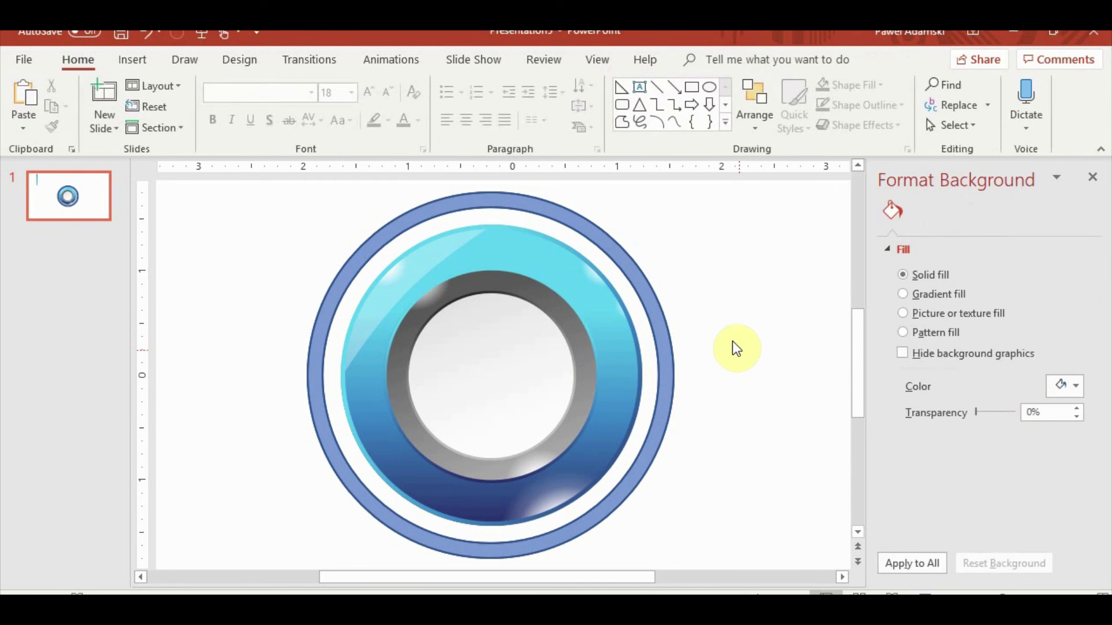
# Ungroup the ring button so the outer ring becomes a separate shape.
pyautogui.click(610, 249)
pyautogui.rightClick(611, 249)
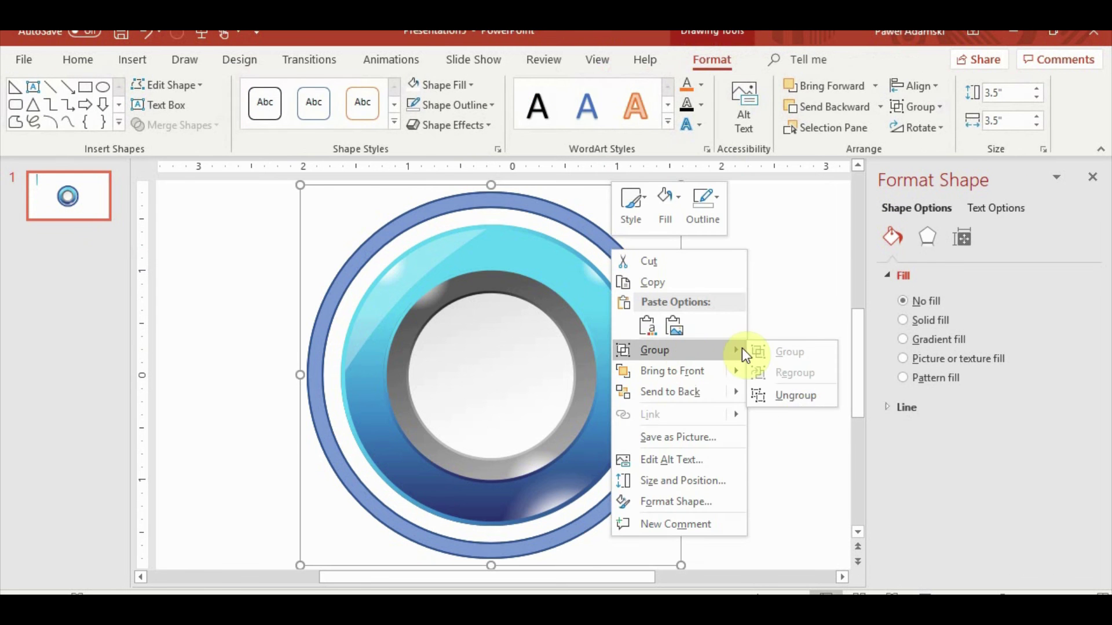
pyautogui.click(796, 394)
pyautogui.click(757, 387)
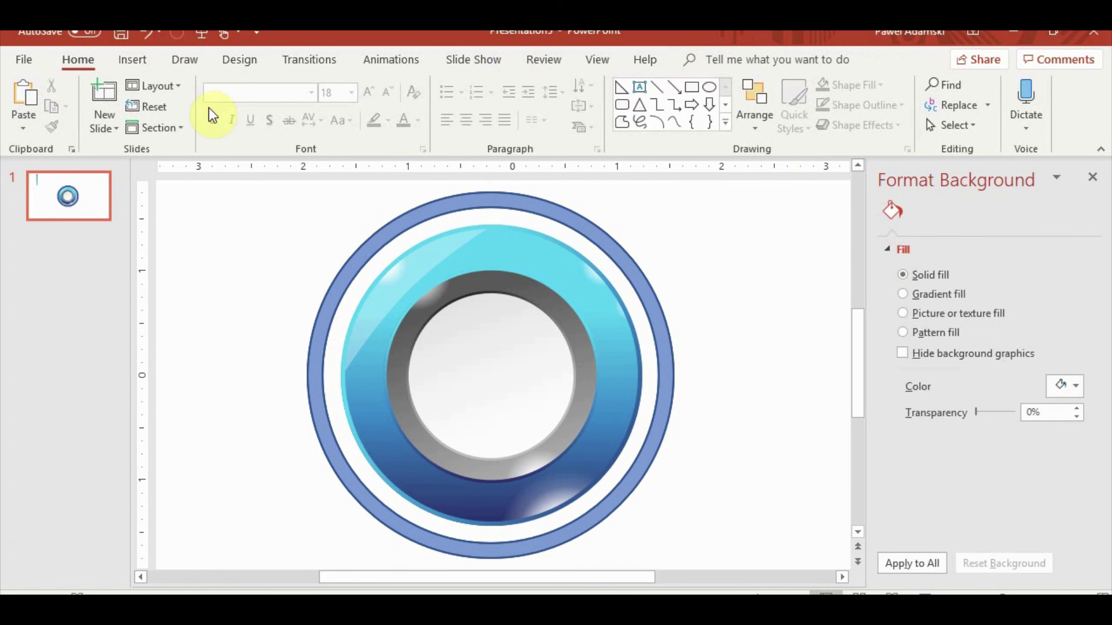
pyautogui.click(133, 60)
pyautogui.click(278, 107)
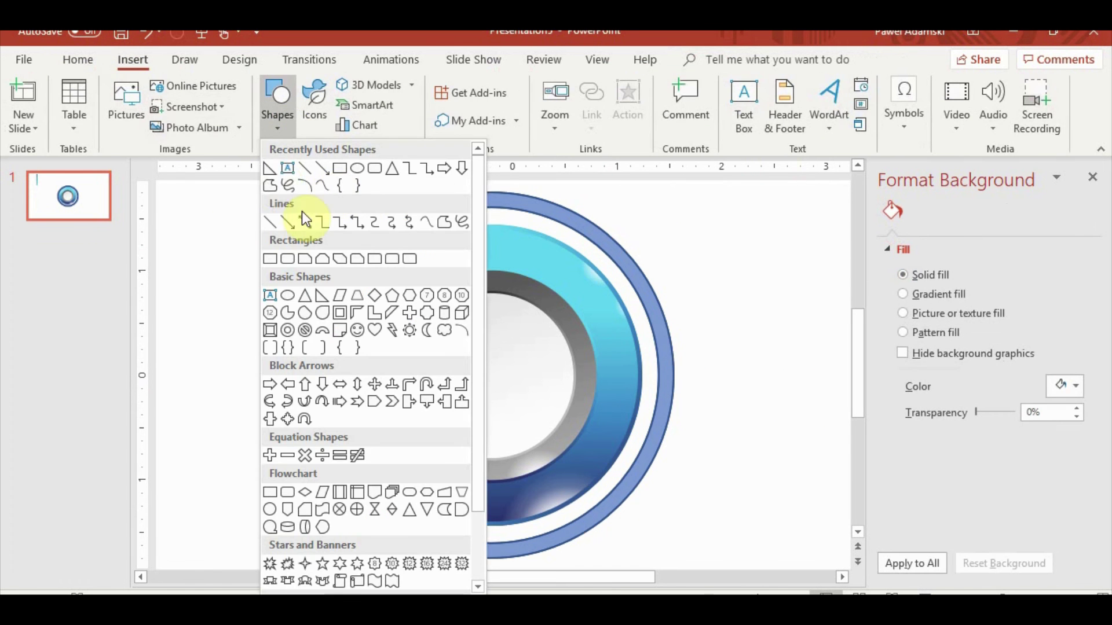
# Draw a freeform polygon over most of the ring and subtract it, leaving an upper-left arc.
pyautogui.click(272, 183)
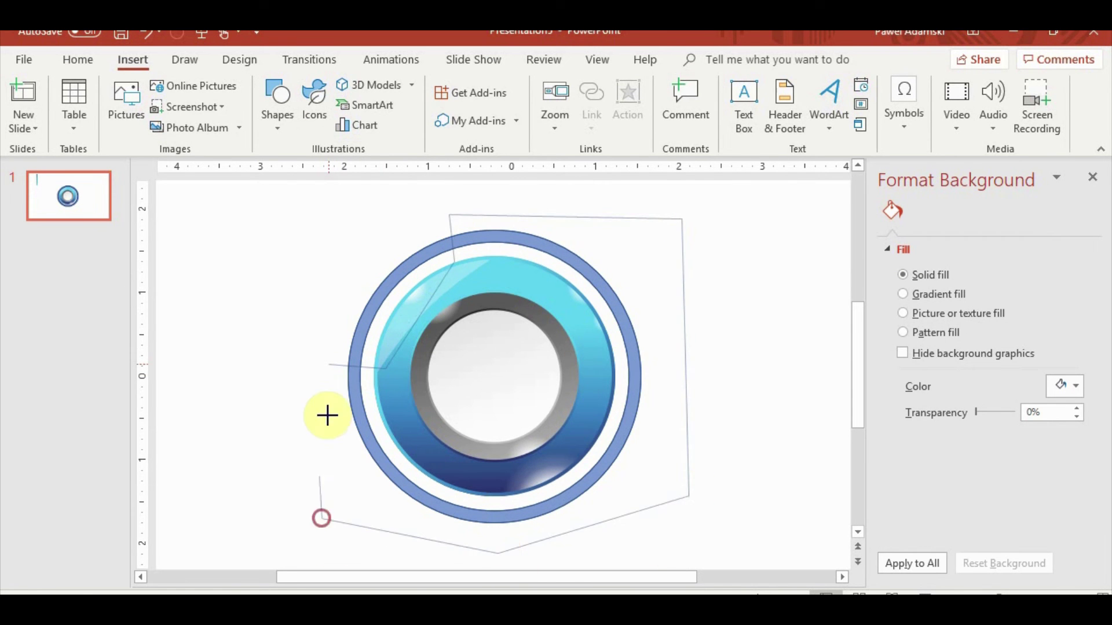
pyautogui.click(328, 365)
pyautogui.click(681, 449)
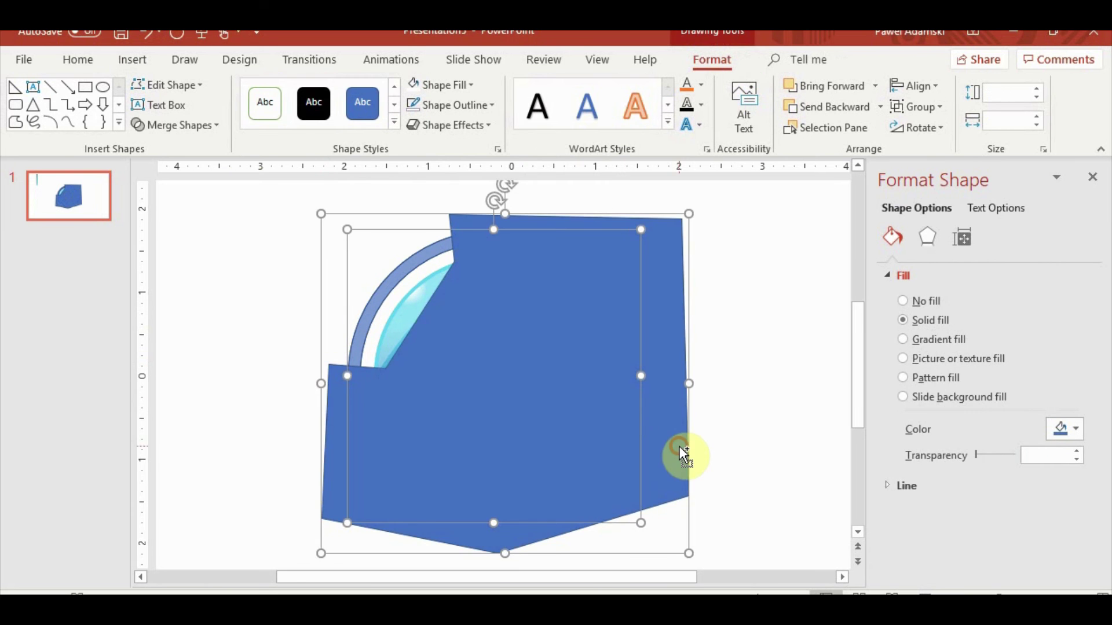
pyautogui.click(185, 125)
pyautogui.click(174, 231)
pyautogui.click(367, 347)
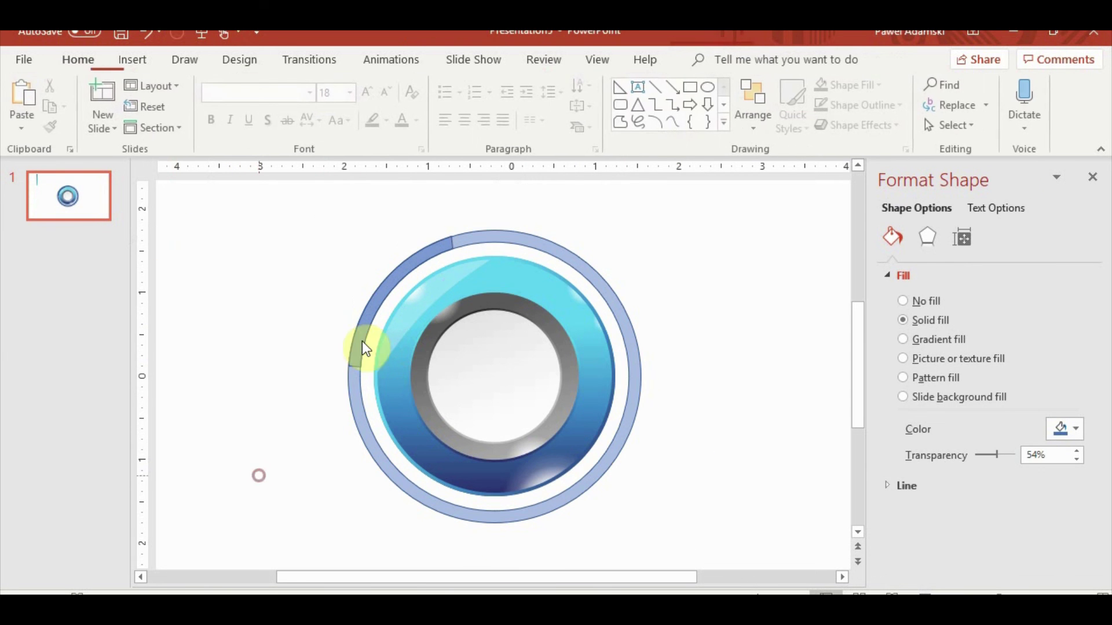
# Group the outer ring with the leftover arc and remove the ring's outline.
pyautogui.click(502, 236)
pyautogui.keyDown('shift'); pyautogui.click(436, 253); pyautogui.keyUp('shift')
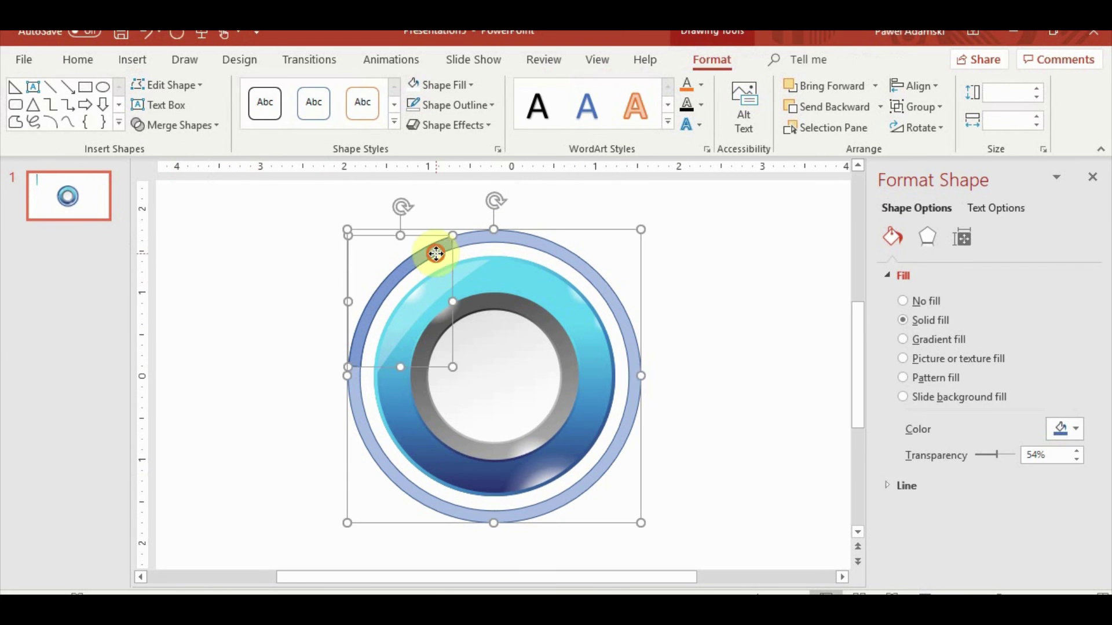
pyautogui.click(440, 259)
pyautogui.click(471, 249)
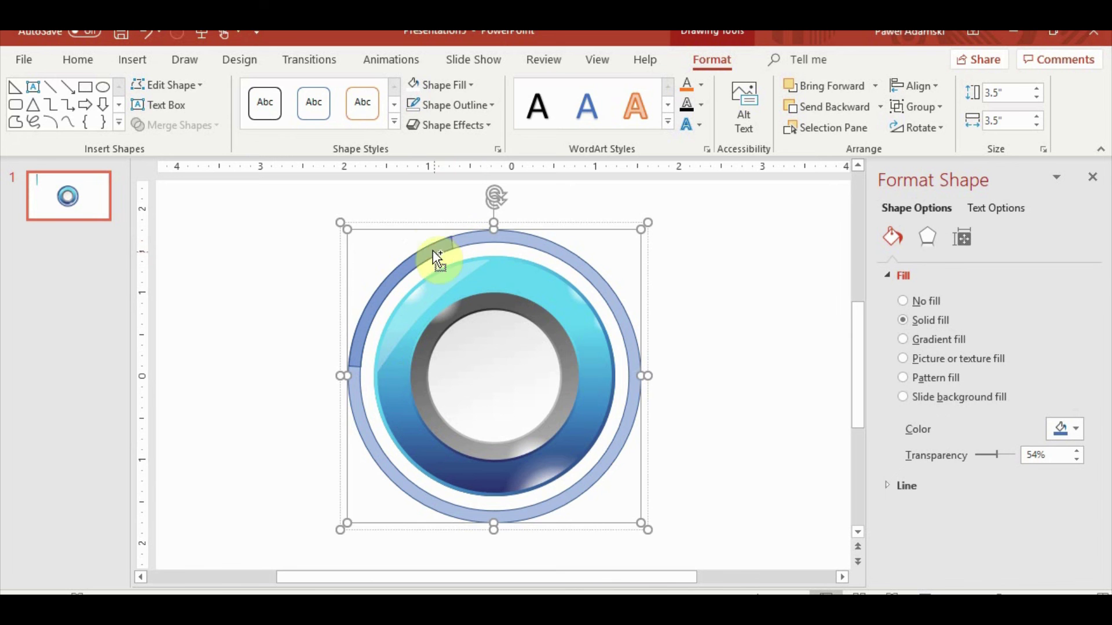
pyautogui.click(411, 106)
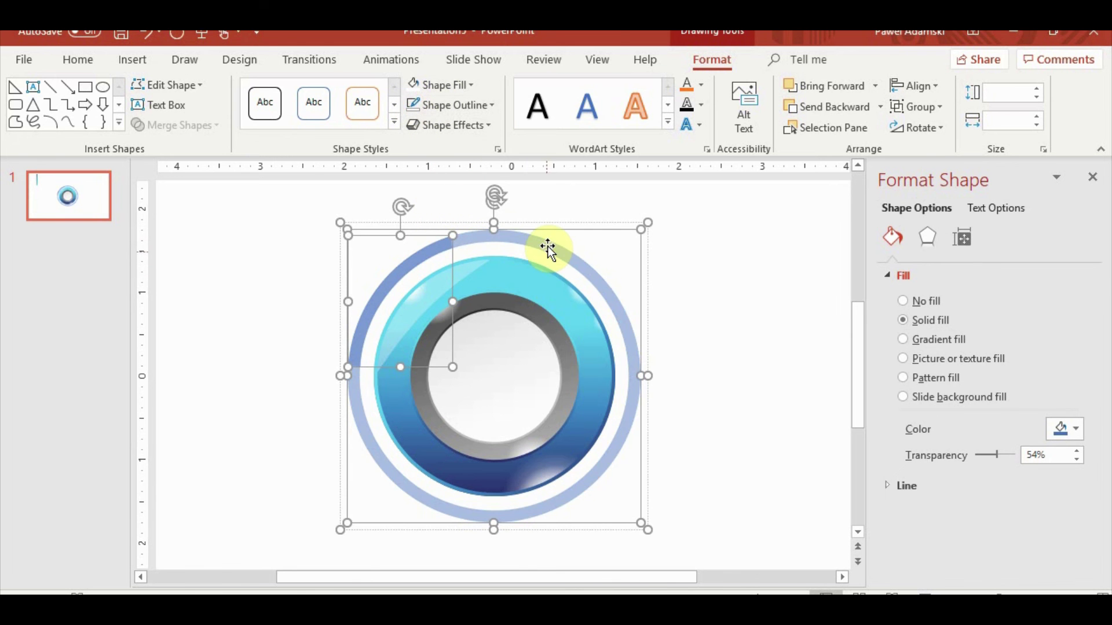
# Set the outer ring's fill to none so only the pale arc remains.
pyautogui.click(527, 209)
pyautogui.click(517, 241)
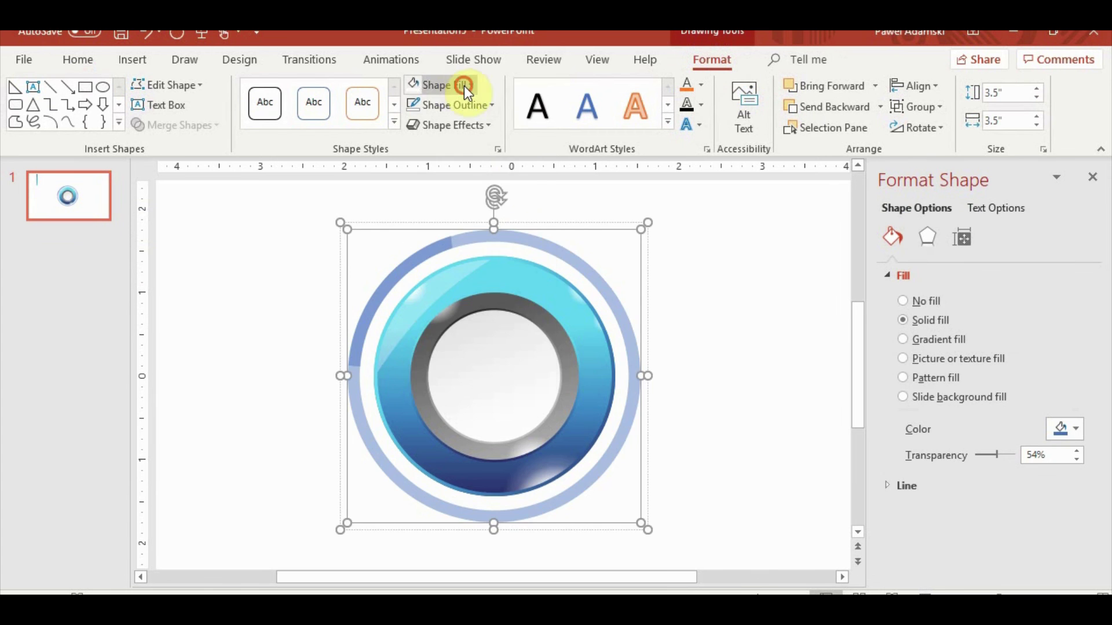
pyautogui.click(466, 92)
pyautogui.click(461, 272)
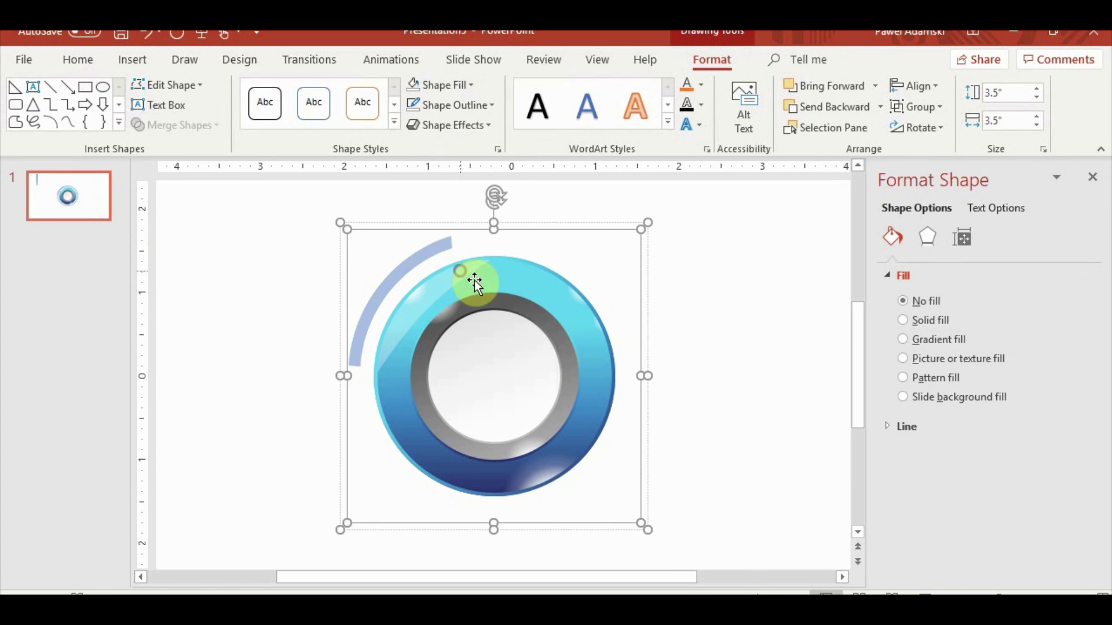
pyautogui.click(731, 313)
pyautogui.click(429, 254)
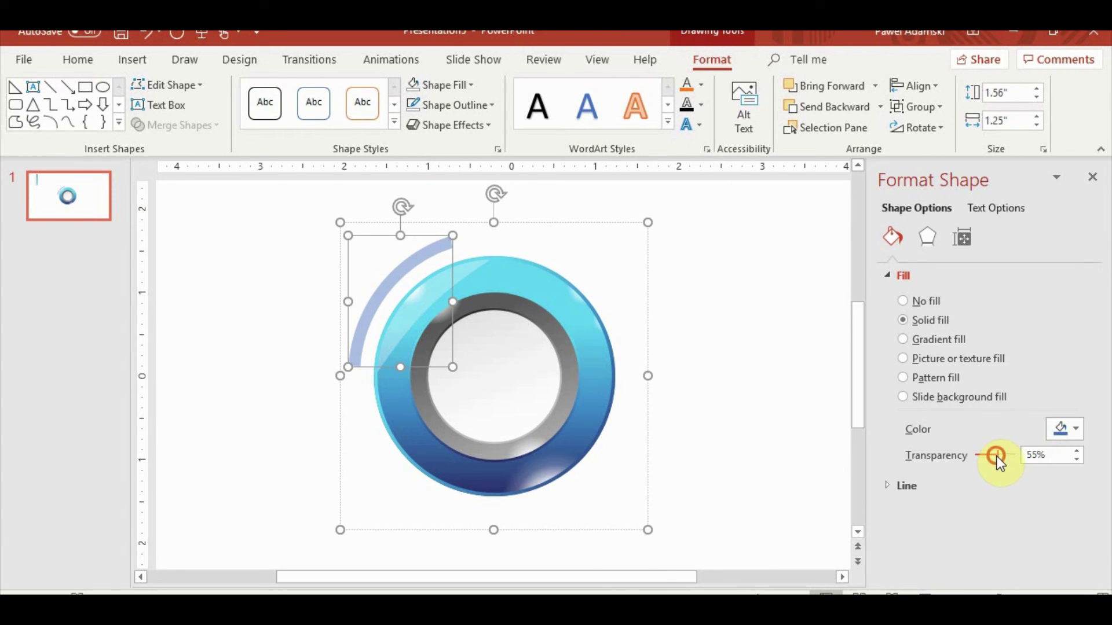
# Make the arc 0% transparent with a linear cyan-to-teal gradient fill at 315°.
pyautogui.moveTo(995, 457); pyautogui.dragTo(977, 455)
pyautogui.click(1063, 430)
pyautogui.click(969, 374)
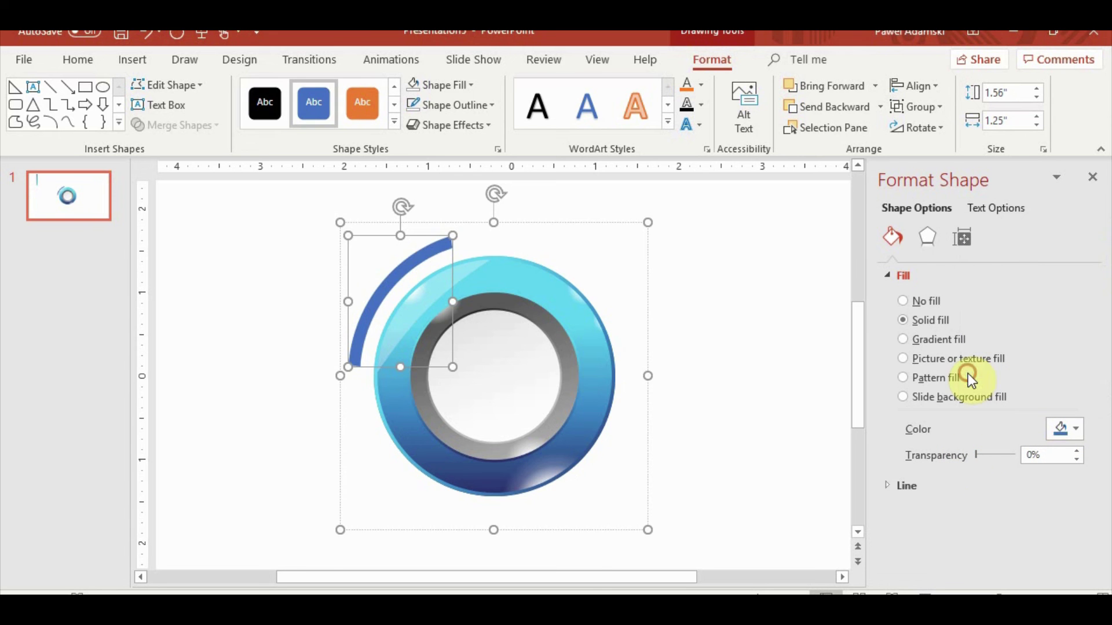
pyautogui.click(464, 87)
pyautogui.moveTo(451, 359)
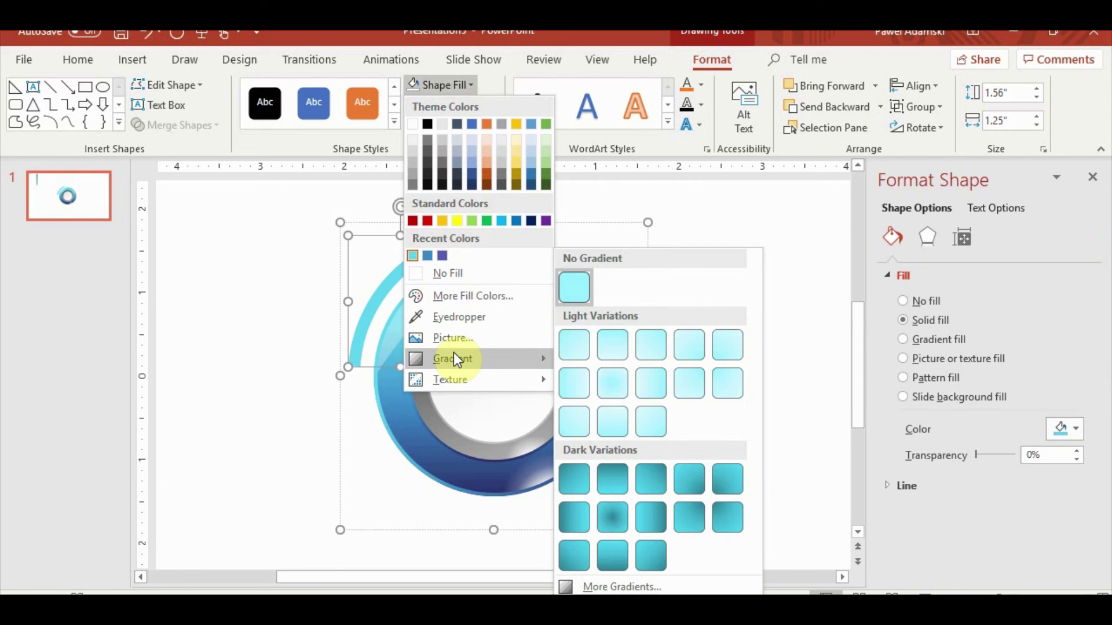
pyautogui.click(566, 555)
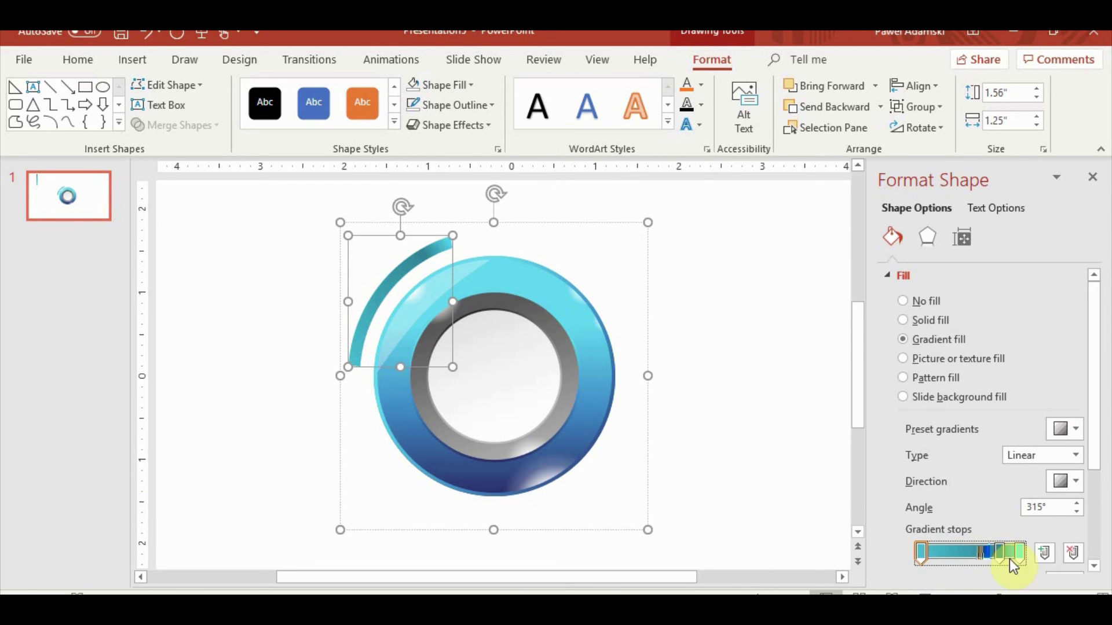
pyautogui.moveTo(1012, 563); pyautogui.dragTo(974, 555)
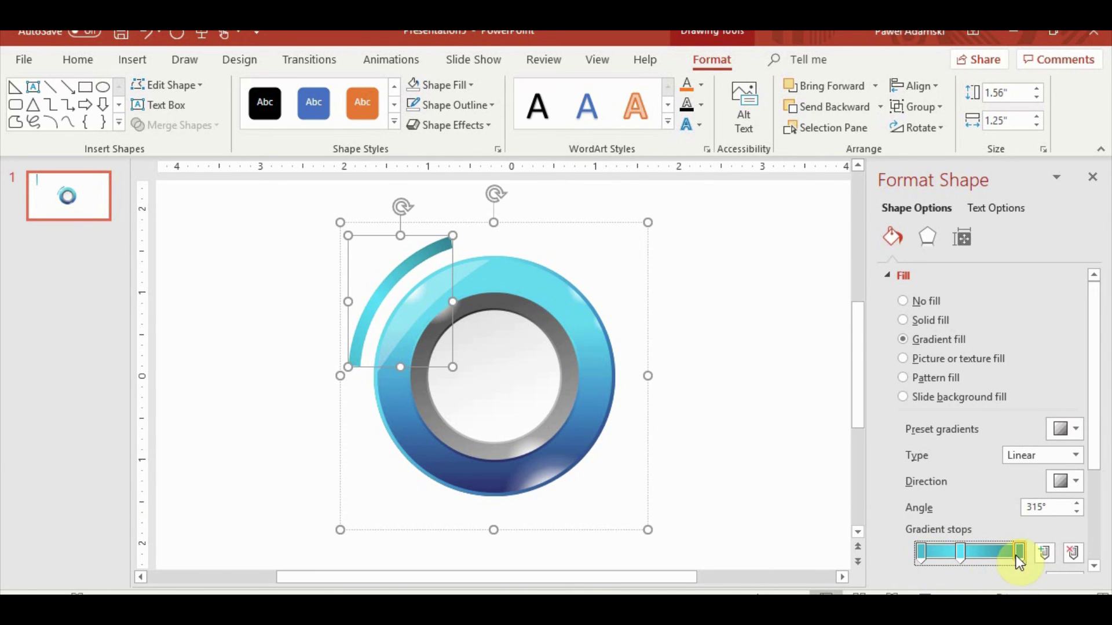
pyautogui.click(749, 351)
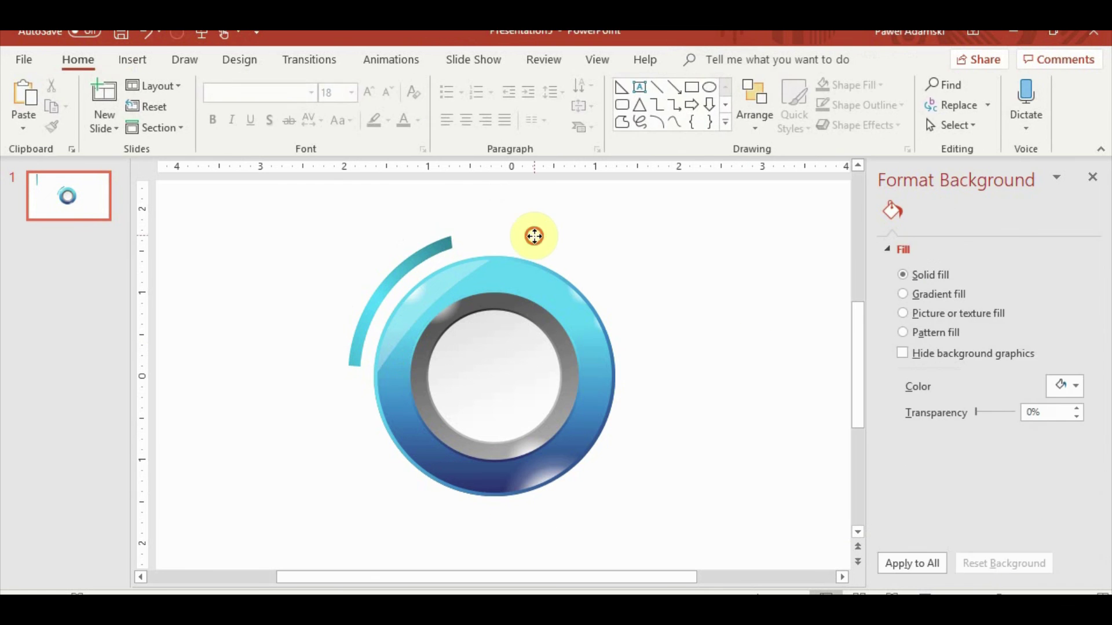
pyautogui.click(531, 233)
pyautogui.click(406, 64)
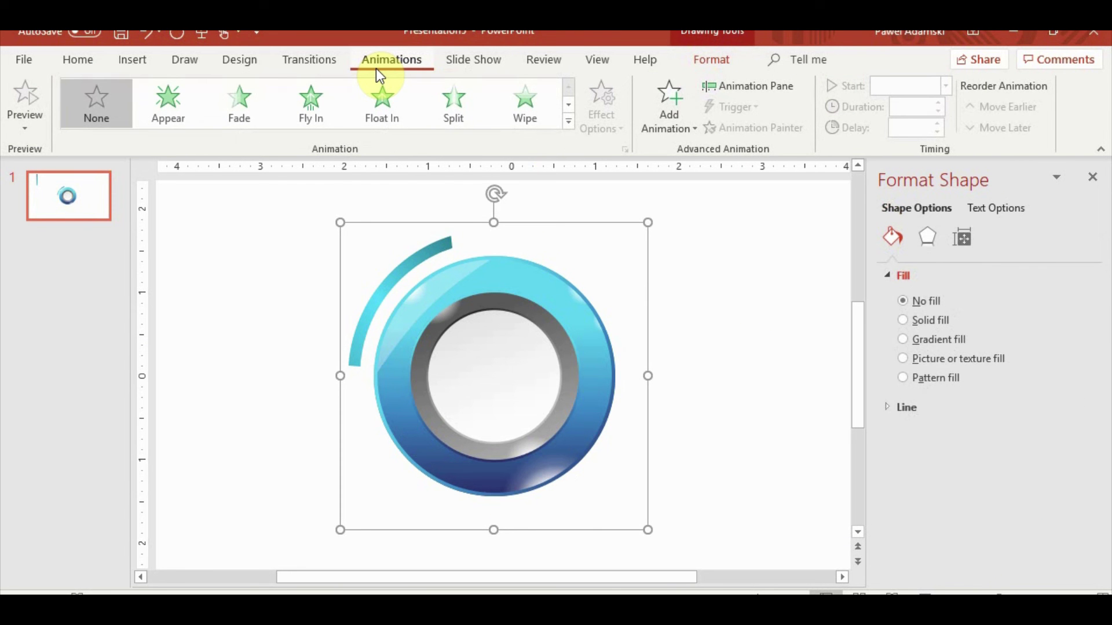
# Apply a Spin animation to the ring button group.
pyautogui.click(748, 92)
pyautogui.click(787, 177)
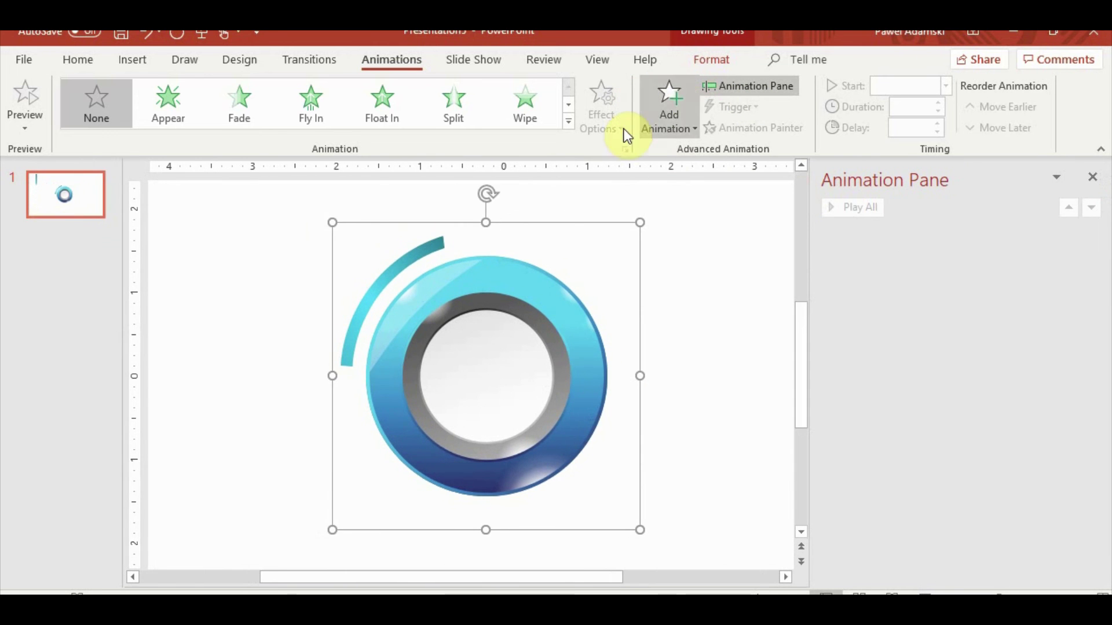
pyautogui.click(567, 120)
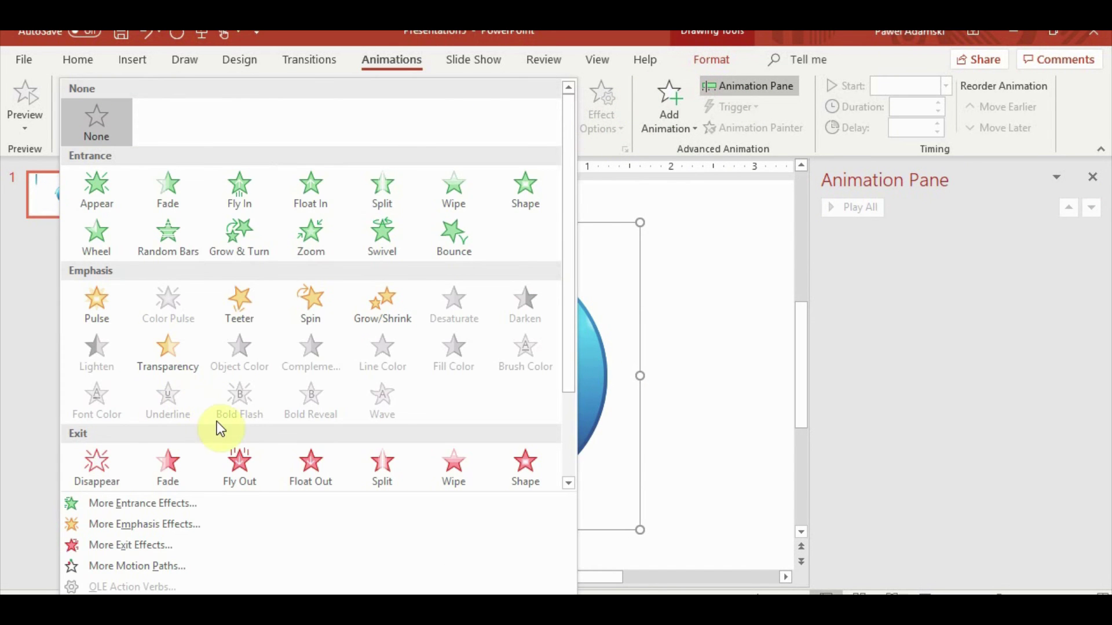
pyautogui.click(310, 310)
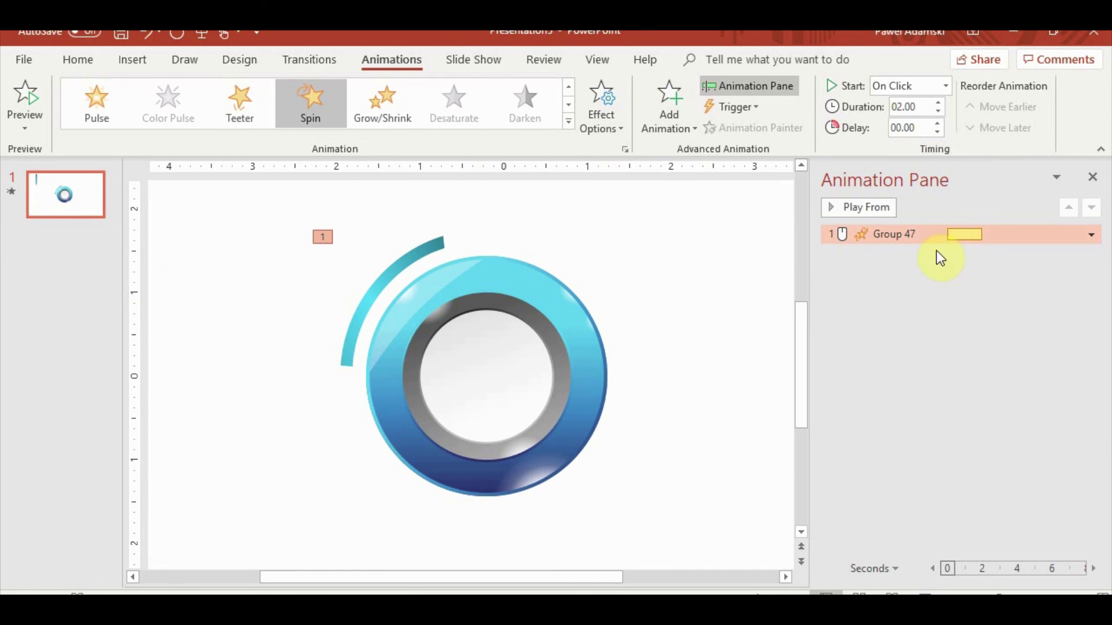
# Raise the Spin duration to 5 seconds and preview it.
pyautogui.rightClick(929, 238)
pyautogui.click(939, 105)
pyautogui.click(939, 105)
pyautogui.click(884, 205)
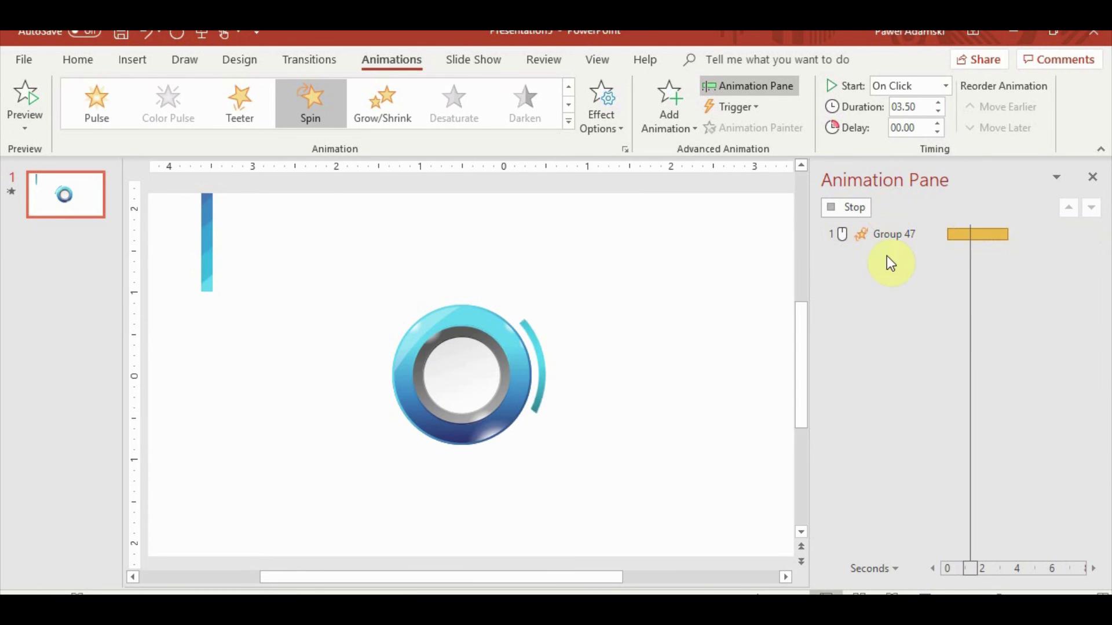
pyautogui.click(938, 103)
pyautogui.click(938, 103)
pyautogui.click(938, 103)
pyautogui.click(938, 103)
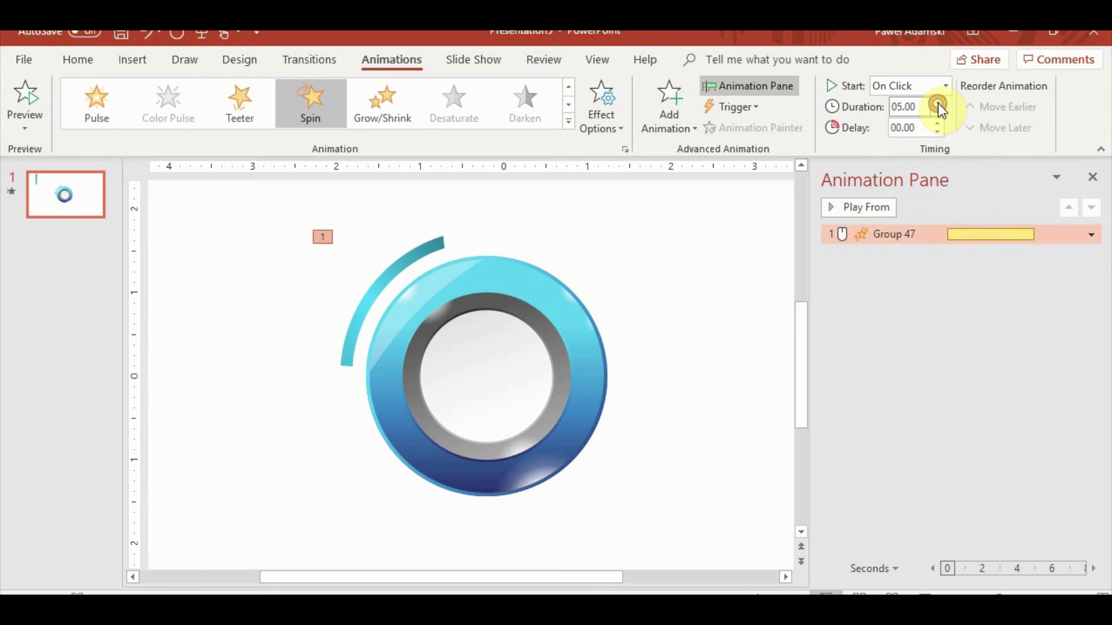
pyautogui.rightClick(895, 234)
pyautogui.click(864, 207)
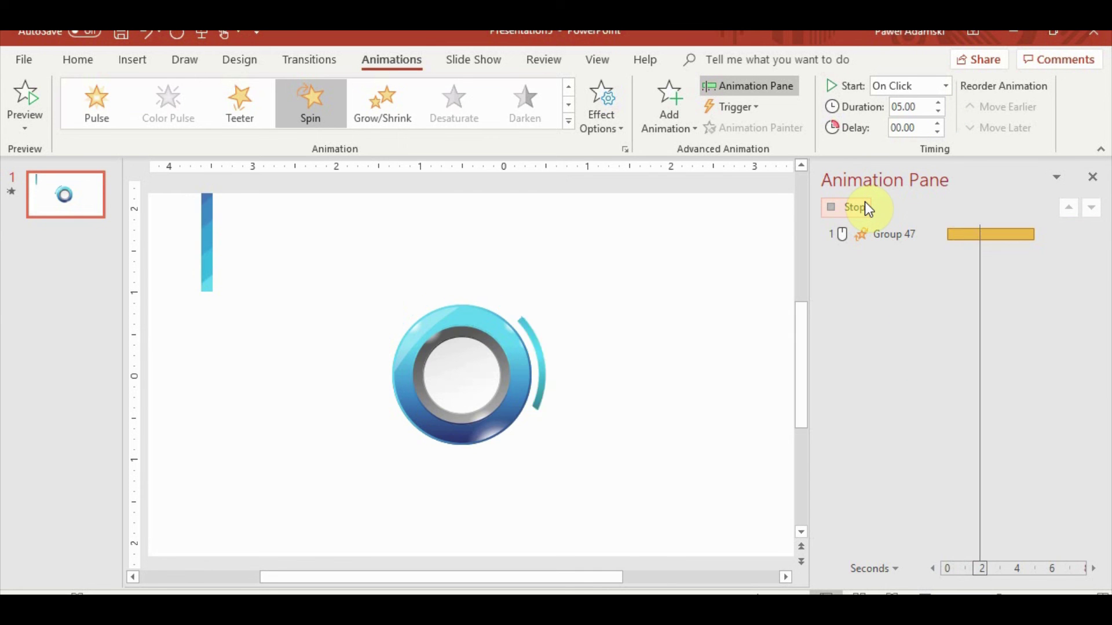
pyautogui.rightClick(895, 234)
pyautogui.click(976, 326)
# In the Spin effect's timing settings, set Repeat to Until End of Slide.
pyautogui.click(462, 181)
pyautogui.click(509, 269)
pyautogui.click(562, 350)
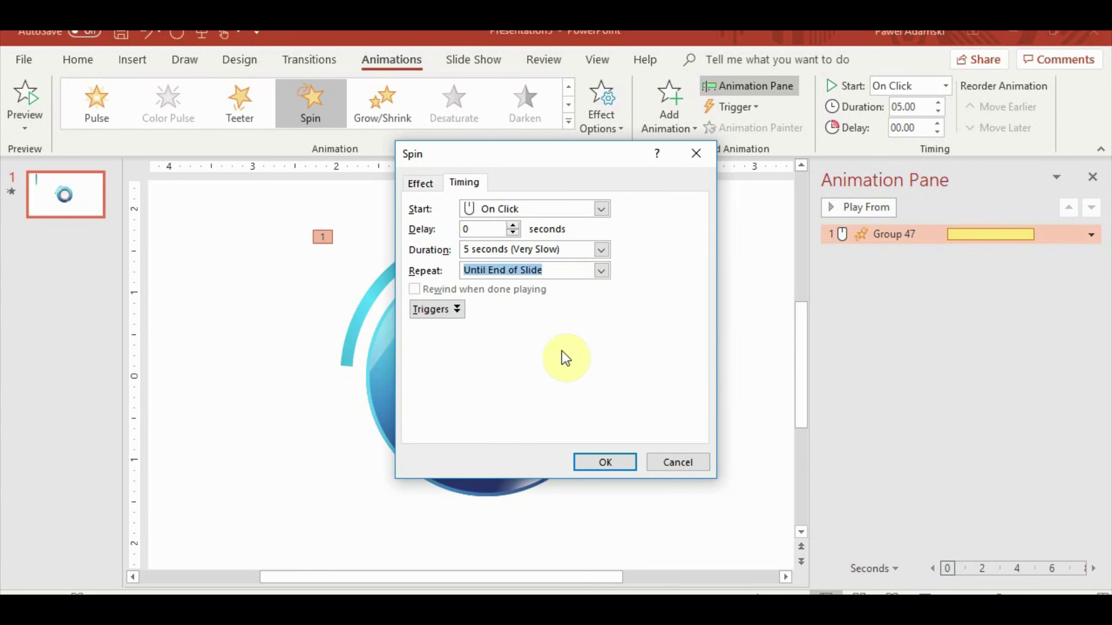
pyautogui.click(603, 462)
pyautogui.click(847, 207)
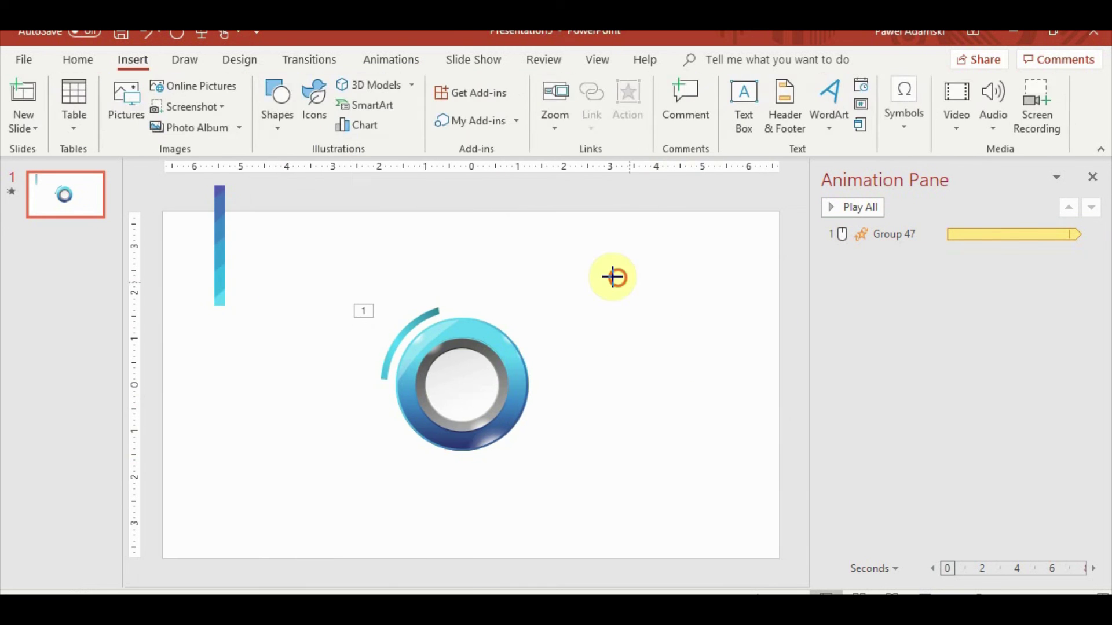
# Paste a copy of the large circle, nudge it up-left, and remove its fill.
pyautogui.hotkey('ctrl', 'v')
pyautogui.moveTo(640, 399); pyautogui.dragTo(666, 323)
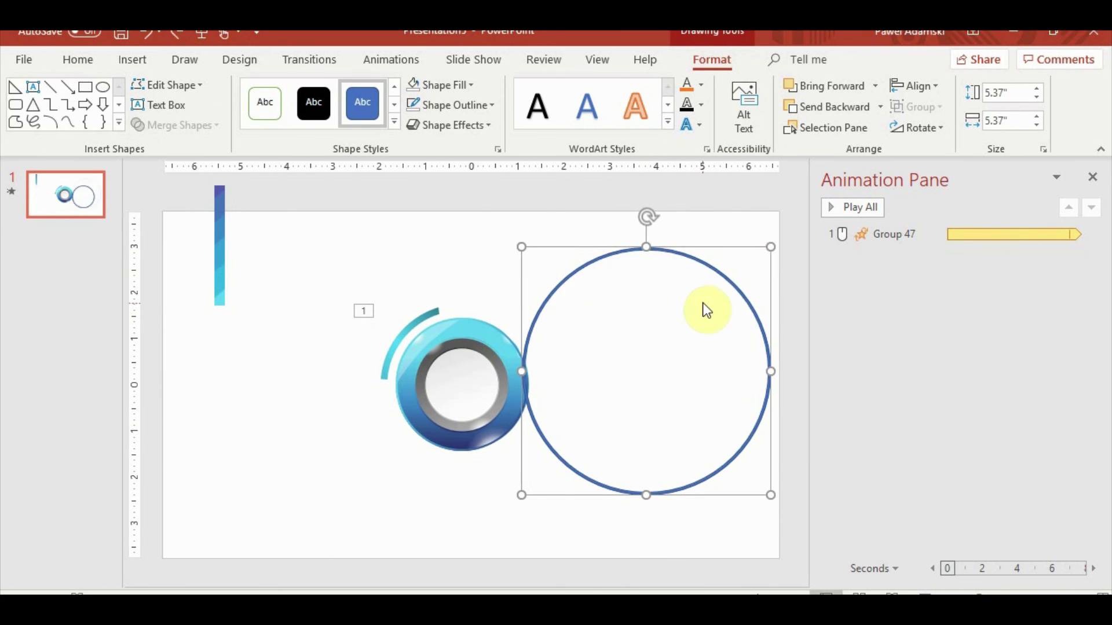
pyautogui.click(174, 125)
pyautogui.click(174, 241)
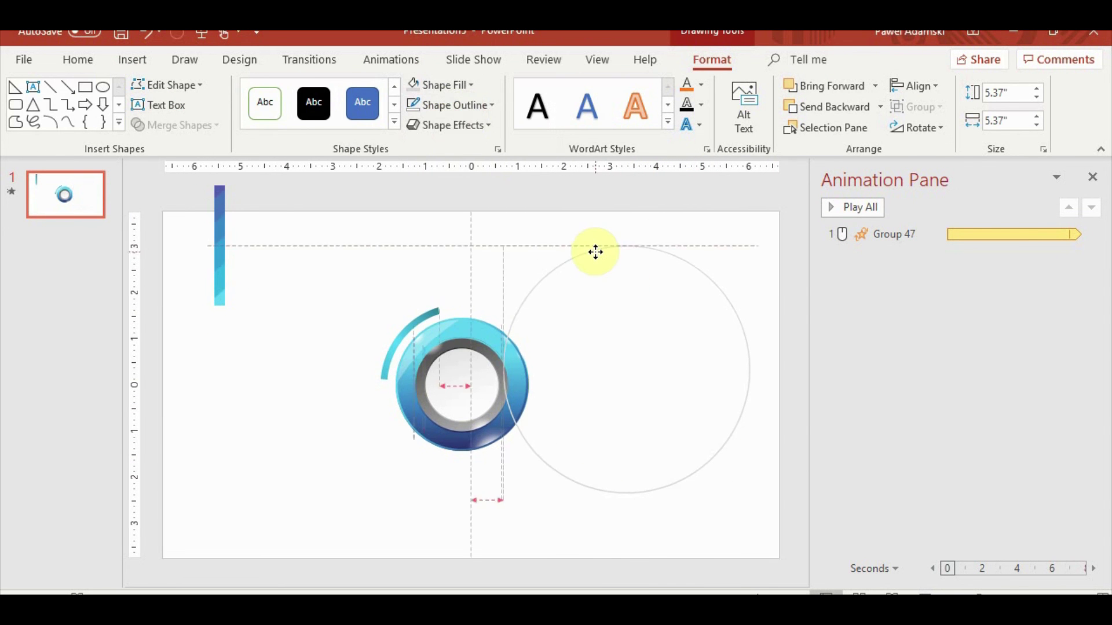
# Cut the outer ring into broken arcs with a freeform and delete the leftover pieces.
pyautogui.click(493, 295)
pyautogui.doubleClick(492, 295)
pyautogui.hotkey('ctrl', 'x')
pyautogui.hotkey('ctrl', 'v')
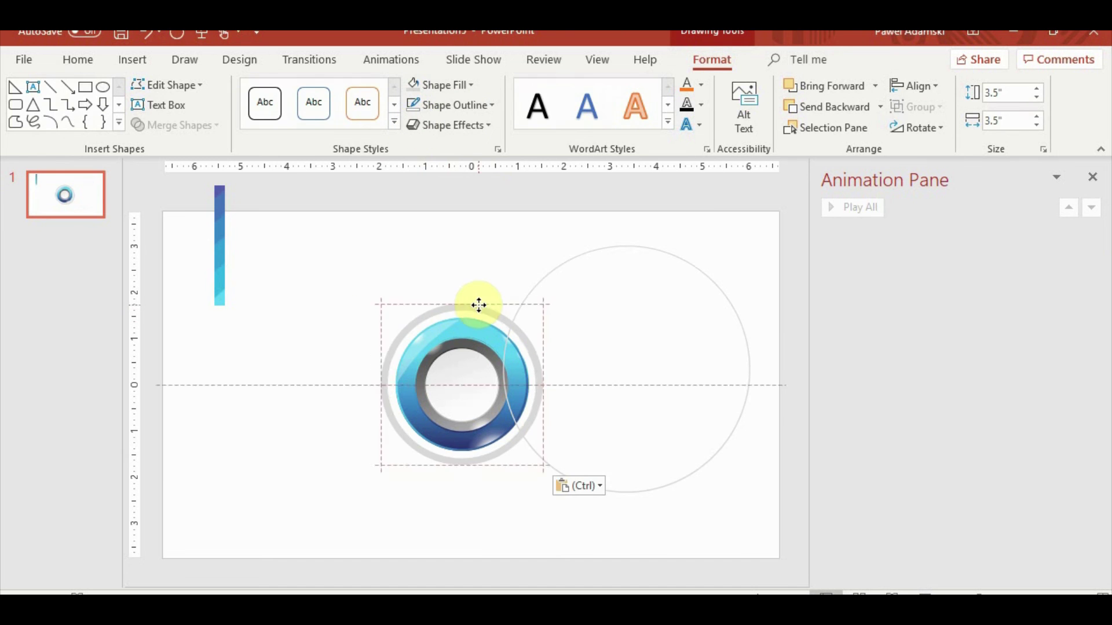
pyautogui.click(150, 62)
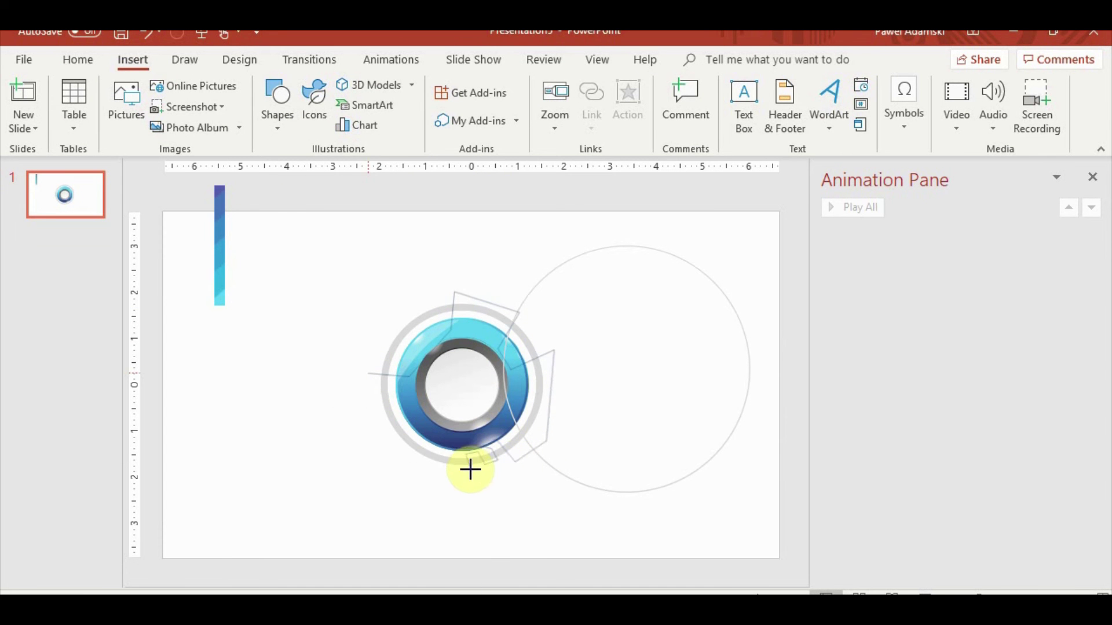
pyautogui.click(440, 472)
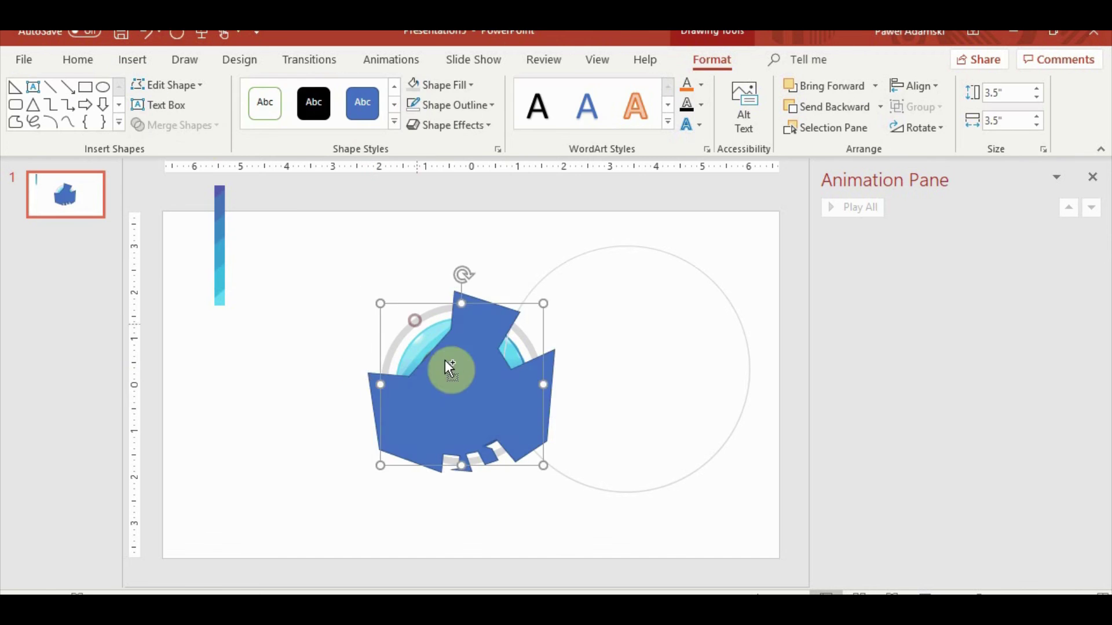
pyautogui.hotkey('ctrl', 'z')
pyautogui.click(311, 224)
# Give the ring group a Spin animation and centre the large circle on the button.
pyautogui.click(458, 316)
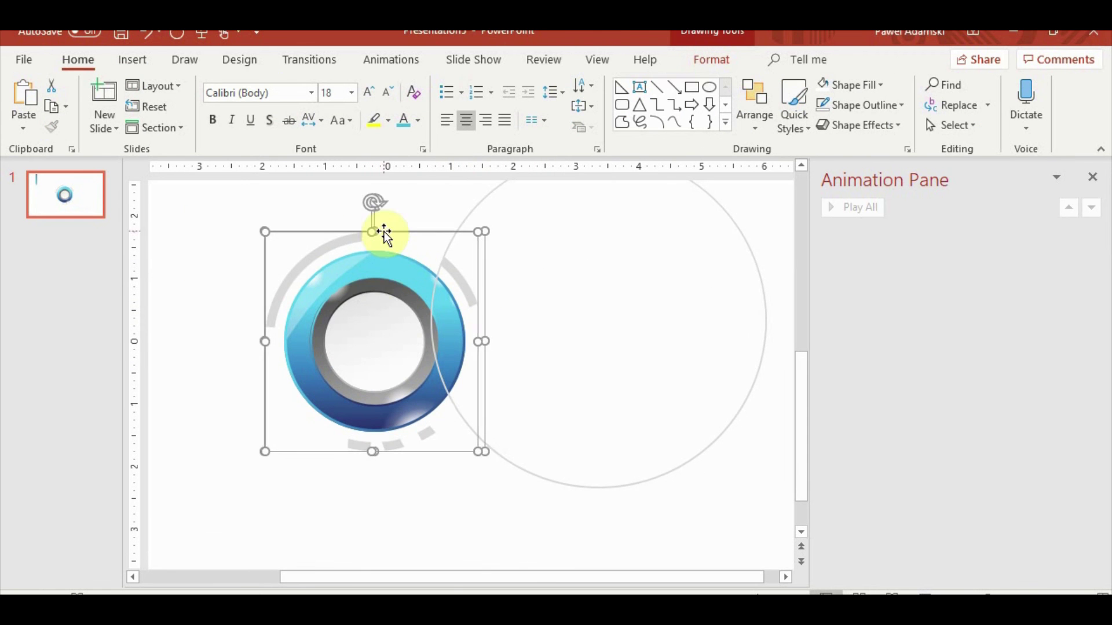
pyautogui.click(408, 64)
pyautogui.click(310, 104)
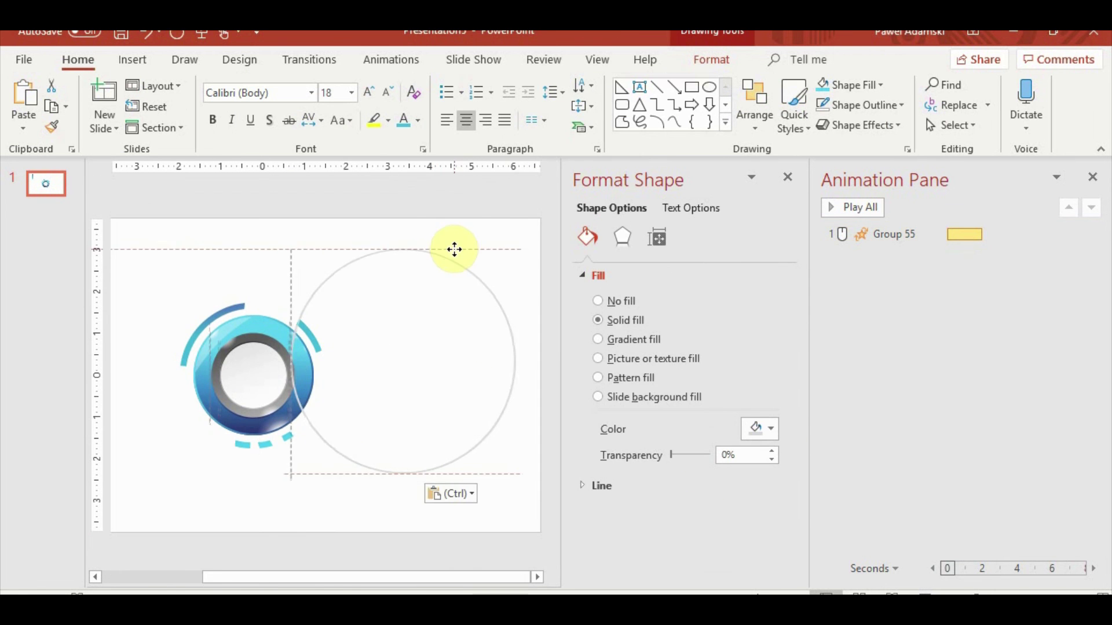
pyautogui.moveTo(399, 346); pyautogui.dragTo(249, 359)
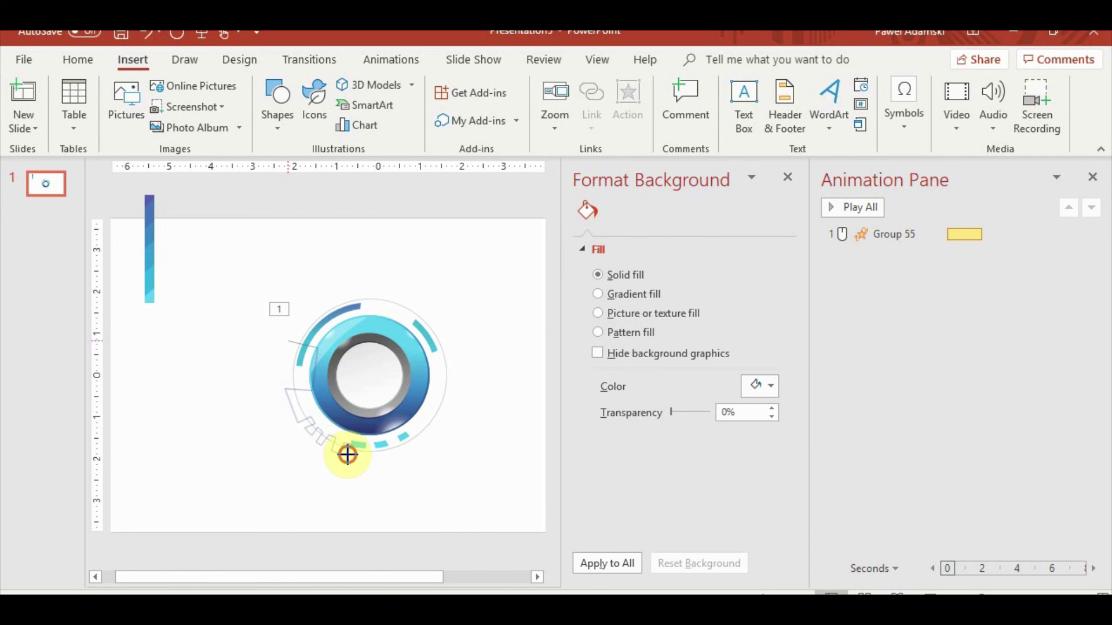
# Draw a freeform polygon over the large circle.
pyautogui.press('Escape')
pyautogui.click(277, 101)
pyautogui.click(271, 174)
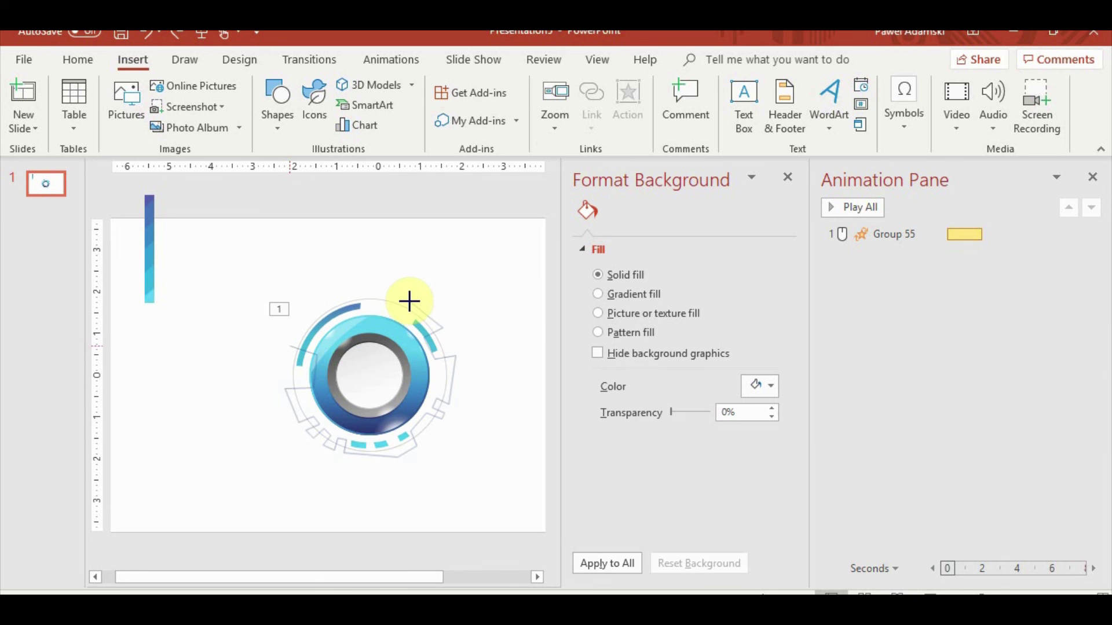
pyautogui.click(333, 325)
pyautogui.scroll(2, 186, 293)
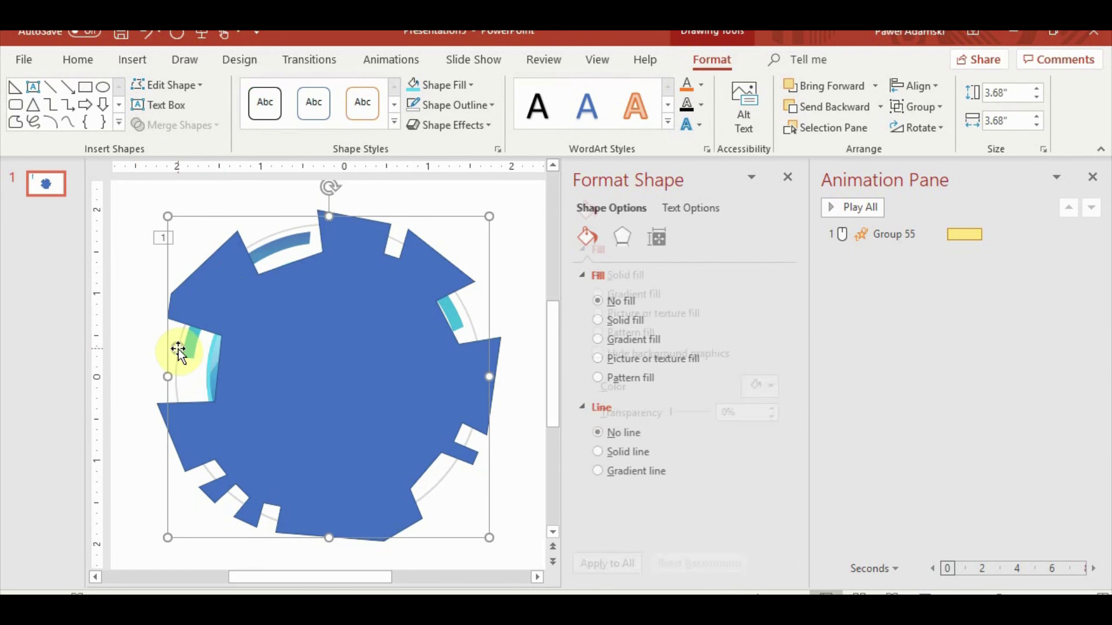
# Fragment the large circle into arcs with the polygon and set the leftover piece to No Fill.
pyautogui.hotkey('ctrl', 'shift', '[')
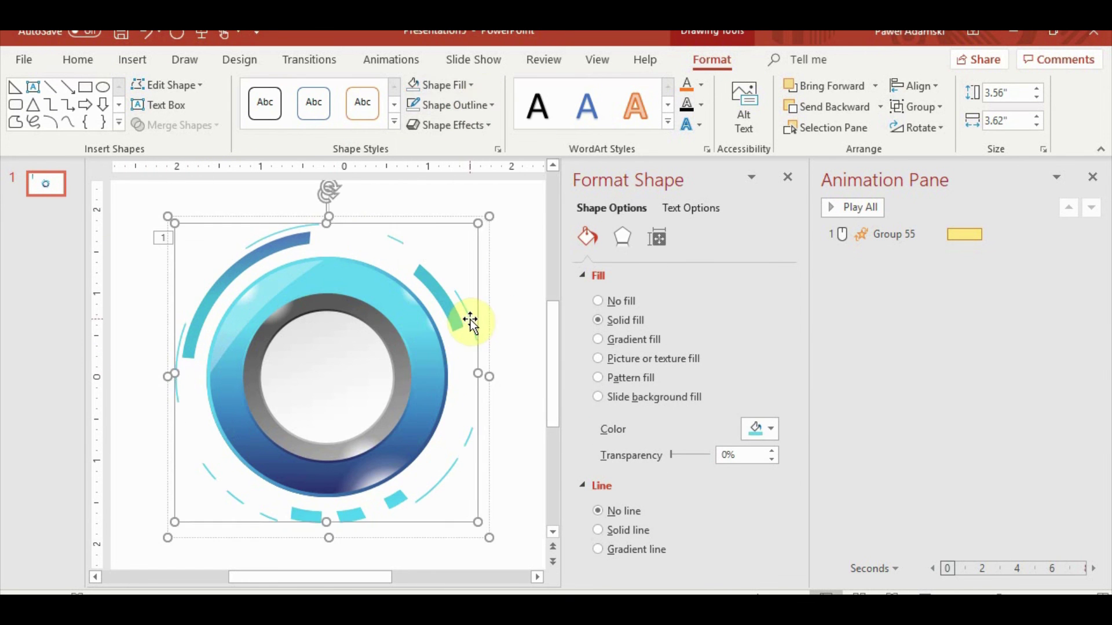
pyautogui.click(470, 85)
pyautogui.click(447, 271)
# Set Group 55's Spin to start With Previous.
pyautogui.click(919, 235)
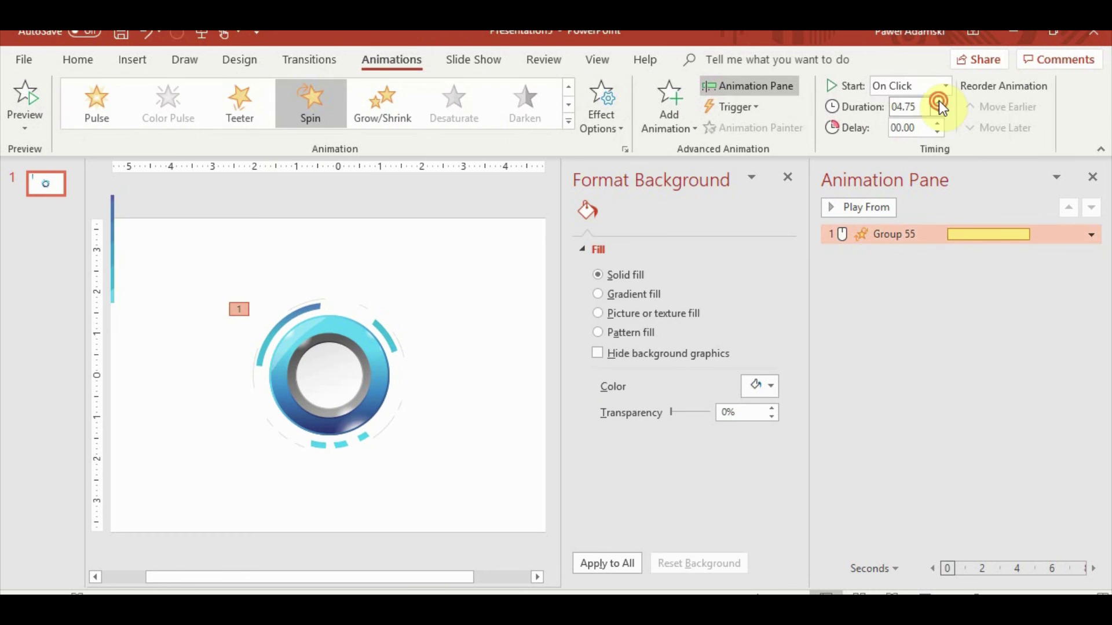
pyautogui.doubleClick(895, 234)
pyautogui.click(463, 184)
pyautogui.click(606, 462)
pyautogui.click(945, 86)
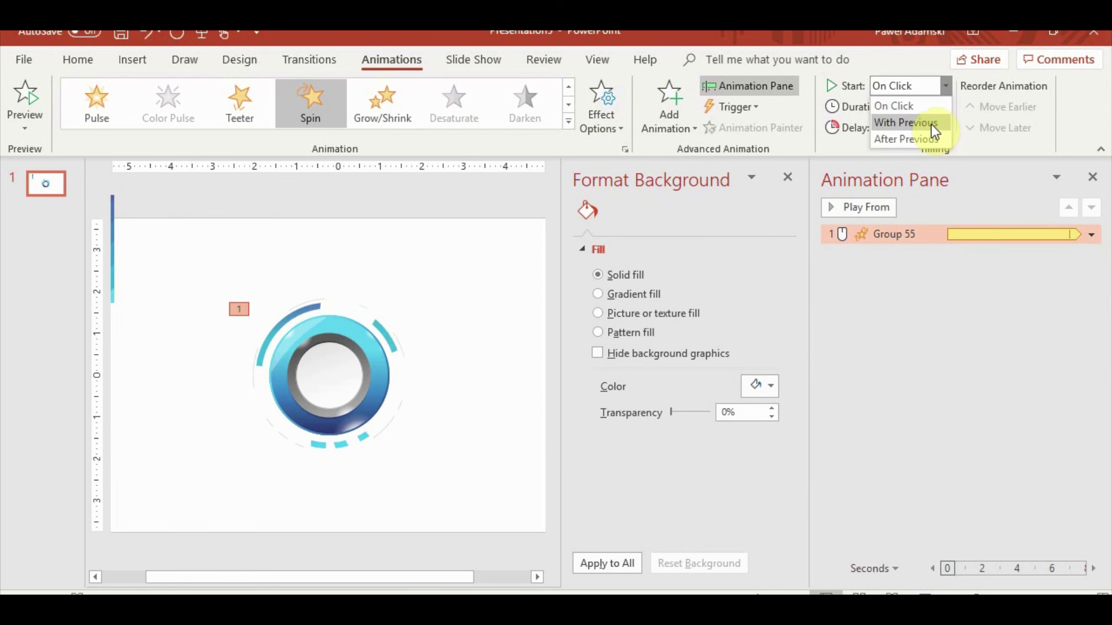
pyautogui.click(933, 124)
# Give the second arc group a counterclockwise Spin, then draw a circle around the button.
pyautogui.click(381, 334)
pyautogui.click(885, 206)
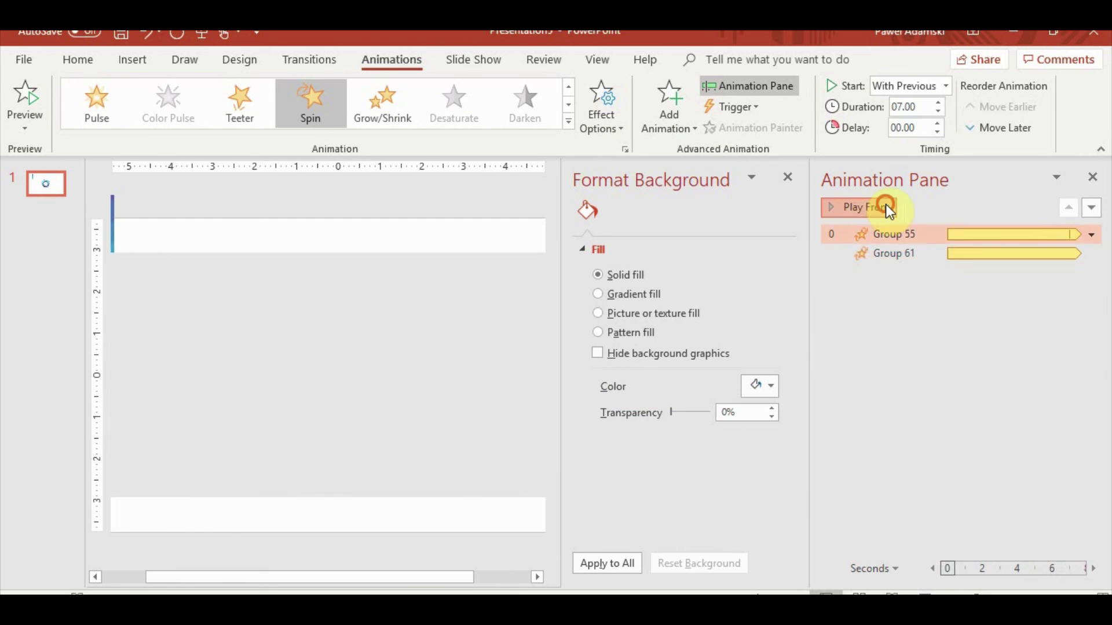
pyautogui.click(601, 107)
pyautogui.click(630, 222)
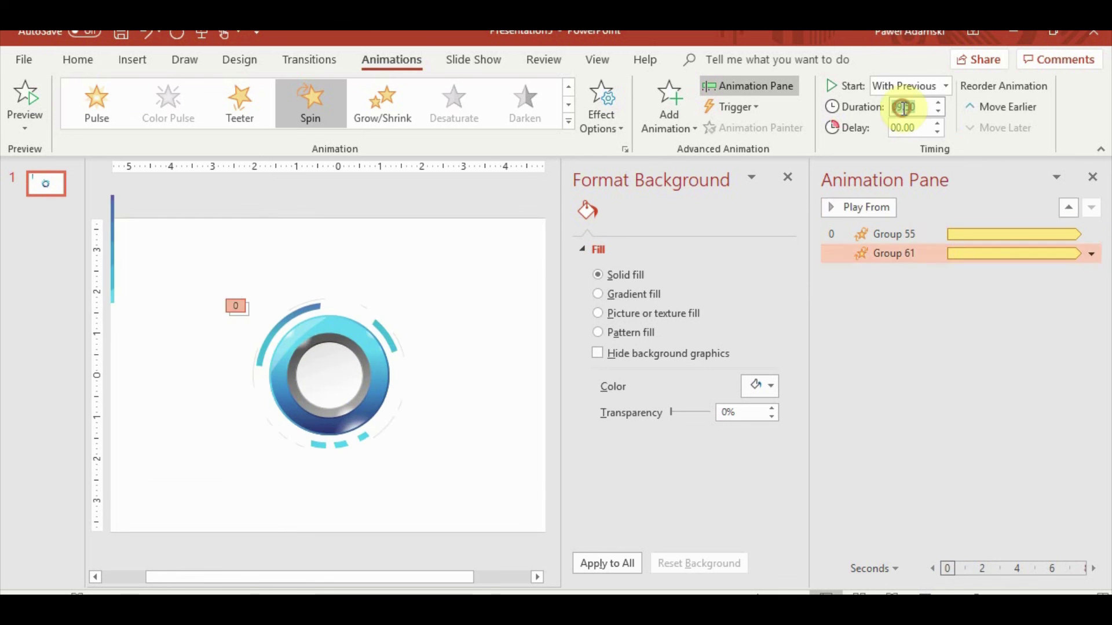
pyautogui.click(861, 212)
pyautogui.moveTo(442, 298); pyautogui.dragTo(523, 464)
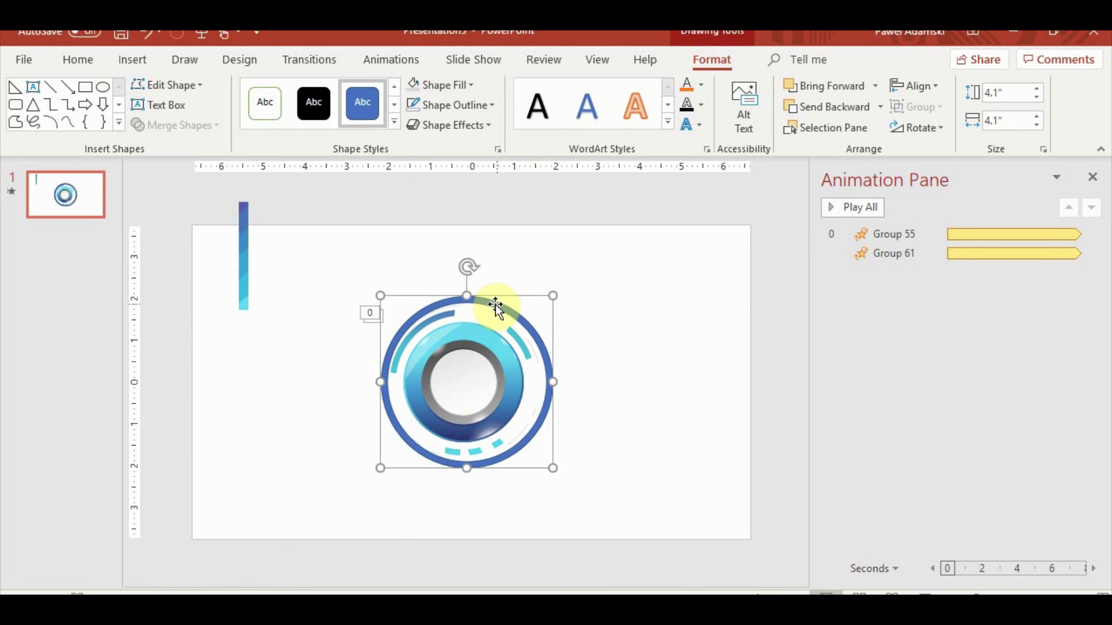
# Size the new circle to 4.16 inches, fill it light grey, and move it right.
pyautogui.click(571, 372)
pyautogui.scroll(3, 571, 373)
pyautogui.click(385, 447)
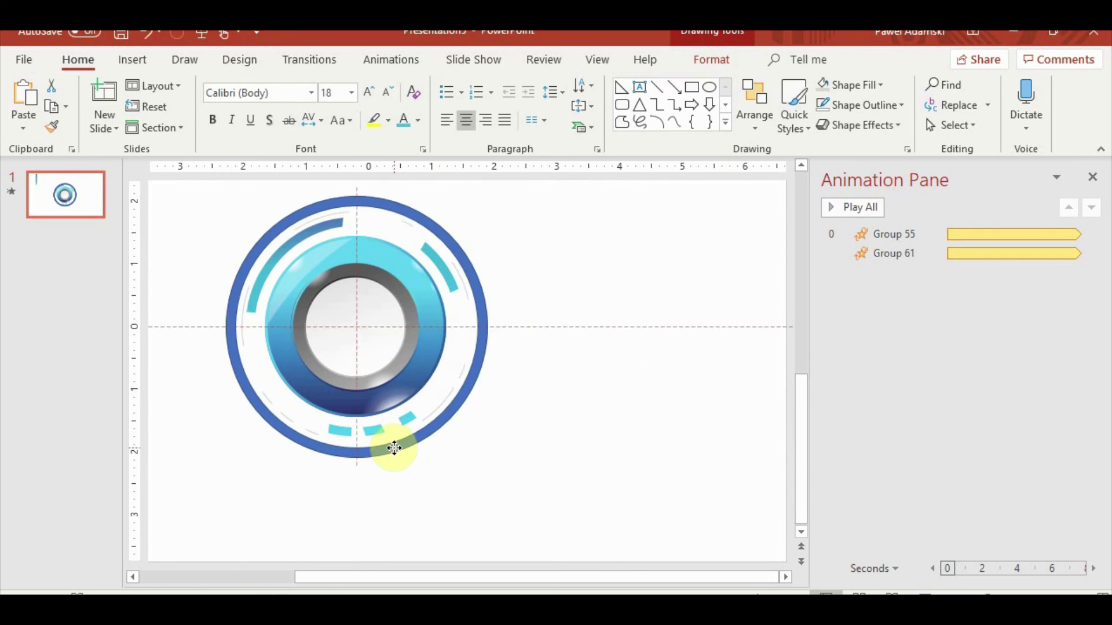
pyautogui.click(712, 60)
pyautogui.click(440, 84)
pyautogui.click(440, 255)
pyautogui.moveTo(454, 258); pyautogui.dragTo(532, 239)
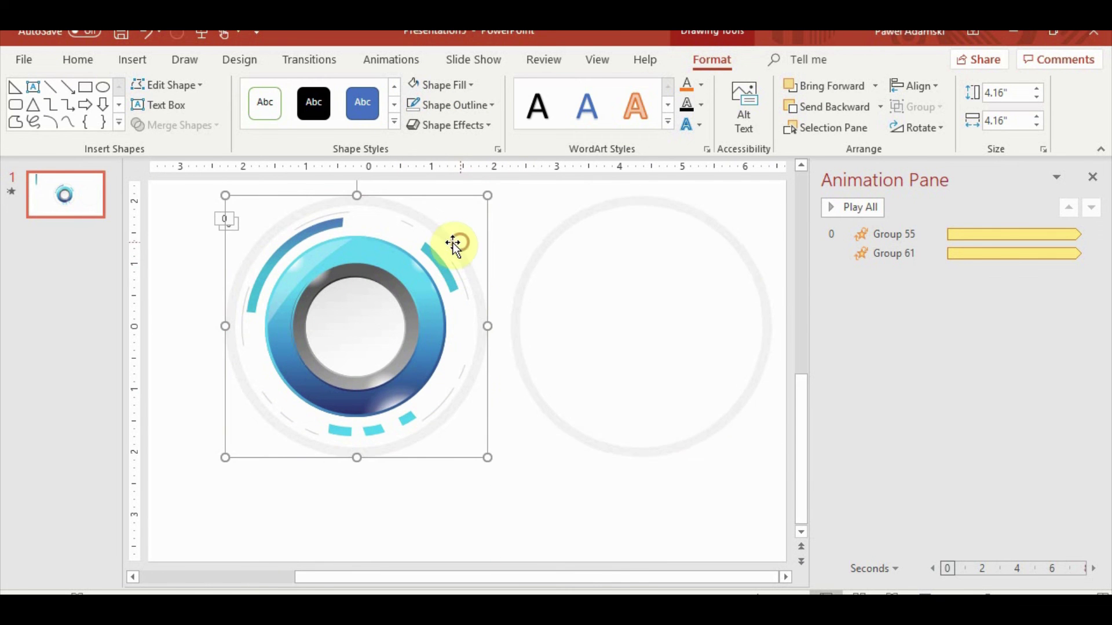
# Cut the grey circle into arcs with a freeform and delete the leftover pieces.
pyautogui.click(133, 59)
pyautogui.click(278, 104)
pyautogui.click(318, 197)
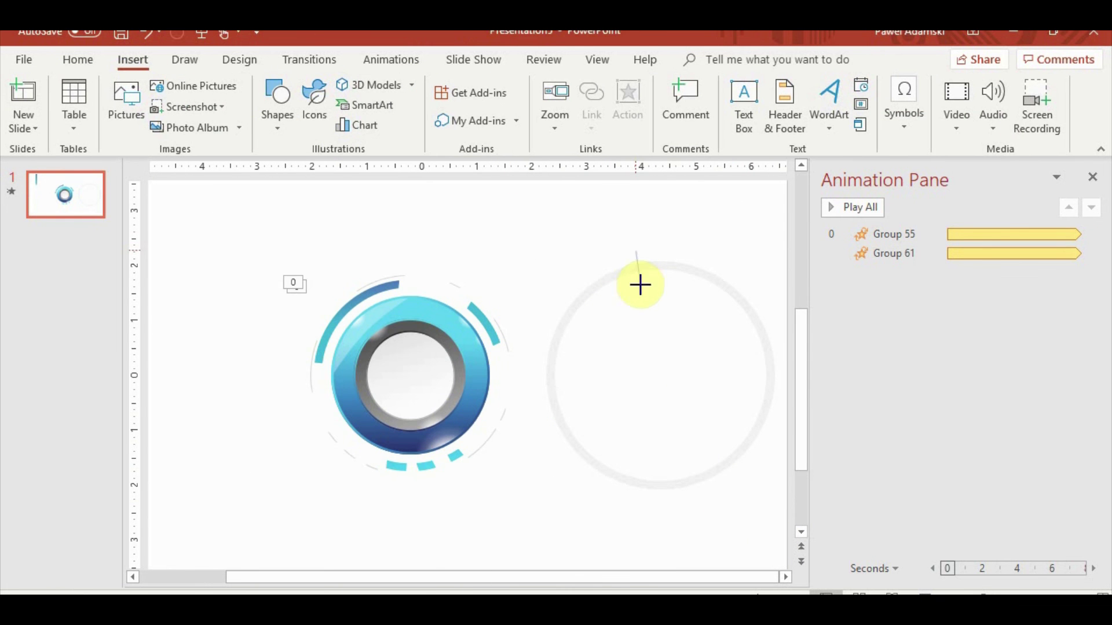
pyautogui.doubleClick(558, 329)
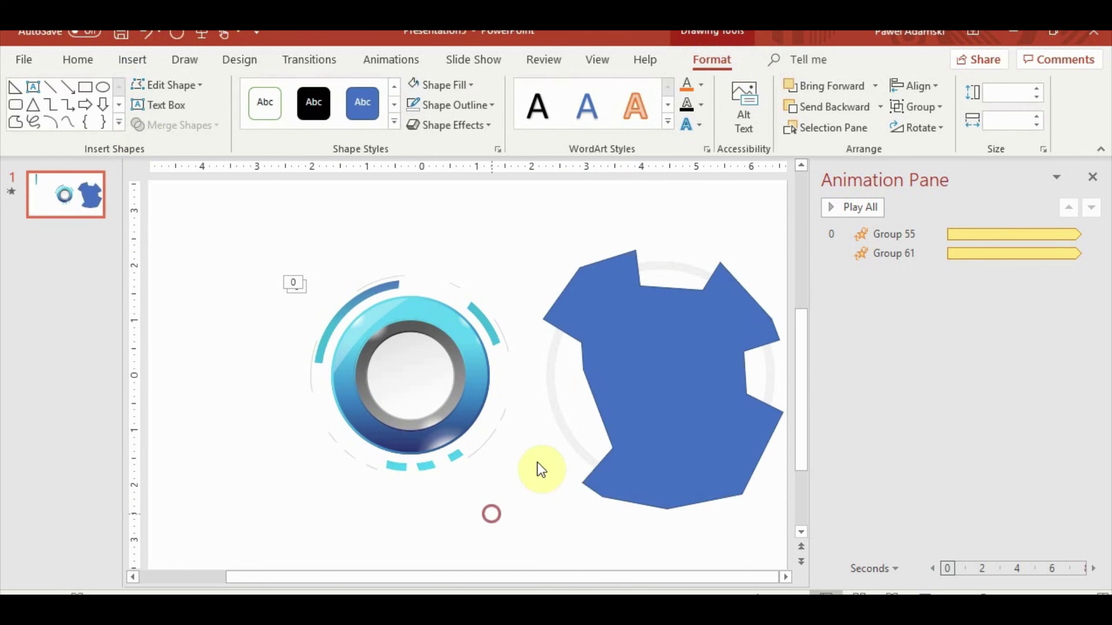
pyautogui.keyDown('shift'); pyautogui.click(536, 467); pyautogui.keyUp('shift')
pyautogui.click(185, 124)
pyautogui.click(197, 191)
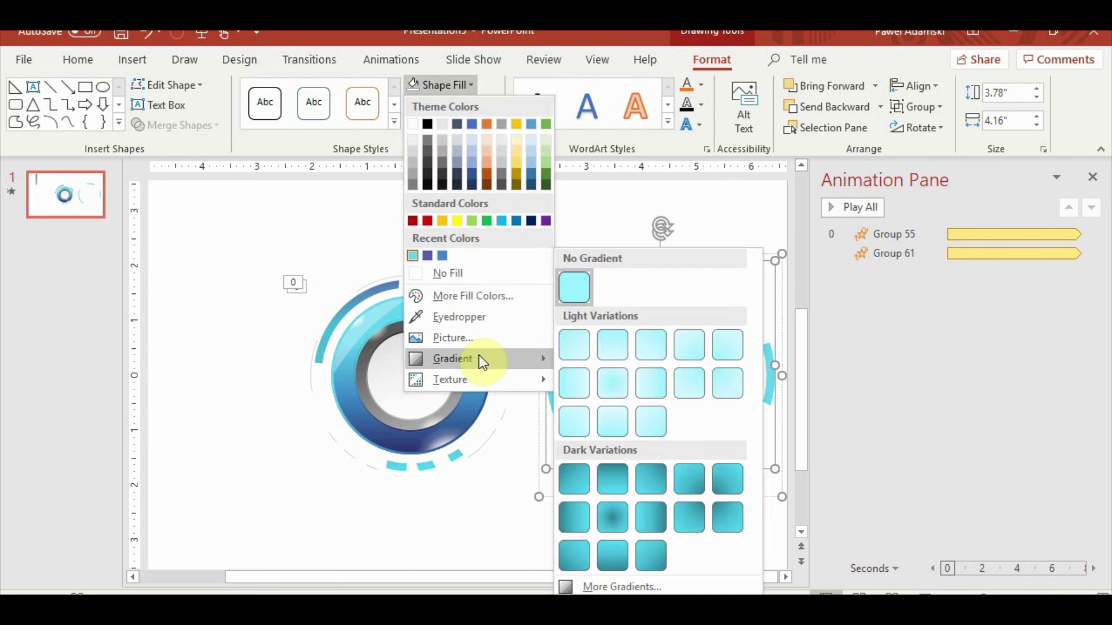
# Give the arcs a blue-cyan gradient, move them onto the button, and add a Spin to Group 69.
pyautogui.click(572, 477)
pyautogui.click(498, 149)
pyautogui.moveTo(707, 571); pyautogui.dragTo(665, 413)
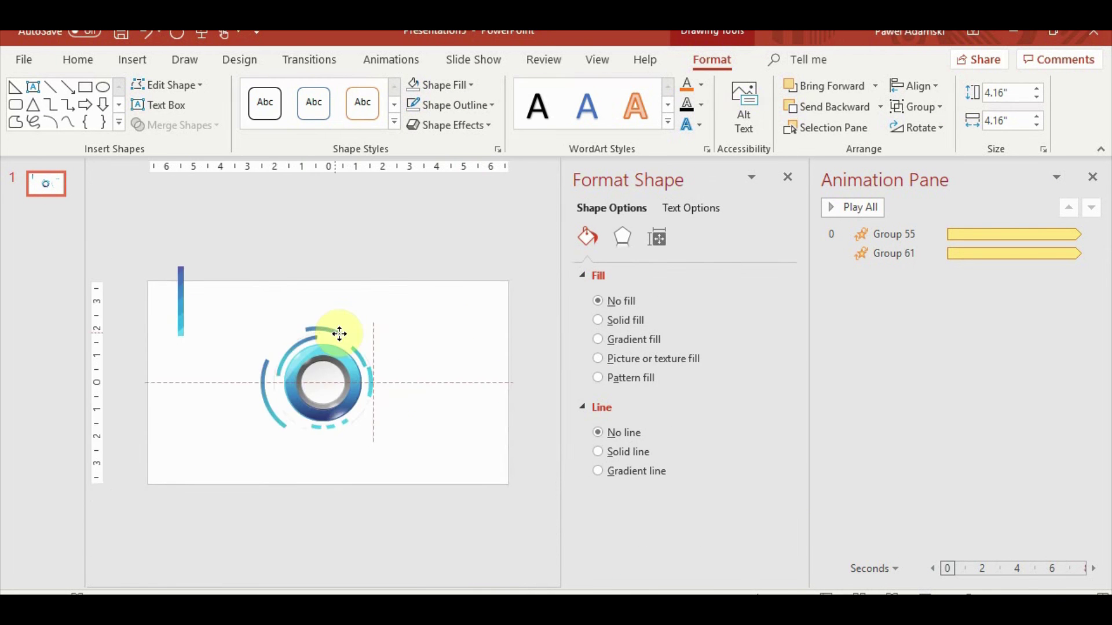
pyautogui.click(904, 273)
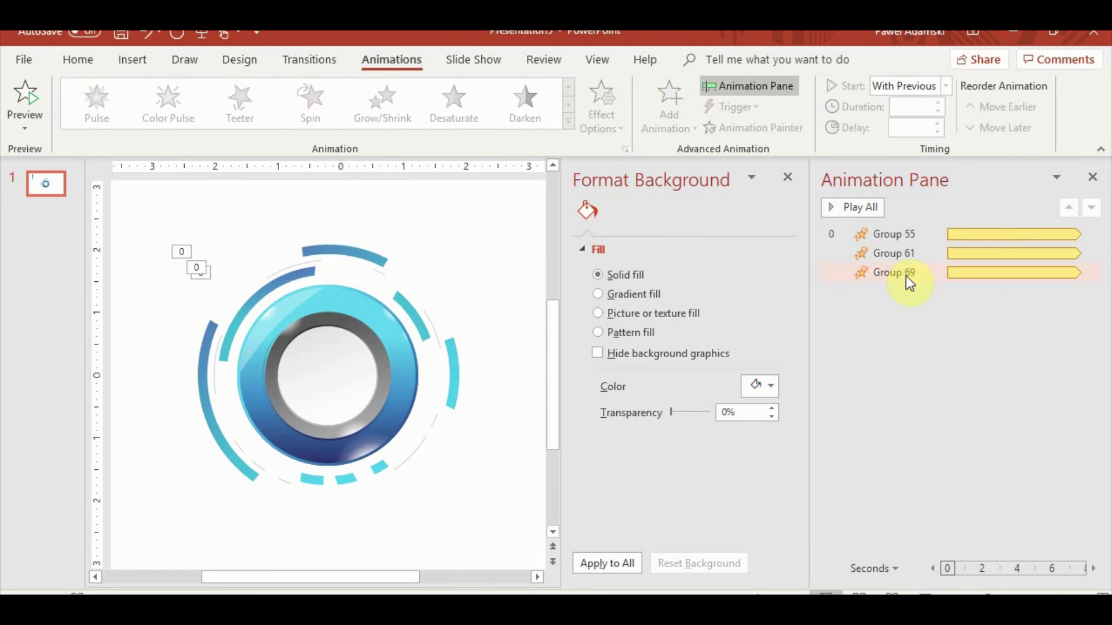
pyautogui.click(874, 209)
pyautogui.click(617, 128)
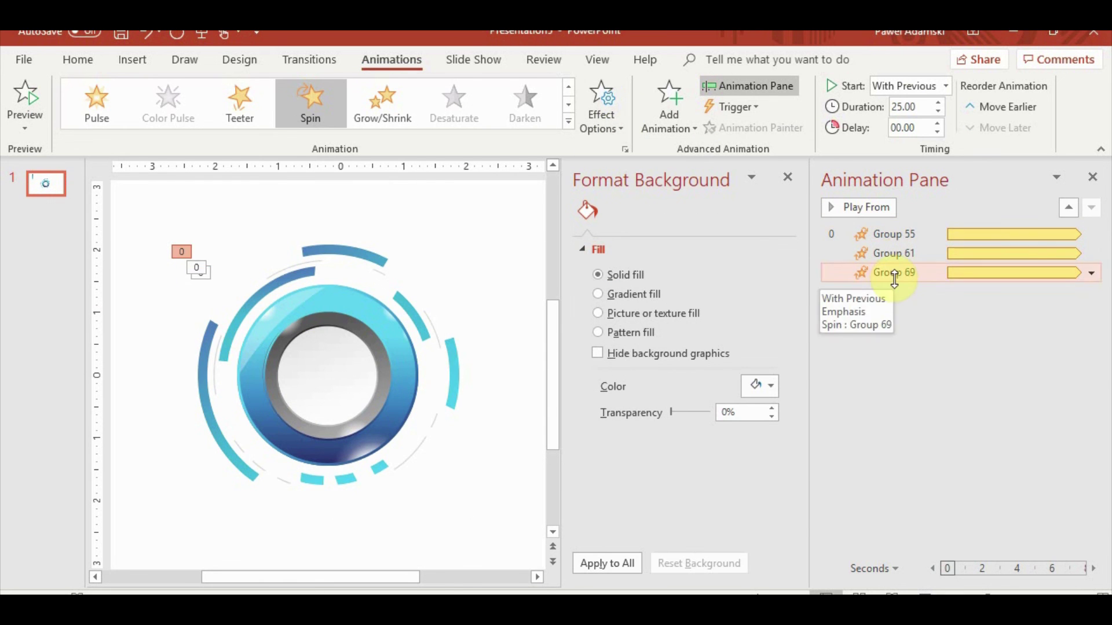
pyautogui.click(894, 234)
# Set Group 61's spin to 15 seconds and preview the slide show.
pyautogui.click(863, 208)
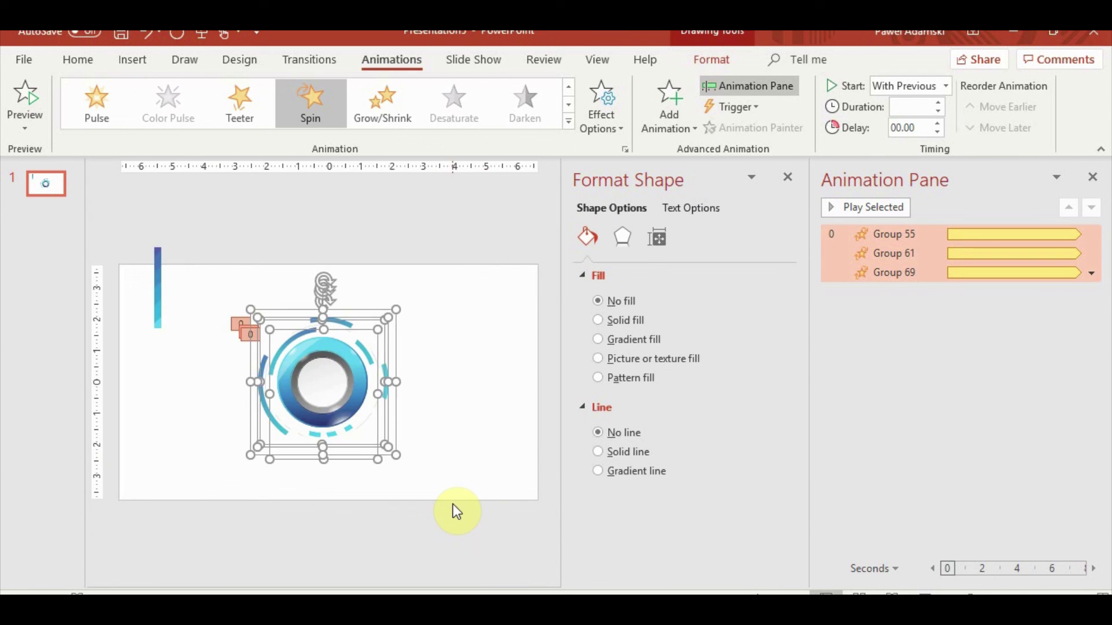
pyautogui.scroll(2, 455, 511)
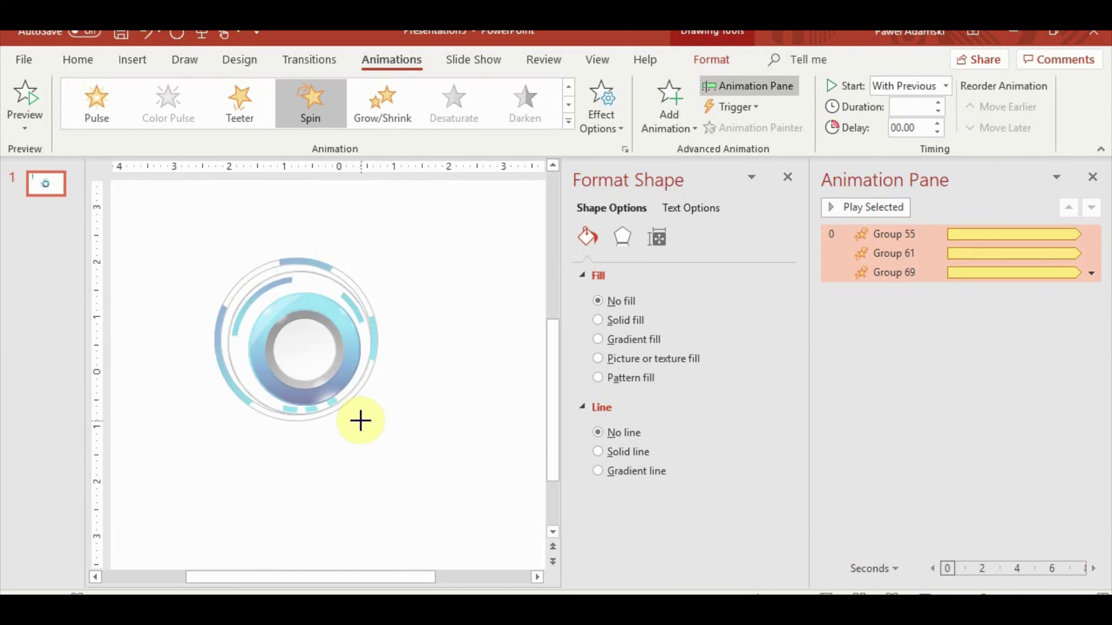
pyautogui.click(415, 439)
pyautogui.click(308, 278)
pyautogui.click(310, 266)
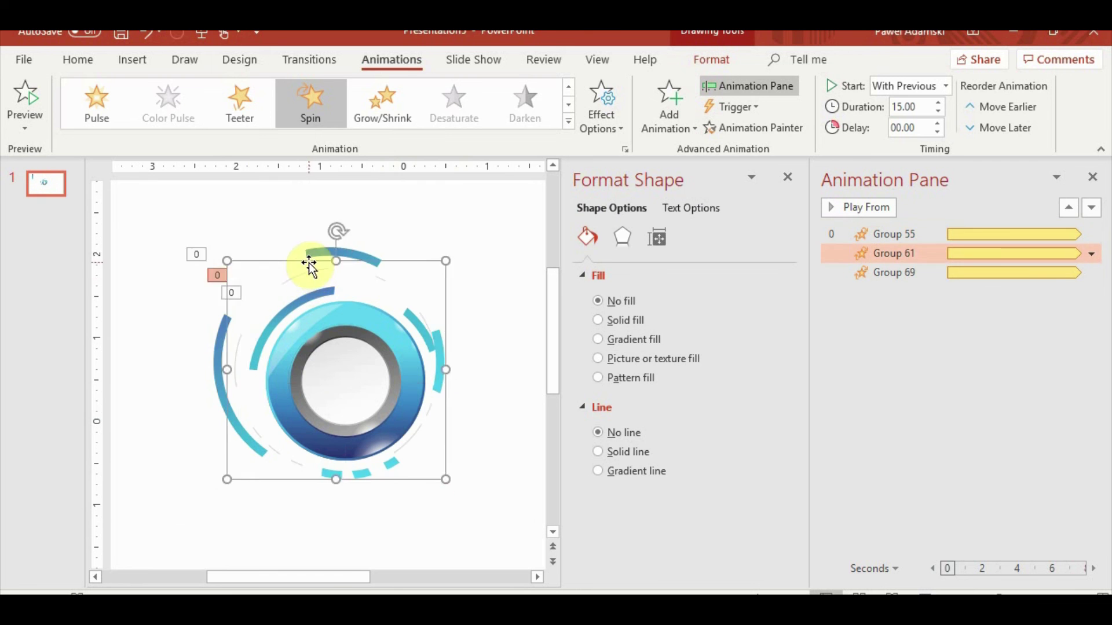
pyautogui.click(353, 255)
pyautogui.scroll(-2, 397, 459)
pyautogui.click(397, 459)
pyautogui.press('F5')
pyautogui.press('Escape')
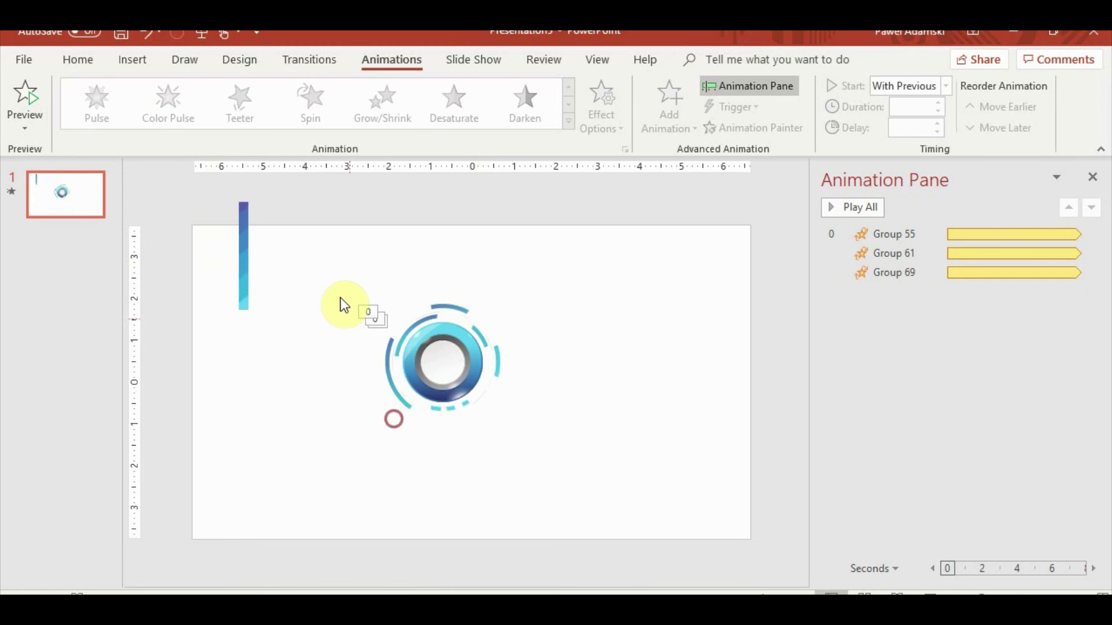
# Duplicate the ring button, move it right, and place the 01 number on the first button.
pyautogui.hotkey('ctrl', 'd')
pyautogui.moveTo(340, 455); pyautogui.dragTo(467, 460)
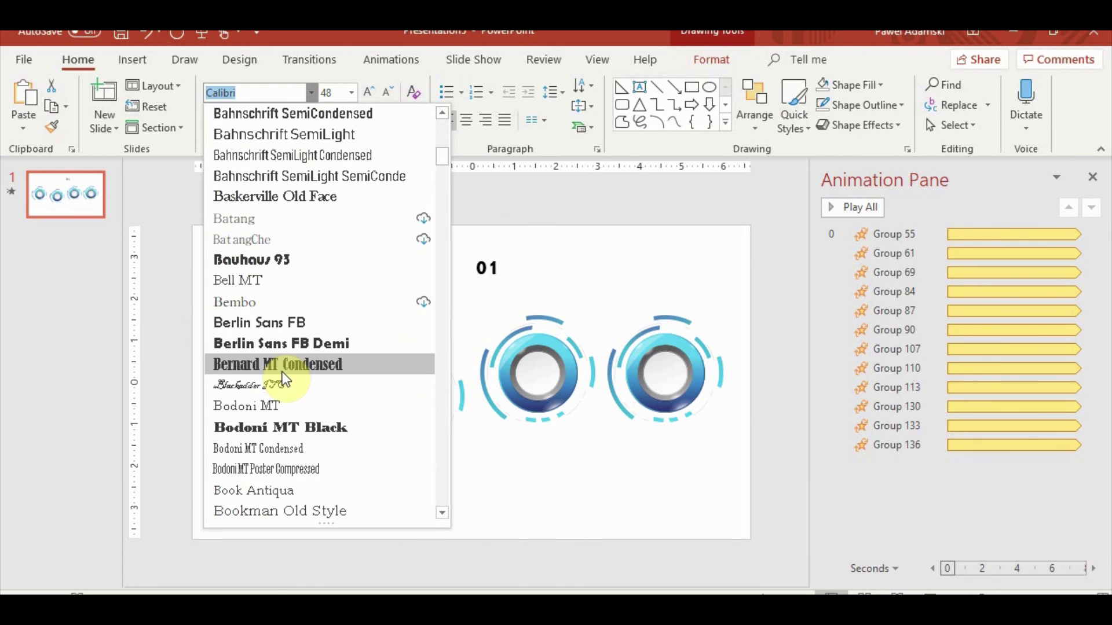
pyautogui.click(442, 268)
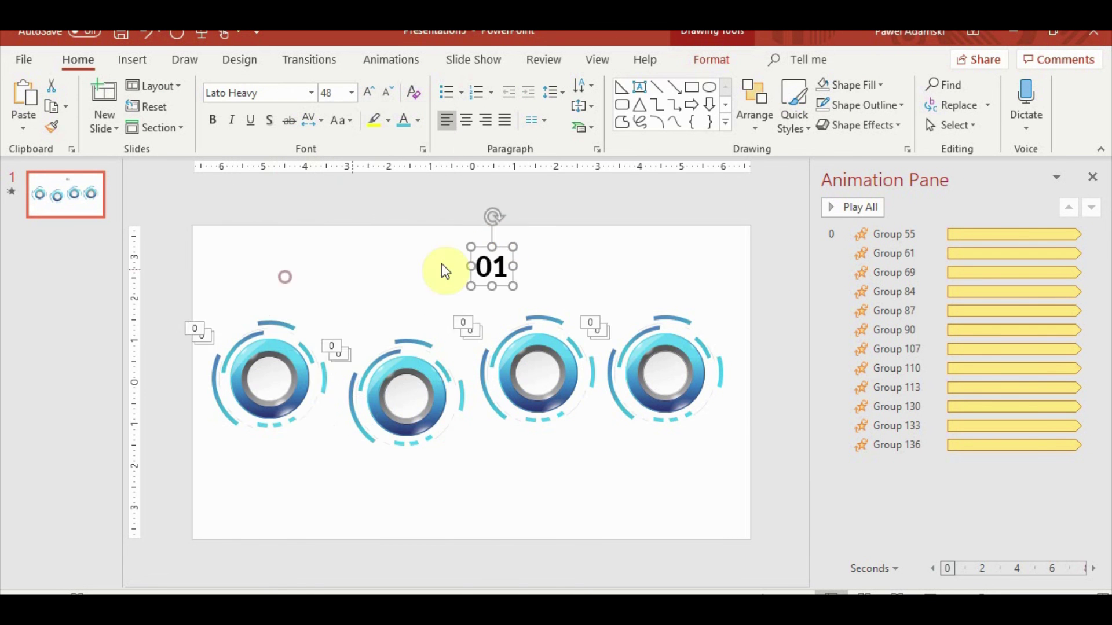
pyautogui.moveTo(442, 268)
pyautogui.mouseDown()
pyautogui.moveTo(261, 388)
pyautogui.moveTo(586, 409)
pyautogui.mouseUp()
pyautogui.scroll(5, 311, 347)
# Copy the number label onto the third ring and change it to 03.
pyautogui.hotkey('ctrl', 'g')
pyautogui.hotkey('ctrl', 'd')
pyautogui.hscroll(5, 603, 553)
pyautogui.moveTo(602, 554); pyautogui.dragTo(471, 334)
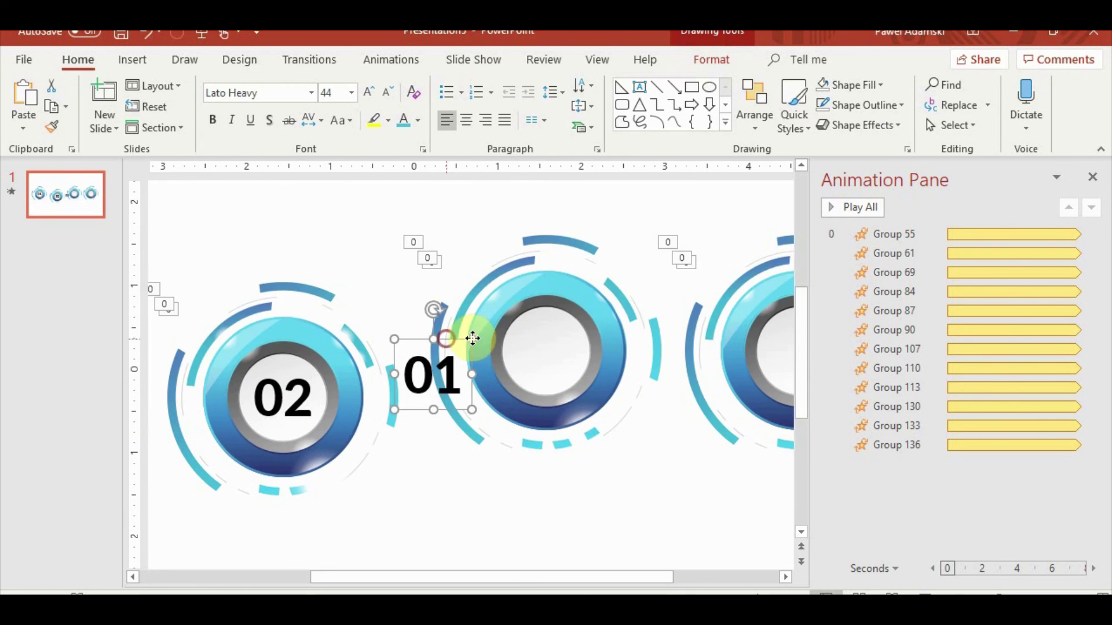
pyautogui.write('03')
pyautogui.moveTo(558, 335)
pyautogui.mouseDown()
pyautogui.moveTo(678, 339)
pyautogui.moveTo(693, 368)
pyautogui.mouseUp()
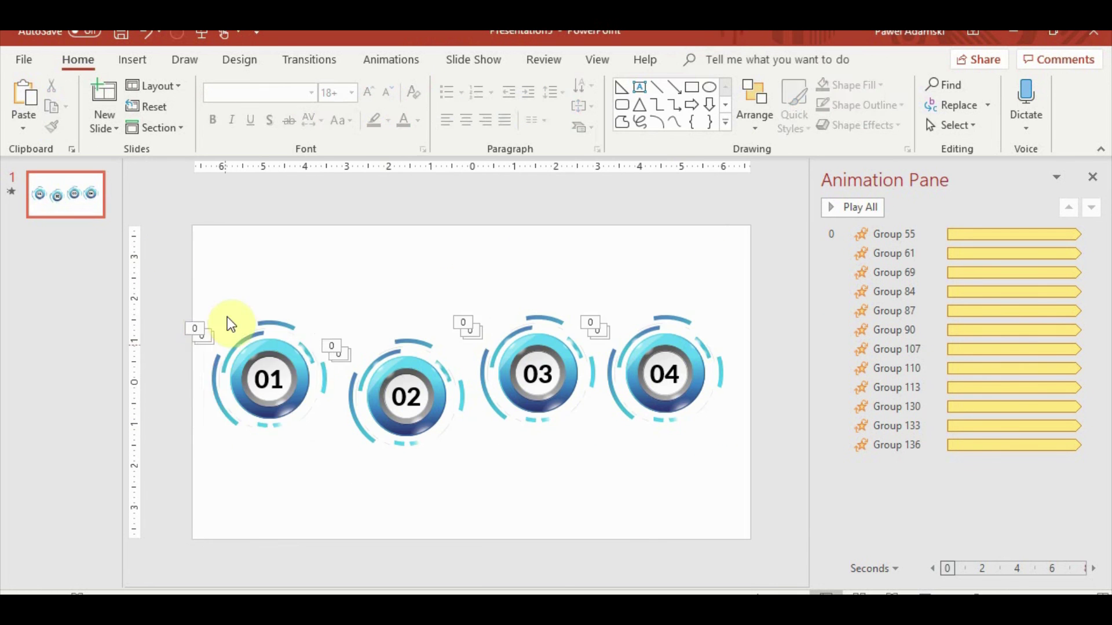
# Set the ring's fly-in to With Previous, and add a Fly In to ring 02 ahead of its fades.
pyautogui.click(610, 130)
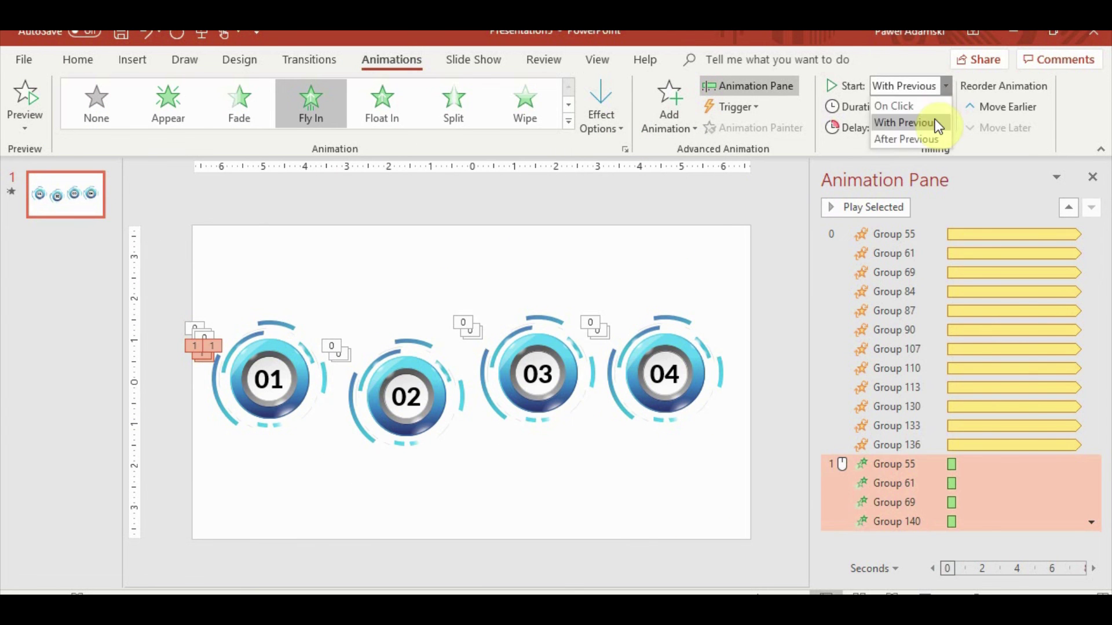
pyautogui.click(869, 208)
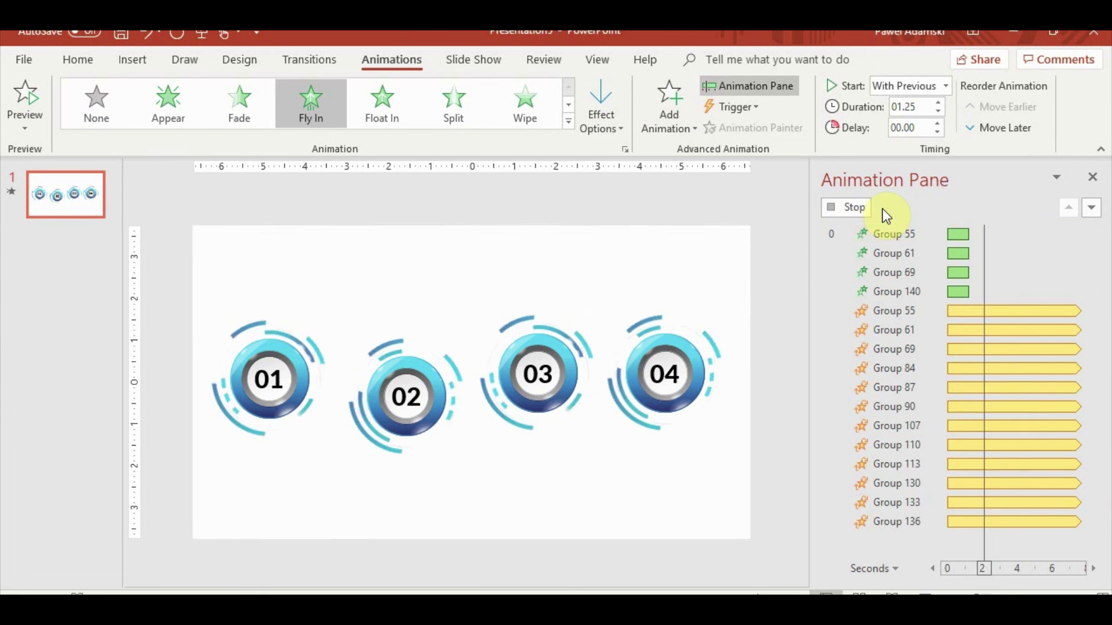
pyautogui.keyDown('shift'); pyautogui.click(847, 494); pyautogui.keyUp('shift')
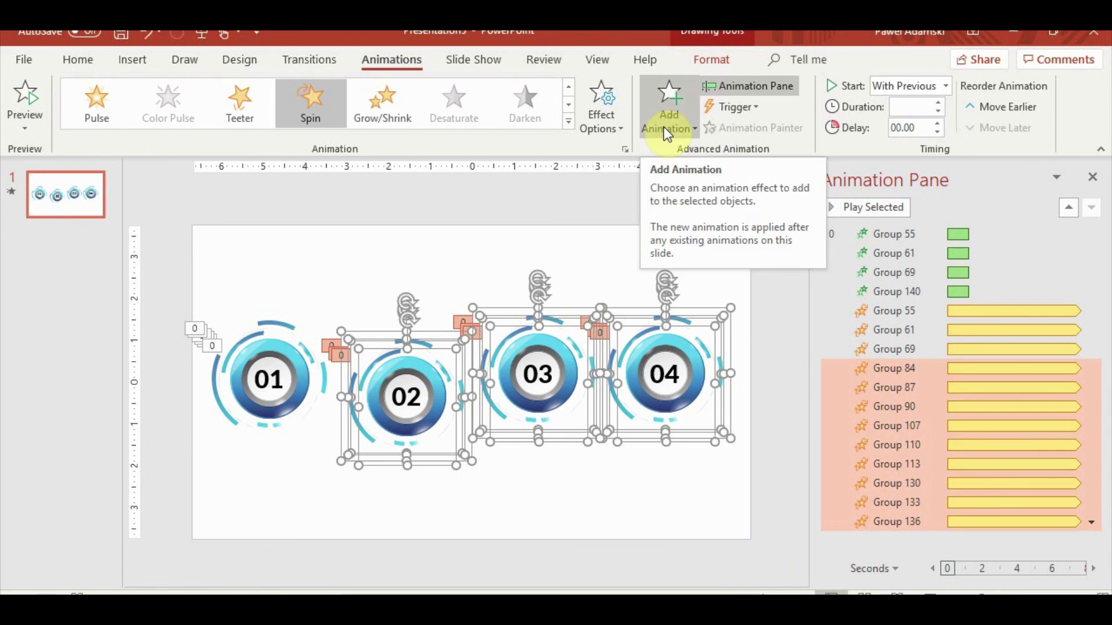
pyautogui.click(664, 127)
pyautogui.click(747, 194)
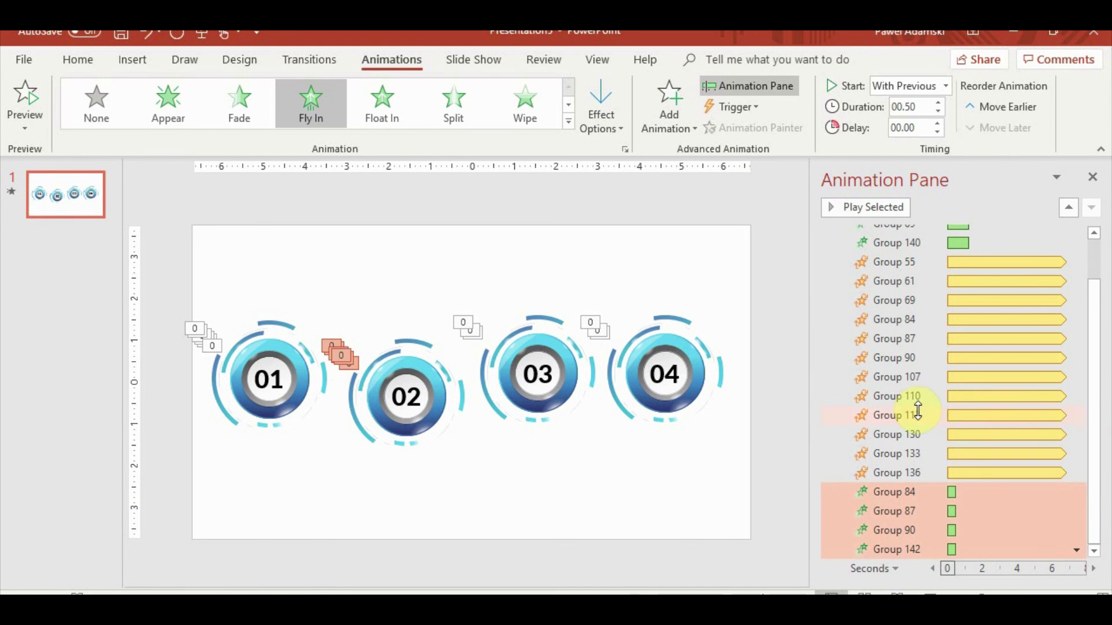
pyautogui.moveTo(929, 346); pyautogui.dragTo(928, 297)
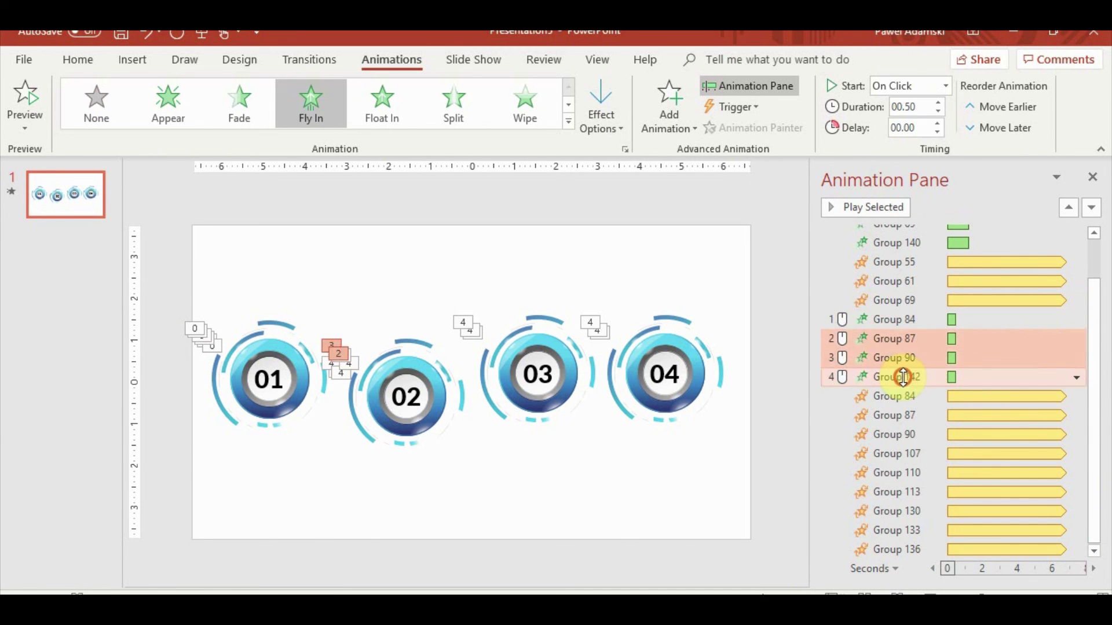
# Preview the animations in a slide show, then bring up the Shapes gallery.
pyautogui.click(669, 110)
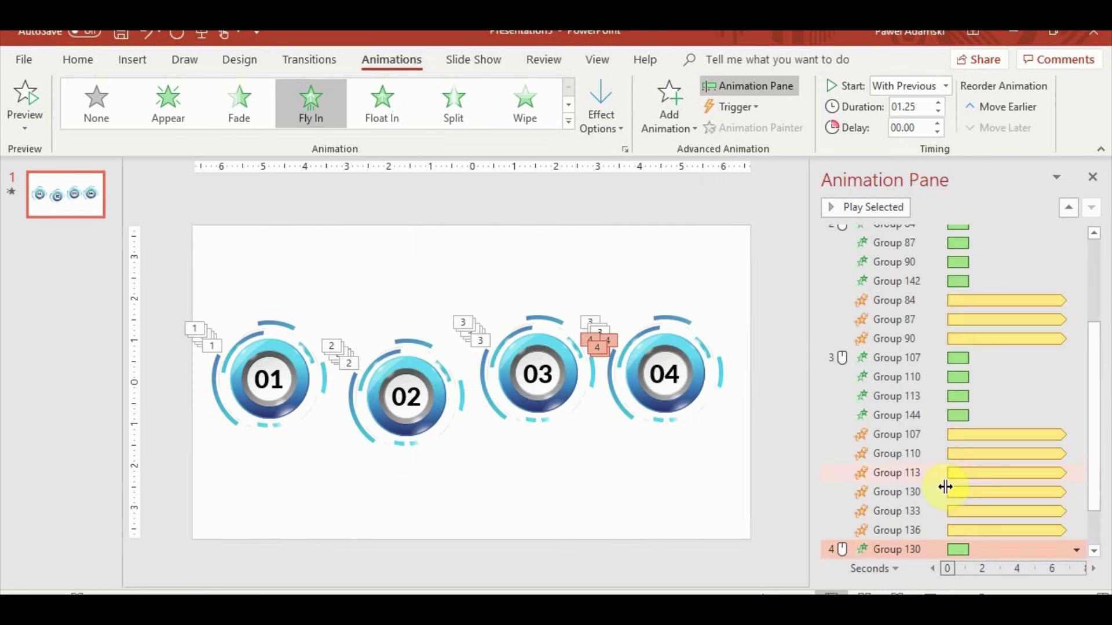
pyautogui.press('F5')
pyautogui.press('Escape')
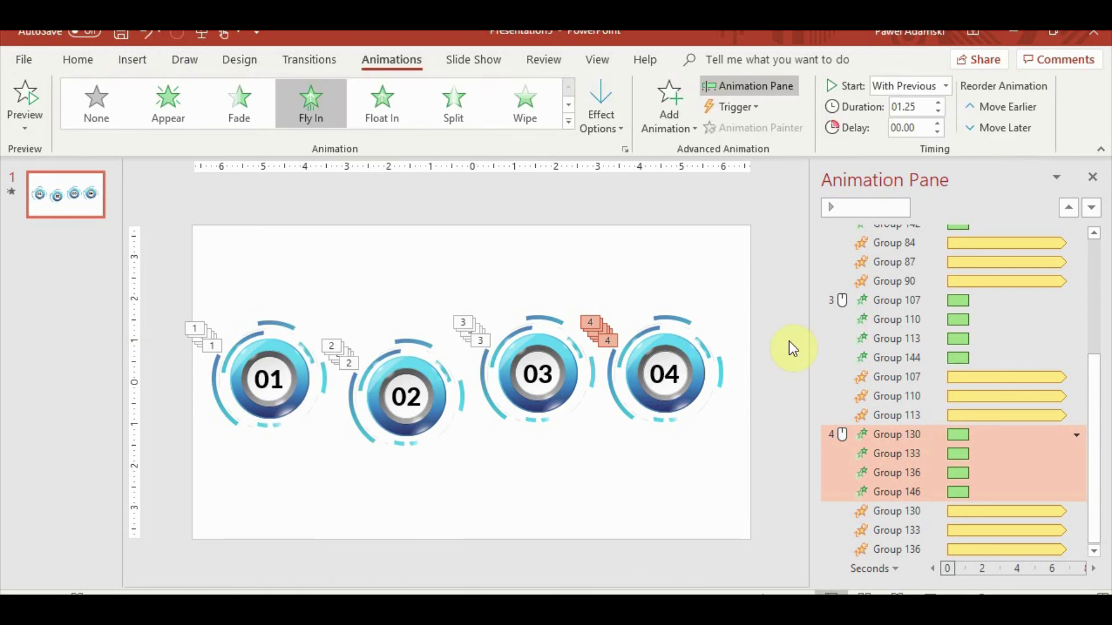
pyautogui.click(132, 59)
pyautogui.click(278, 98)
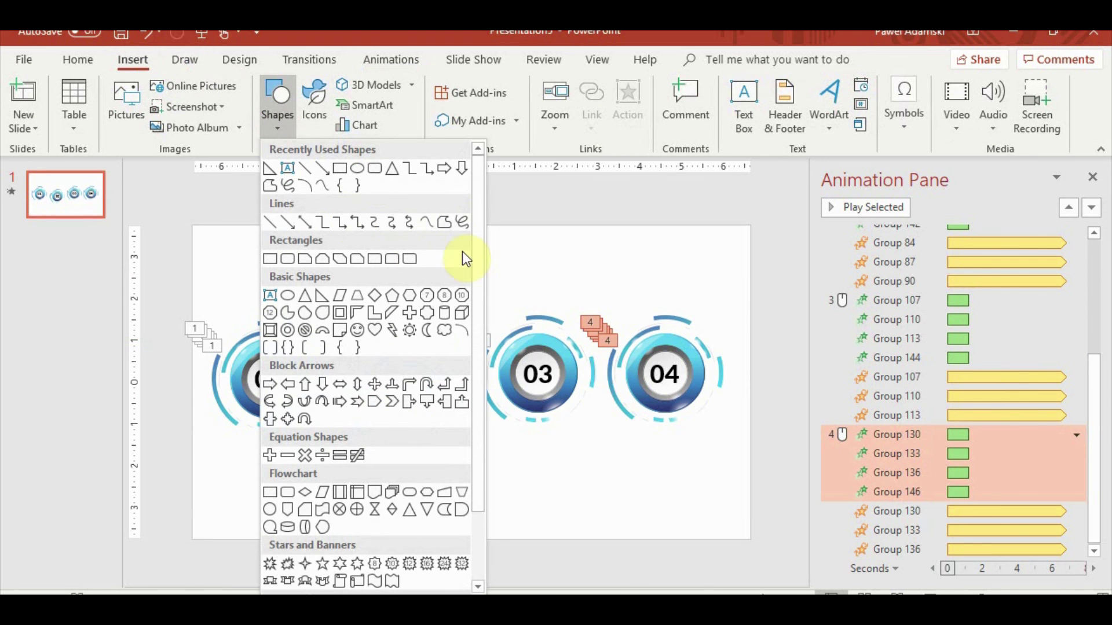
# Draw a flat oval below ring 02 and fill it dark grey.
pyautogui.click(360, 168)
pyautogui.moveTo(349, 457); pyautogui.dragTo(472, 486)
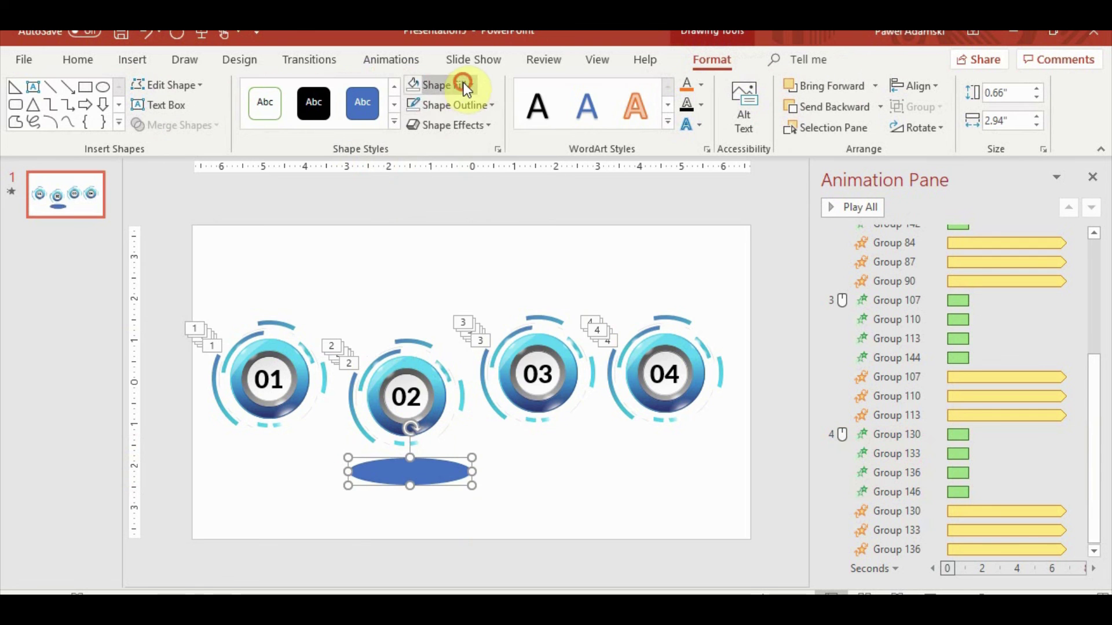
pyautogui.click(460, 84)
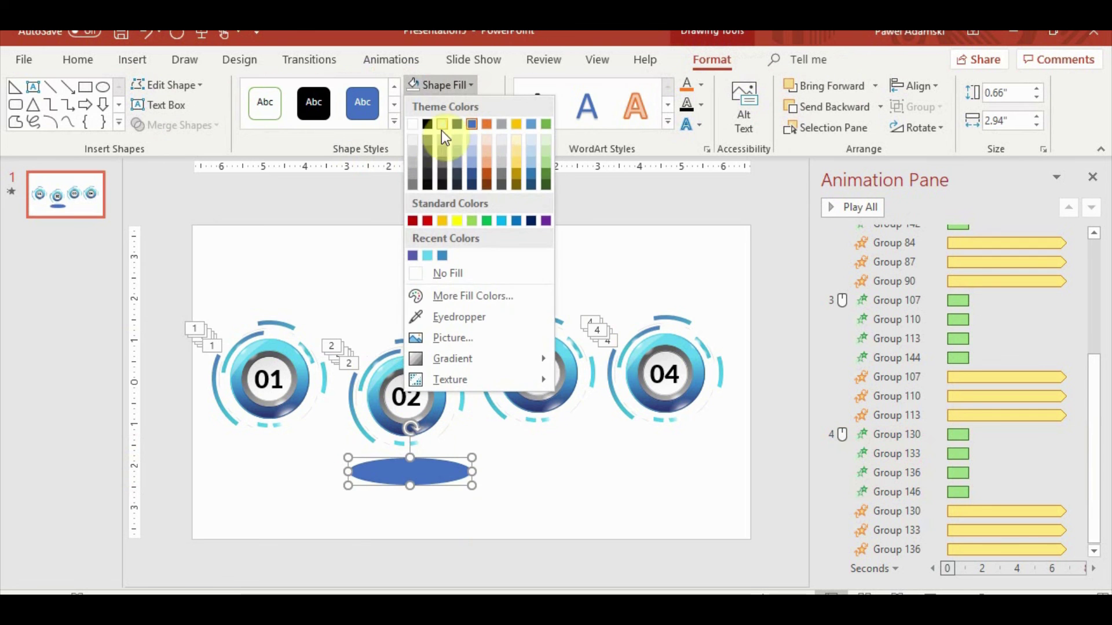
pyautogui.click(432, 160)
# Switch the oval to a dark gradient fill and open its detailed fill settings.
pyautogui.click(490, 125)
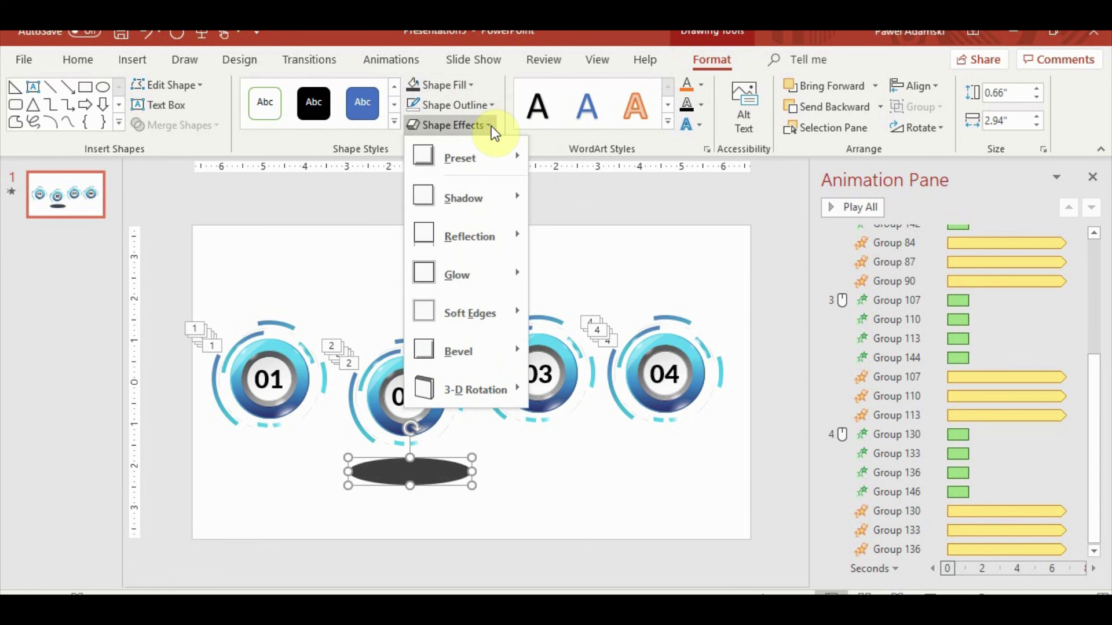
pyautogui.click(491, 127)
pyautogui.click(470, 87)
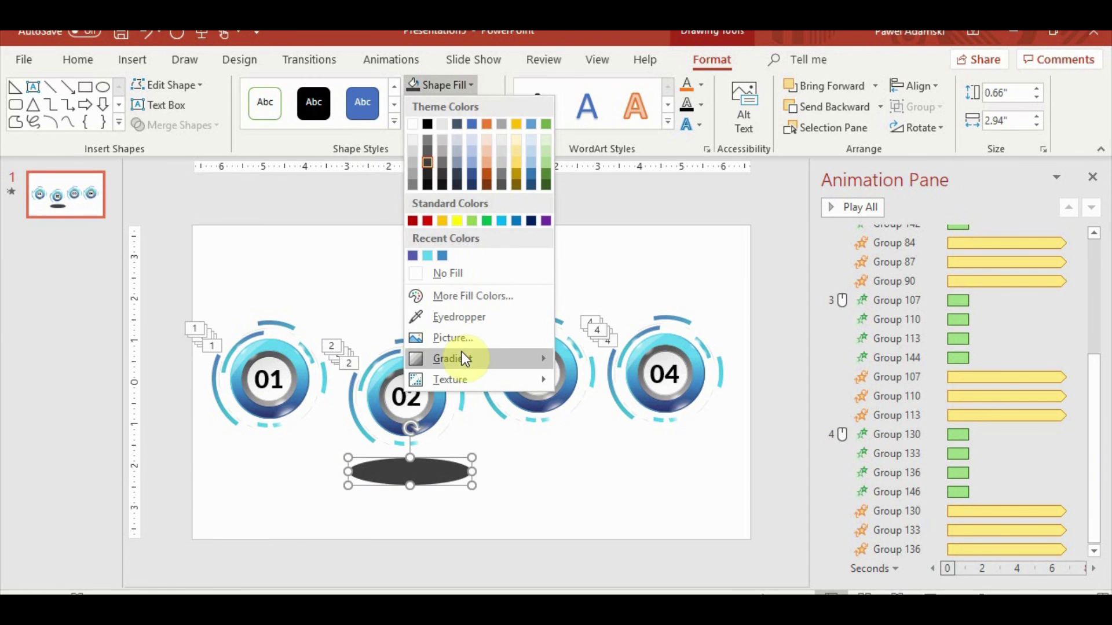
pyautogui.moveTo(453, 359)
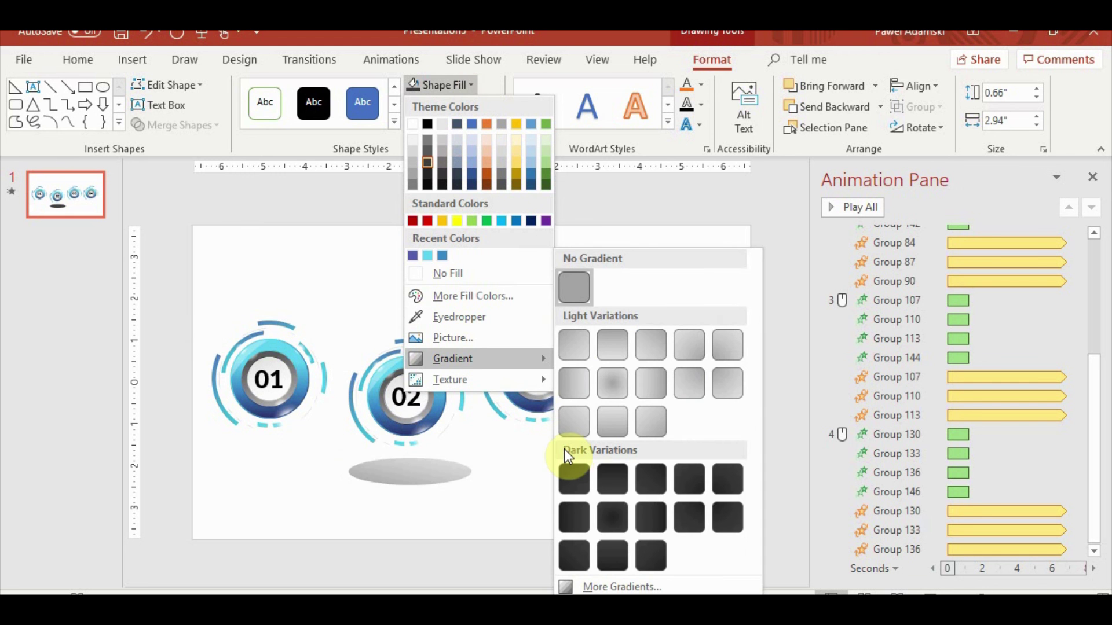
pyautogui.click(617, 514)
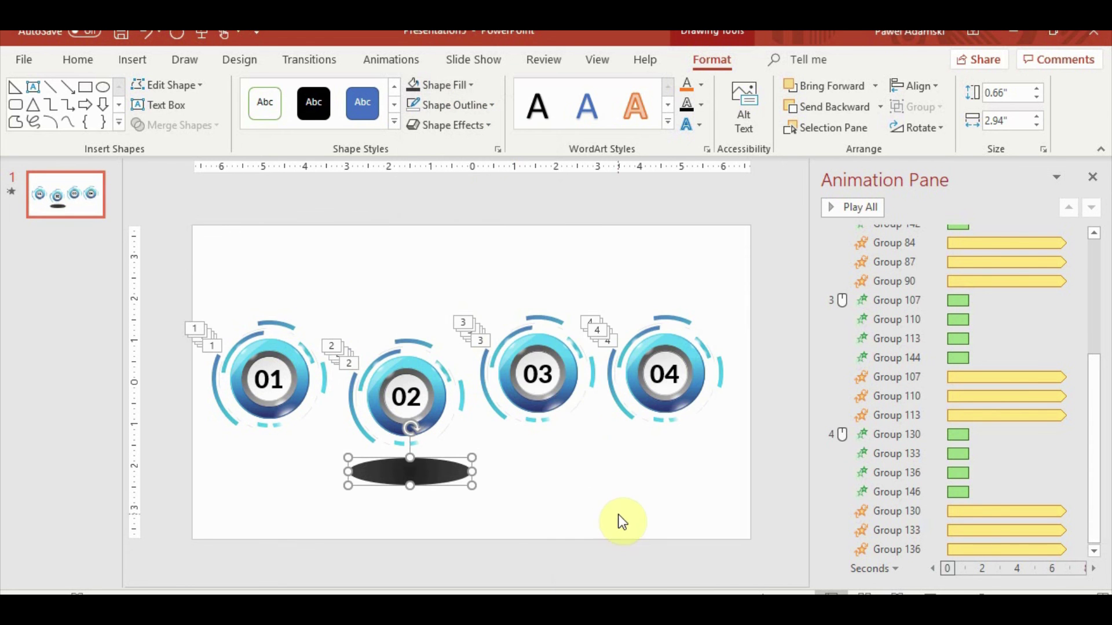
pyautogui.click(496, 145)
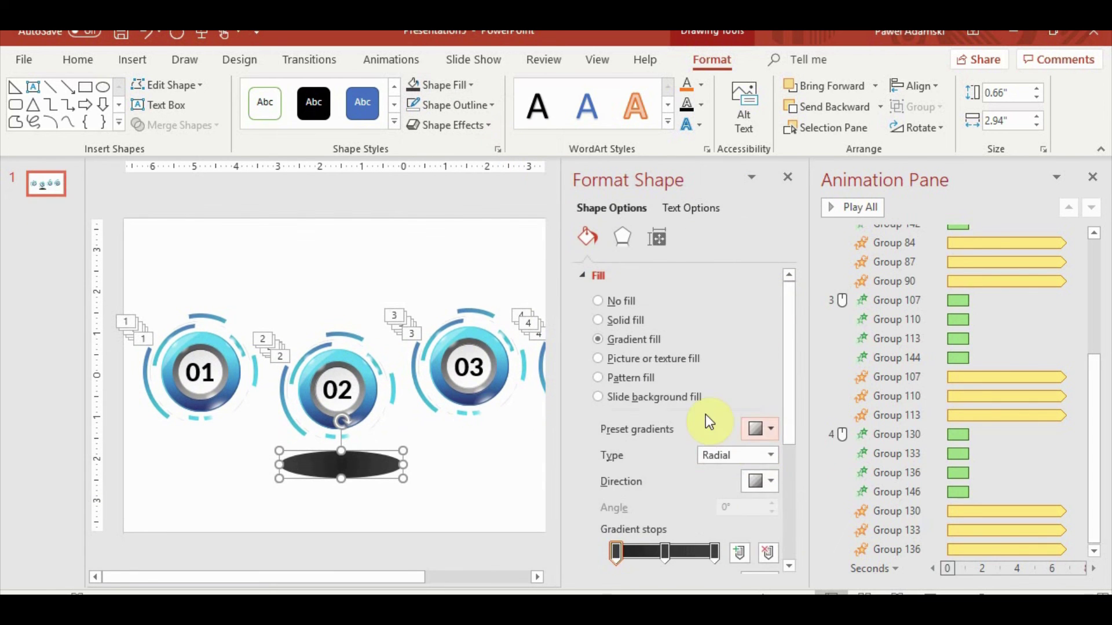
pyautogui.scroll(-3, 706, 417)
pyautogui.click(1092, 177)
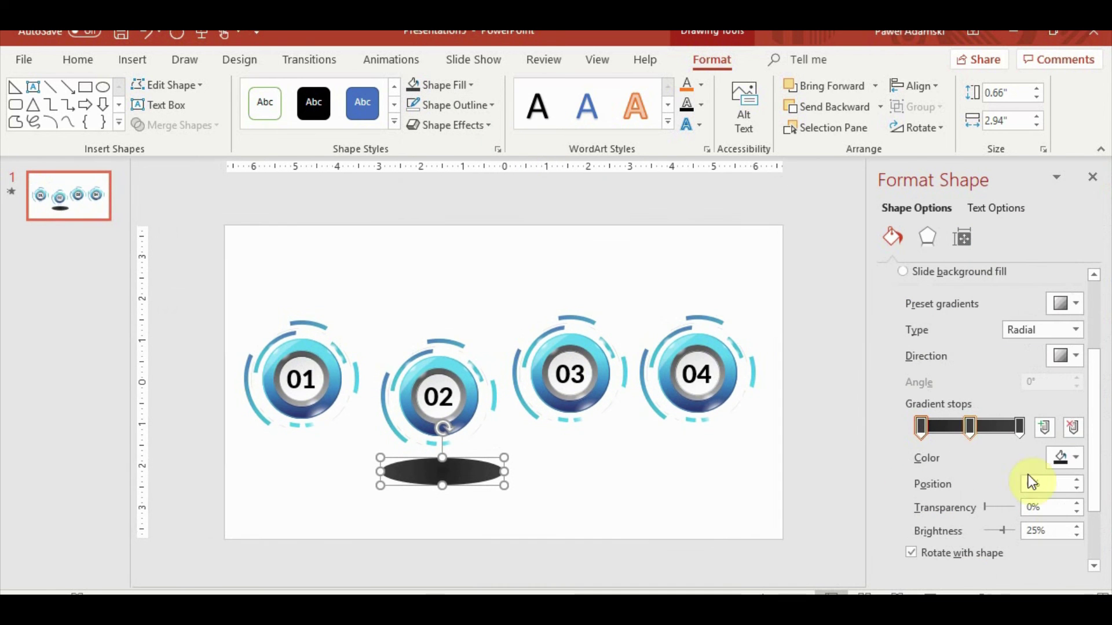
# Make the outer gradient stop transparent, brighten the middle stop to about 57%, and add a stop.
pyautogui.click(1069, 459)
pyautogui.click(992, 509)
pyautogui.moveTo(993, 508); pyautogui.dragTo(1017, 509)
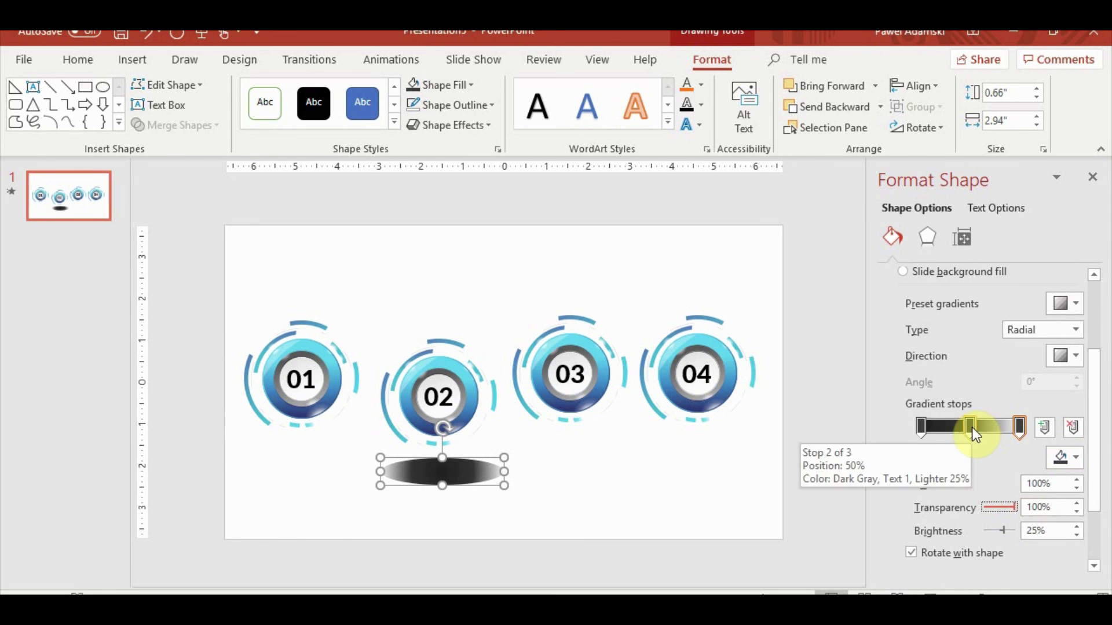
pyautogui.moveTo(972, 427); pyautogui.dragTo(966, 426)
pyautogui.click(1066, 465)
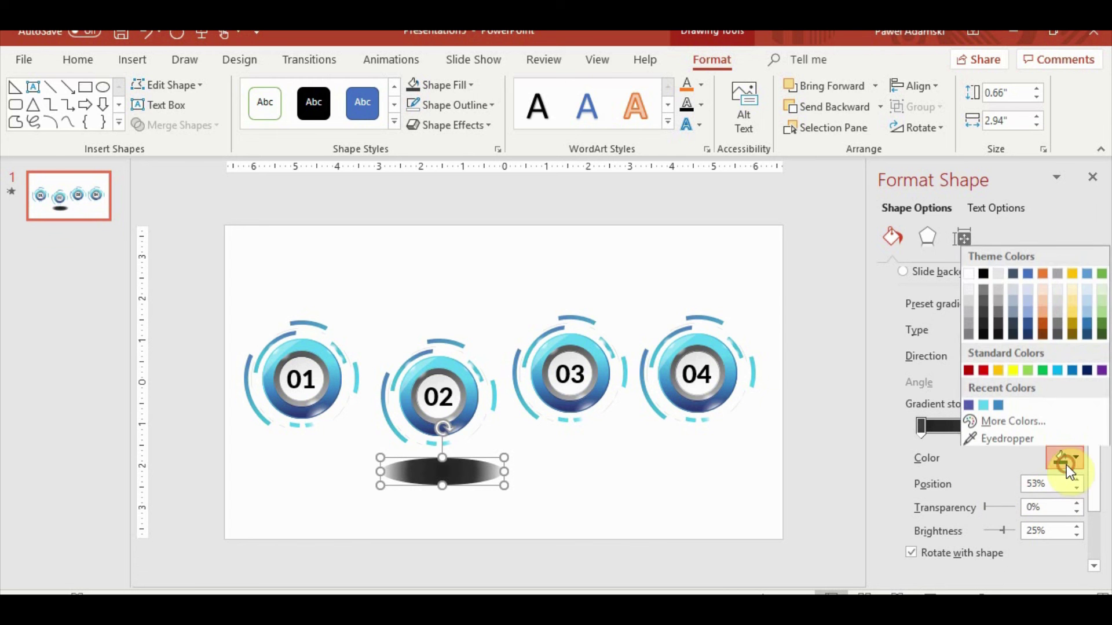
pyautogui.click(1002, 528)
pyautogui.moveTo(1000, 529); pyautogui.dragTo(1010, 524)
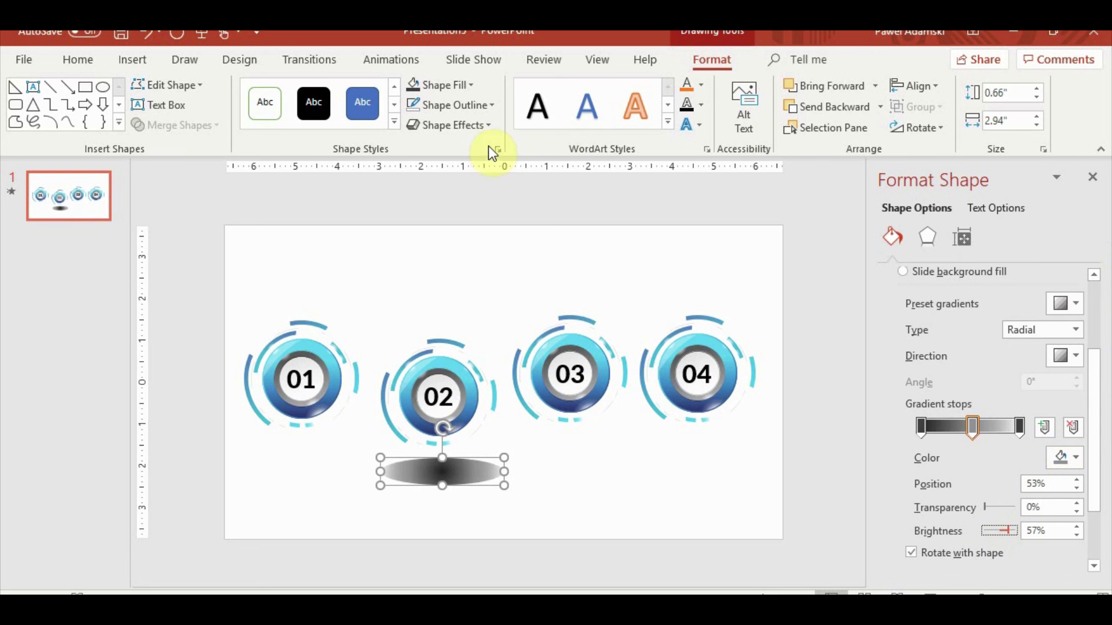
pyautogui.moveTo(925, 427); pyautogui.dragTo(933, 429)
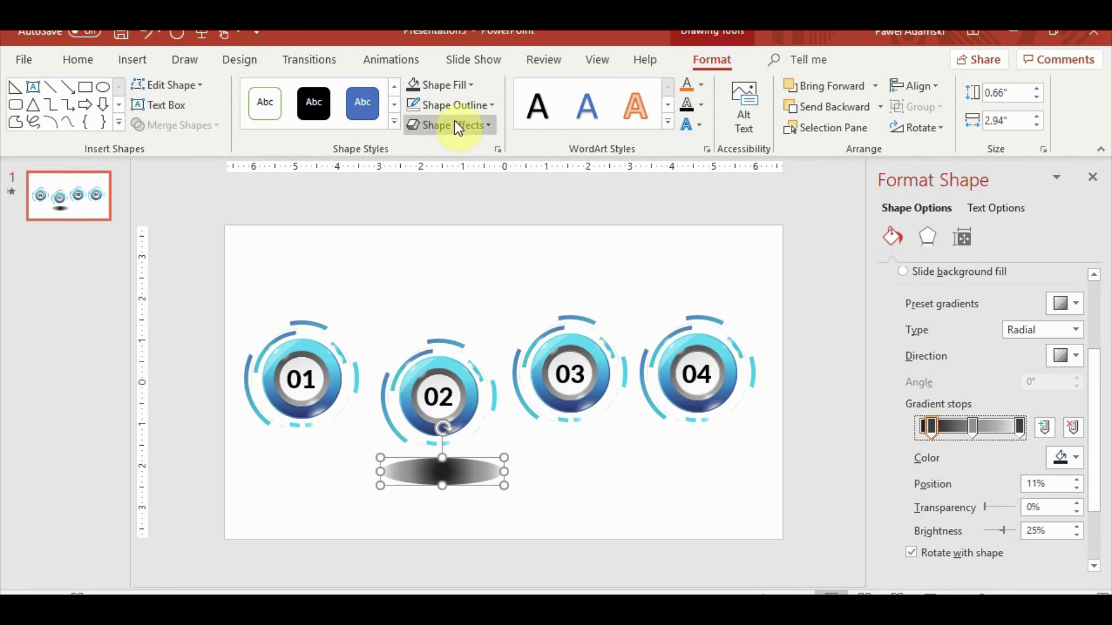
pyautogui.click(481, 126)
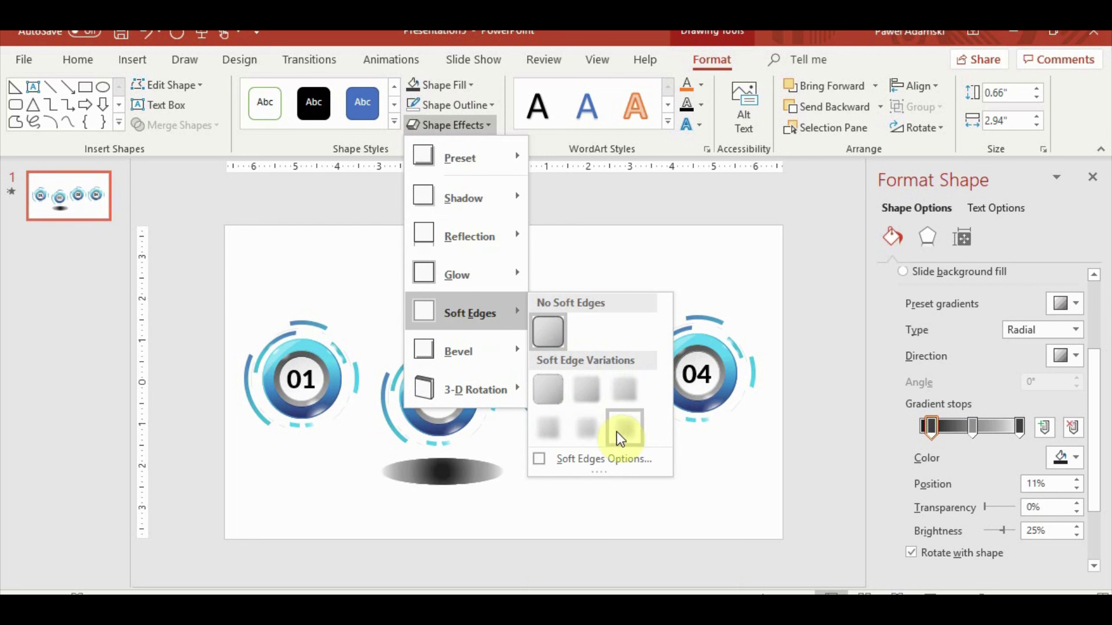
pyautogui.moveTo(469, 312)
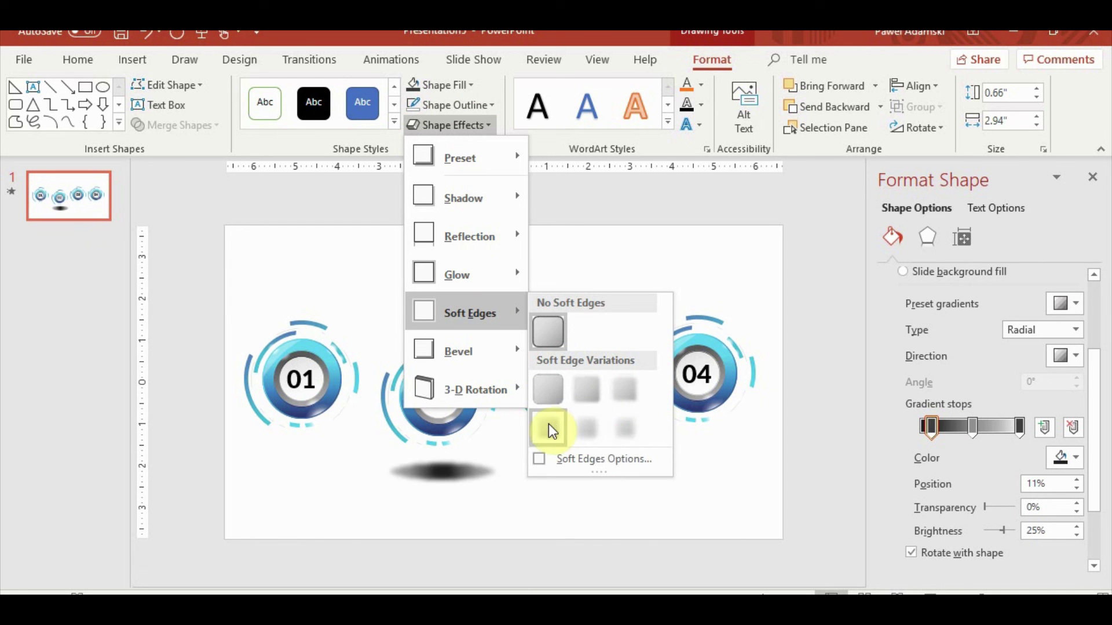
# Soften the shadow oval's edges and resize it beneath the first button.
pyautogui.click(583, 436)
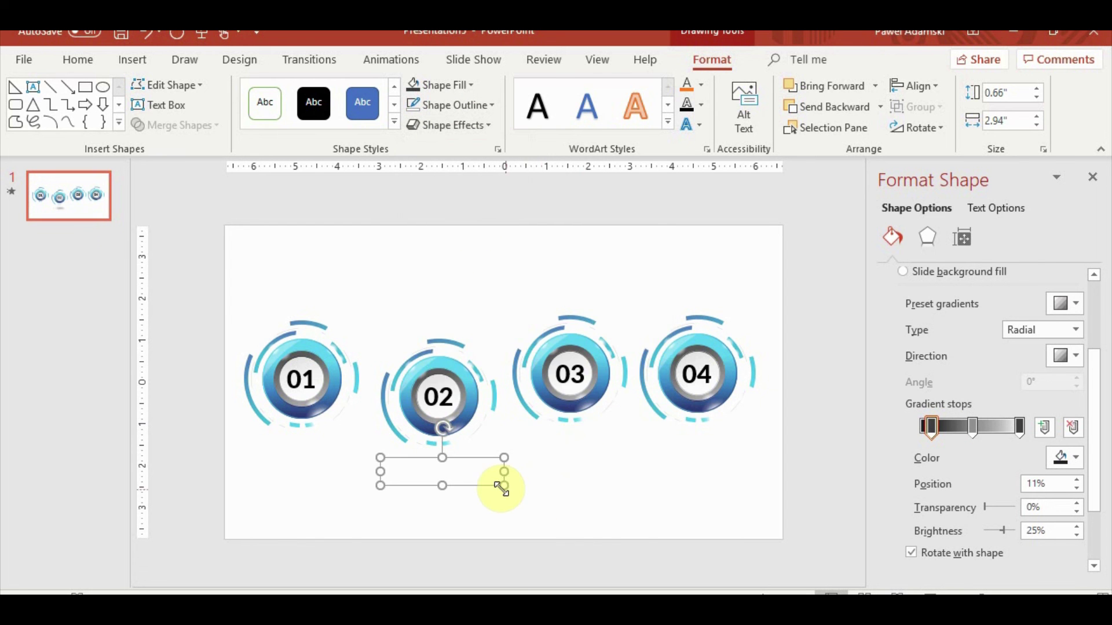
pyautogui.moveTo(509, 487)
pyautogui.mouseDown()
pyautogui.moveTo(580, 504)
pyautogui.moveTo(521, 480)
pyautogui.mouseUp()
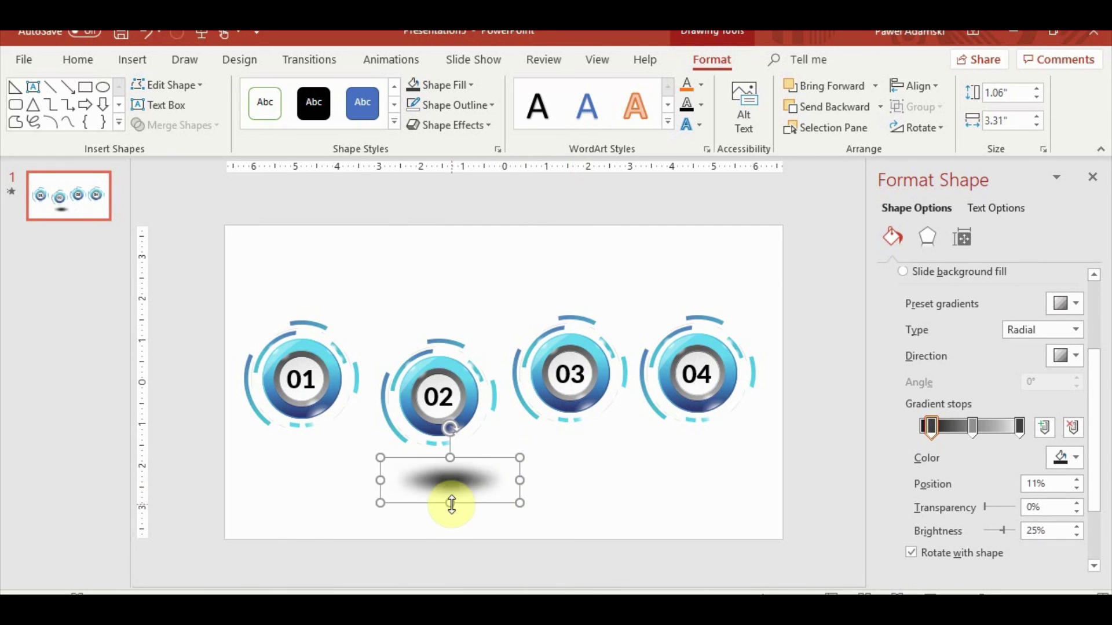
pyautogui.moveTo(450, 503); pyautogui.dragTo(450, 490)
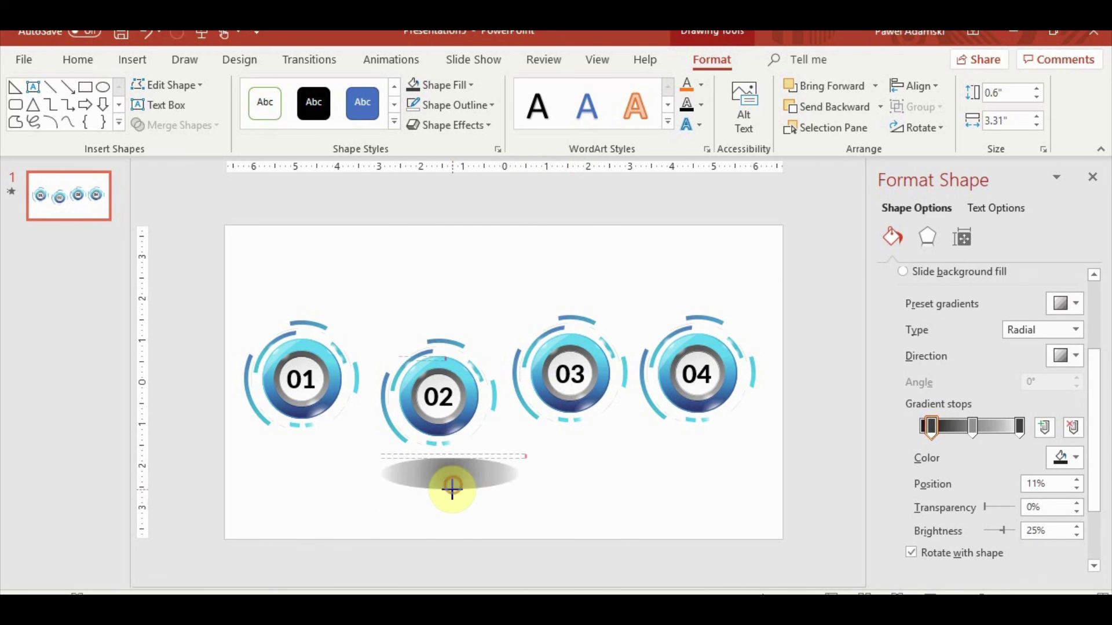
pyautogui.moveTo(452, 490); pyautogui.dragTo(319, 482)
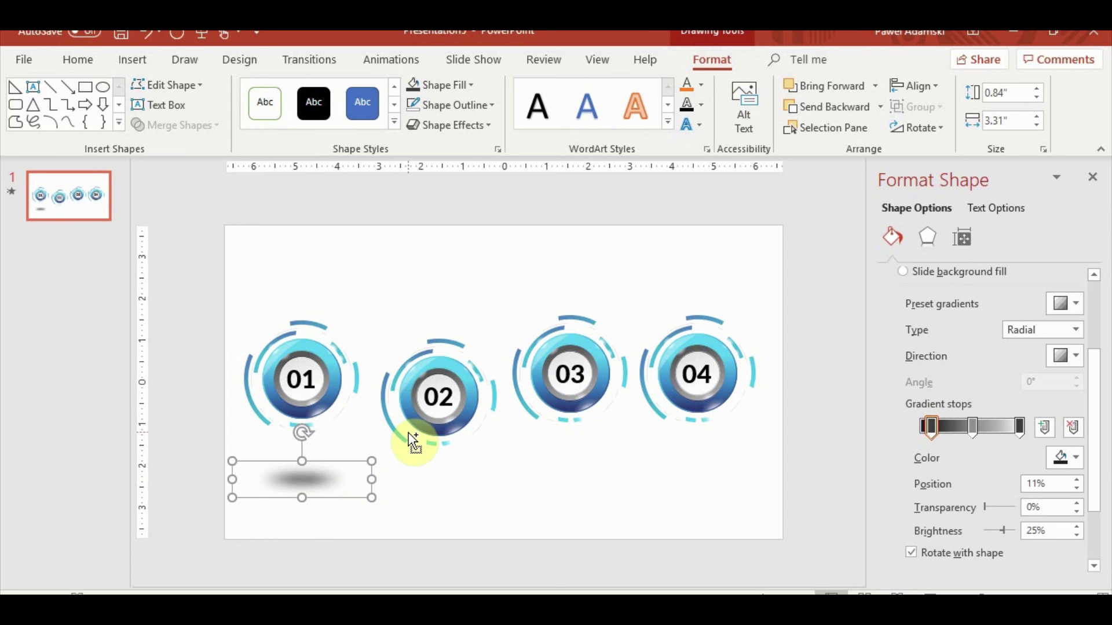
# Paste a copy of the shadow under ring 02, resize it to 3.68 by 0.99 inches, and centre it.
pyautogui.hotkey('ctrl', 'v')
pyautogui.moveTo(334, 469)
pyautogui.mouseDown()
pyautogui.moveTo(461, 466)
pyautogui.moveTo(533, 484)
pyautogui.mouseUp()
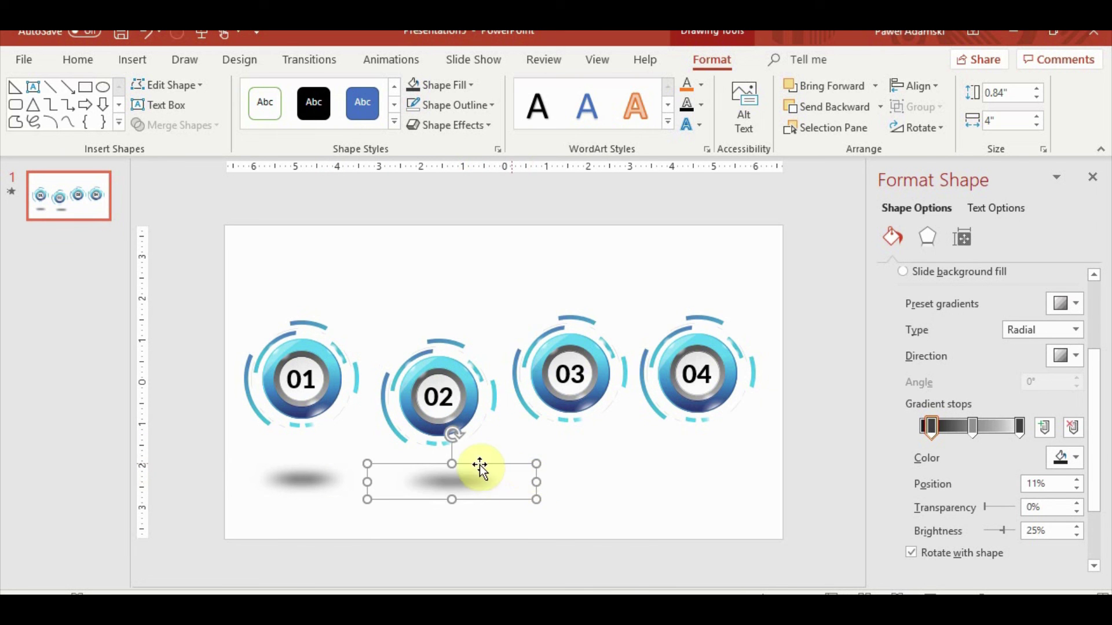
pyautogui.moveTo(452, 463); pyautogui.dragTo(452, 462)
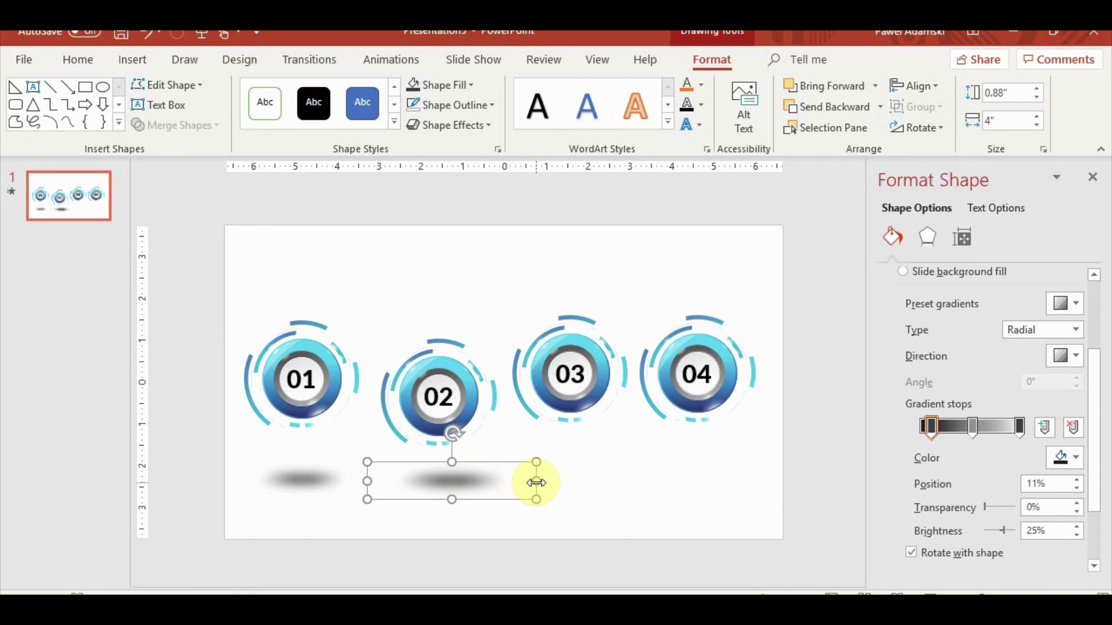
pyautogui.moveTo(536, 483); pyautogui.dragTo(522, 481)
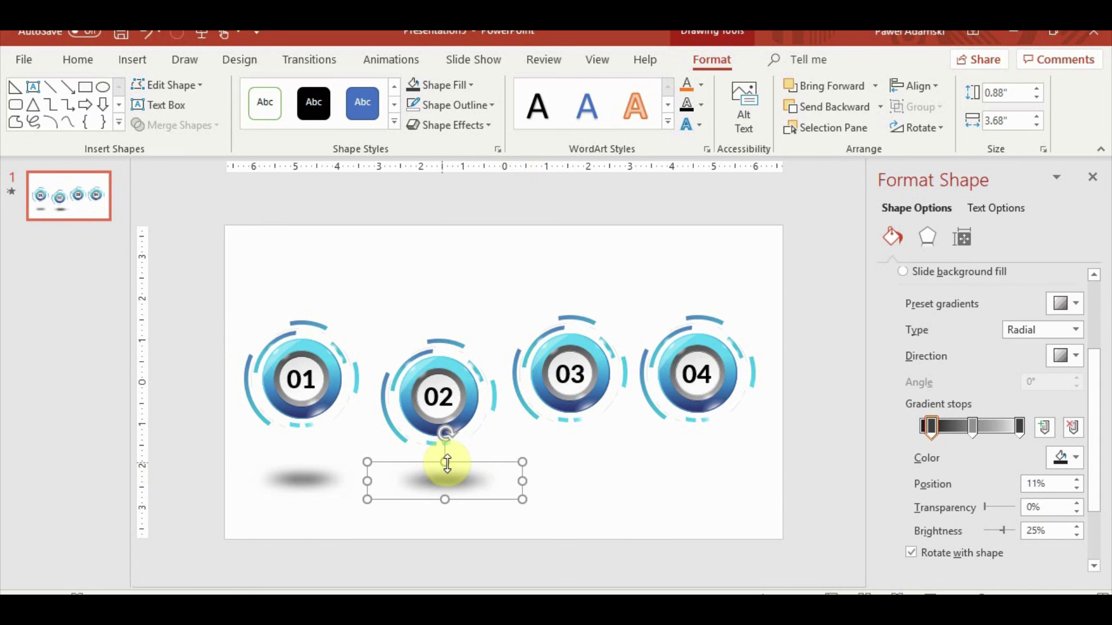
pyautogui.moveTo(447, 463); pyautogui.dragTo(453, 482)
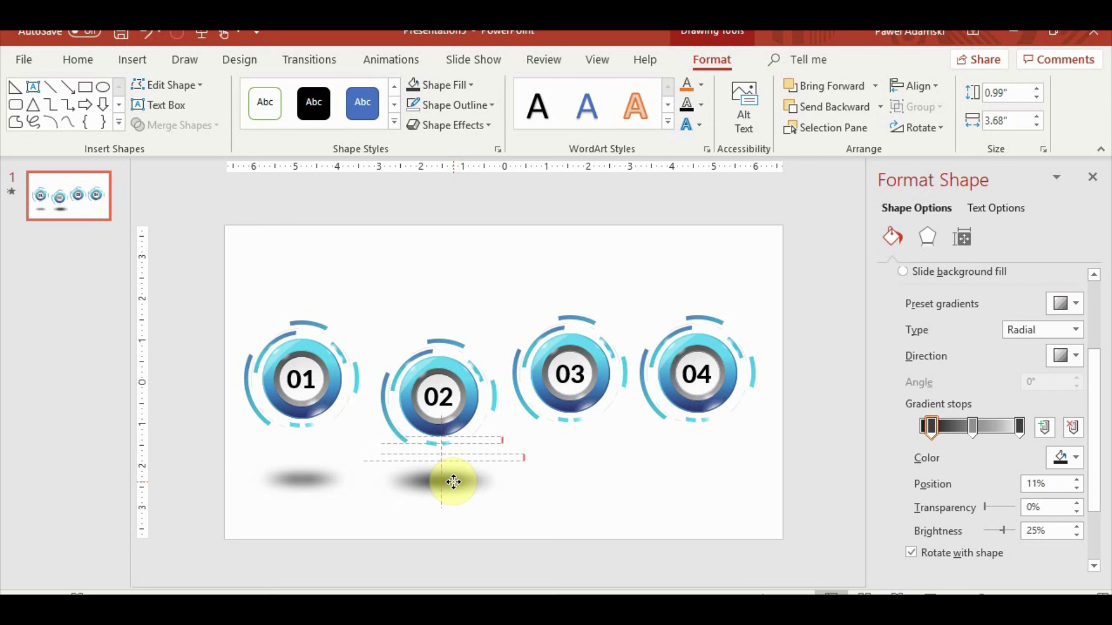
pyautogui.moveTo(453, 482); pyautogui.dragTo(453, 482)
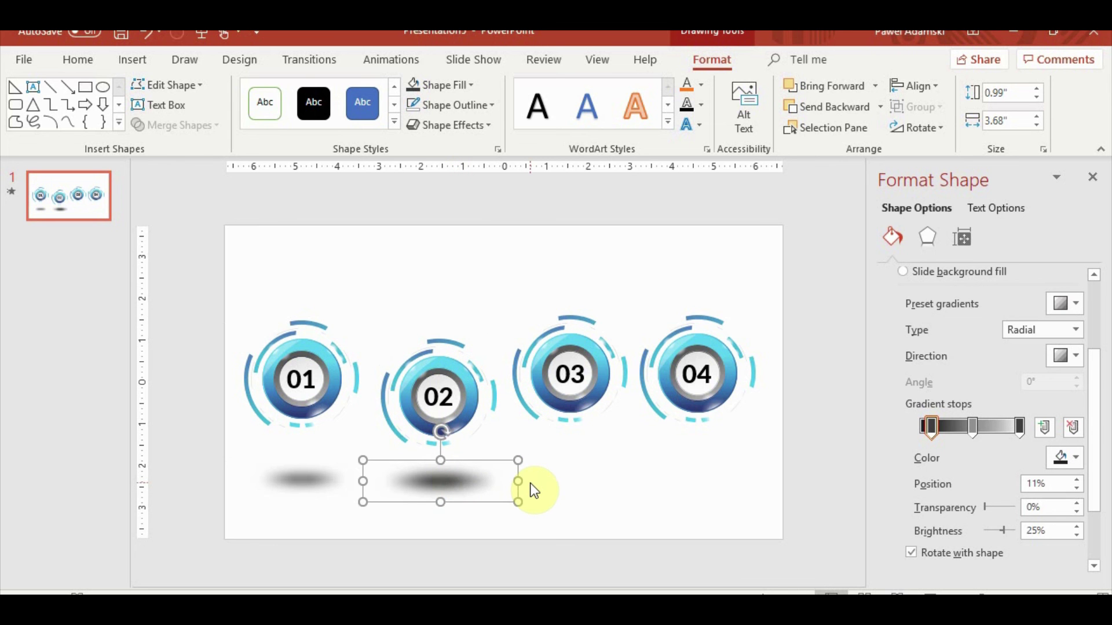
pyautogui.click(391, 521)
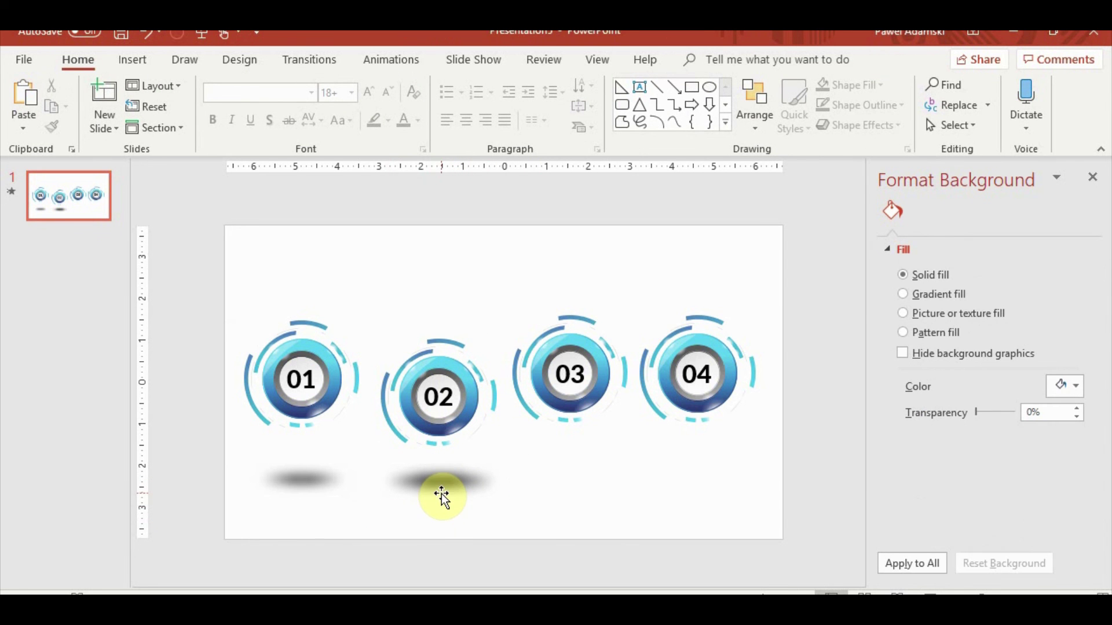
# Paste copies of the 01 shadow ellipse beneath buttons 03 and 04, making them slightly shorter.
pyautogui.click(331, 483)
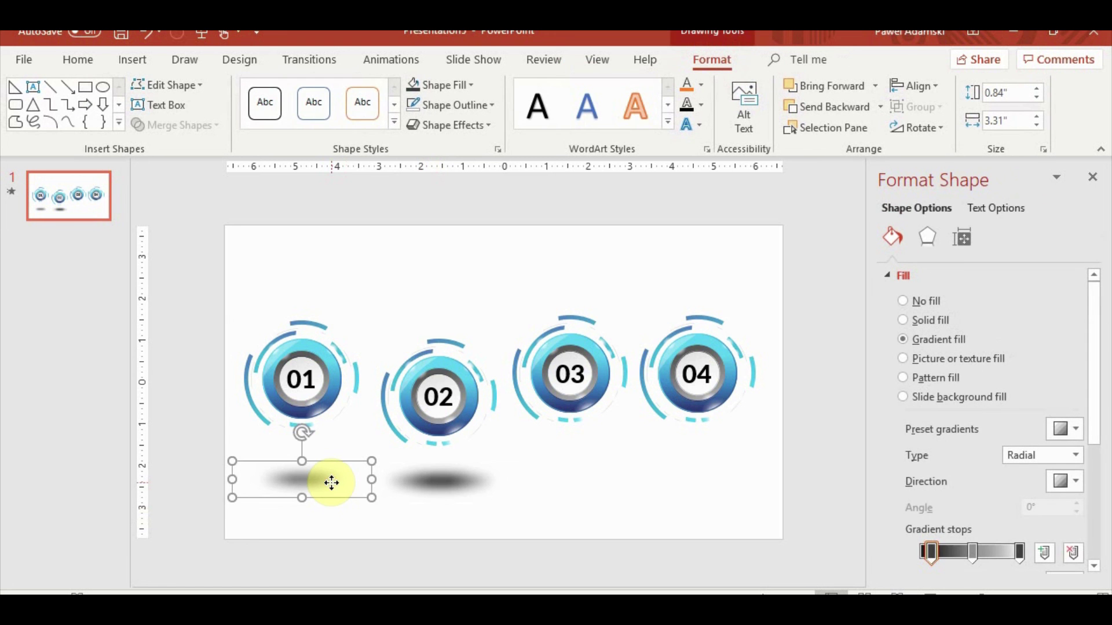
pyautogui.hotkey('ctrl', 'v')
pyautogui.moveTo(344, 500); pyautogui.dragTo(607, 494)
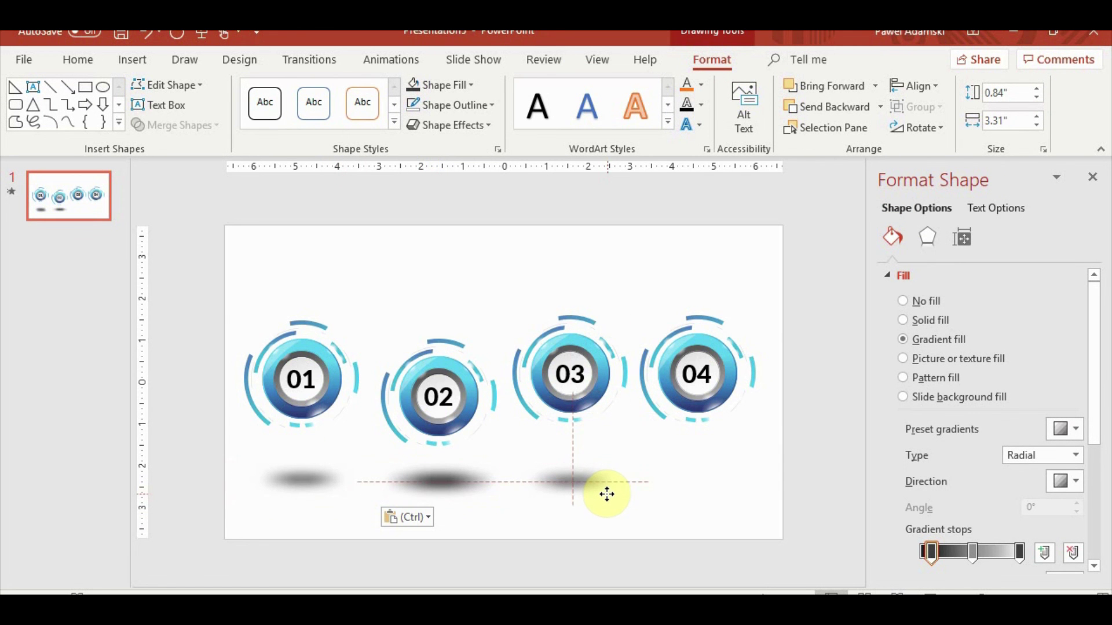
pyautogui.moveTo(606, 494); pyautogui.dragTo(630, 477)
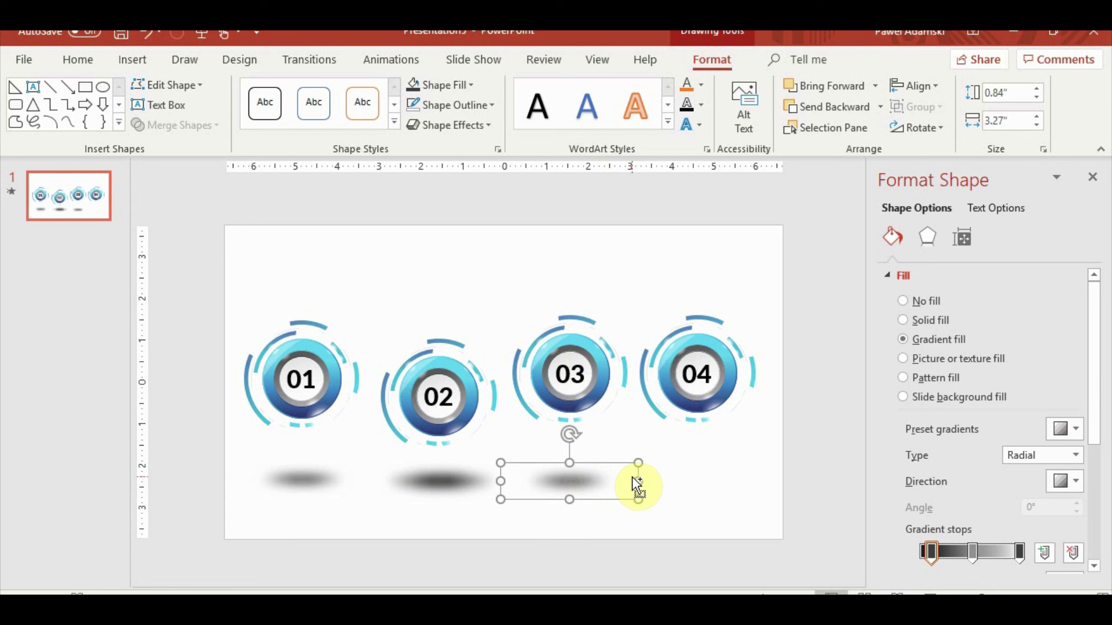
pyautogui.hotkey('shift', 'Down')
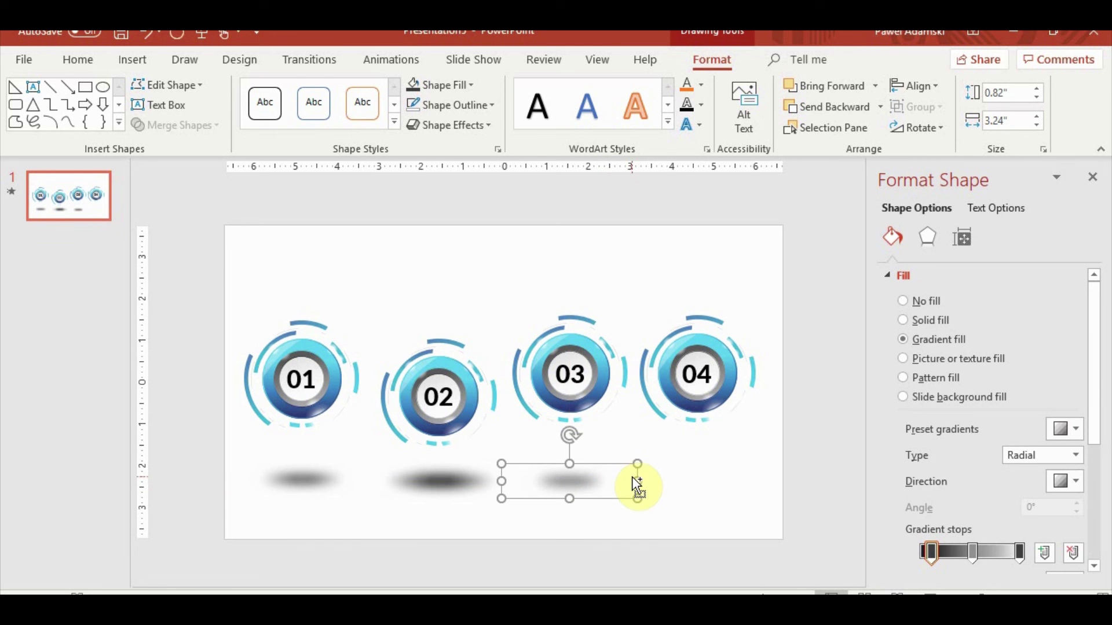
pyautogui.hotkey('ctrl', 'd')
pyautogui.moveTo(603, 472); pyautogui.dragTo(727, 461)
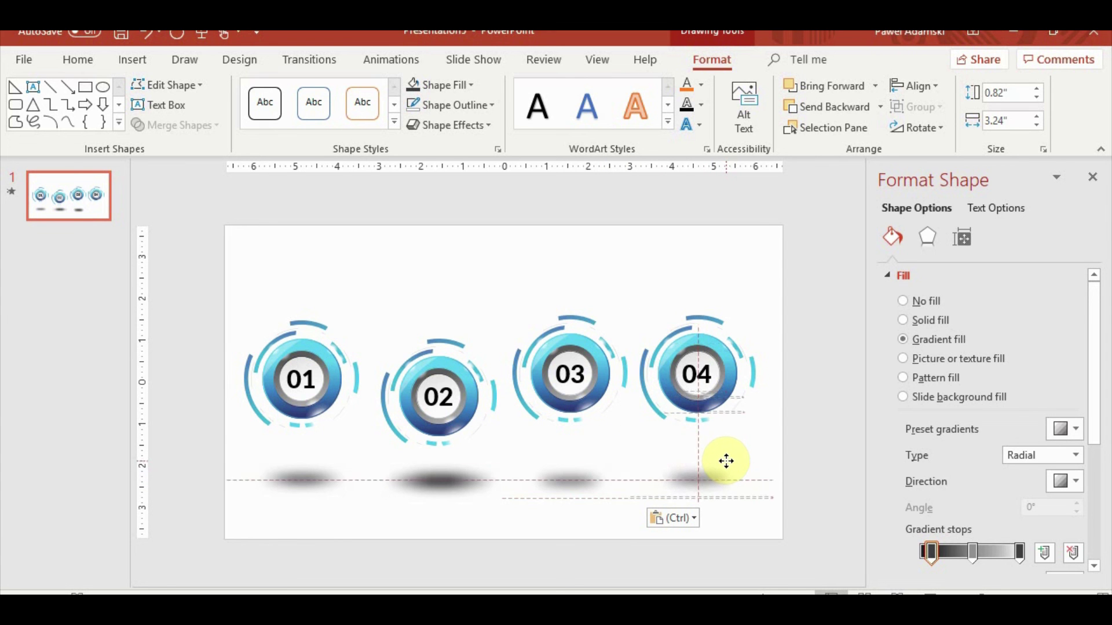
# Align all four shadow ellipses on their middles.
pyautogui.keyDown('ctrl'); pyautogui.click(568, 481); pyautogui.keyUp('ctrl')
pyautogui.keyDown('ctrl'); pyautogui.click(403, 481); pyautogui.keyUp('ctrl')
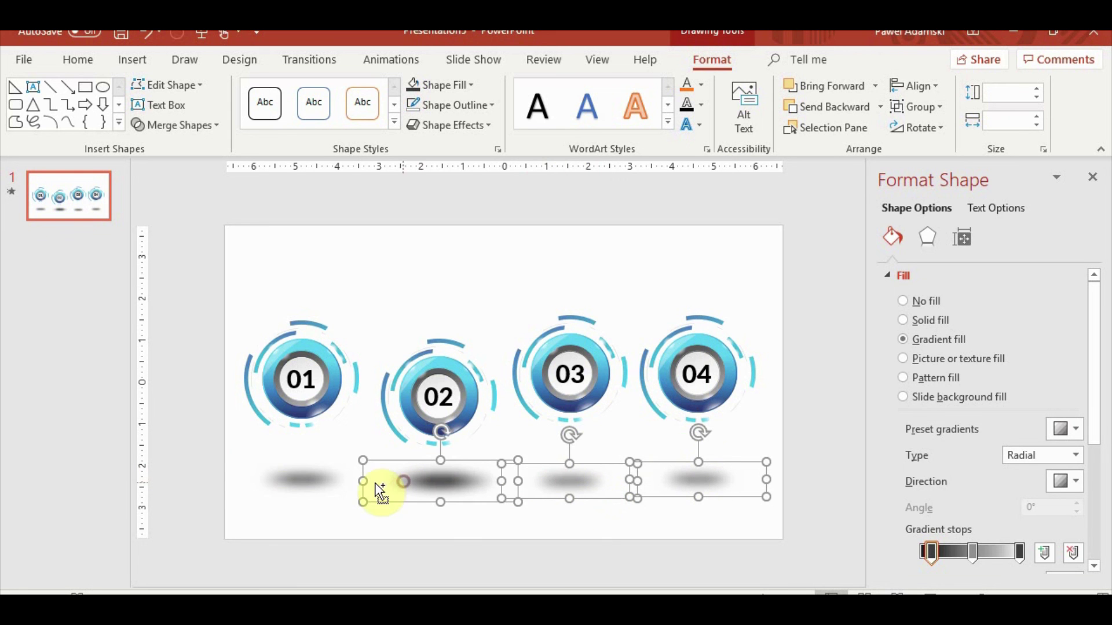
pyautogui.keyDown('ctrl'); pyautogui.click(274, 485); pyautogui.keyUp('ctrl')
pyautogui.click(927, 92)
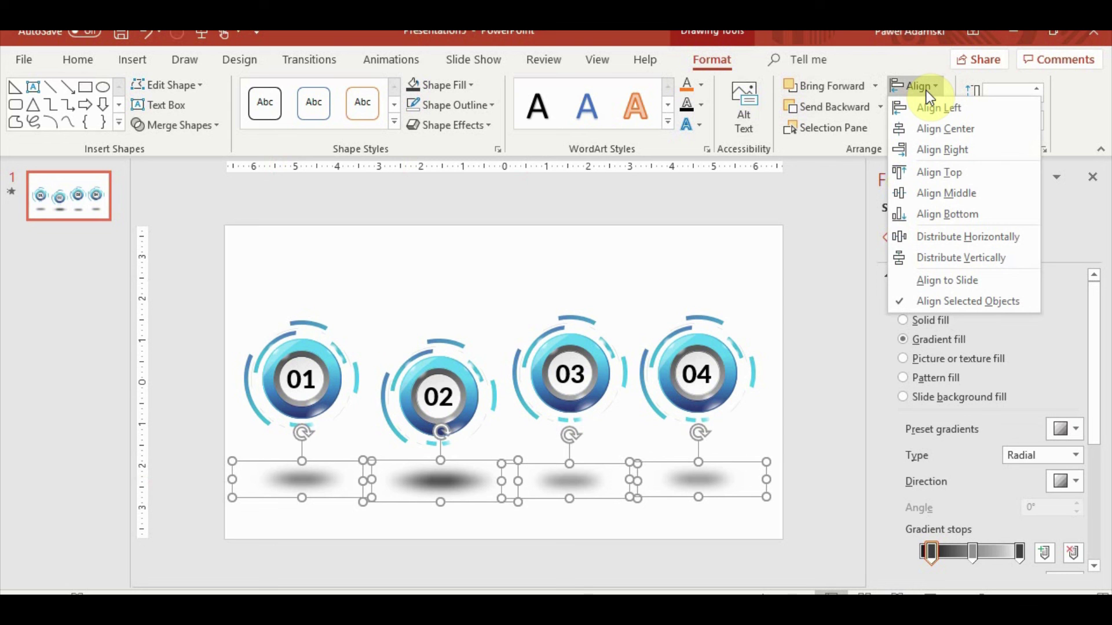
pyautogui.click(930, 194)
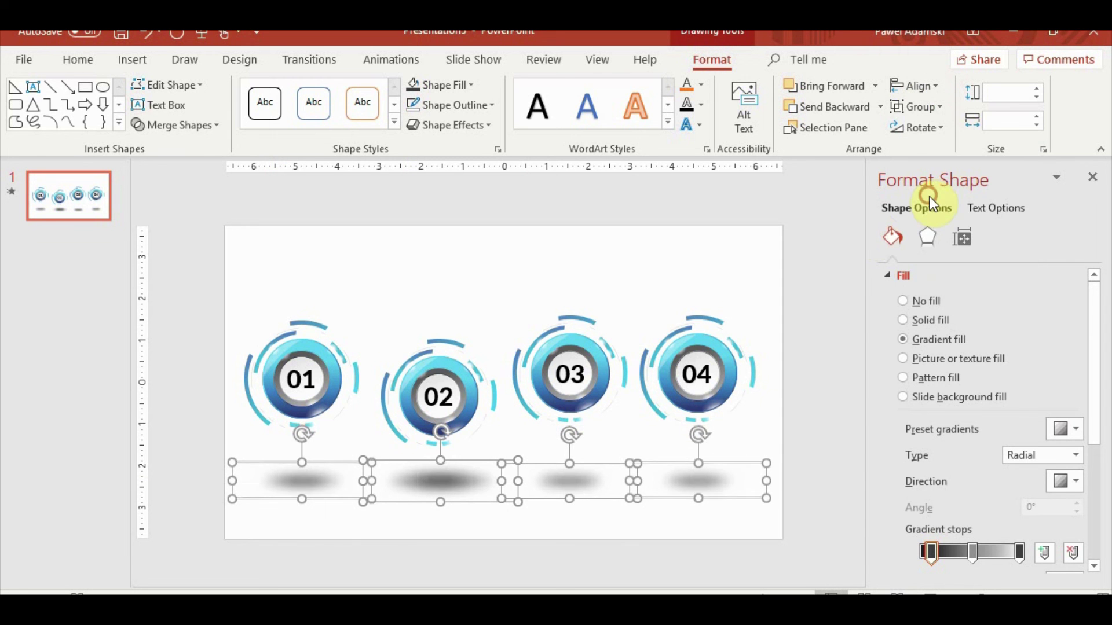
pyautogui.click(698, 532)
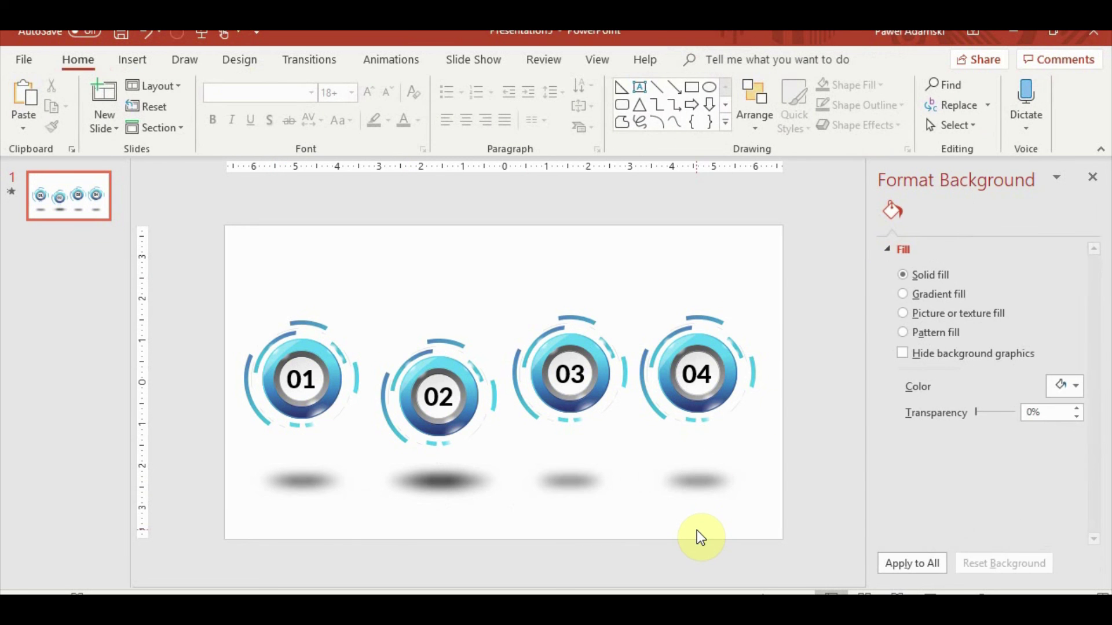
# Give the shadow under 01 (Oval 147) a Fade of 1.25 s, With Previous, moved earlier in order.
pyautogui.click(294, 484)
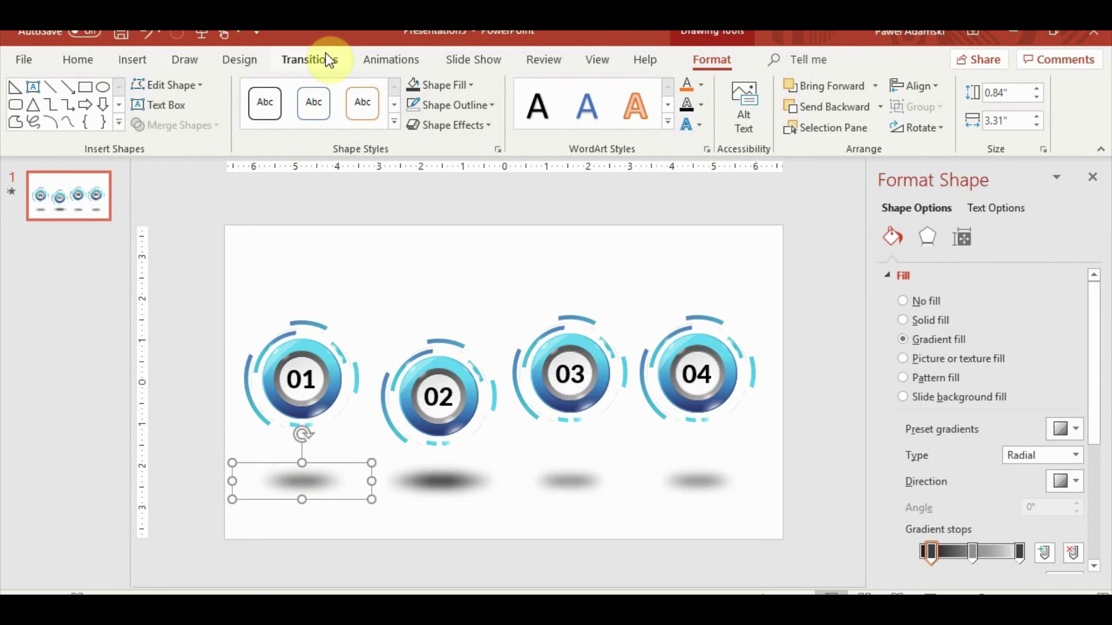
pyautogui.click(374, 58)
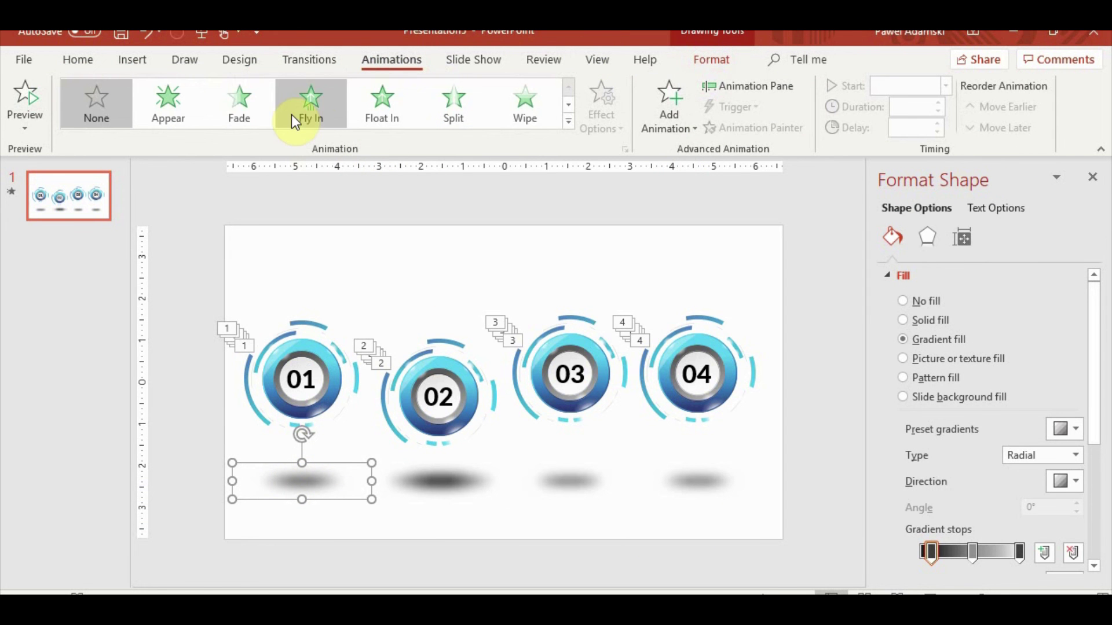
pyautogui.click(241, 111)
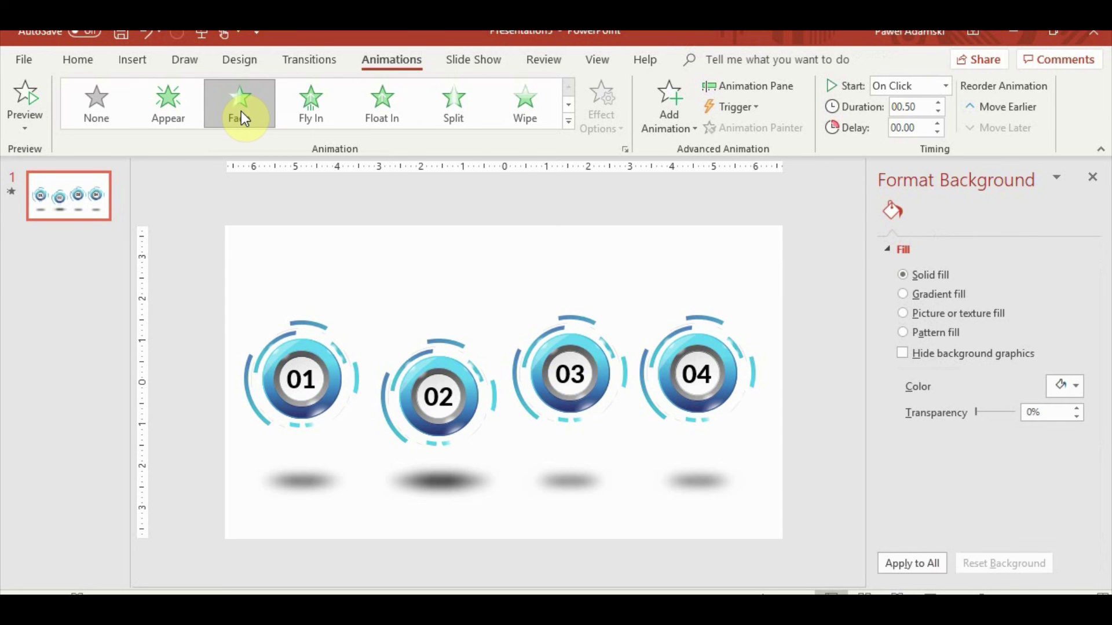
pyautogui.click(748, 90)
pyautogui.moveTo(908, 556); pyautogui.dragTo(941, 288)
pyautogui.click(937, 102)
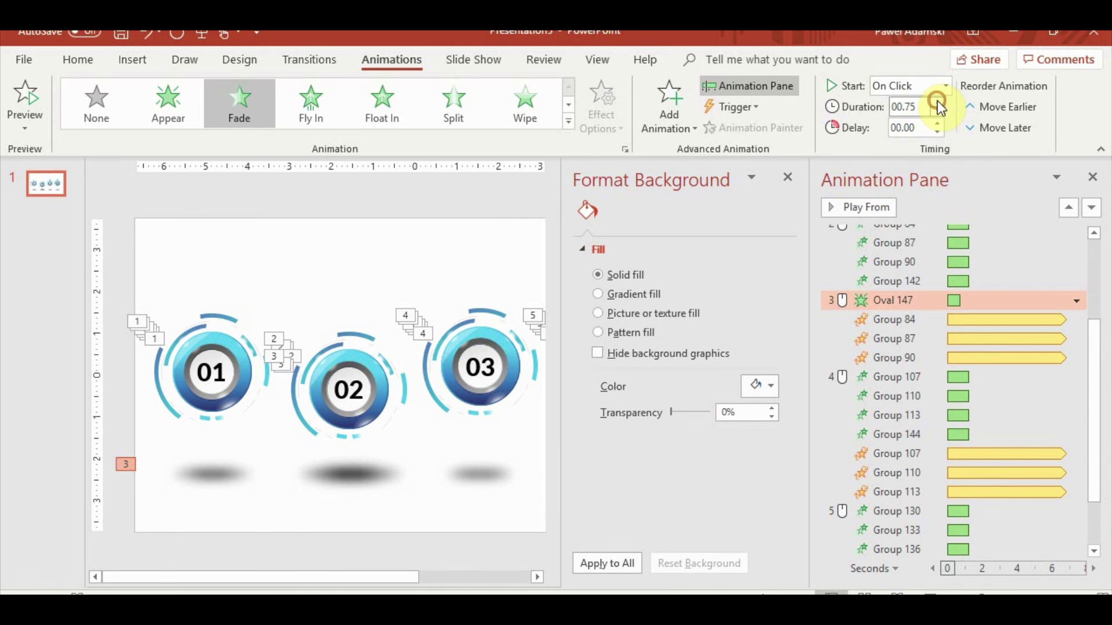
pyautogui.click(937, 102)
pyautogui.click(945, 86)
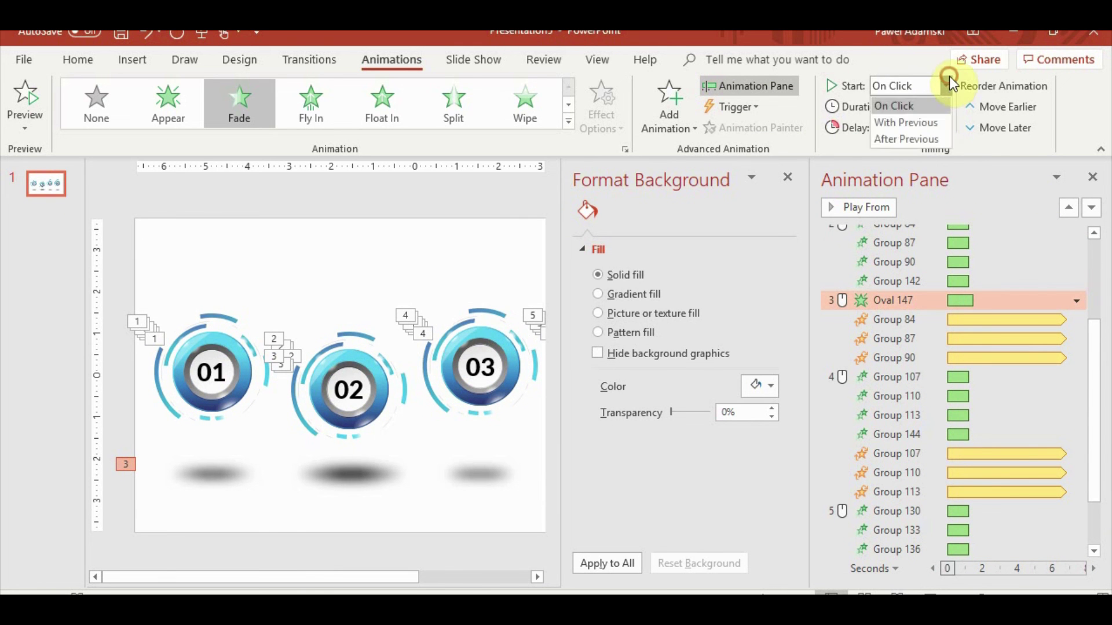
pyautogui.click(899, 120)
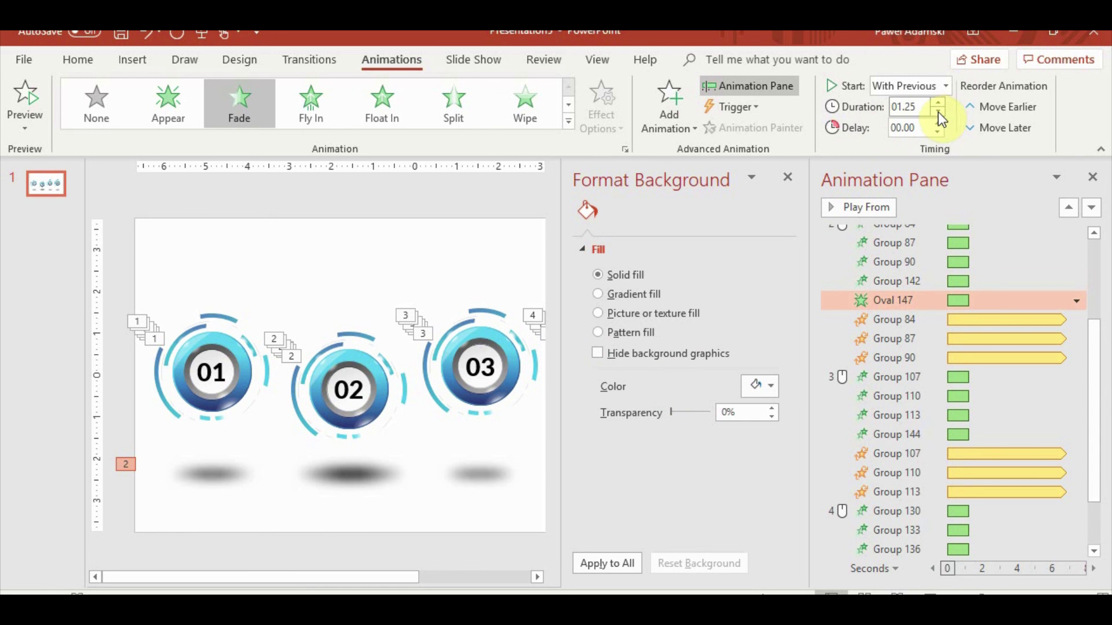
pyautogui.click(206, 478)
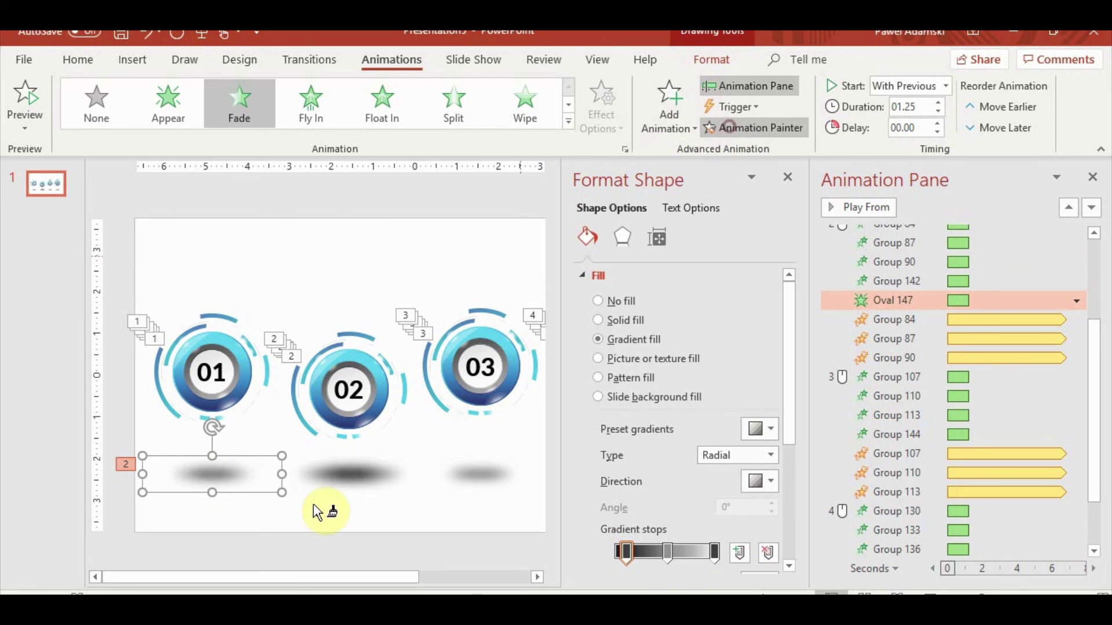
# Paint the Fade onto the shadow under 02 and reorder Oval 148 and Oval 147 in the Animation Pane.
pyautogui.click(348, 475)
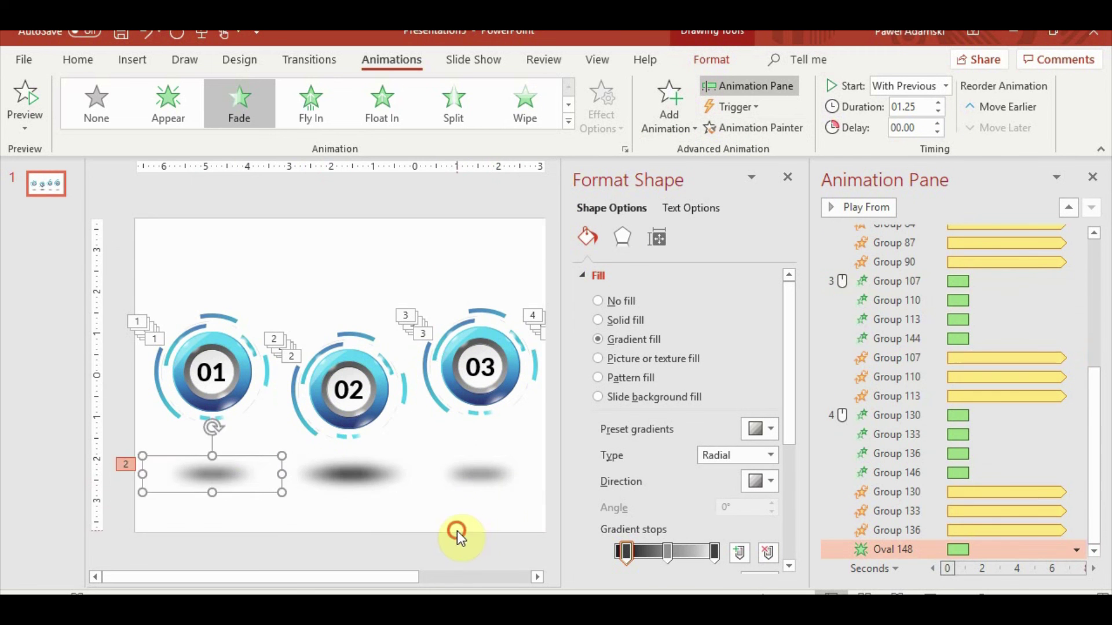
pyautogui.moveTo(905, 548); pyautogui.dragTo(951, 229)
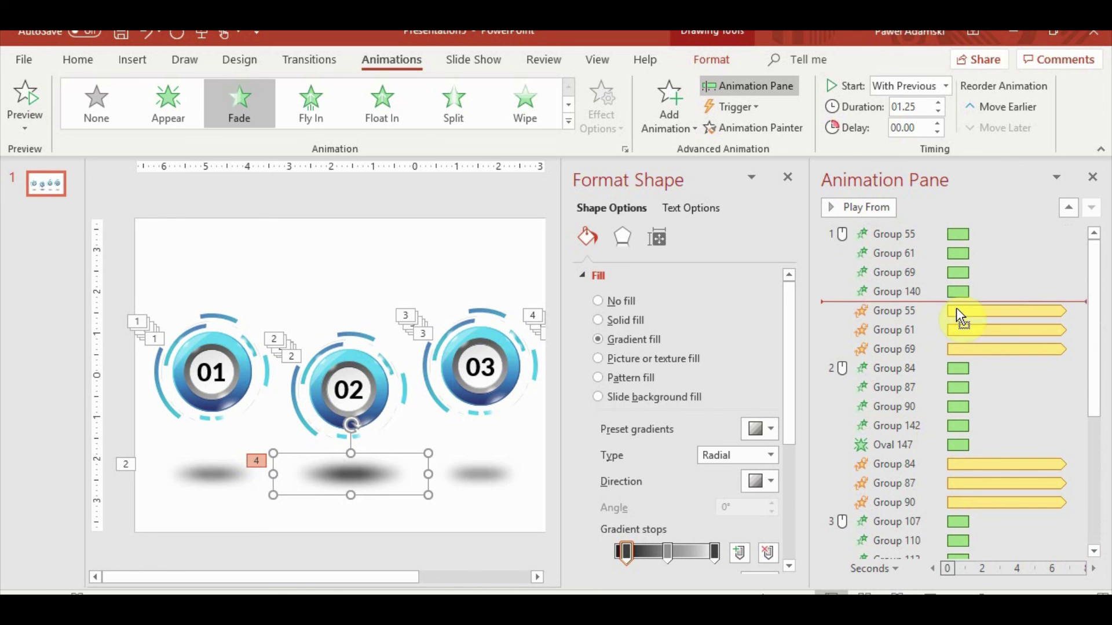
pyautogui.moveTo(951, 229); pyautogui.dragTo(960, 435)
pyautogui.click(909, 463)
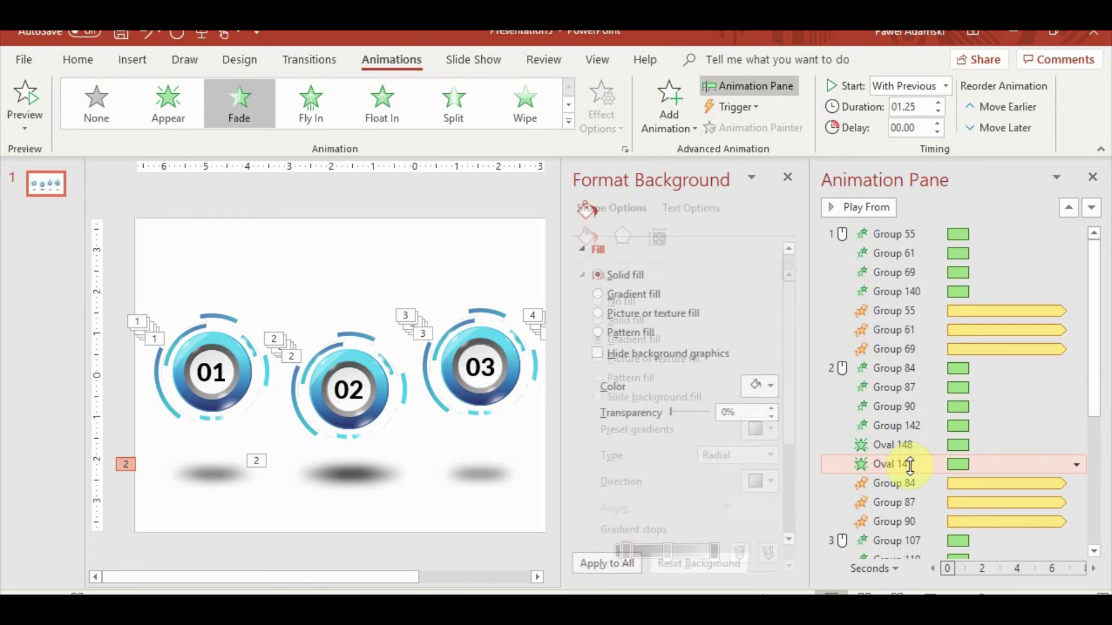
pyautogui.moveTo(909, 466); pyautogui.dragTo(944, 306)
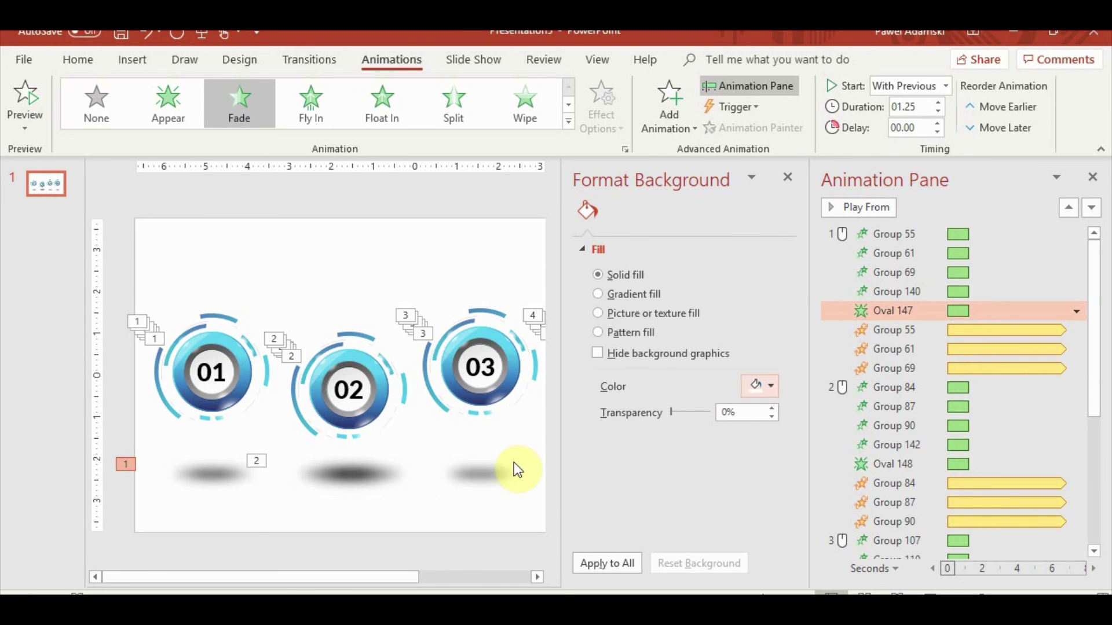
# Paint the Fade onto shadows under 03 and 04, slot Ovals 149 and 150 with their buttons, and play the show.
pyautogui.click(357, 479)
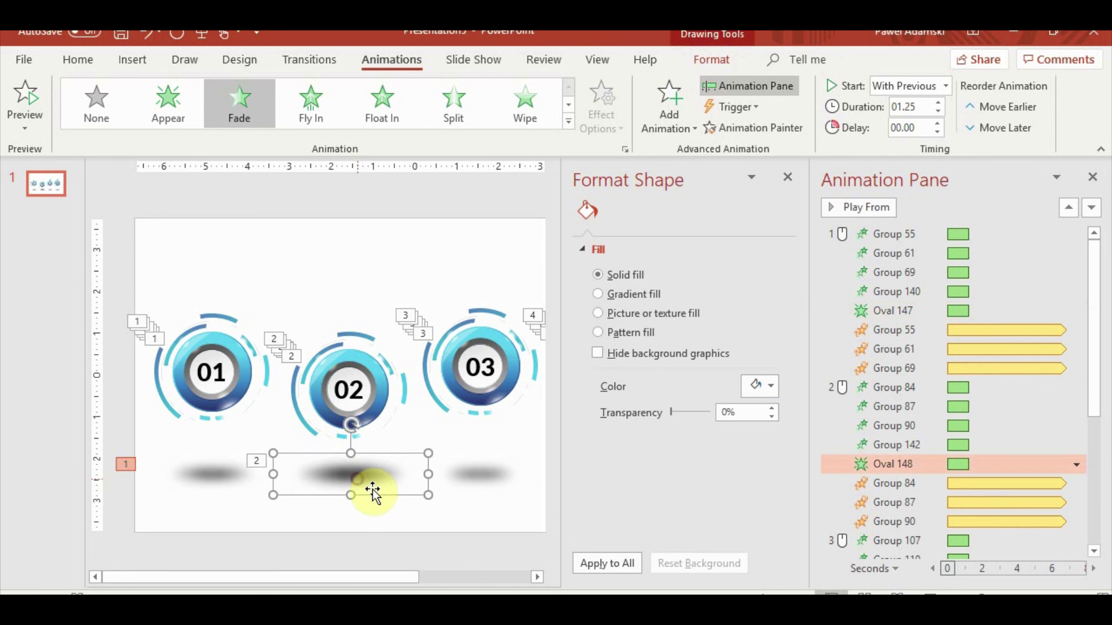
pyautogui.click(721, 129)
pyautogui.click(484, 481)
pyautogui.hscroll(3, 479, 513)
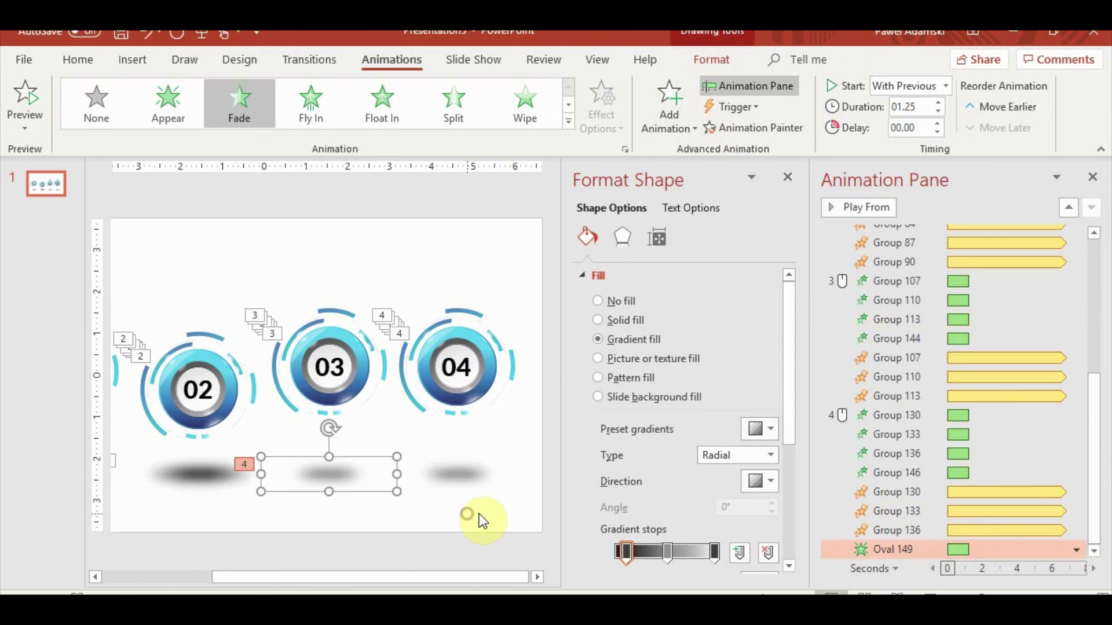
pyautogui.moveTo(927, 531)
pyautogui.mouseDown()
pyautogui.moveTo(915, 551)
pyautogui.moveTo(955, 357)
pyautogui.mouseUp()
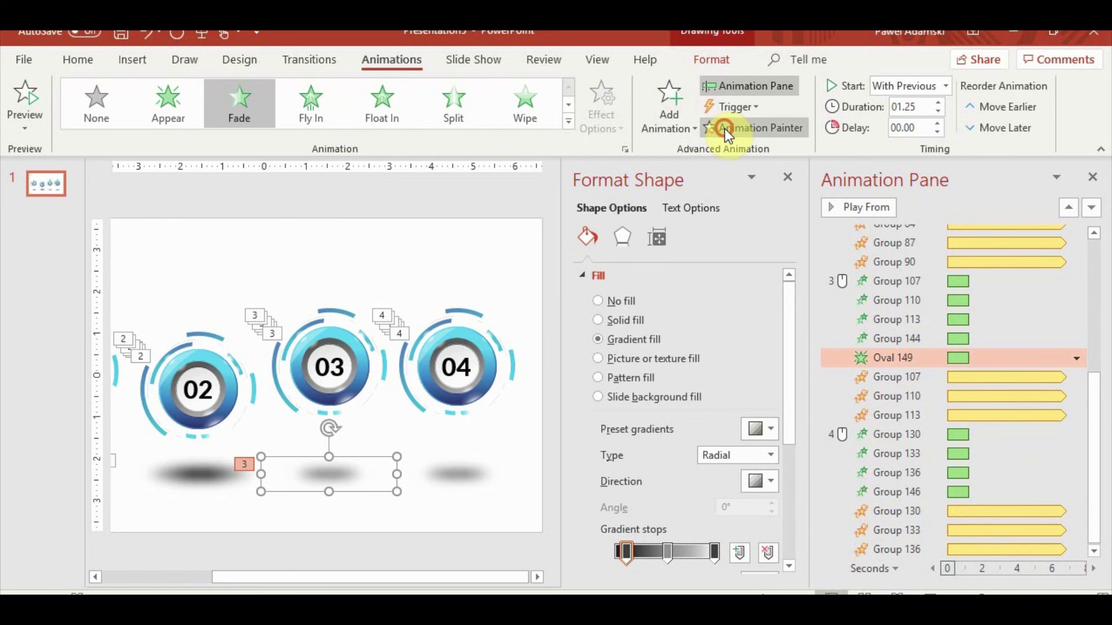
pyautogui.click(724, 127)
pyautogui.click(450, 478)
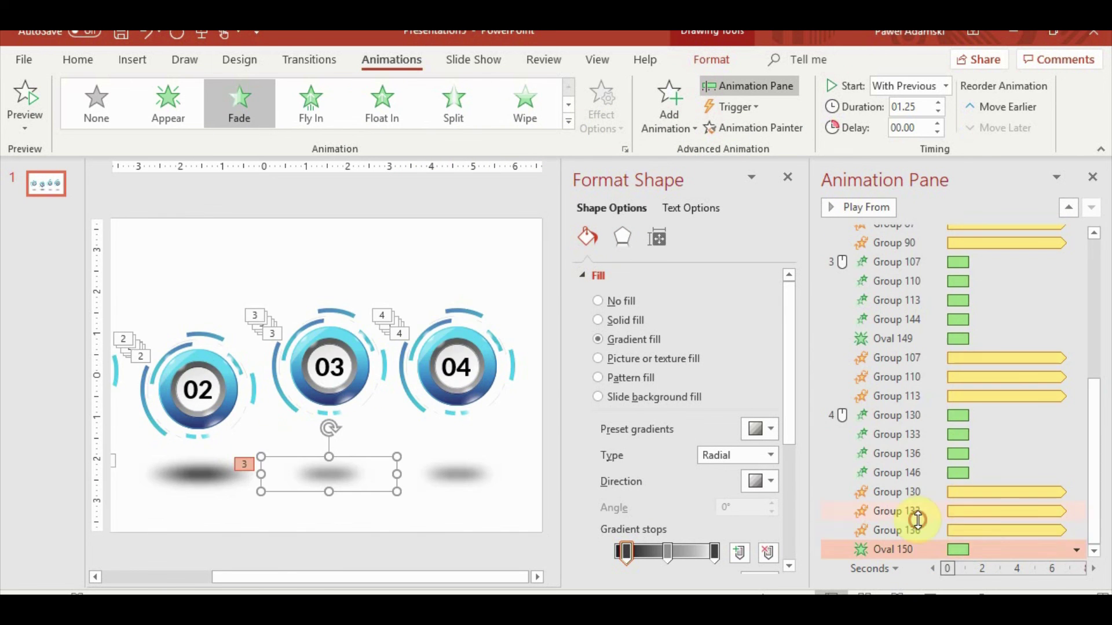
pyautogui.moveTo(924, 554); pyautogui.dragTo(919, 482)
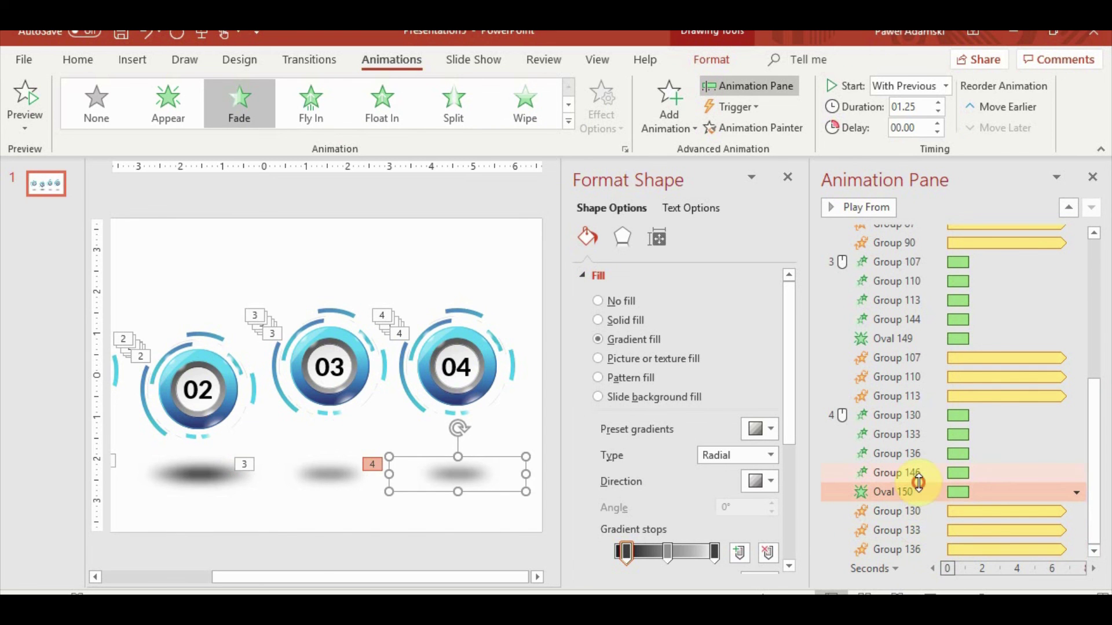
pyautogui.click(898, 594)
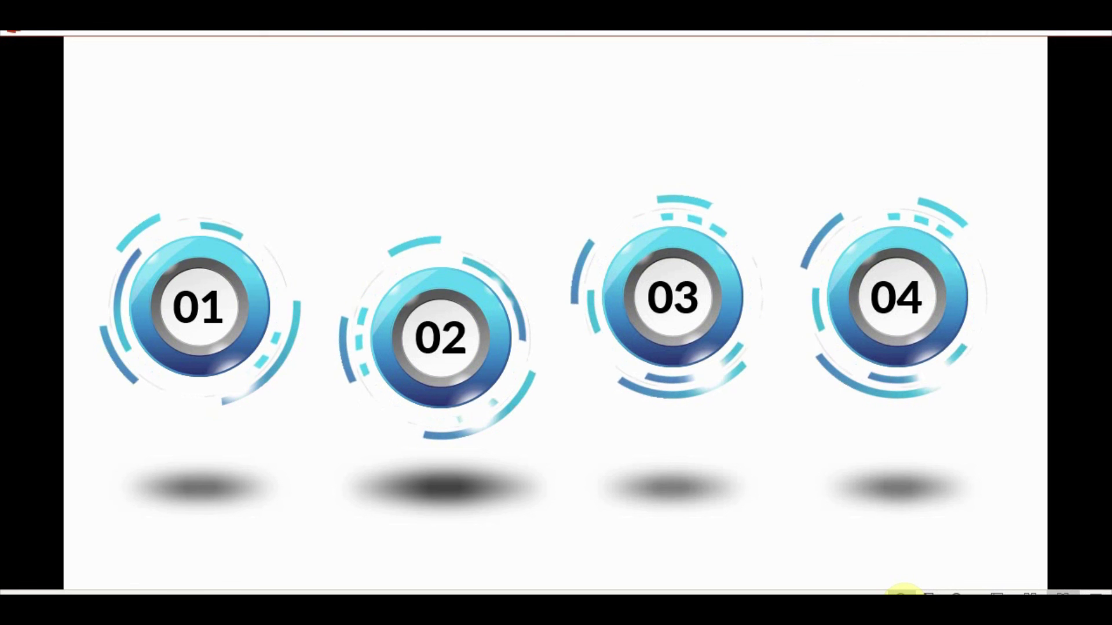
# After the buttons and shadows finish animating, press Esc to return to Normal view.
pyautogui.press('Escape')
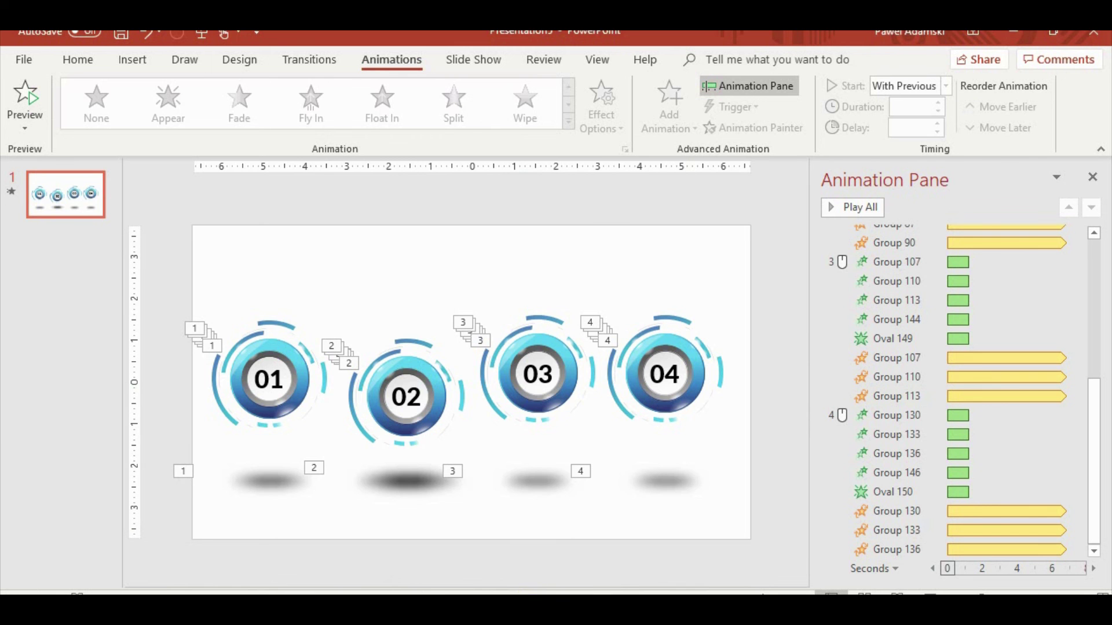
# Copy the SUBJECT 06 text block from the diamond infographic presentation and place it above circle 01.
pyautogui.click(686, 567)
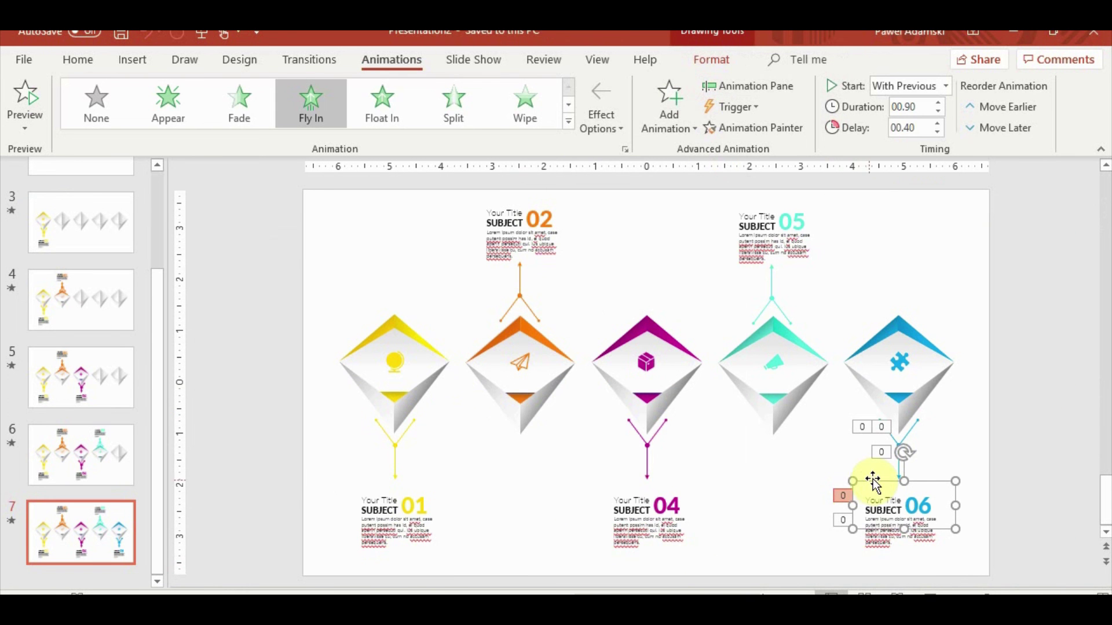
pyautogui.keyDown('shift'); pyautogui.click(877, 542); pyautogui.keyUp('shift')
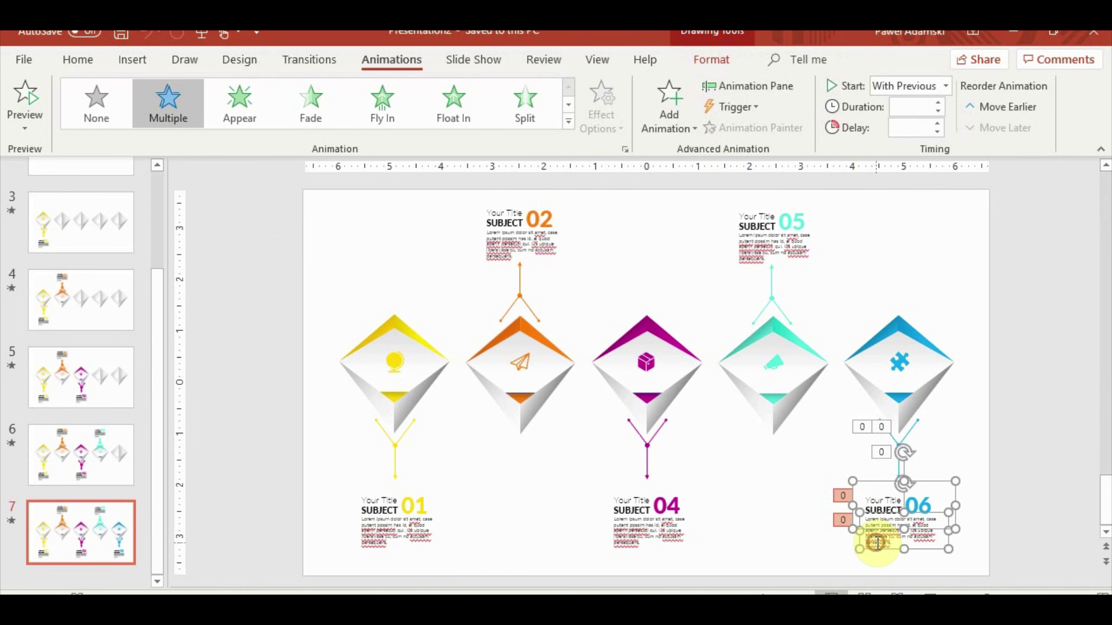
pyautogui.click(540, 568)
pyautogui.hotkey('ctrl', 'v')
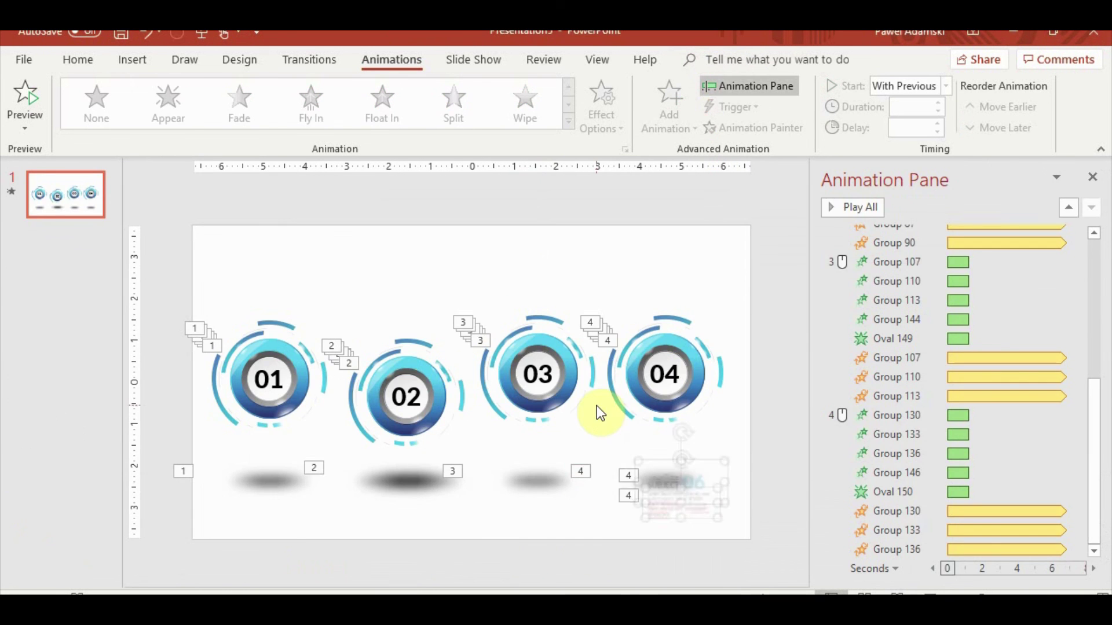
pyautogui.moveTo(698, 457)
pyautogui.mouseDown()
pyautogui.moveTo(329, 238)
pyautogui.moveTo(291, 237)
pyautogui.moveTo(293, 251)
pyautogui.mouseUp()
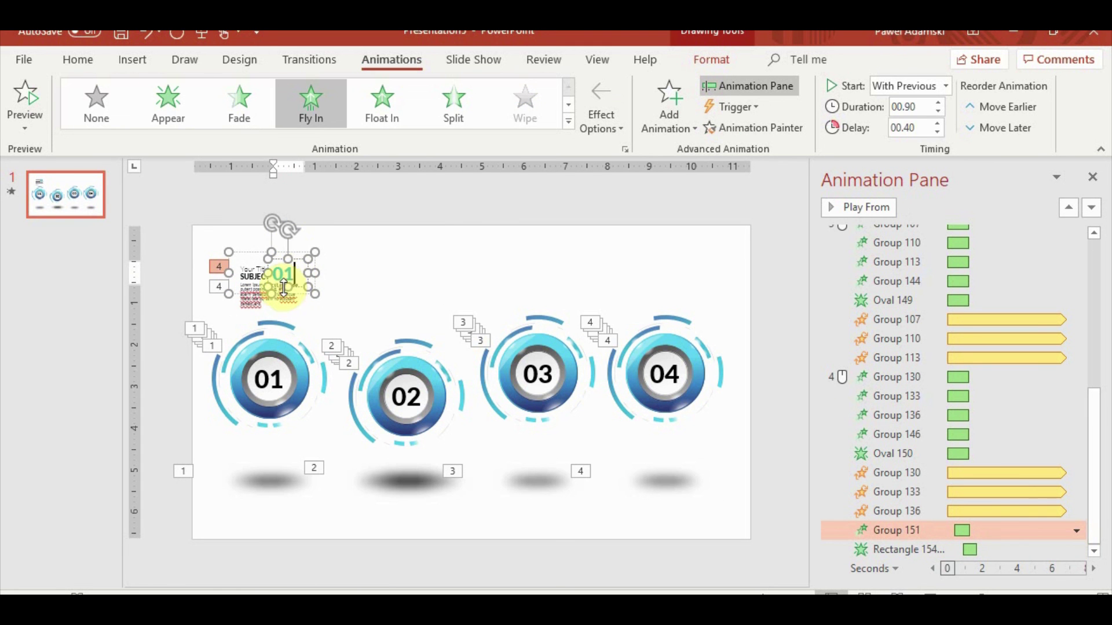
# Colour the 01 number blue and move the block's two animations up the animation list.
pyautogui.click(289, 258)
pyautogui.doubleClick(278, 272)
pyautogui.click(74, 62)
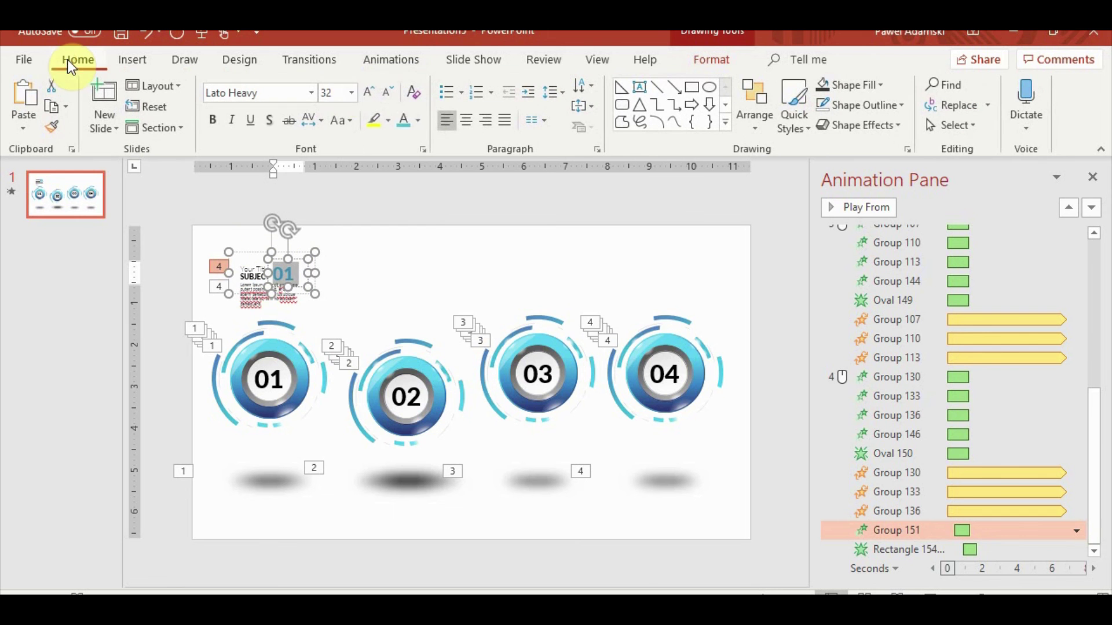
pyautogui.click(417, 123)
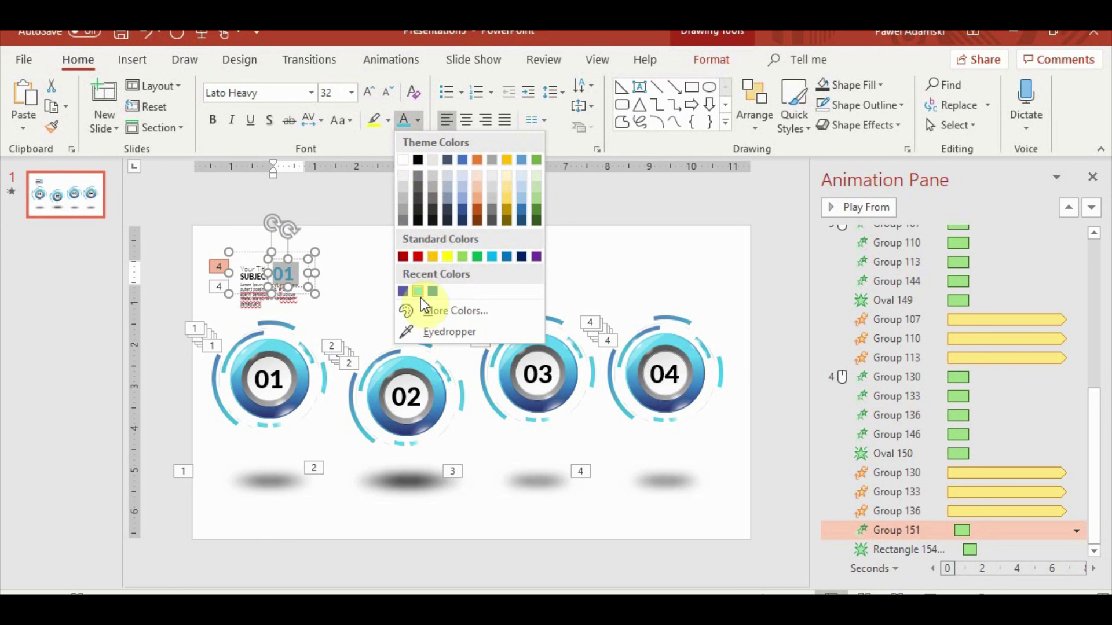
pyautogui.click(434, 289)
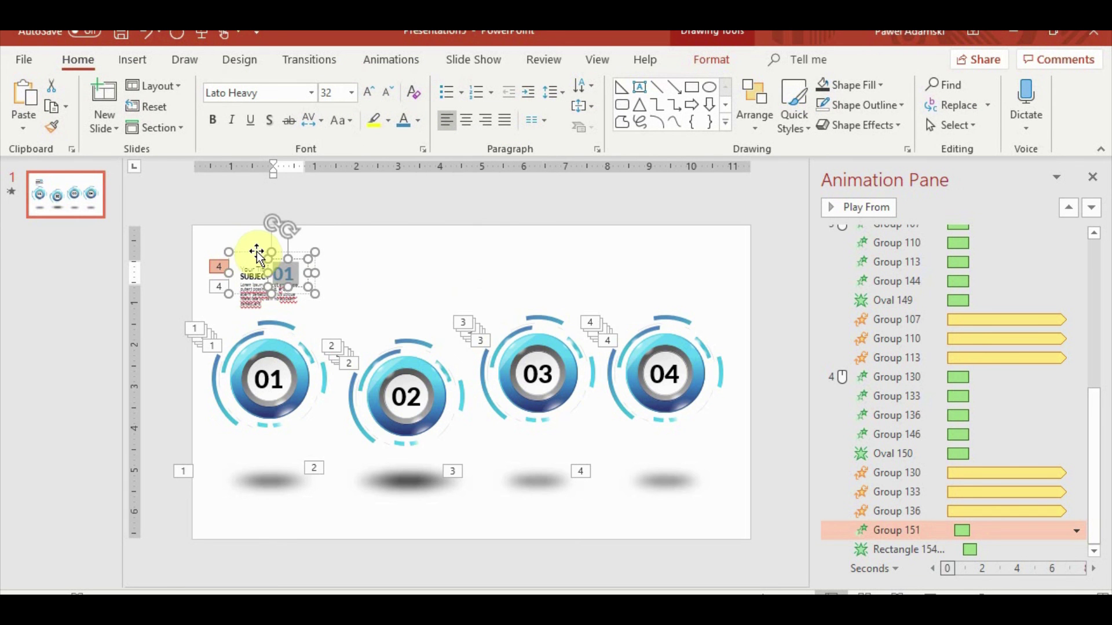
pyautogui.click(257, 252)
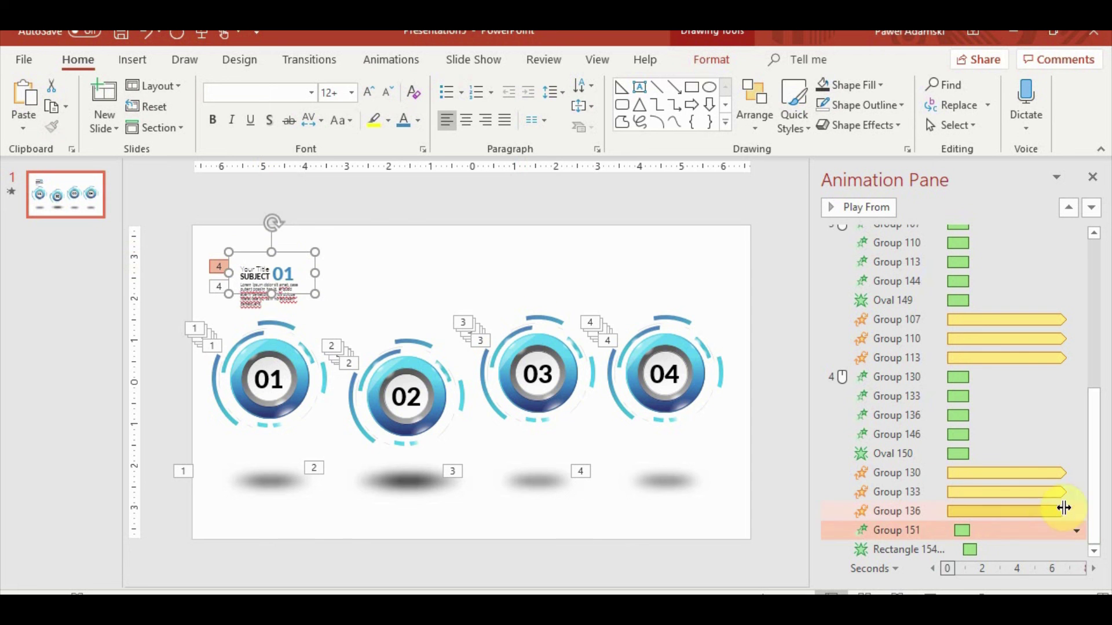
pyautogui.keyDown('ctrl'); pyautogui.click(902, 549); pyautogui.keyUp('ctrl')
pyautogui.moveTo(903, 549); pyautogui.dragTo(953, 233)
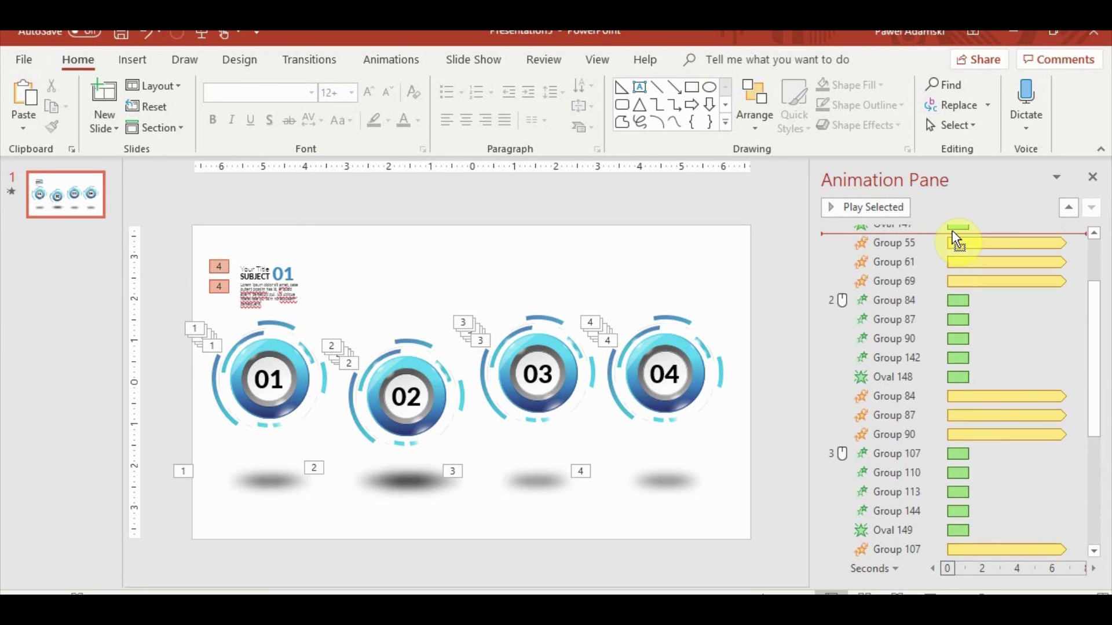
# Drop Group 151 and Rectangle 154 into button 01's step, test, and raise both delays to 1 second.
pyautogui.moveTo(954, 233); pyautogui.dragTo(930, 318)
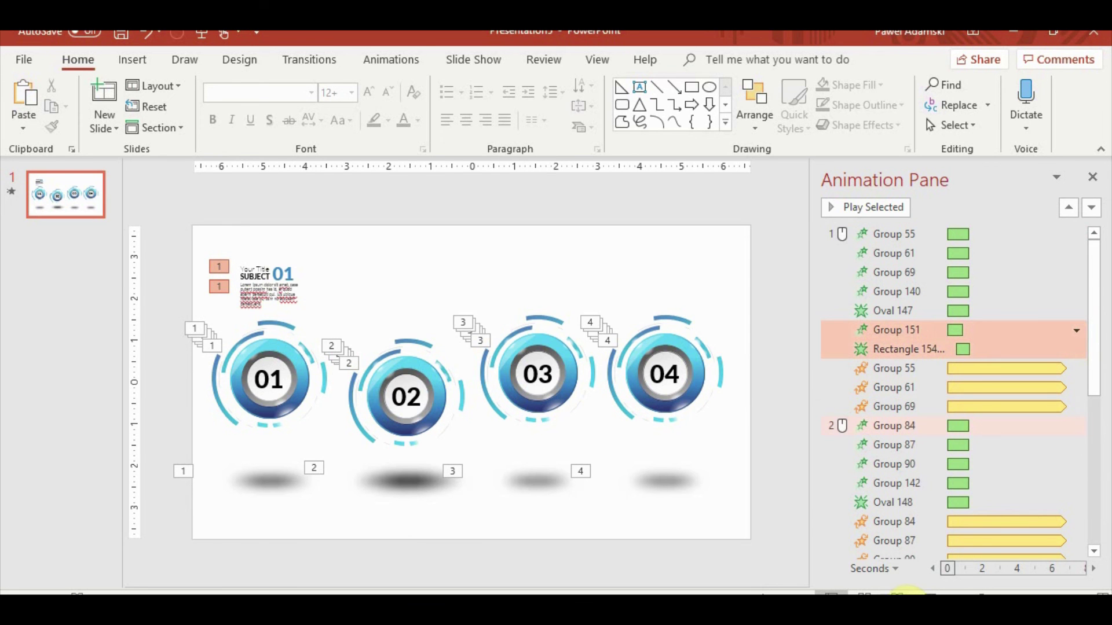
pyautogui.click(903, 594)
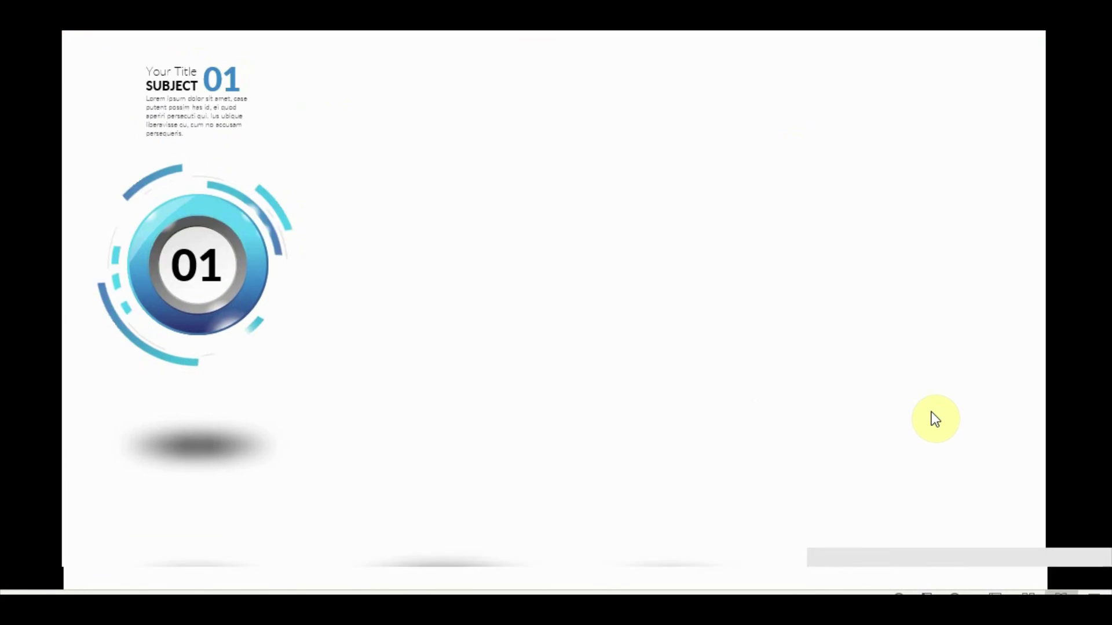
pyautogui.press('Escape')
pyautogui.click(912, 330)
pyautogui.keyDown('ctrl'); pyautogui.click(911, 349); pyautogui.keyUp('ctrl')
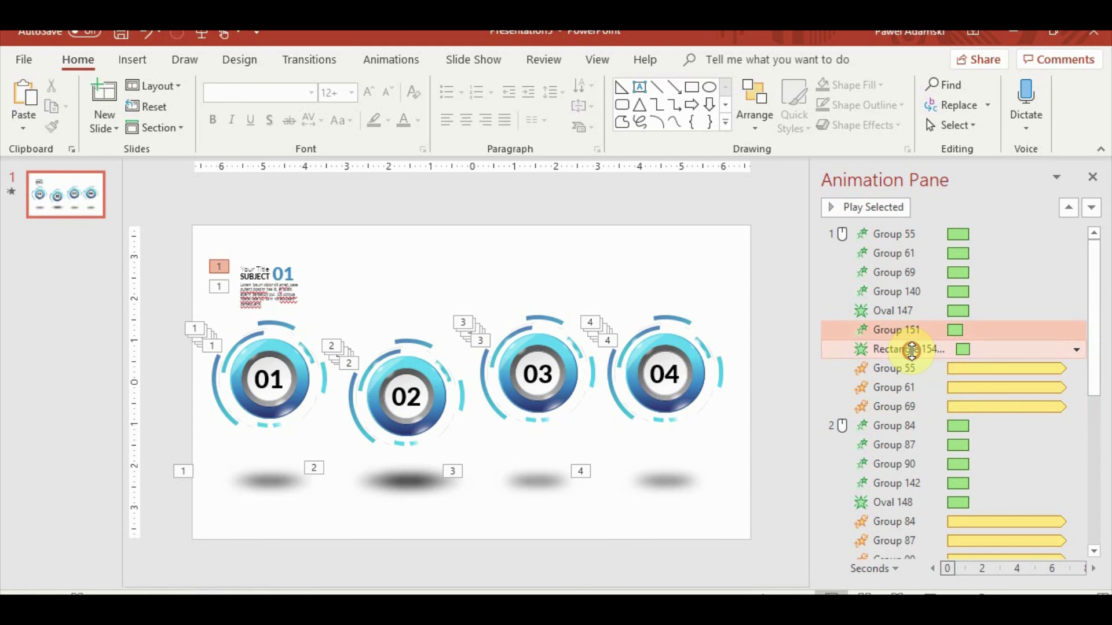
pyautogui.click(412, 58)
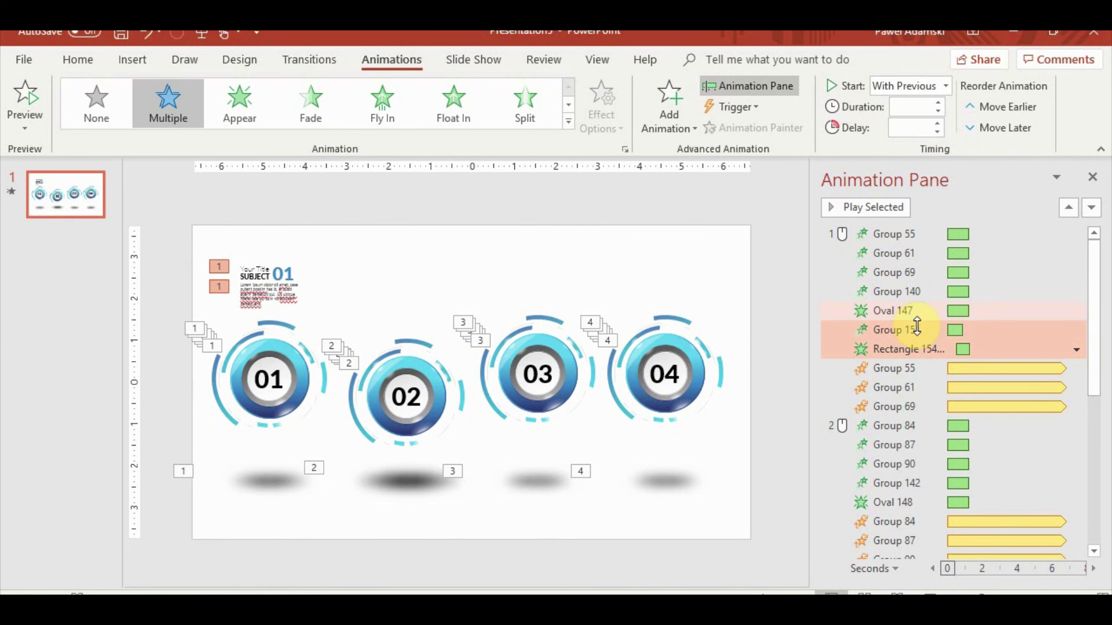
pyautogui.click(938, 124)
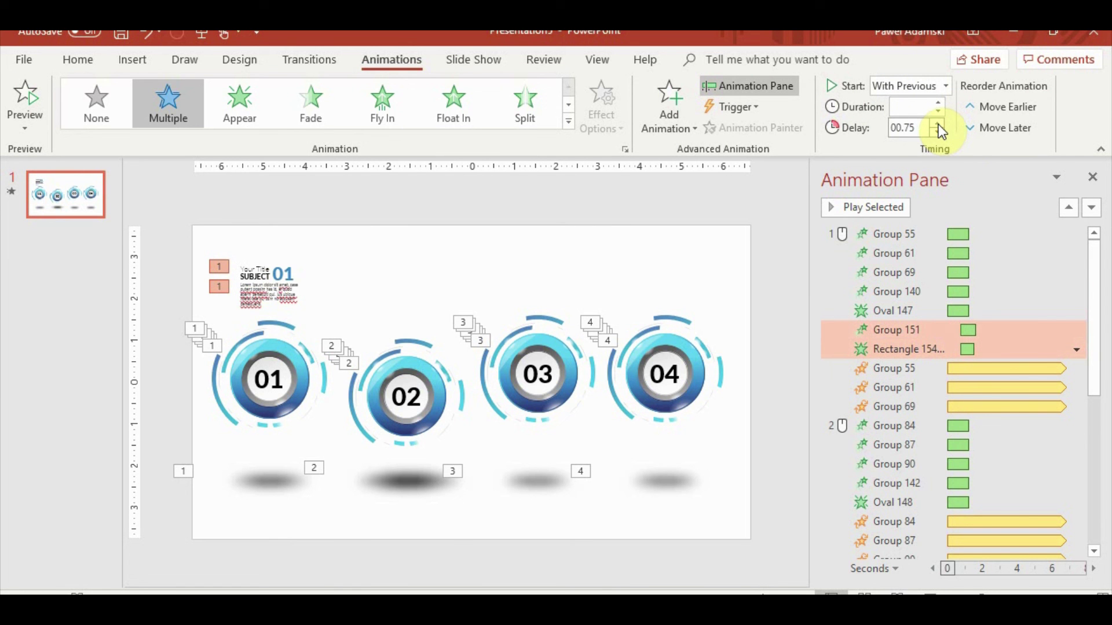
pyautogui.click(939, 124)
pyautogui.click(926, 348)
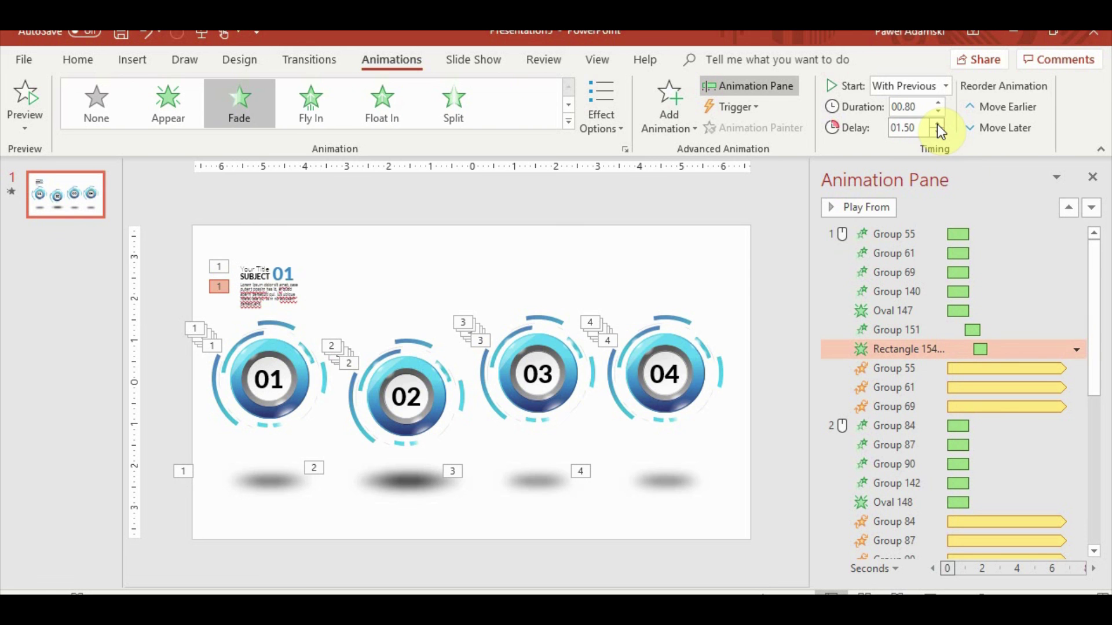
pyautogui.click(886, 233)
pyautogui.click(877, 208)
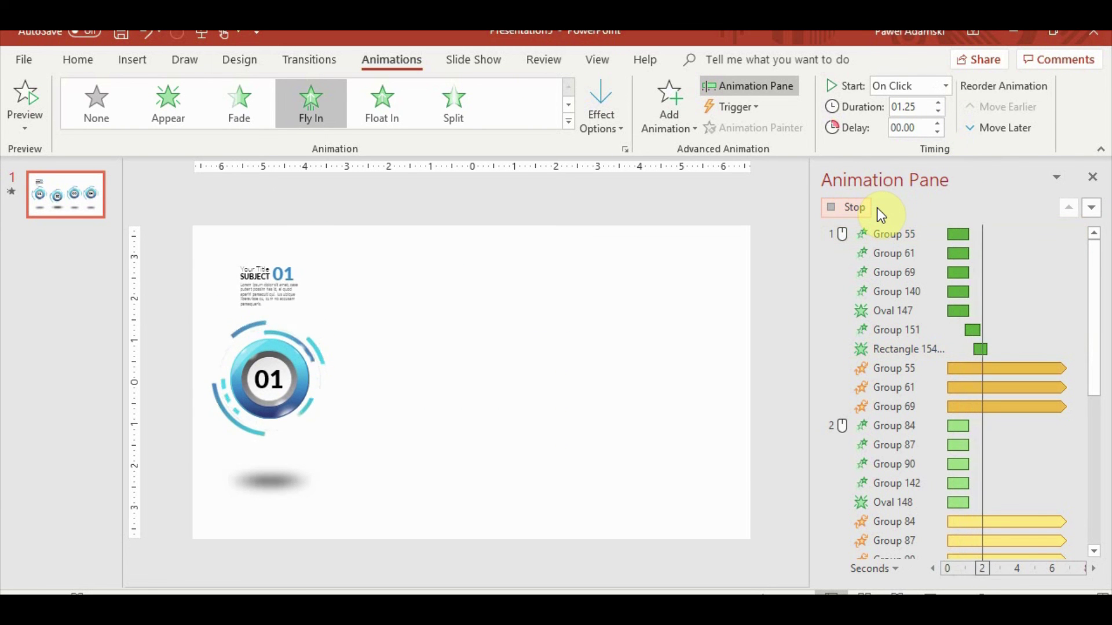
pyautogui.click(919, 328)
# Shorten Group 151's delay to 0.75 seconds and preview from Group 55.
pyautogui.keyDown('shift'); pyautogui.click(920, 349); pyautogui.keyUp('shift')
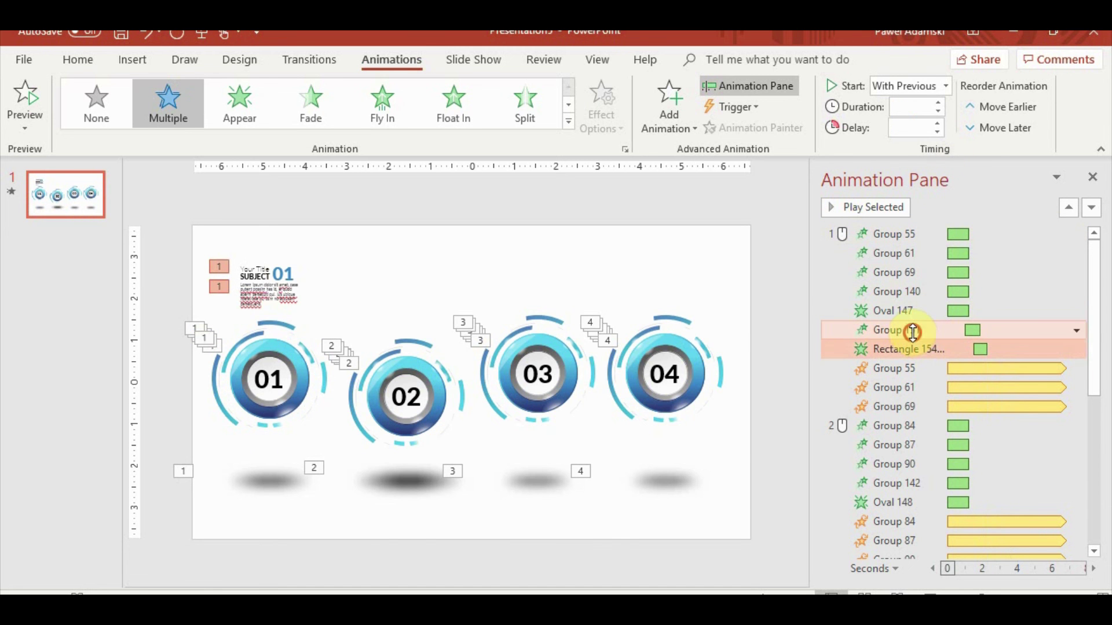
pyautogui.click(913, 330)
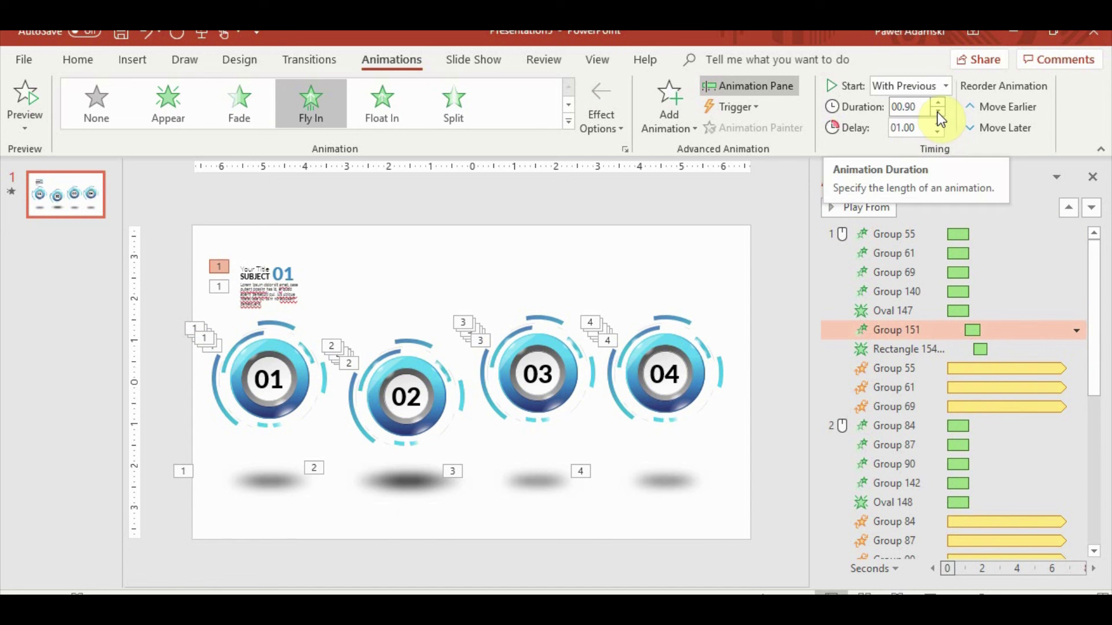
pyautogui.click(938, 132)
pyautogui.click(920, 350)
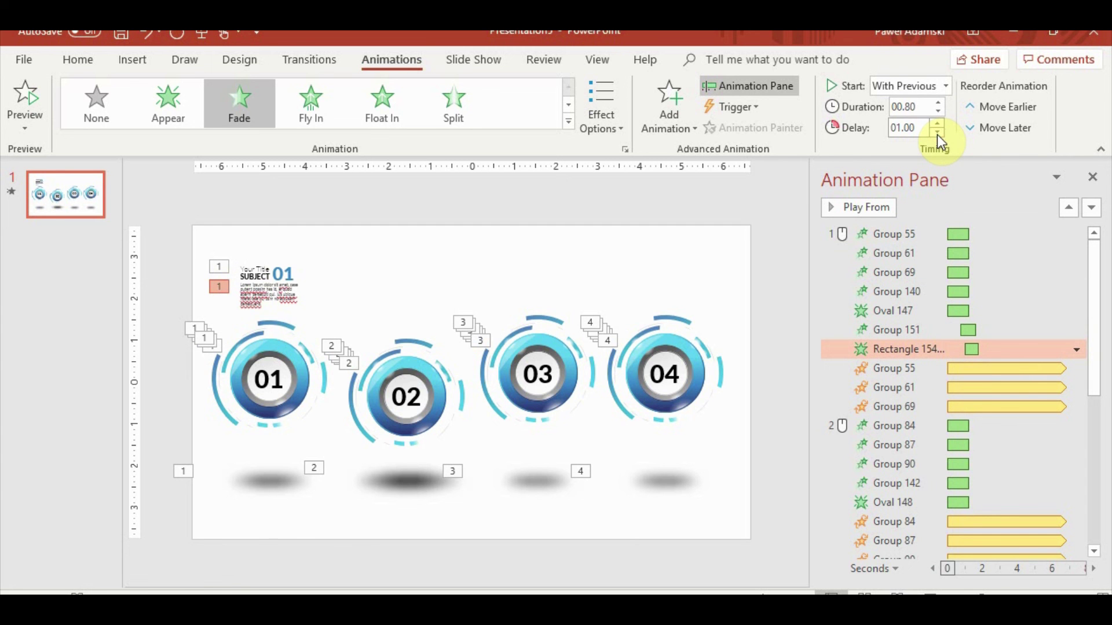
pyautogui.click(889, 233)
pyautogui.click(878, 206)
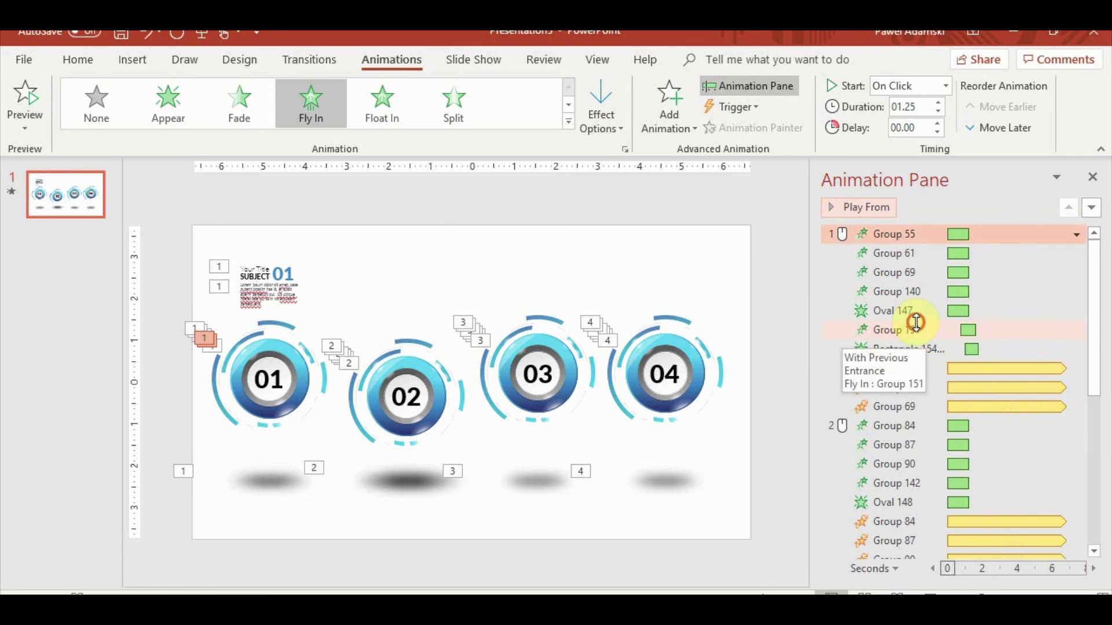
# Set Group 151's delay to 0.5 s and Rectangle 154's to 0.75 s, then preview again.
pyautogui.click(916, 326)
pyautogui.click(938, 132)
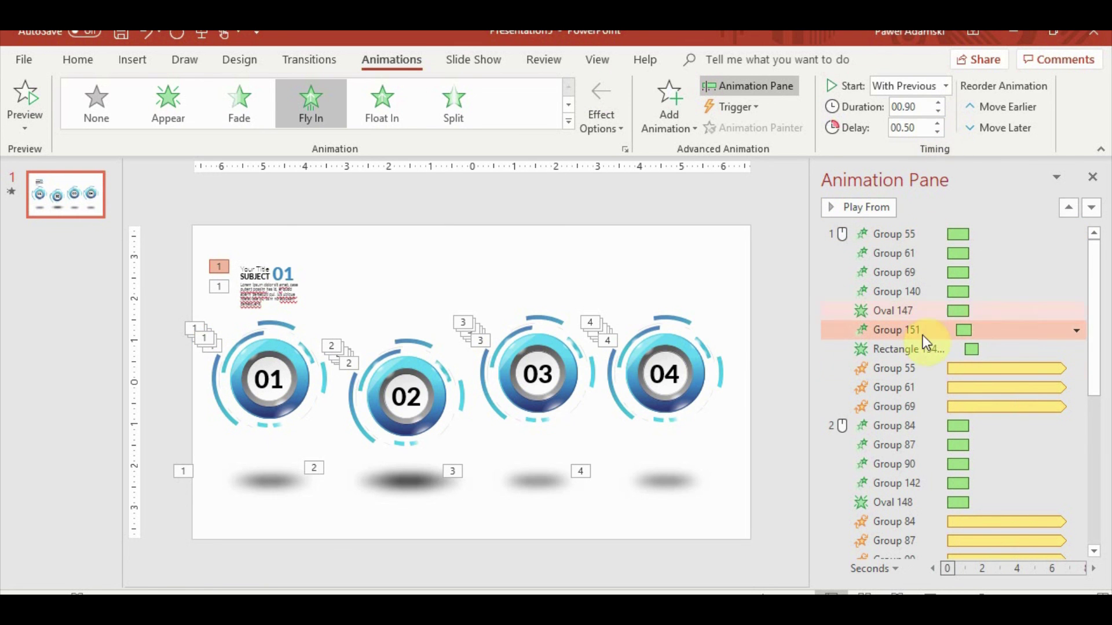
pyautogui.click(917, 351)
pyautogui.click(937, 132)
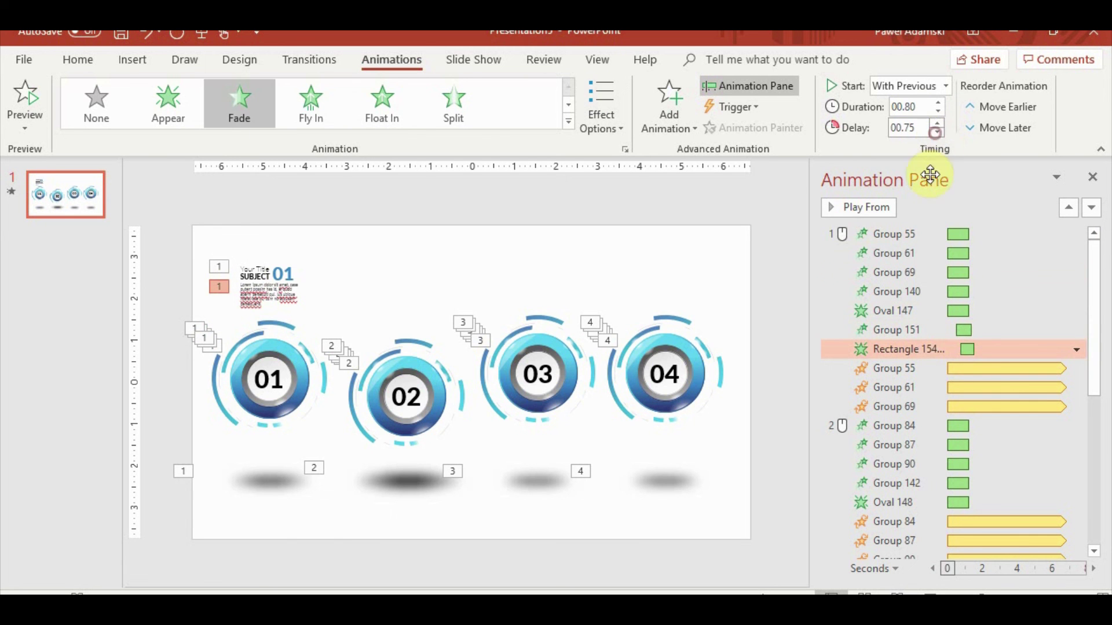
pyautogui.click(894, 234)
pyautogui.click(877, 206)
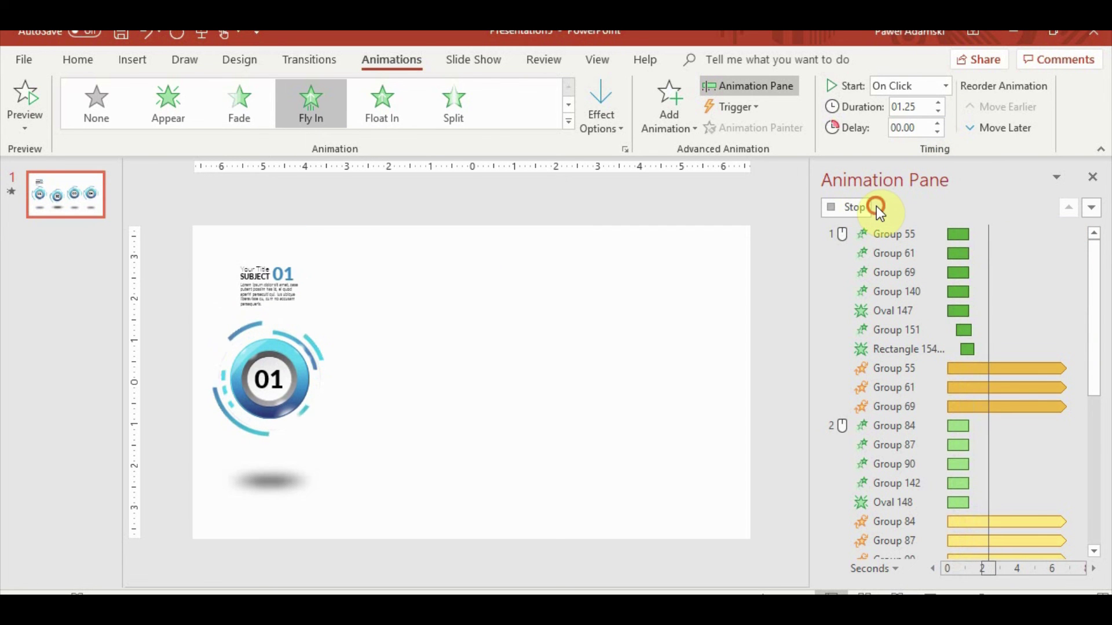
pyautogui.click(864, 207)
pyautogui.click(864, 206)
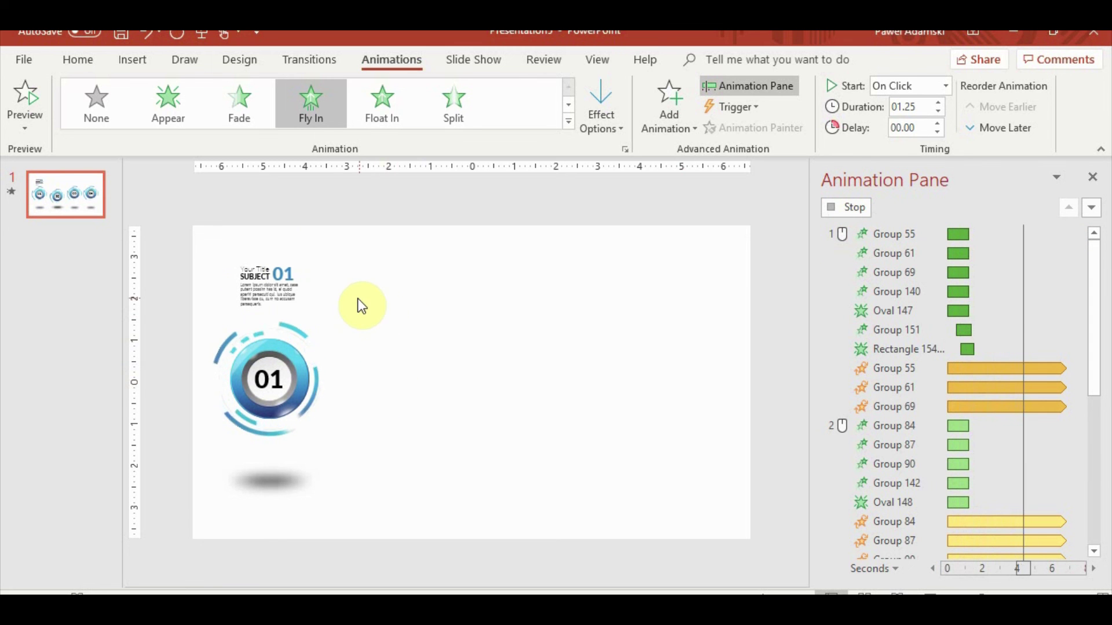
pyautogui.click(333, 279)
pyautogui.click(331, 246)
pyautogui.click(277, 273)
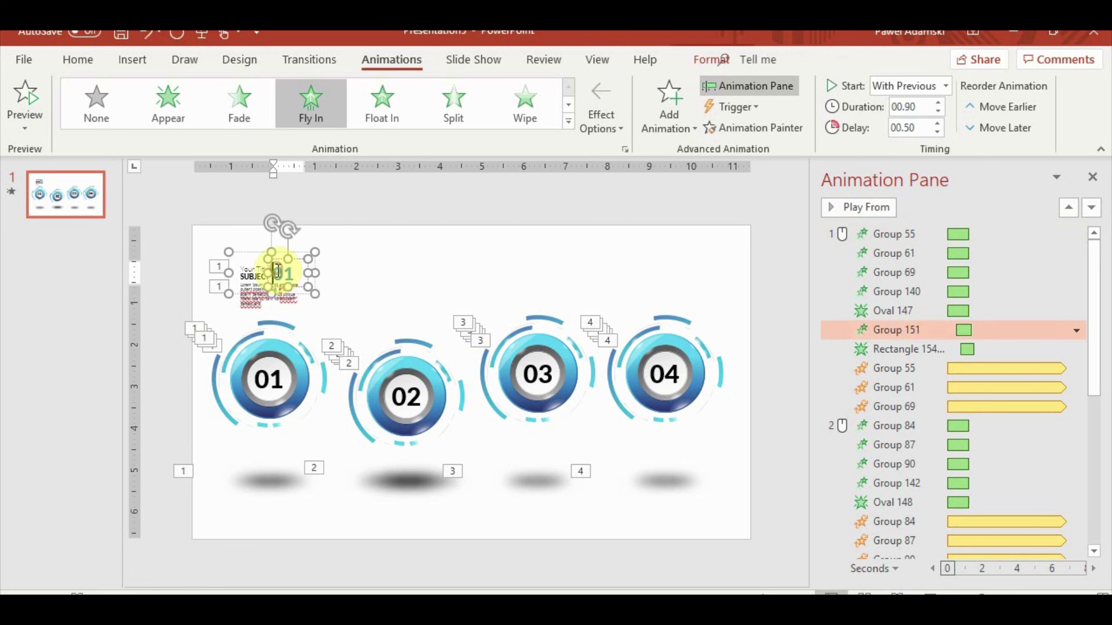
pyautogui.click(283, 283)
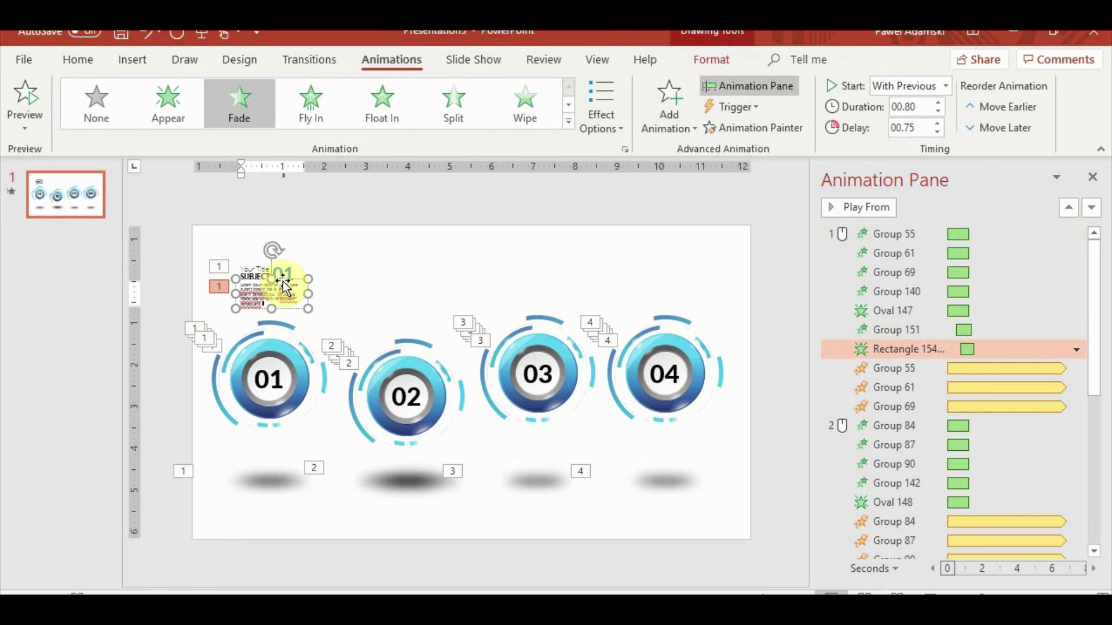
# Duplicate the 01 text block above circle 02 and change its number to 02.
pyautogui.keyDown('shift'); pyautogui.click(237, 257); pyautogui.keyUp('shift')
pyautogui.hotkey('ctrl', 'd')
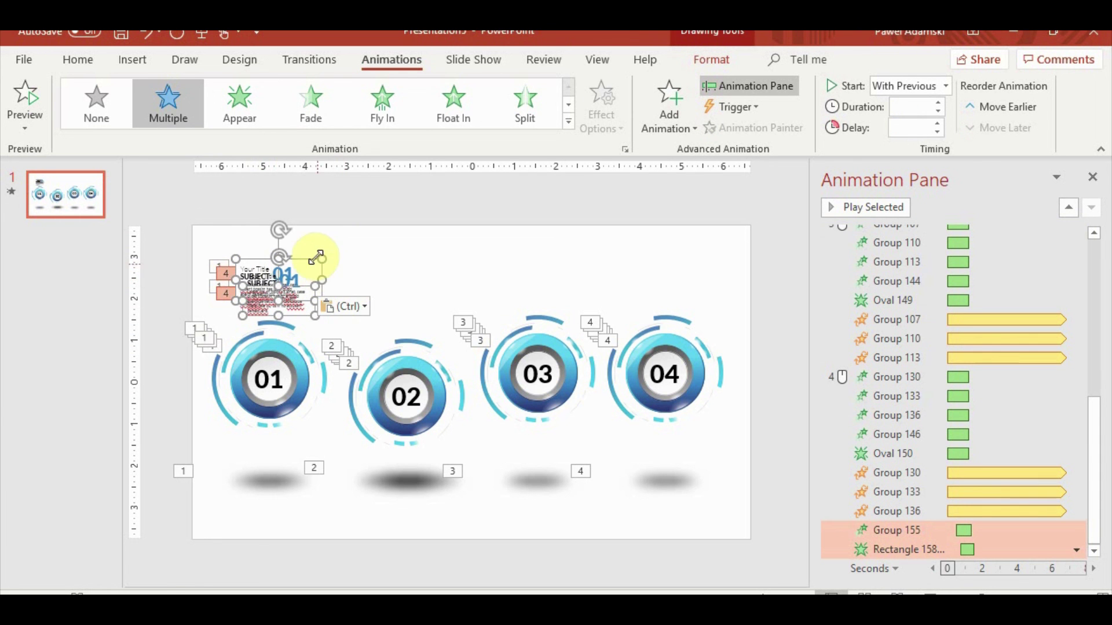
pyautogui.moveTo(305, 260); pyautogui.dragTo(432, 250)
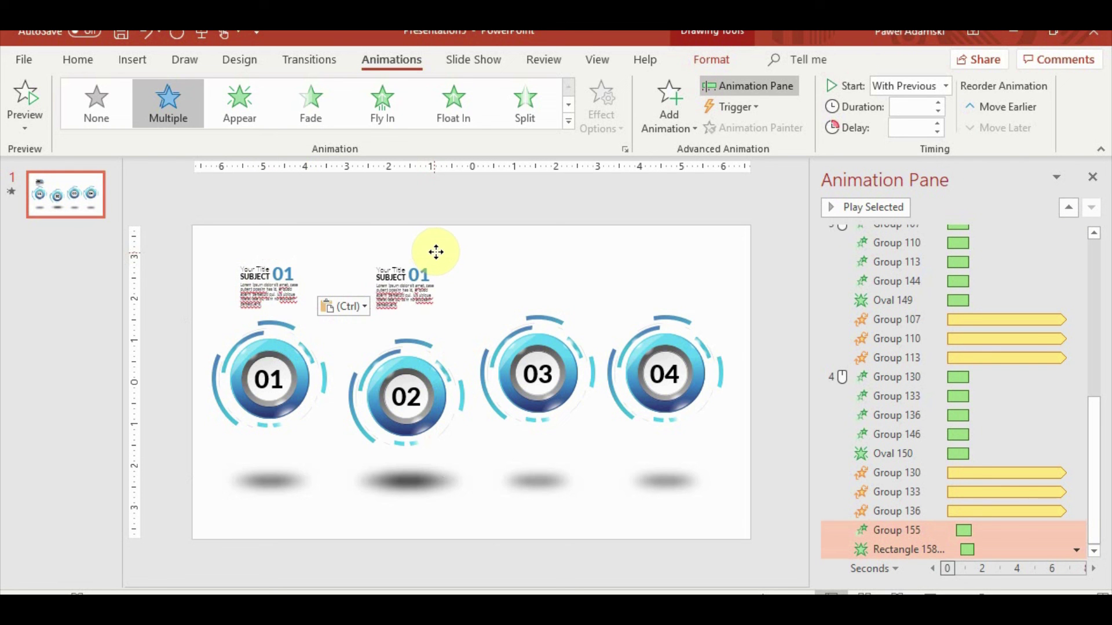
pyautogui.moveTo(432, 250); pyautogui.dragTo(434, 252)
pyautogui.click(428, 269)
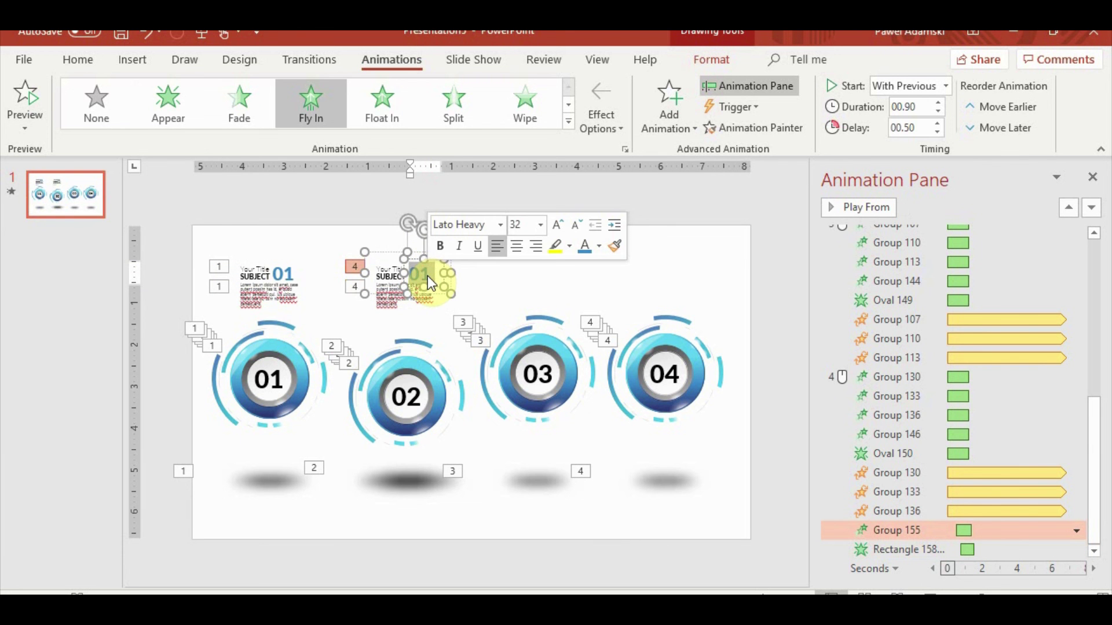
pyautogui.write('02')
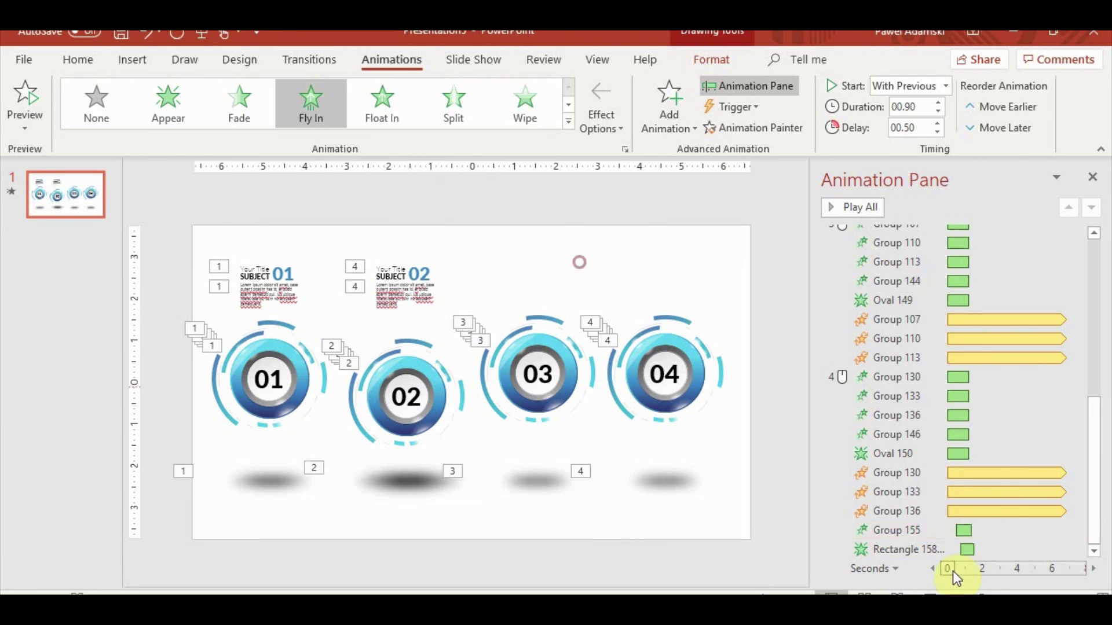
# Place the 02 block's animations after Oval 148, with delays 00.50 for Group 155 and 00.75 for Rectangle 158.
pyautogui.keyDown('shift'); pyautogui.click(930, 550); pyautogui.keyUp('shift')
pyautogui.moveTo(919, 534); pyautogui.dragTo(975, 232)
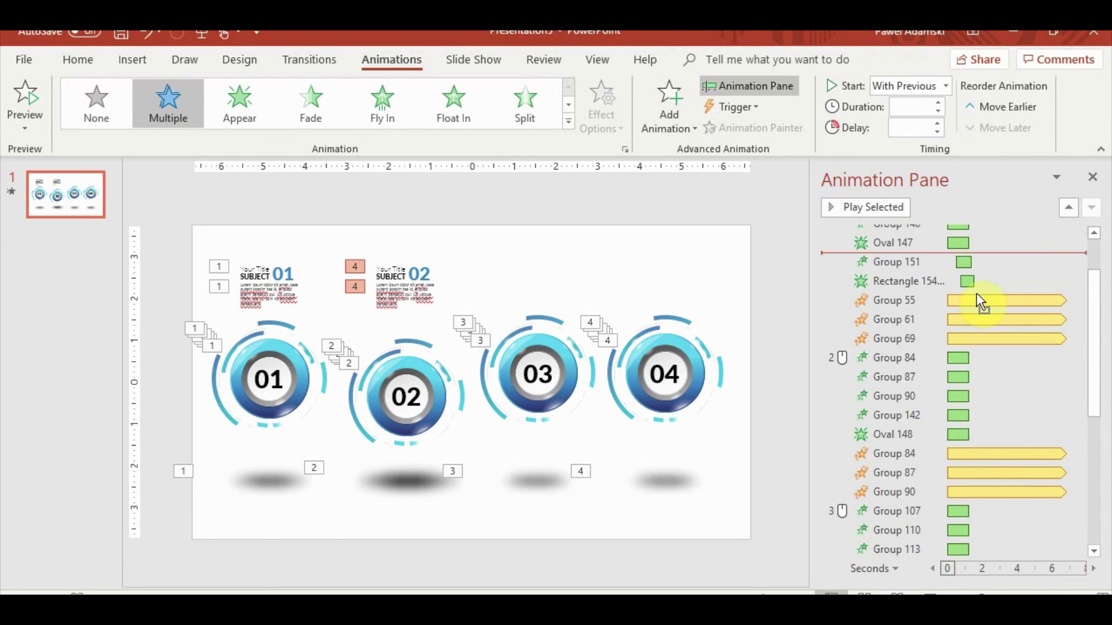
pyautogui.moveTo(976, 227); pyautogui.dragTo(968, 443)
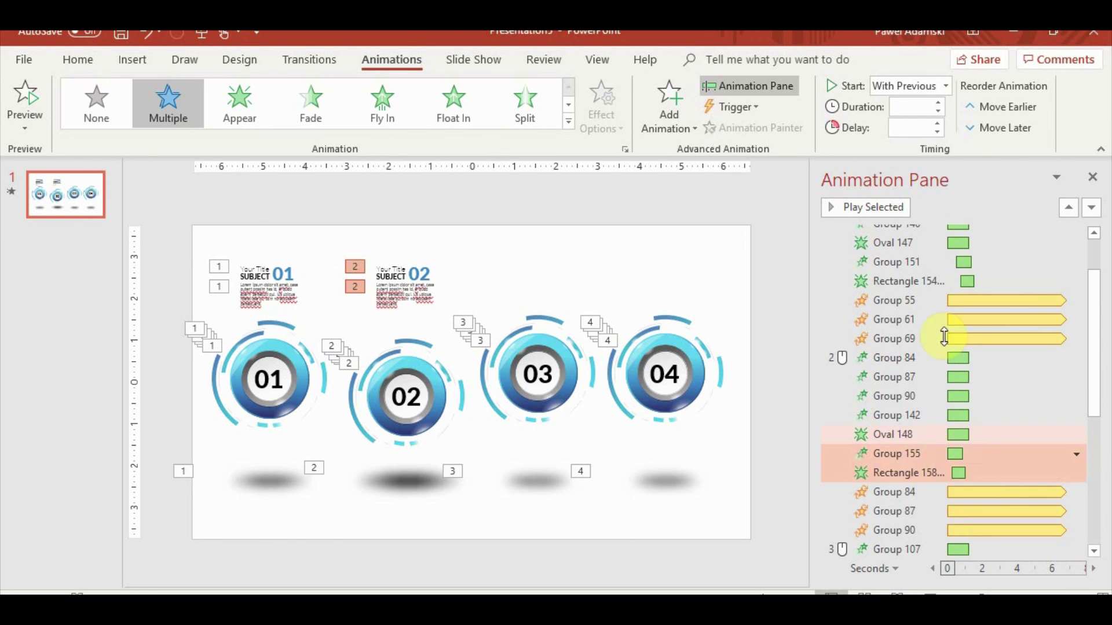
pyautogui.click(946, 262)
pyautogui.click(948, 449)
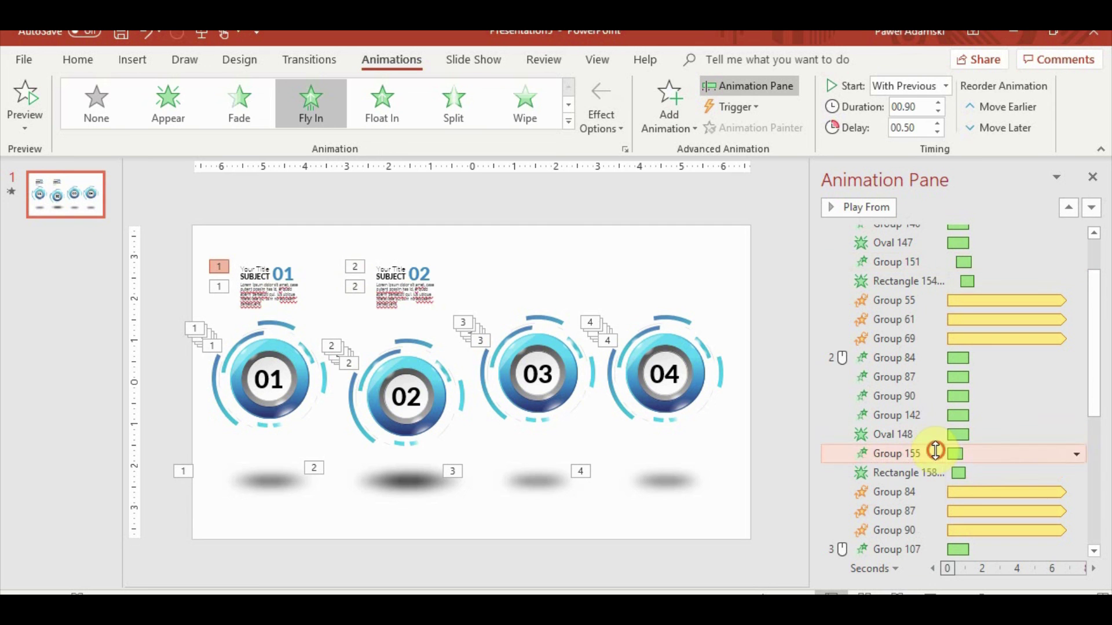
pyautogui.click(939, 122)
pyautogui.click(939, 121)
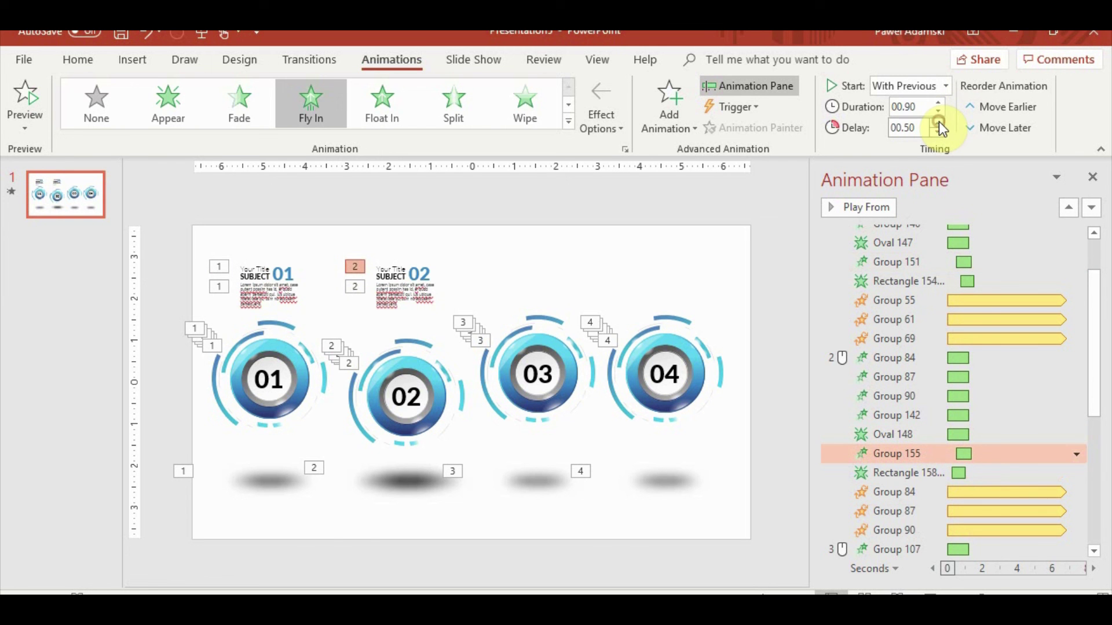
pyautogui.click(939, 277)
pyautogui.click(931, 473)
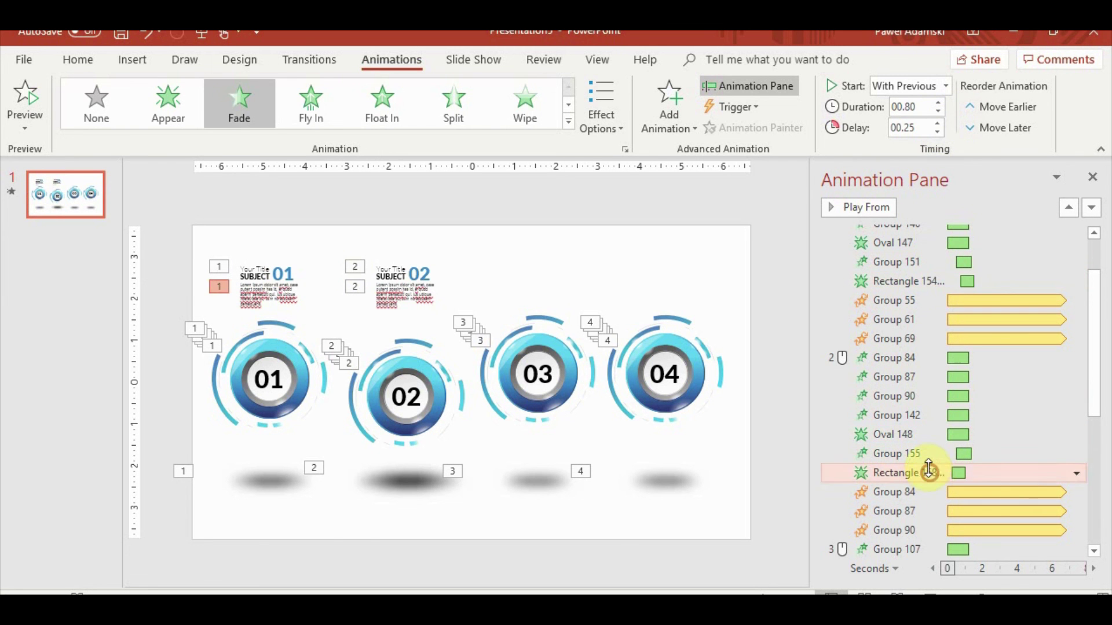
pyautogui.click(938, 124)
pyautogui.click(938, 123)
pyautogui.click(938, 123)
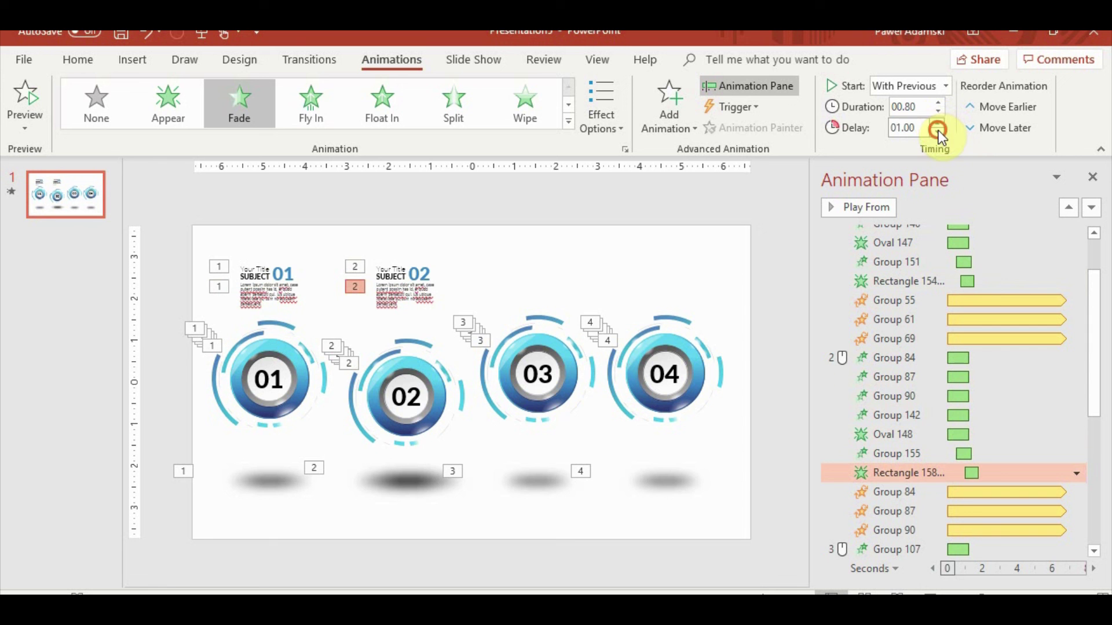
pyautogui.click(938, 130)
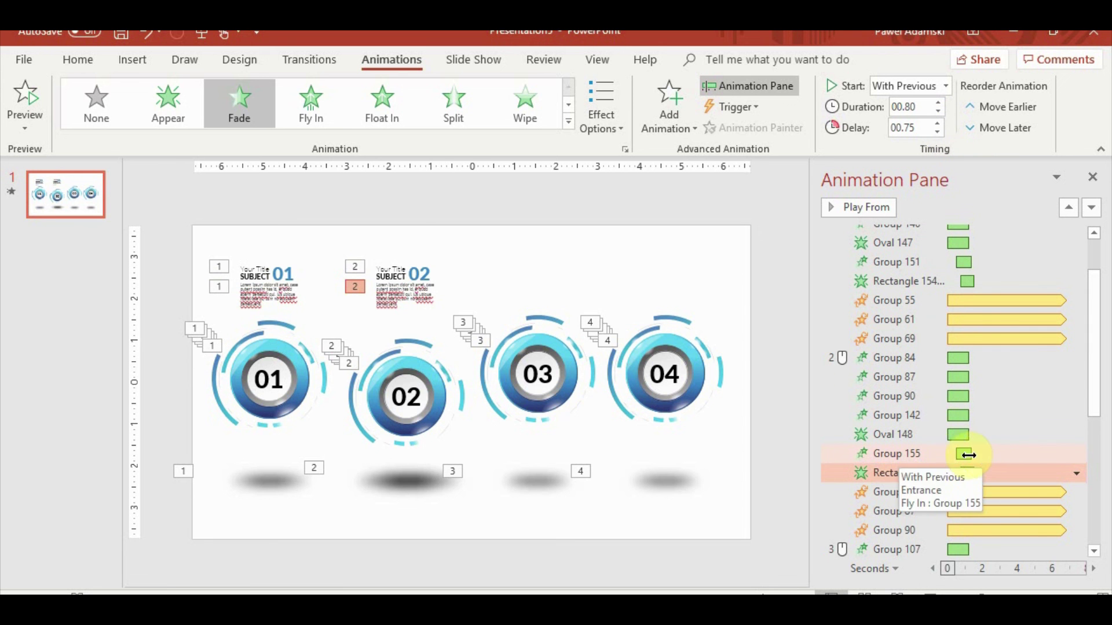
# Copy the 02 title and text block and move the copy above circle 03.
pyautogui.click(414, 264)
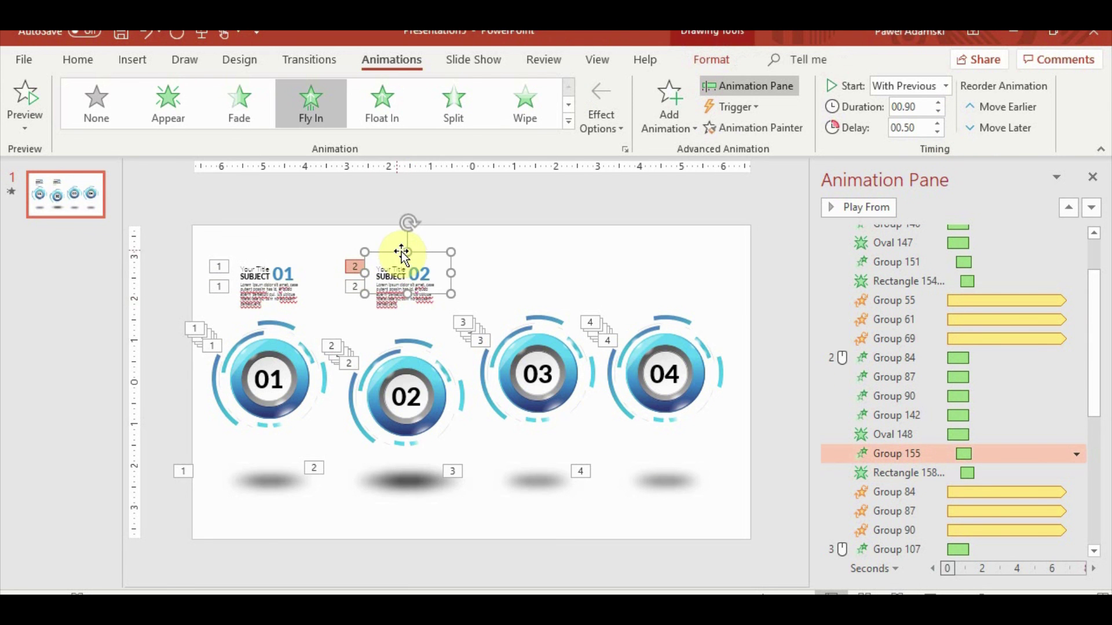
pyautogui.keyDown('shift'); pyautogui.click(422, 304); pyautogui.keyUp('shift')
pyautogui.hotkey('ctrl', 'c')
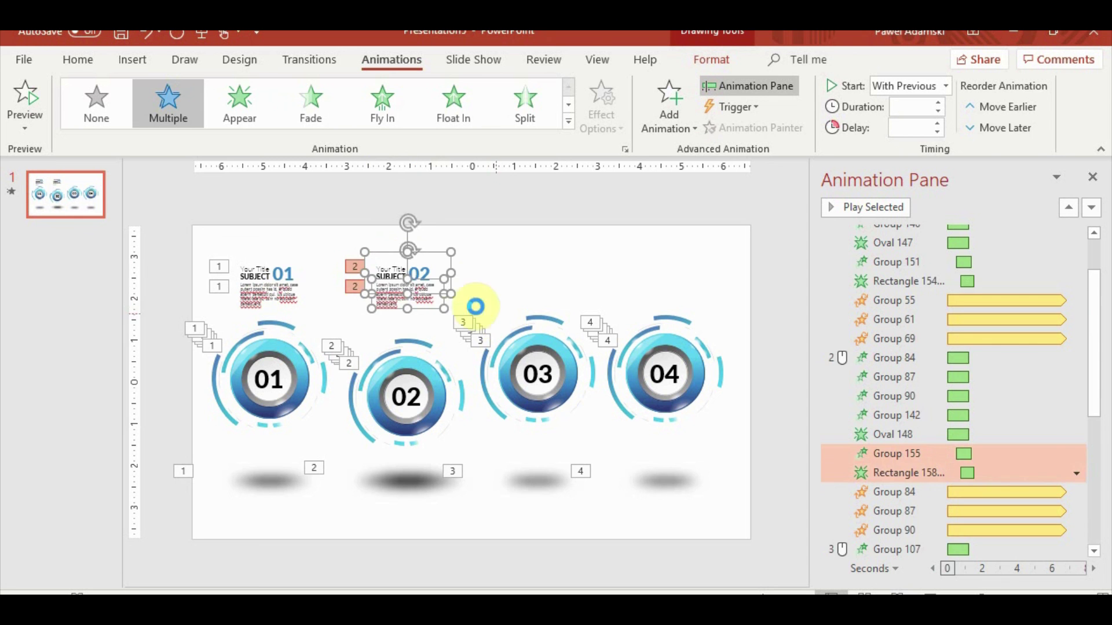
pyautogui.hotkey('ctrl', 'v')
pyautogui.moveTo(449, 259); pyautogui.dragTo(570, 253)
# Change the copied title's number to 03.
pyautogui.click(562, 272)
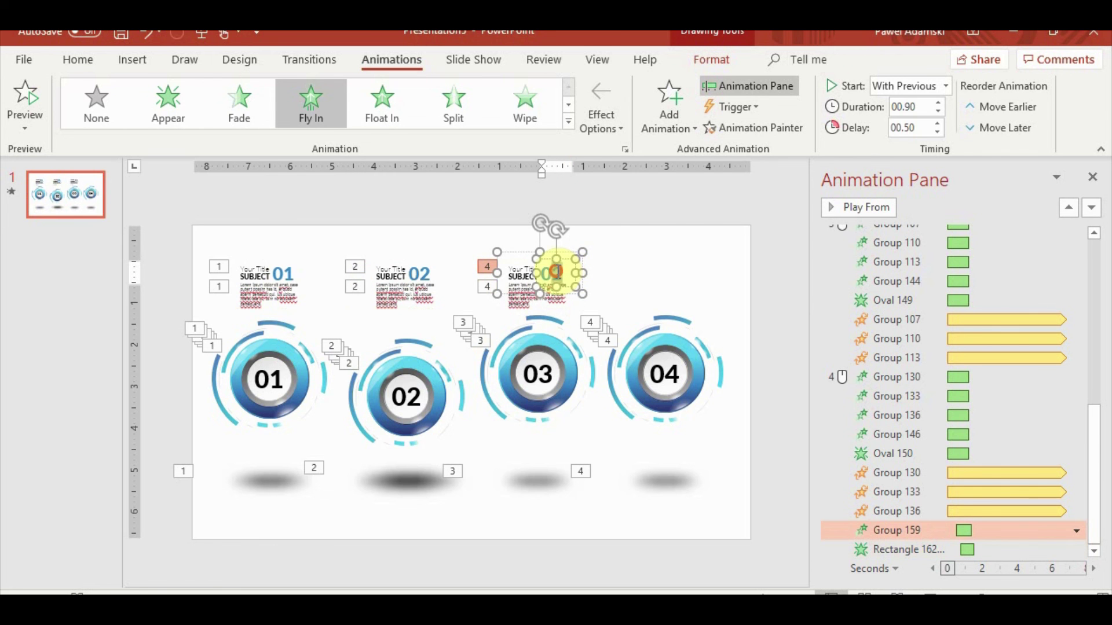
pyautogui.doubleClick(556, 272)
pyautogui.write('03')
pyautogui.click(662, 262)
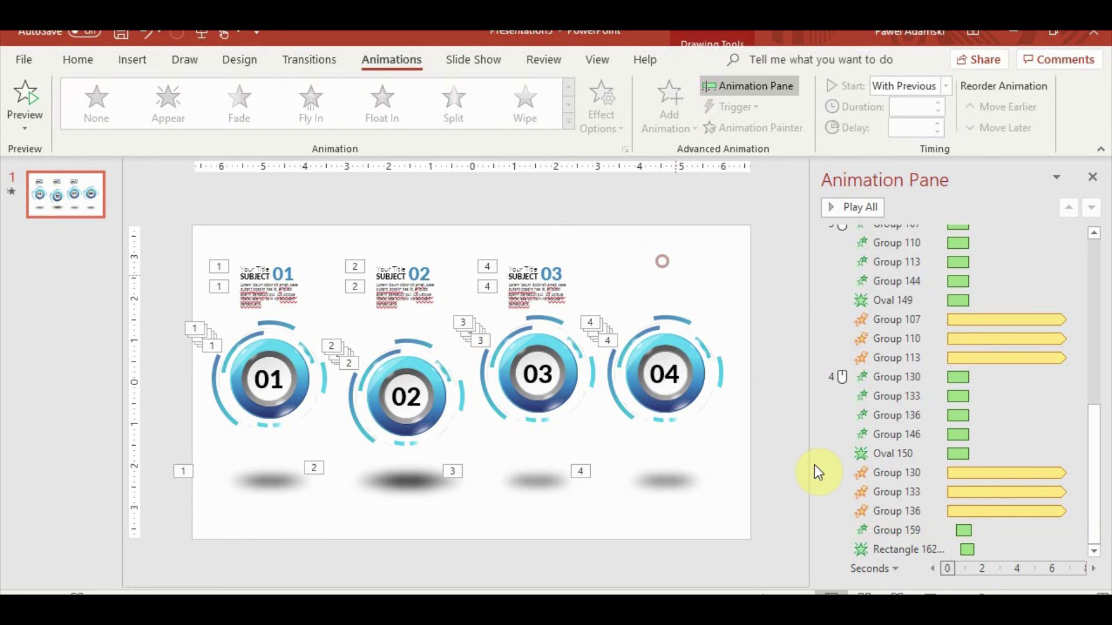
# Move the 03 block's animations before Group 107 and set Rectangle 162's delay to 00.75.
pyautogui.click(903, 550)
pyautogui.keyDown('shift'); pyautogui.click(899, 530); pyautogui.keyUp('shift')
pyautogui.moveTo(898, 530); pyautogui.dragTo(911, 307)
pyautogui.click(933, 319)
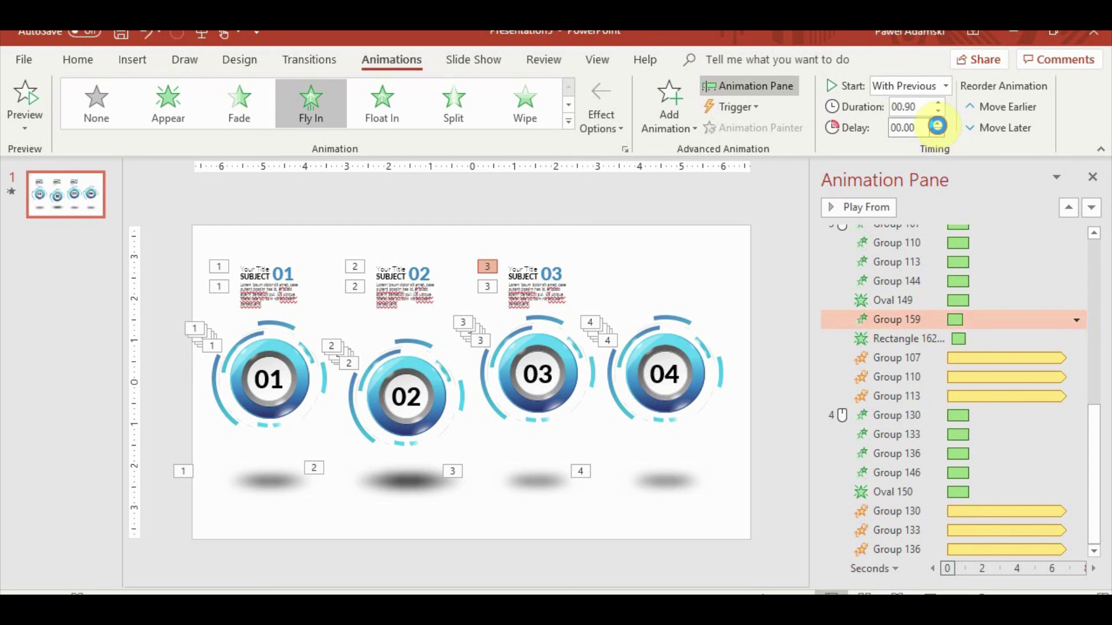
pyautogui.click(929, 339)
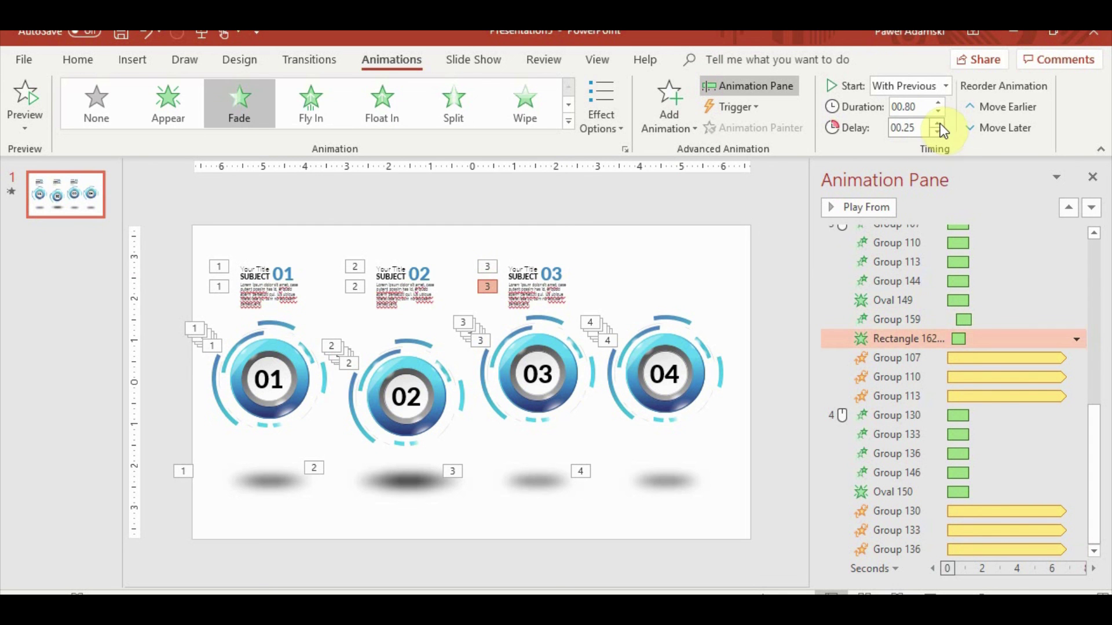
pyautogui.click(939, 124)
pyautogui.click(937, 131)
# Copy the 03 block above circle 04 and change its number to 04.
pyautogui.click(536, 252)
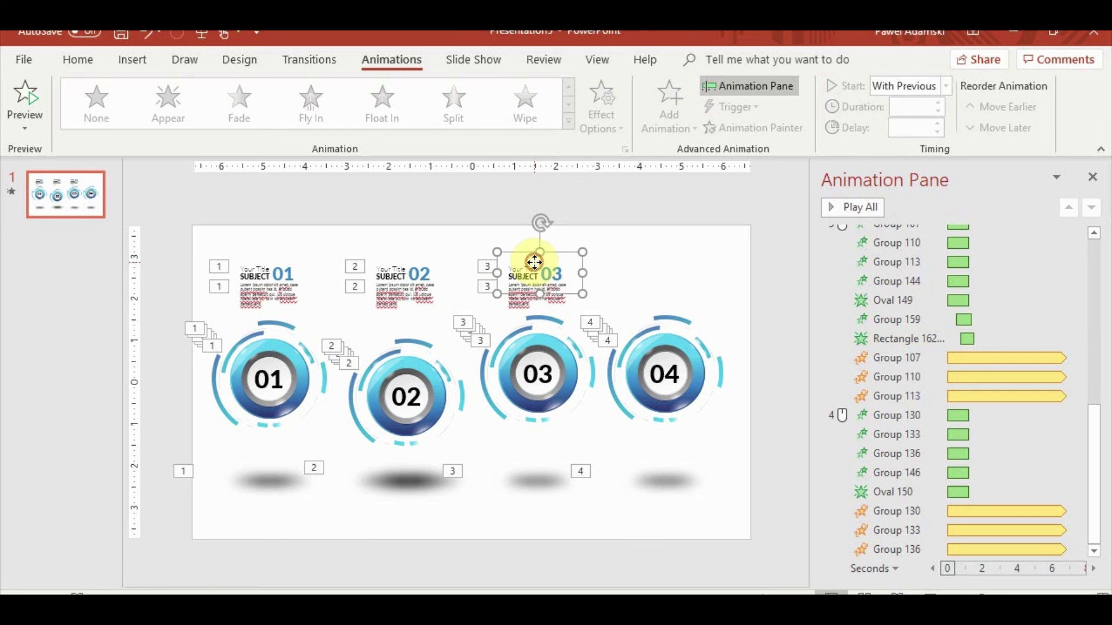
pyautogui.keyDown('shift'); pyautogui.click(536, 306); pyautogui.keyUp('shift')
pyautogui.hotkey('ctrl', 'c')
pyautogui.hotkey('ctrl', 'v')
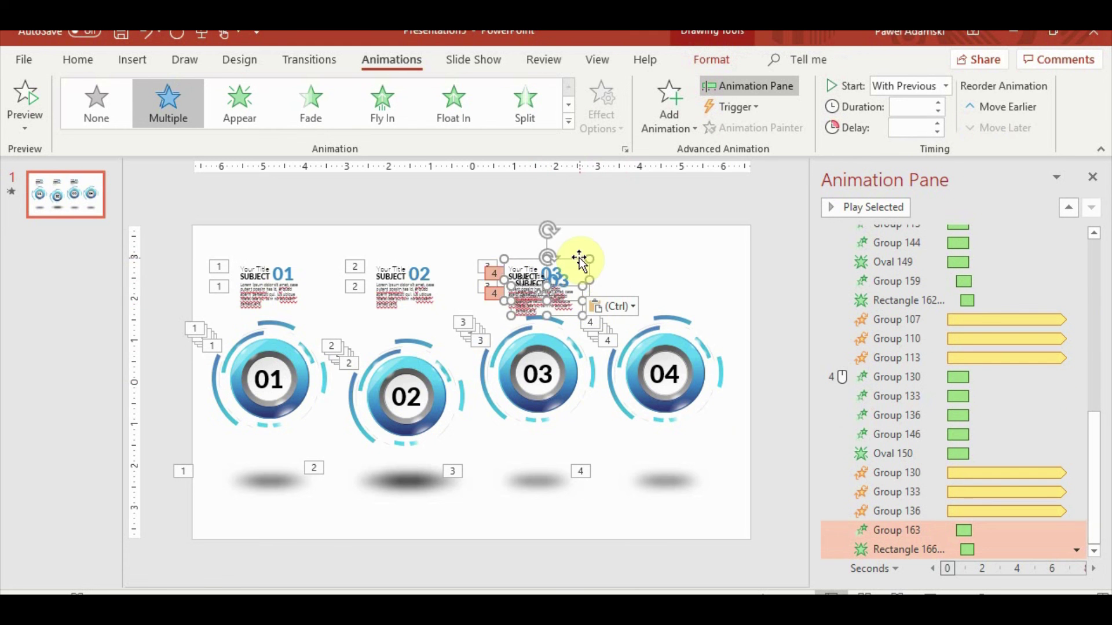
pyautogui.moveTo(570, 261); pyautogui.dragTo(693, 252)
pyautogui.doubleClick(686, 269)
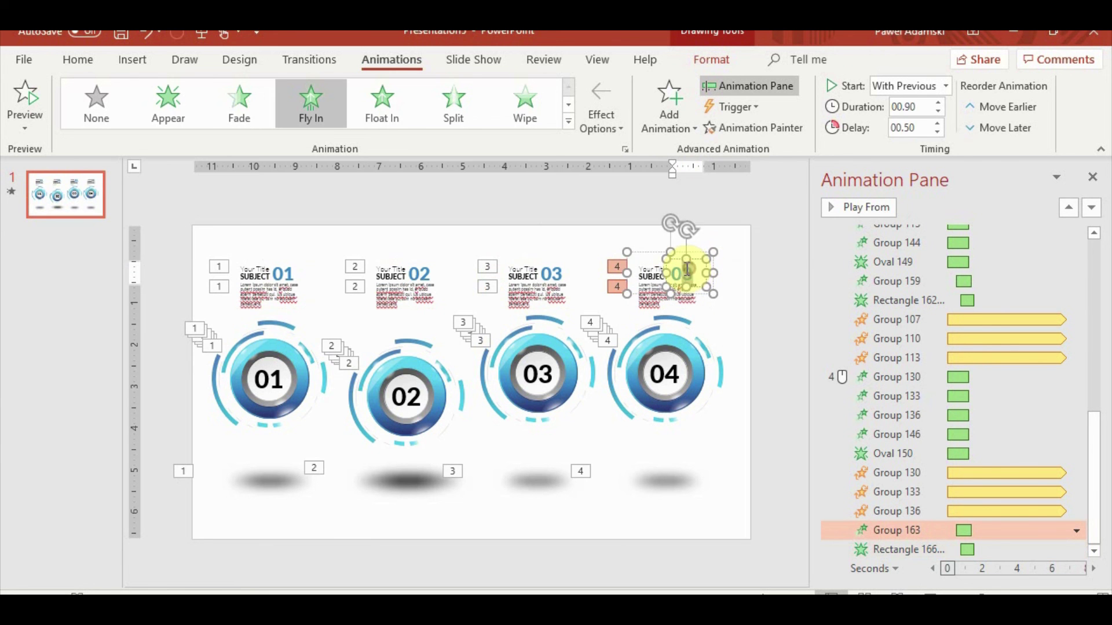
pyautogui.write('4')
pyautogui.click(777, 506)
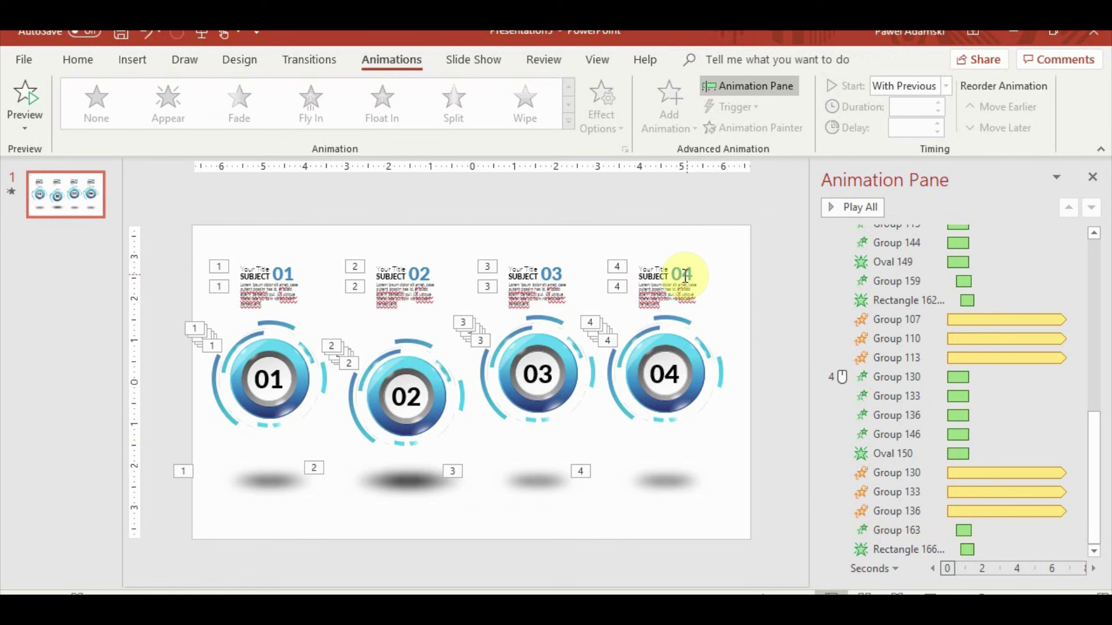
# Move the 04 block's animations after Oval 150, delays 00.50 for Group 163 and 00.75 for Rectangle 166.
pyautogui.click(919, 530)
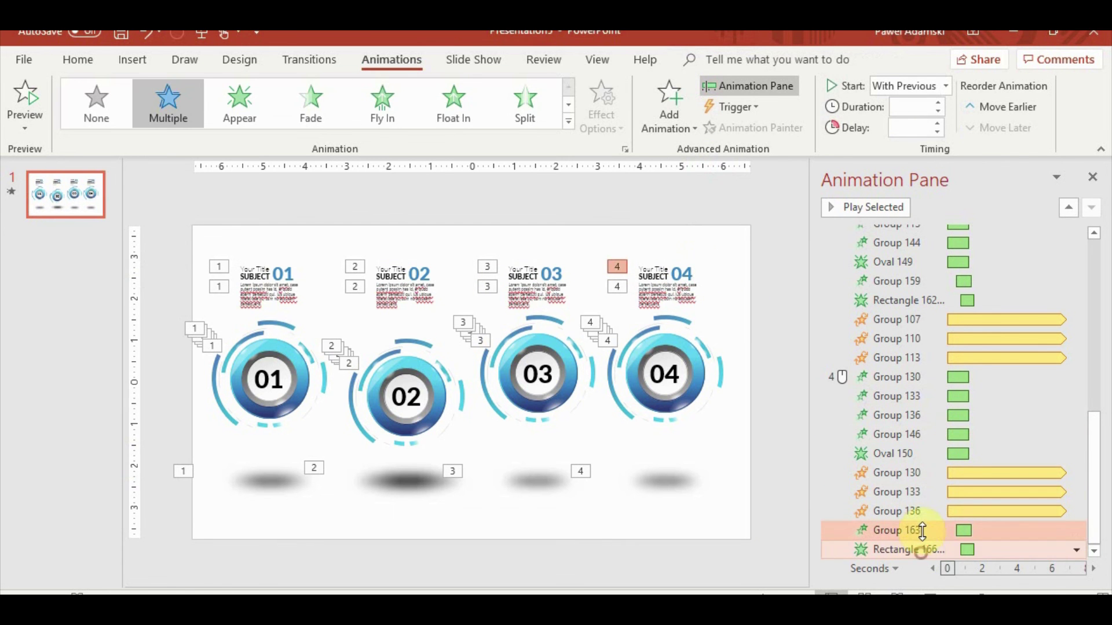
pyautogui.moveTo(922, 530); pyautogui.dragTo(933, 457)
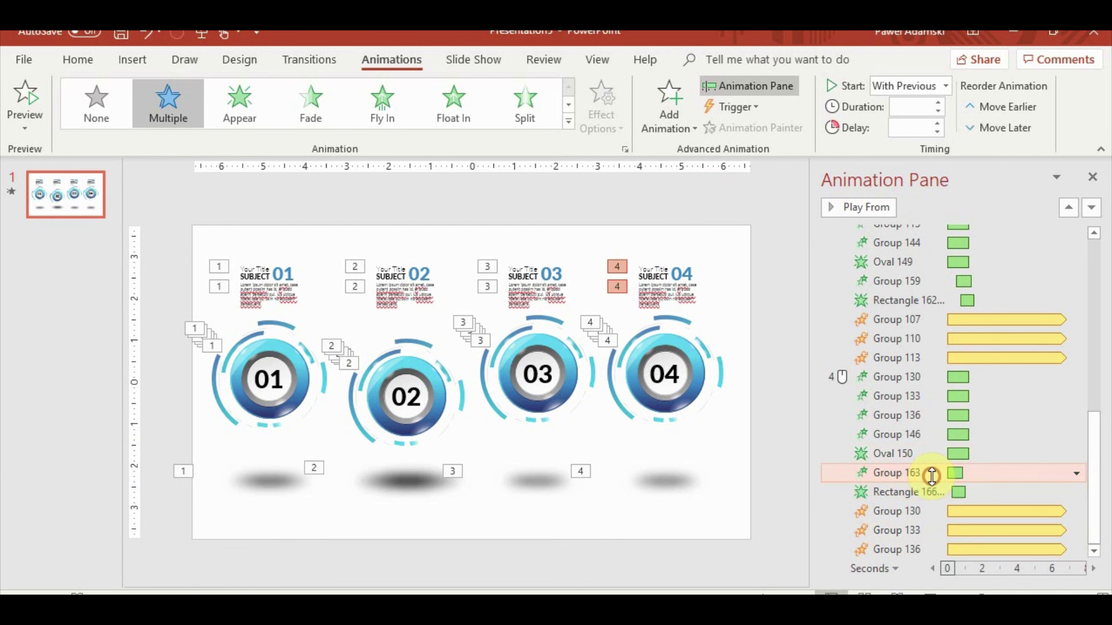
pyautogui.click(932, 474)
pyautogui.click(937, 123)
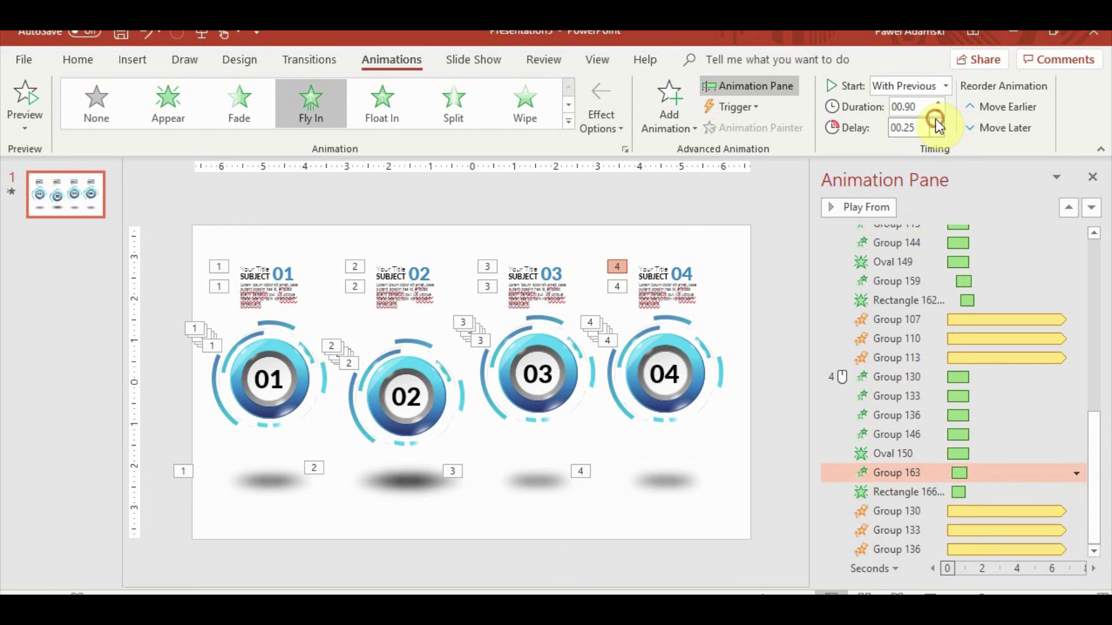
pyautogui.click(938, 123)
pyautogui.click(913, 494)
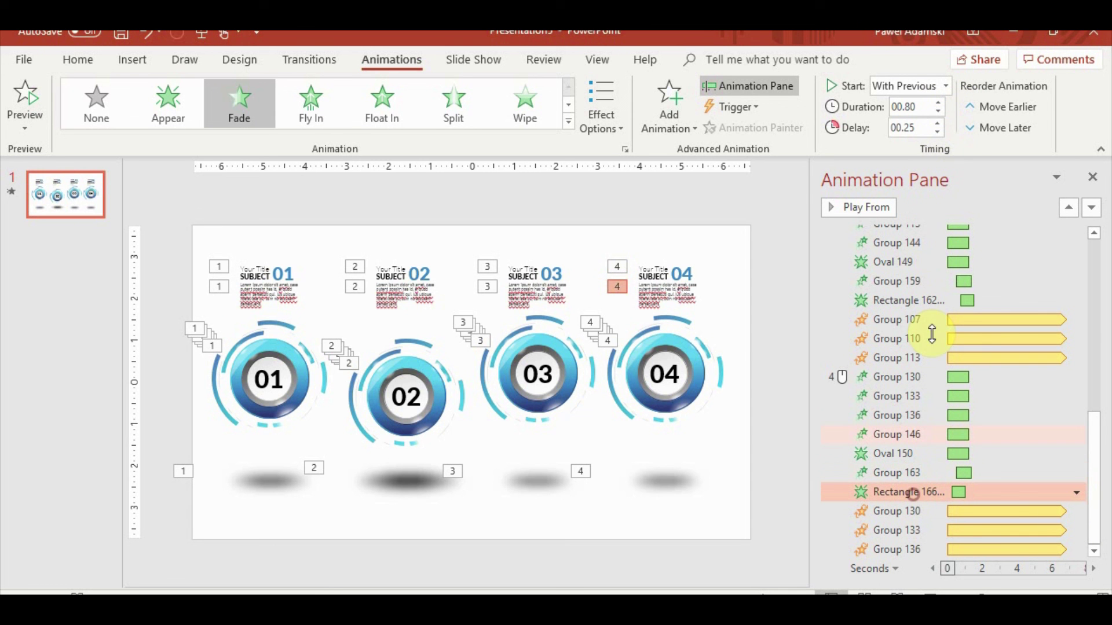
pyautogui.click(940, 120)
pyautogui.click(940, 120)
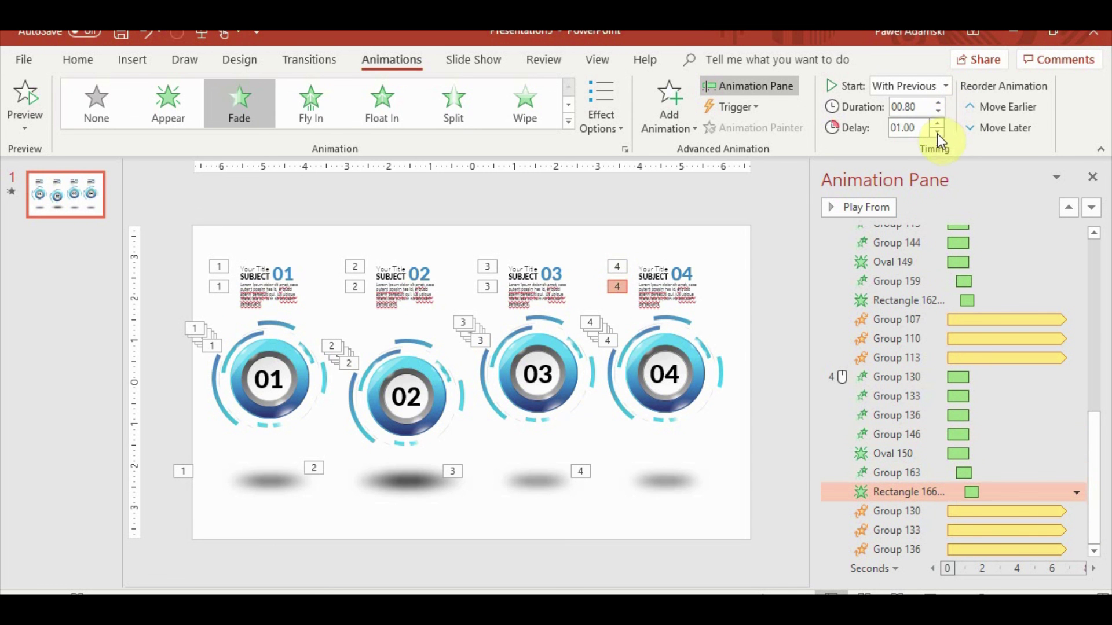
pyautogui.click(937, 133)
pyautogui.click(784, 329)
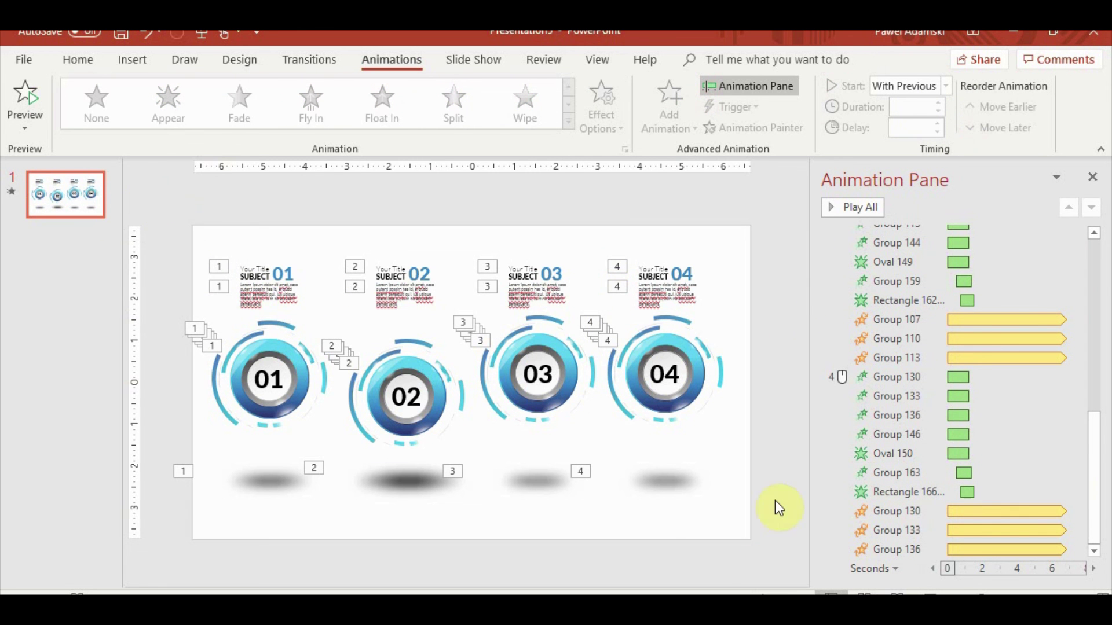
# Select every object, nudge it all down with the Down arrow, and start the slide show.
pyautogui.moveTo(766, 538); pyautogui.dragTo(343, 291)
pyautogui.moveTo(134, 184); pyautogui.dragTo(136, 186)
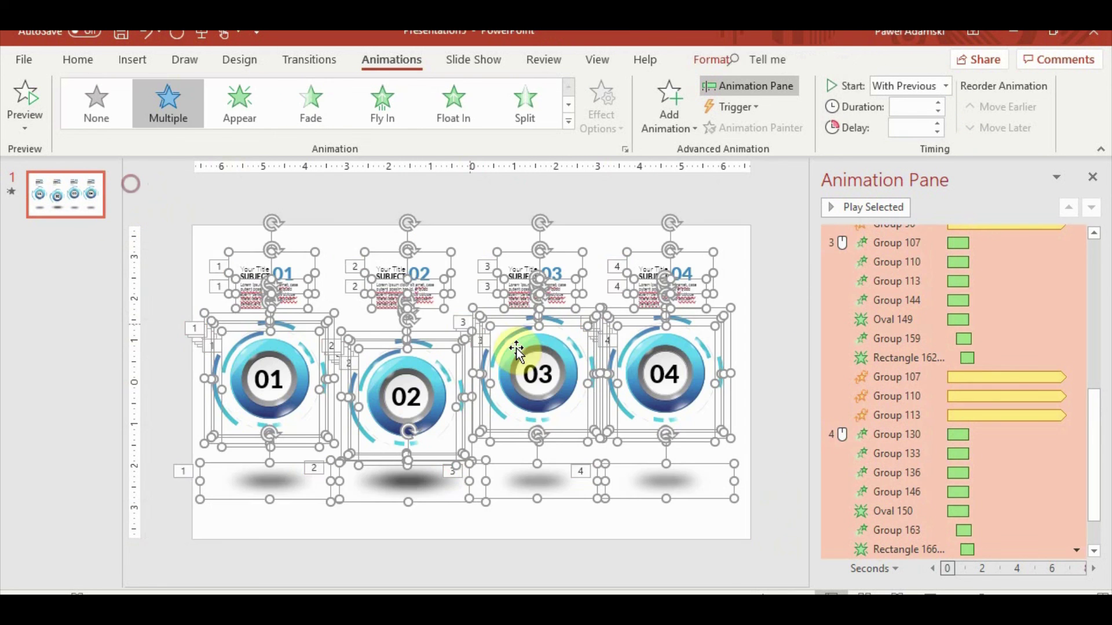
pyautogui.press('Down')
pyautogui.press('Down')
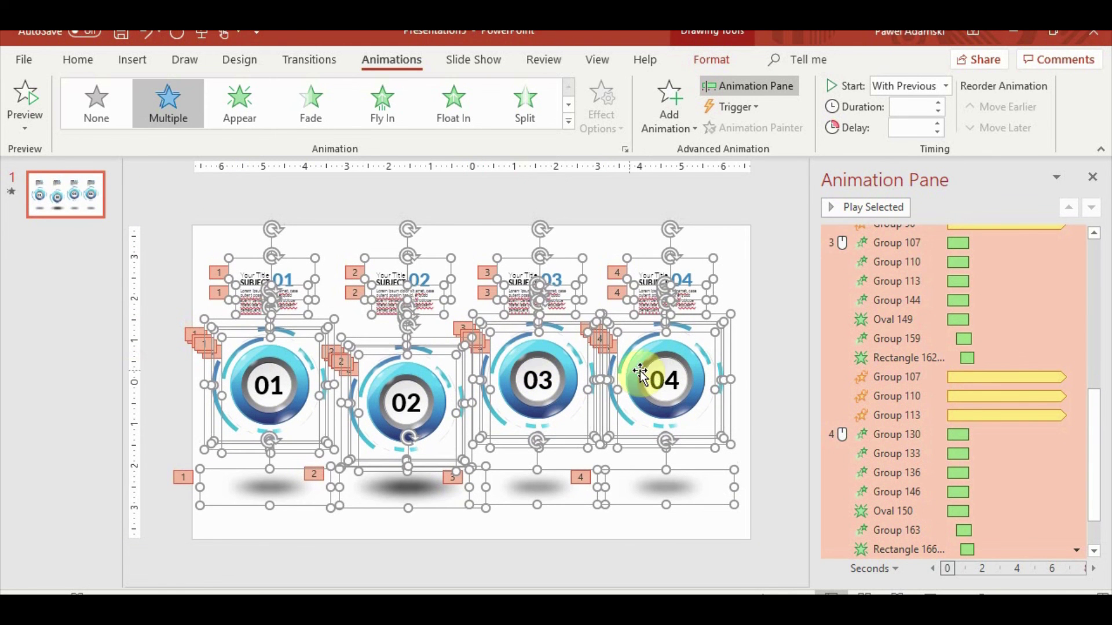
pyautogui.click(768, 411)
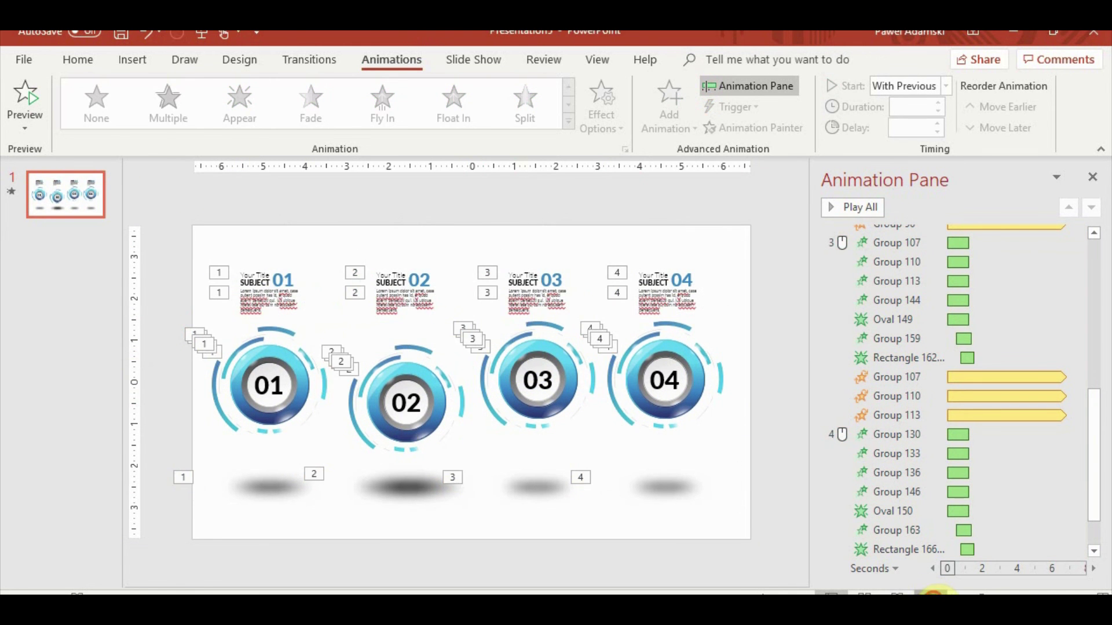
pyautogui.click(934, 593)
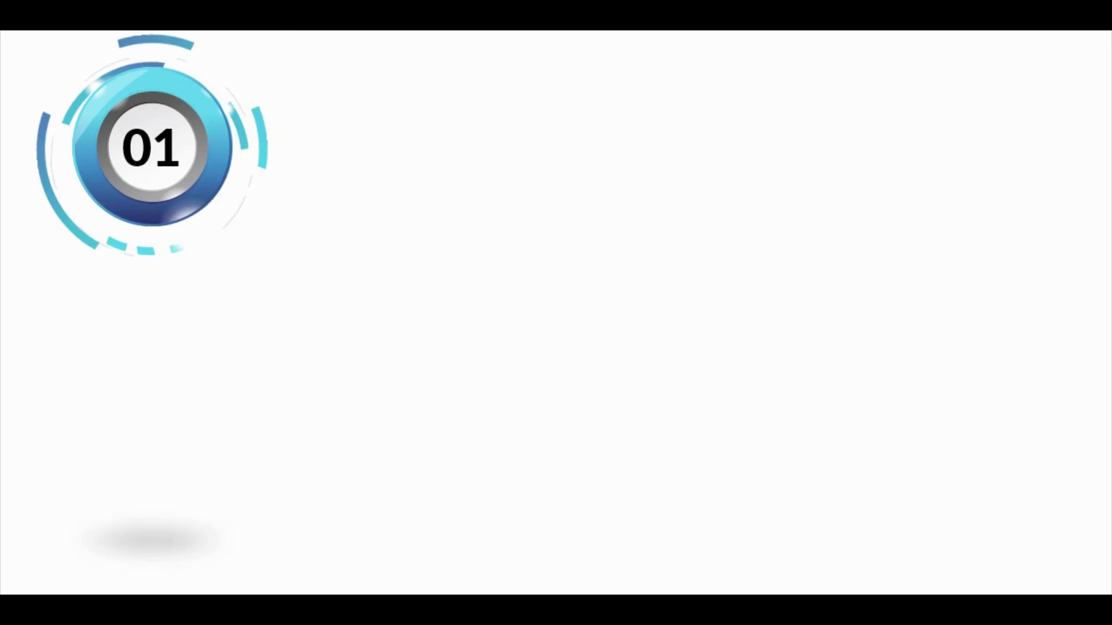